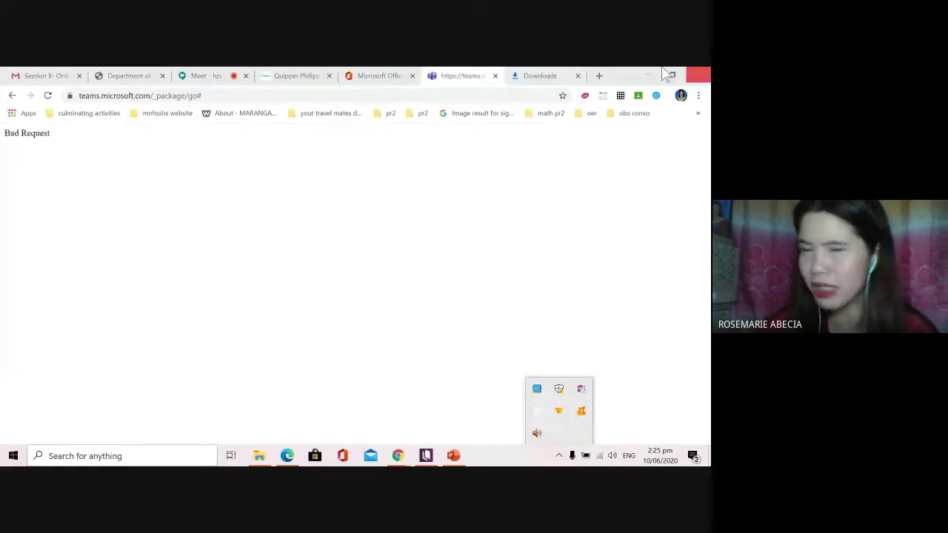
Step: Minimize the Chrome window so Kotobee Author's AR / VR Ebook Guide project shows again
{"action": "left_click", "coordinate": [652, 75]}
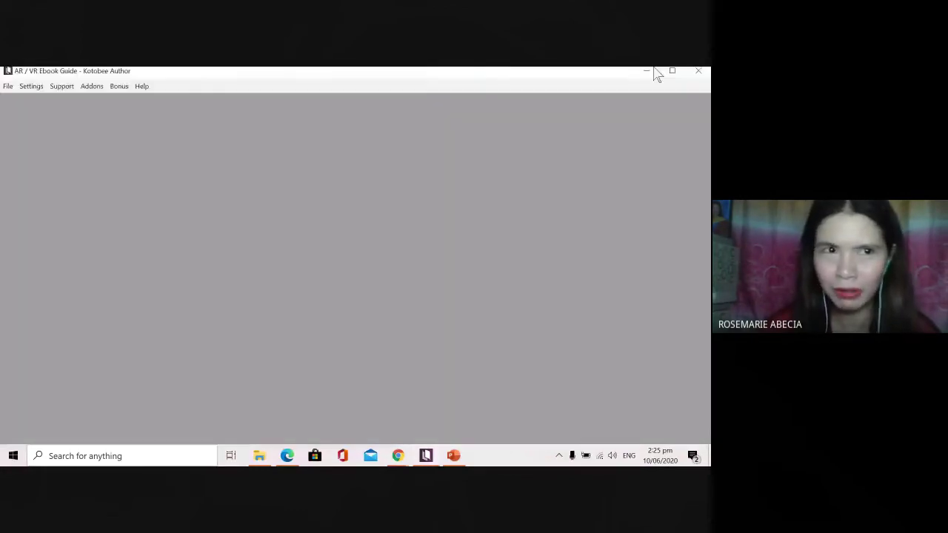
{"action": "left_click", "coordinate": [654, 74]}
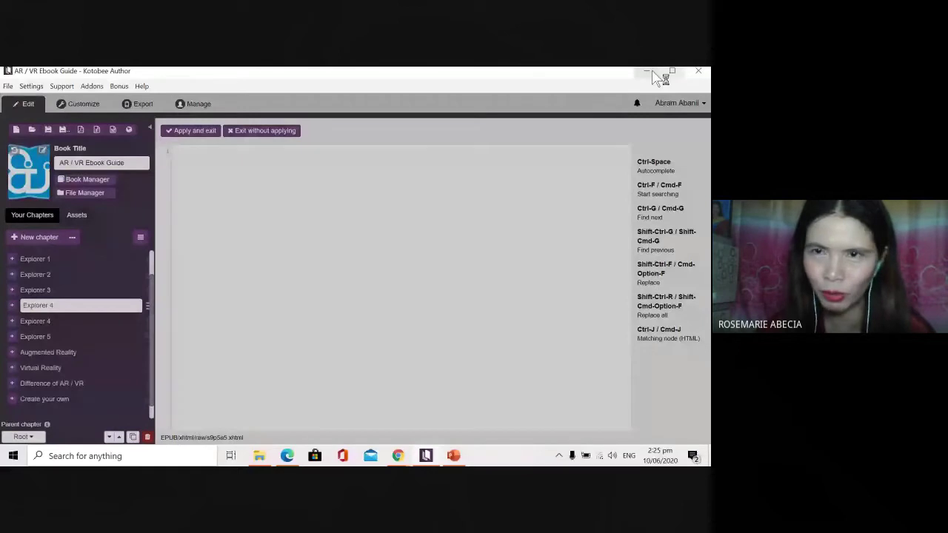
Step: Confirm exiting Kotobee Author, then continue past the Teams welcome screen to the sign-in prompt
{"action": "left_click", "coordinate": [434, 182]}
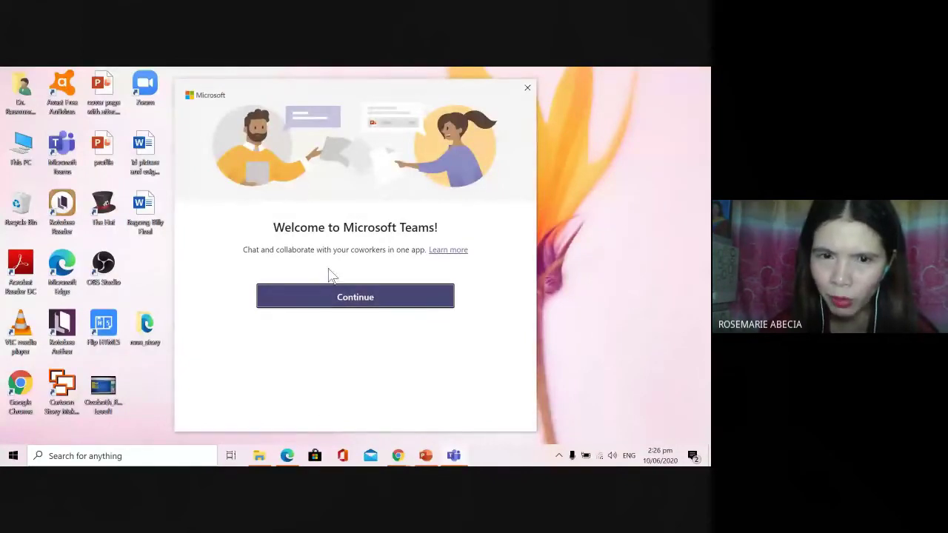
{"action": "left_click", "coordinate": [353, 299]}
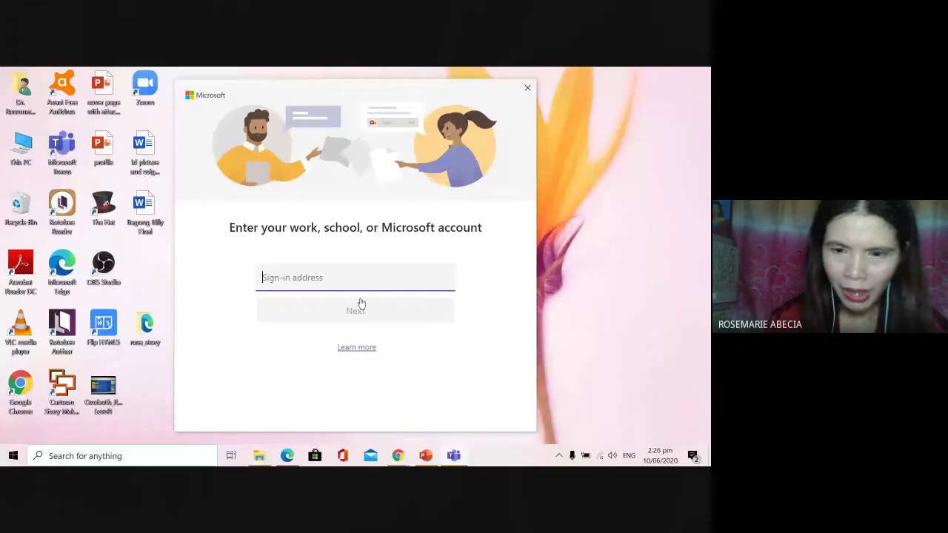
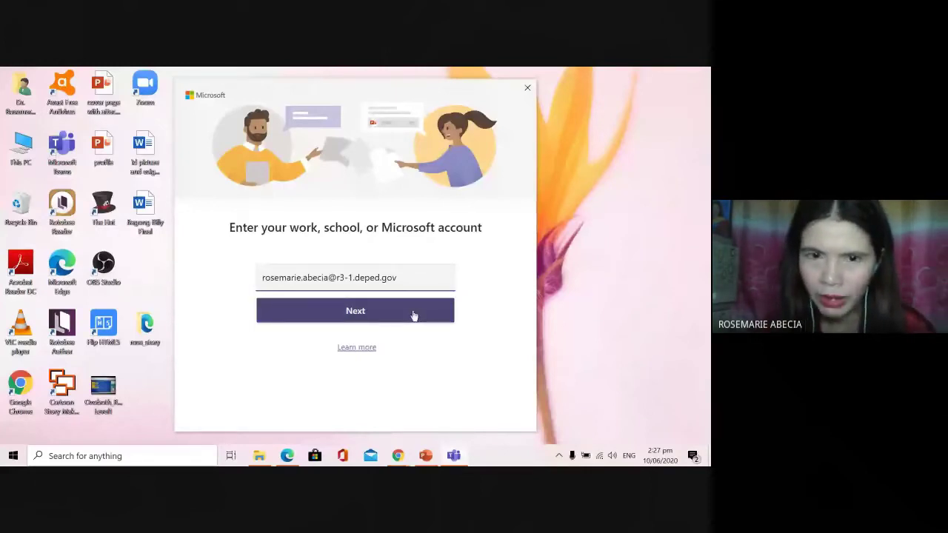
Step: Enter the school account's full e-mail address as the sign-in address and submit it
{"action": "left_click", "coordinate": [418, 284]}
{"action": "type", "text": ".ph"}
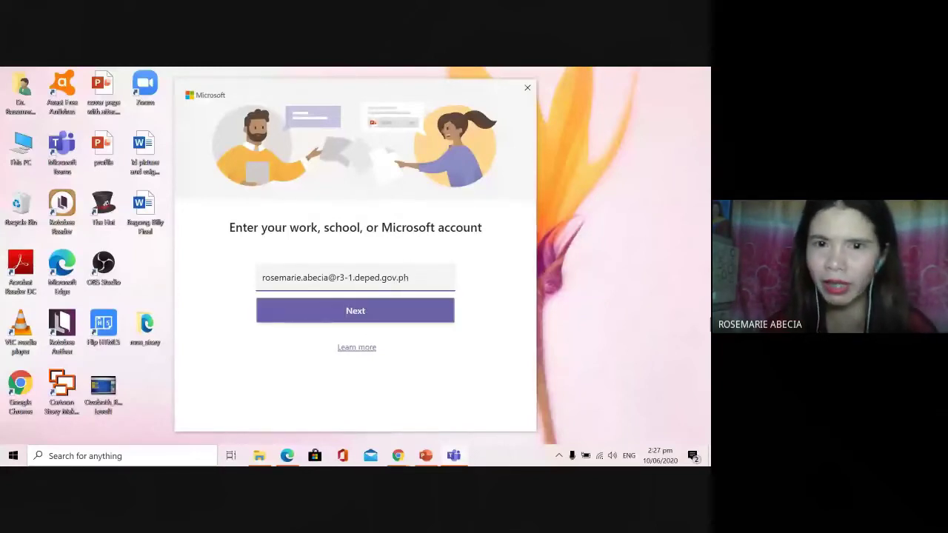
{"action": "key", "text": "Tab"}
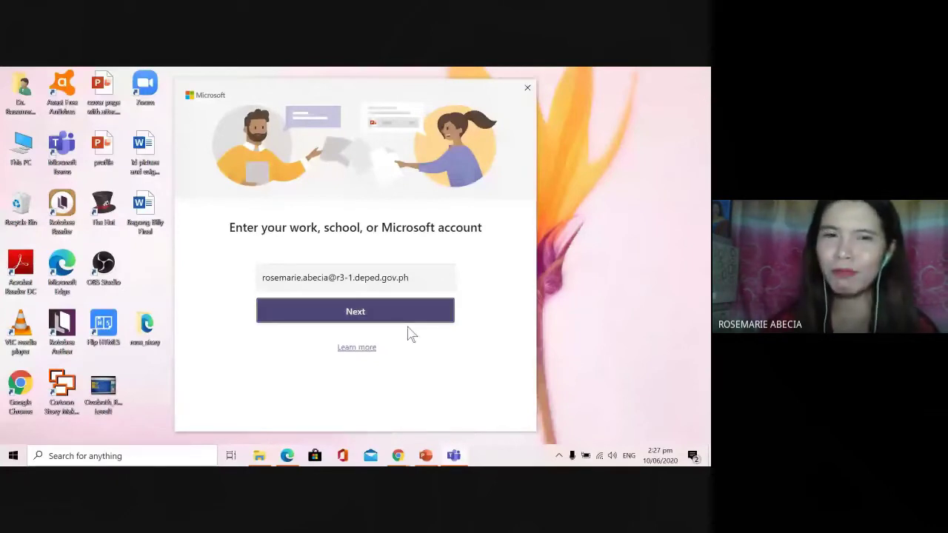
{"action": "key", "text": "Return"}
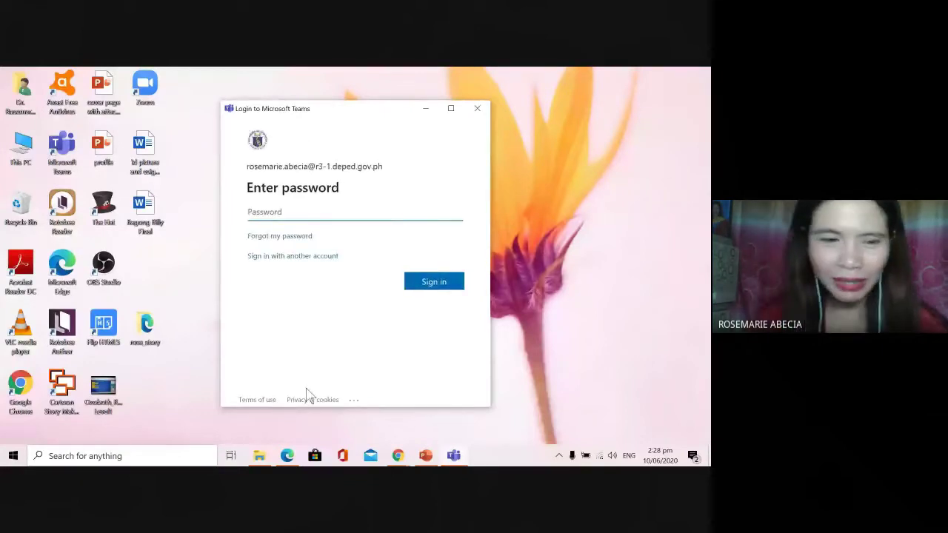
Step: Enter the account password and sign in to Teams
{"action": "type", "text": "••••••"}
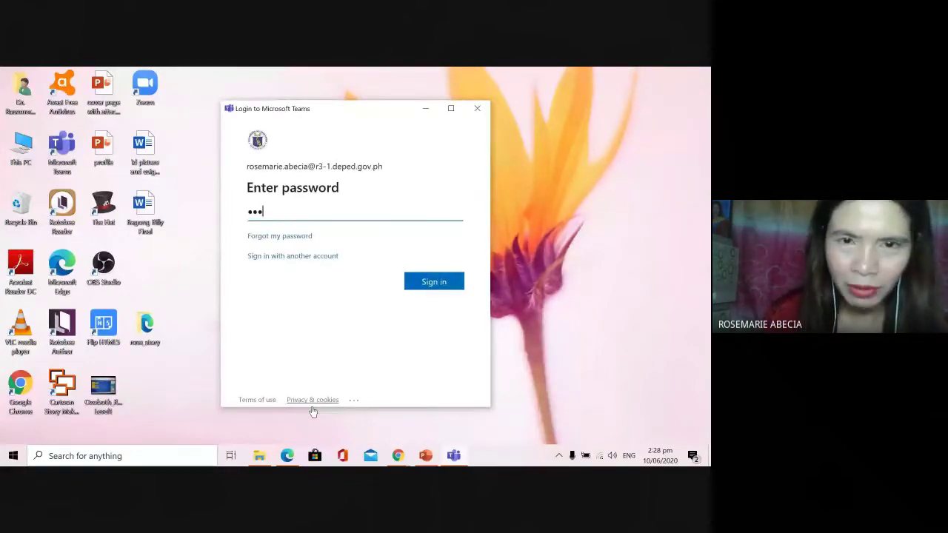
{"action": "type", "text": "•••"}
{"action": "left_click", "coordinate": [437, 282]}
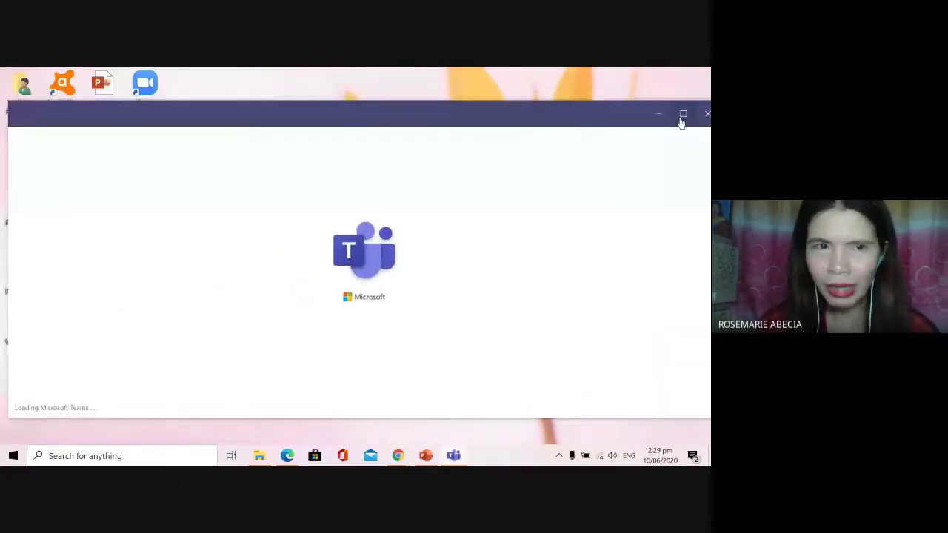
Step: Maximize Teams, scroll through the joined teams such as Graceville Elementary School and Sample, then select the profile picture
{"action": "left_click", "coordinate": [681, 115]}
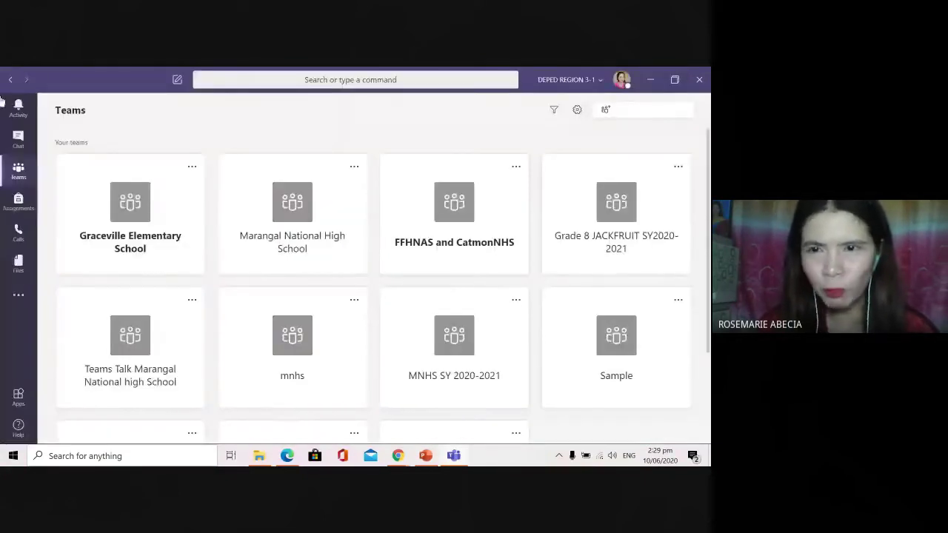
{"action": "scroll", "coordinate": [389, 292], "scroll_direction": "down", "scroll_amount": 1}
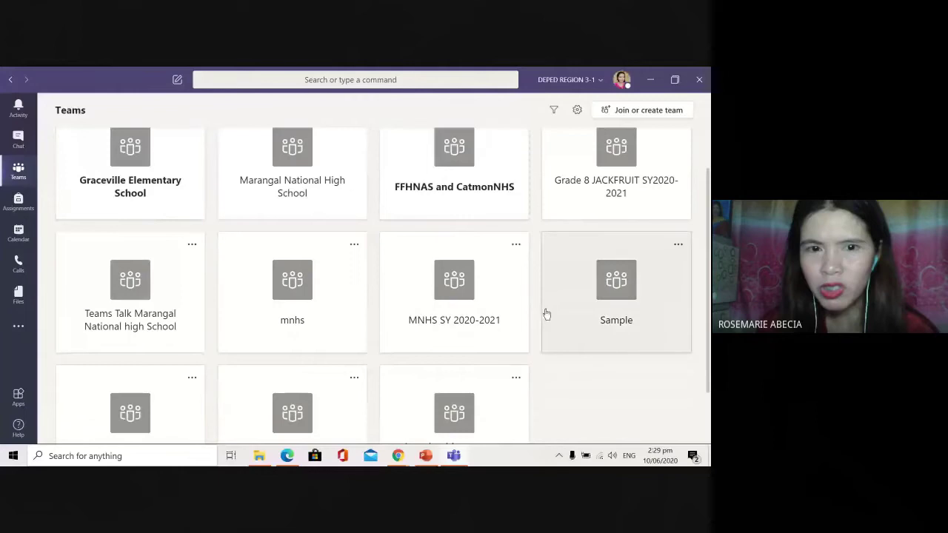
{"action": "scroll", "coordinate": [546, 315], "scroll_direction": "up", "scroll_amount": 2}
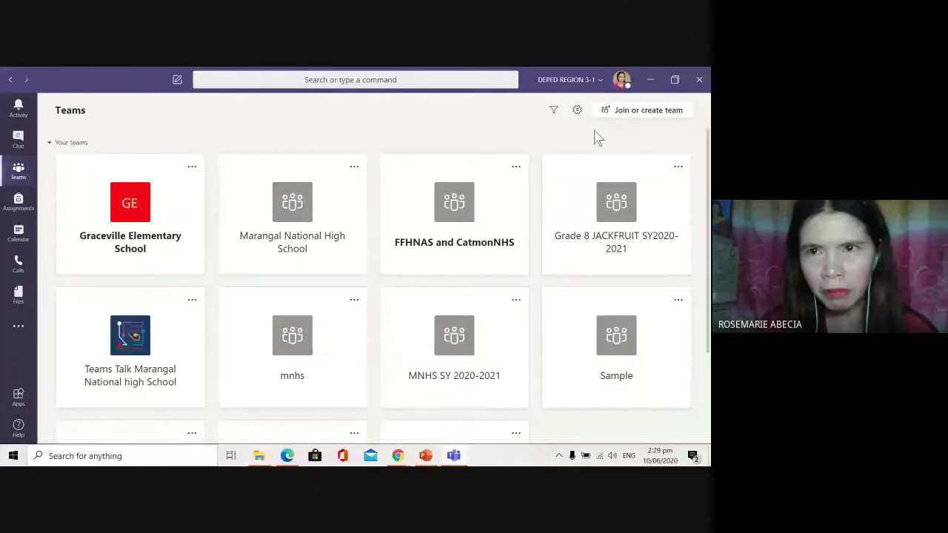
{"action": "left_click", "coordinate": [622, 85]}
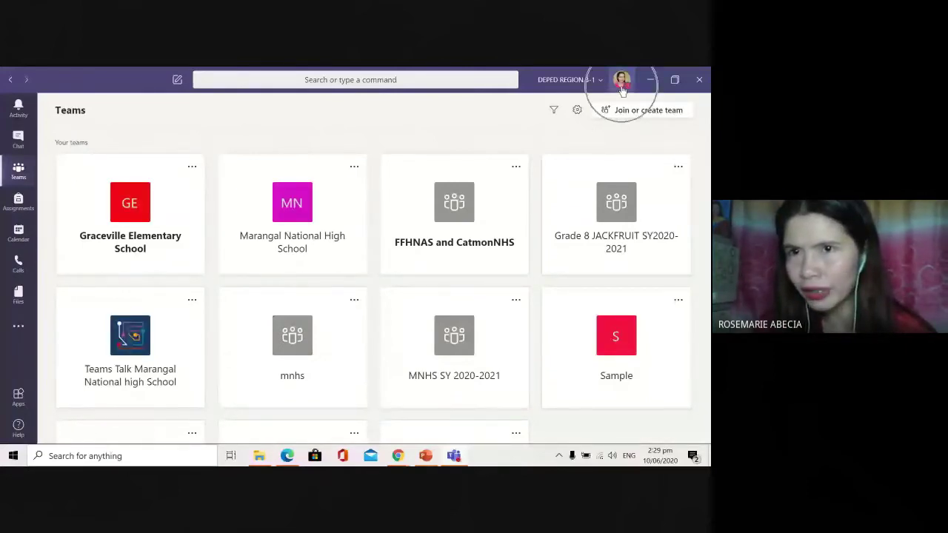
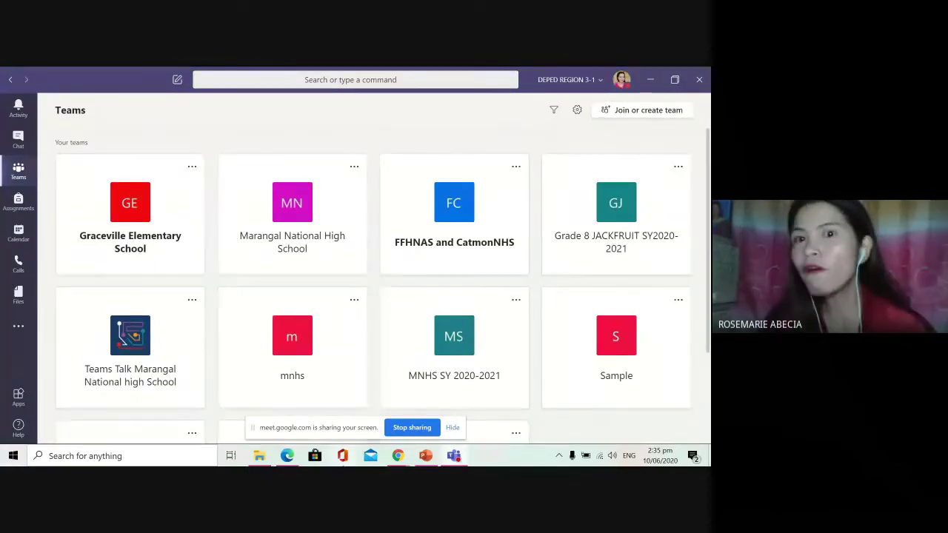
Step: Open another team's General channel posts from a notification in the Activity feed
{"action": "mouse_move", "coordinate": [286, 455]}
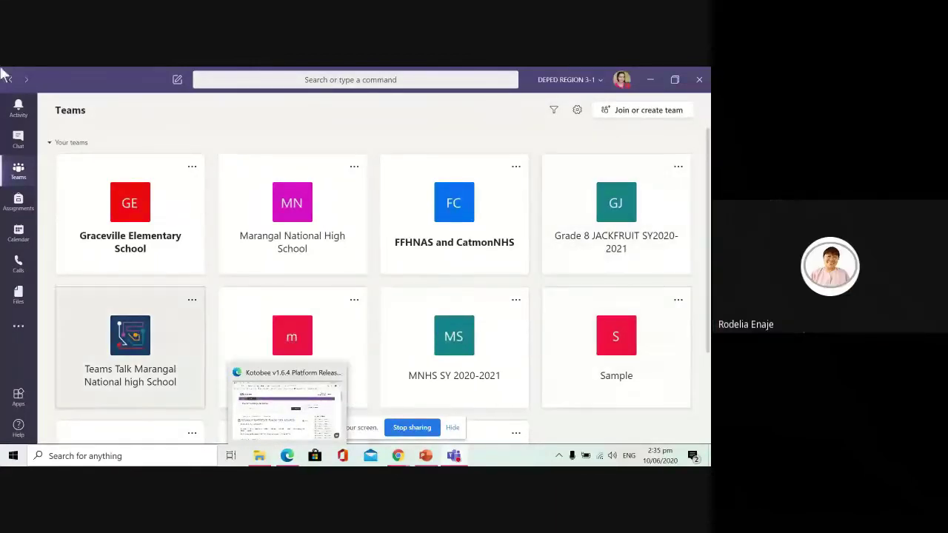
{"action": "left_click", "coordinate": [18, 110]}
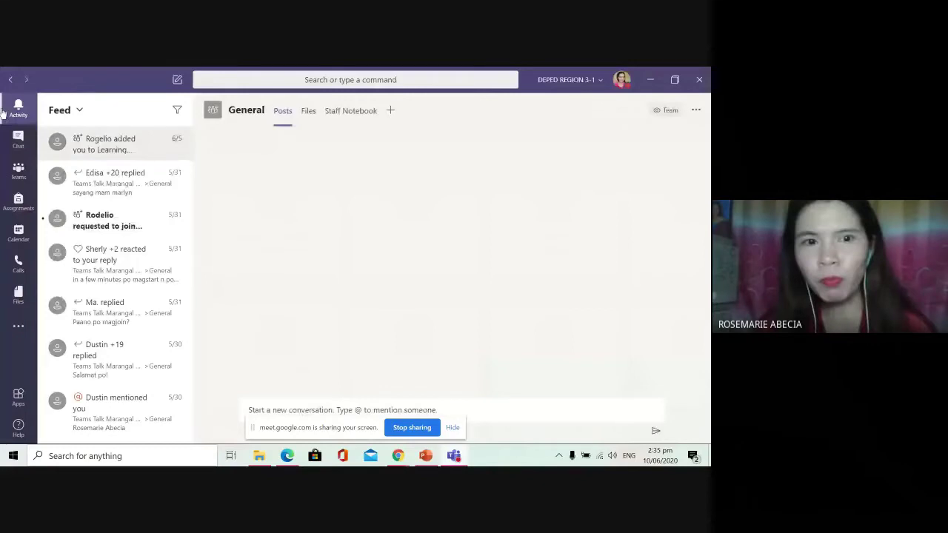
{"action": "left_click", "coordinate": [11, 113]}
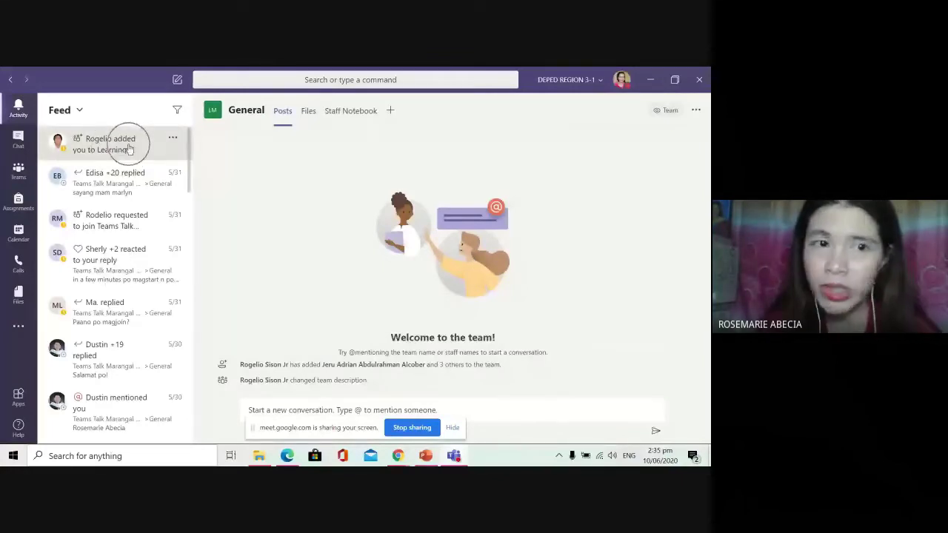
{"action": "left_click", "coordinate": [159, 177]}
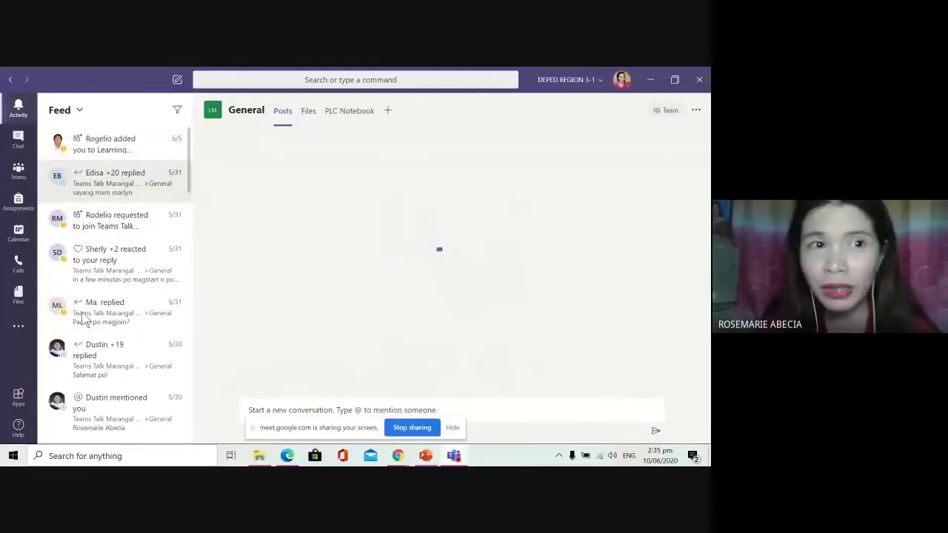
{"action": "scroll", "coordinate": [84, 318], "scroll_direction": "down", "scroll_amount": 5}
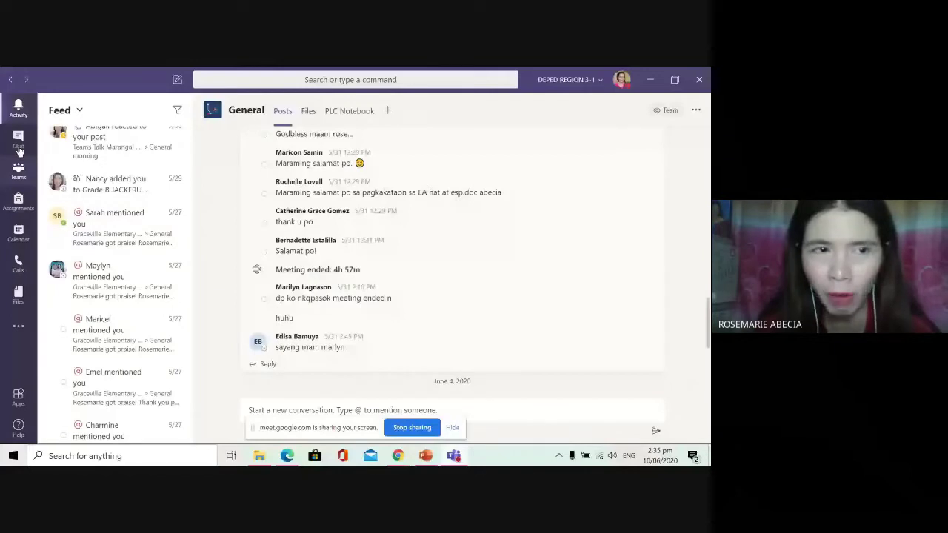
Step: Open the Add to contacts dialog from the Contacts list in Chat
{"action": "left_click", "coordinate": [18, 144]}
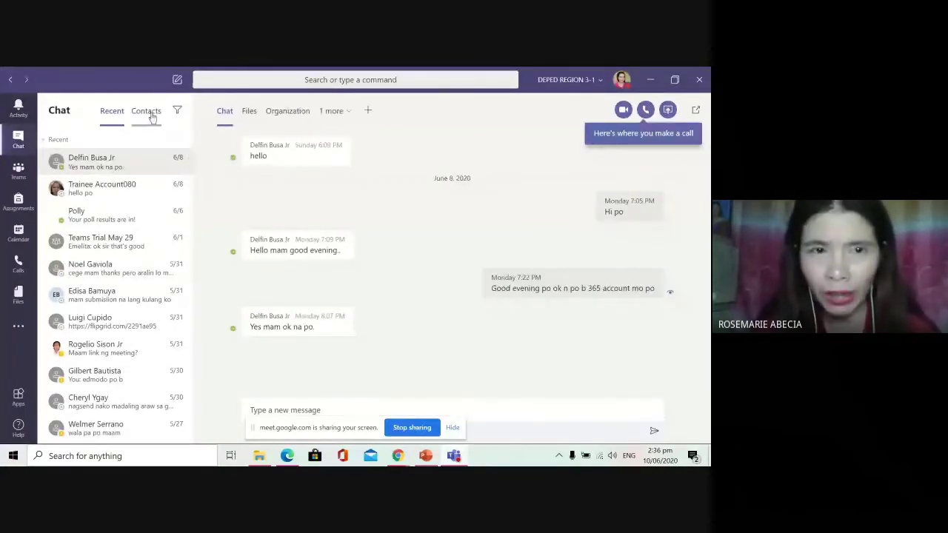
{"action": "left_click", "coordinate": [146, 111]}
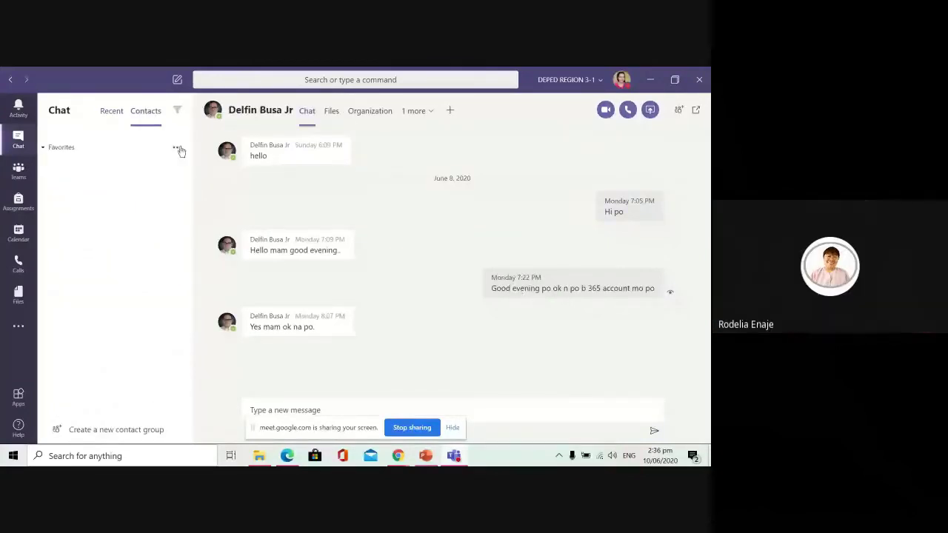
{"action": "left_click", "coordinate": [158, 175]}
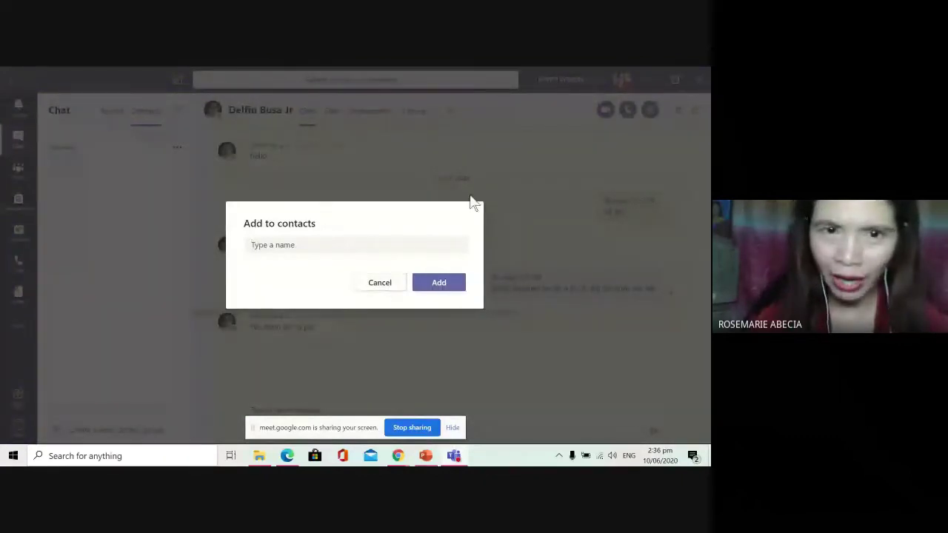
{"action": "left_click", "coordinate": [355, 237]}
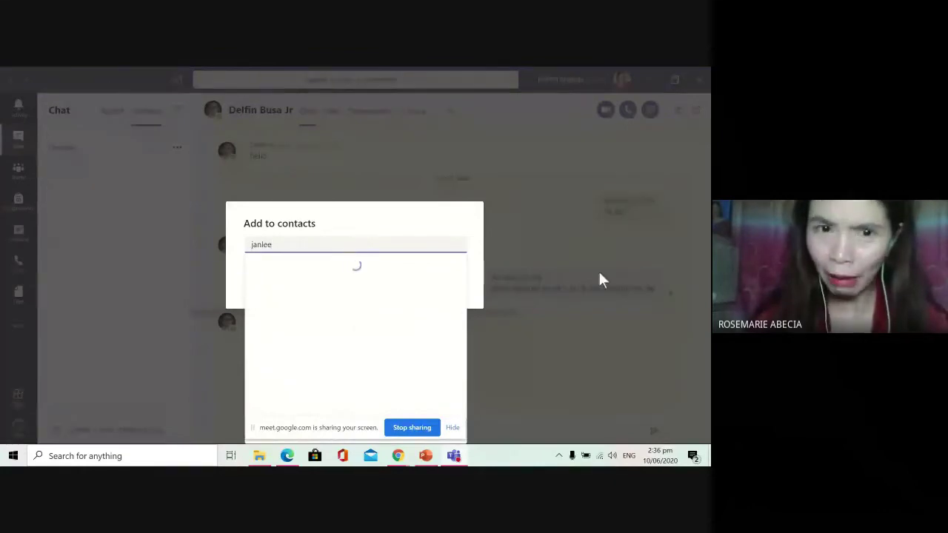
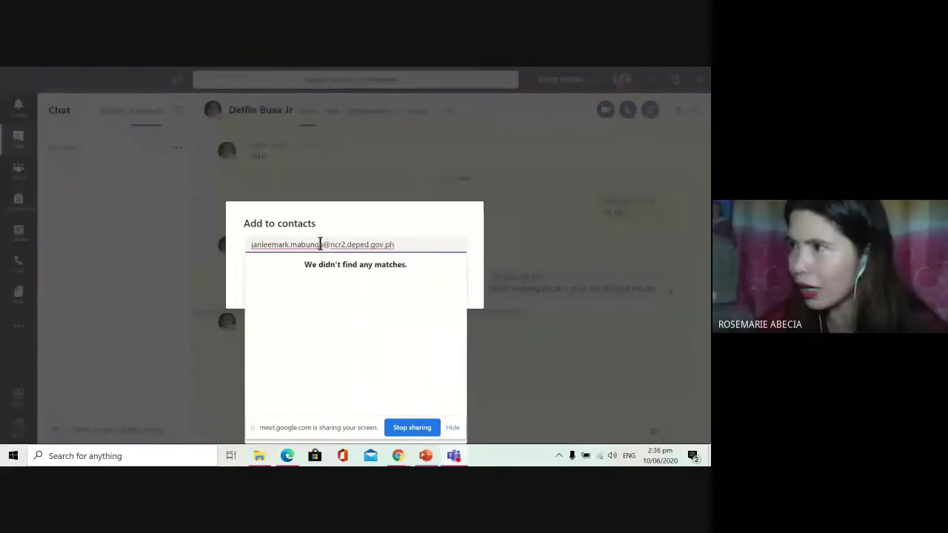
{"action": "left_click", "coordinate": [321, 244]}
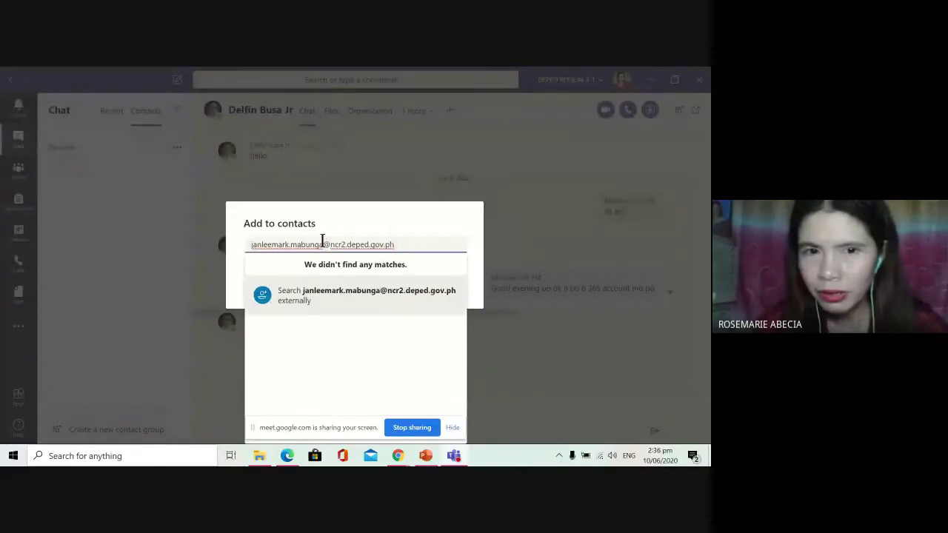
{"action": "left_click", "coordinate": [321, 296]}
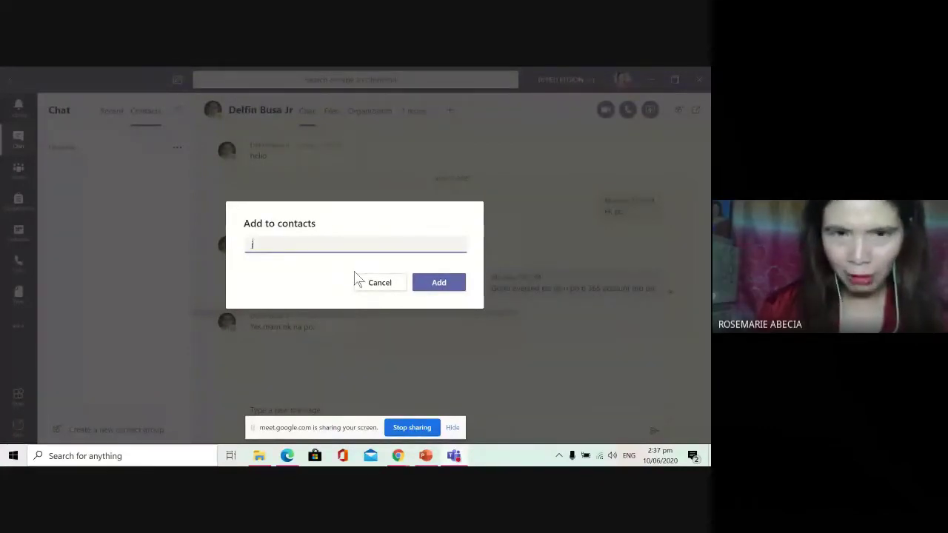
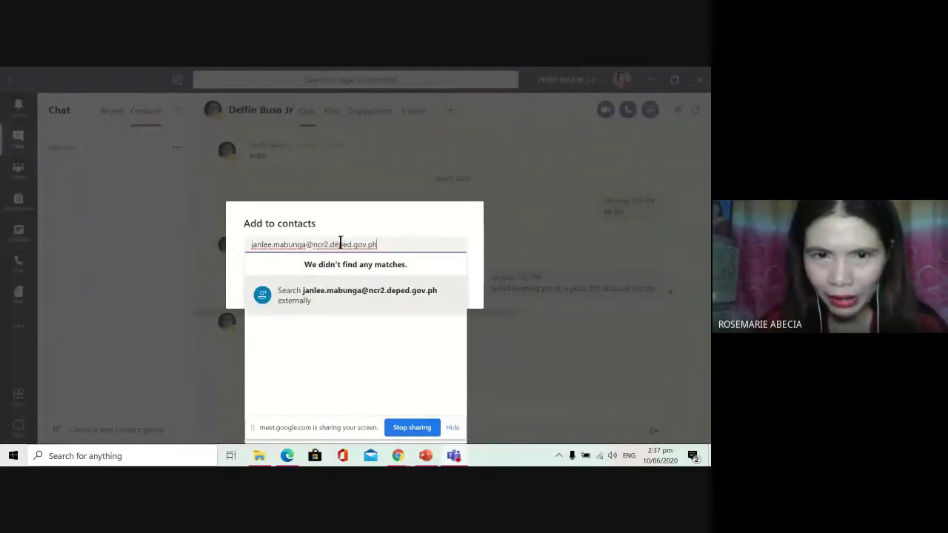
Step: Enter the guest's school e-mail address, search externally, and add them as a contact
{"action": "left_click", "coordinate": [309, 296]}
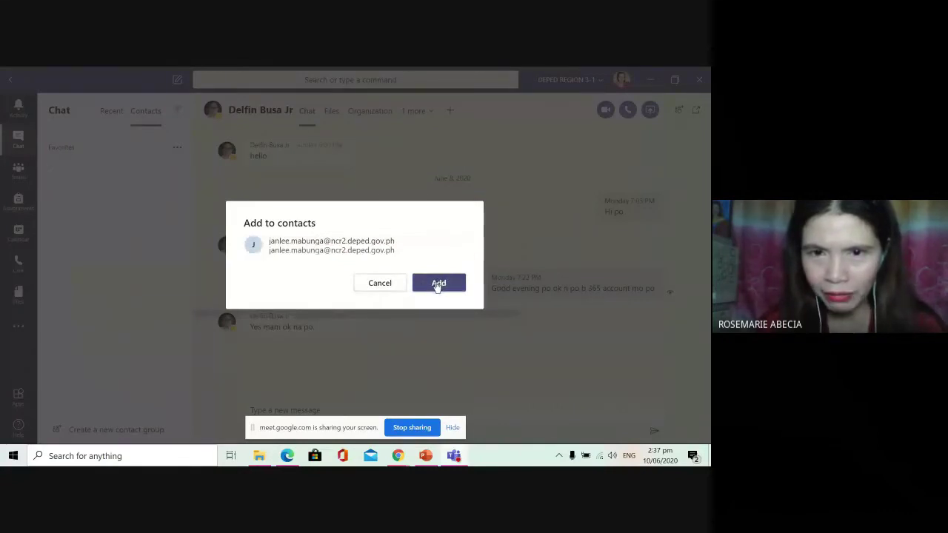
{"action": "left_click", "coordinate": [438, 284]}
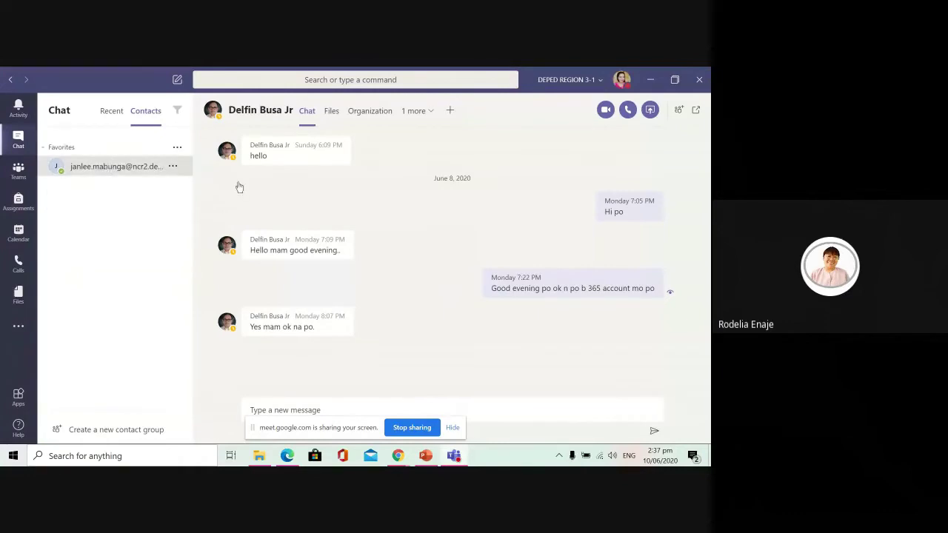
Step: Send 'hello' to the new contact, hide the screen-sharing notice, and expand the formatting editor
{"action": "left_click", "coordinate": [163, 167]}
{"action": "left_click", "coordinate": [173, 167]}
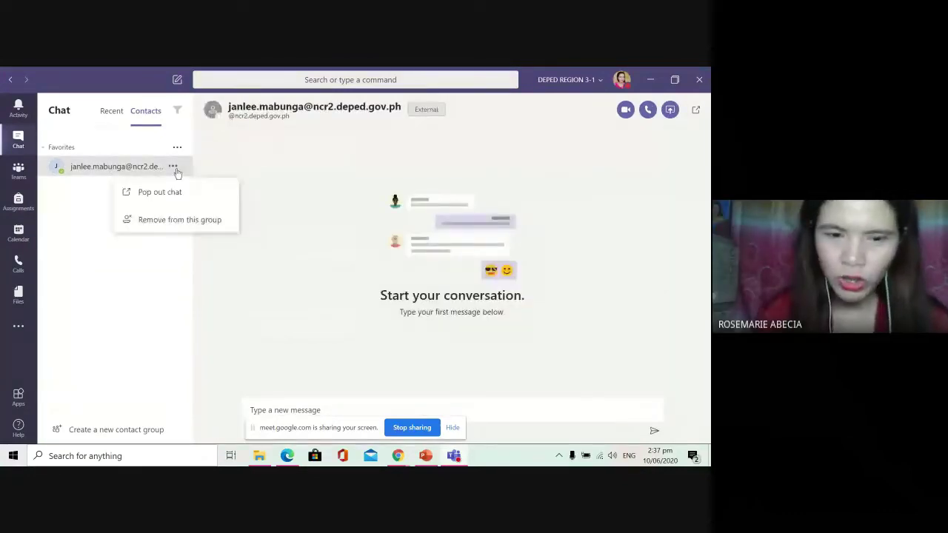
{"action": "left_click", "coordinate": [453, 411]}
{"action": "type", "text": "hello"}
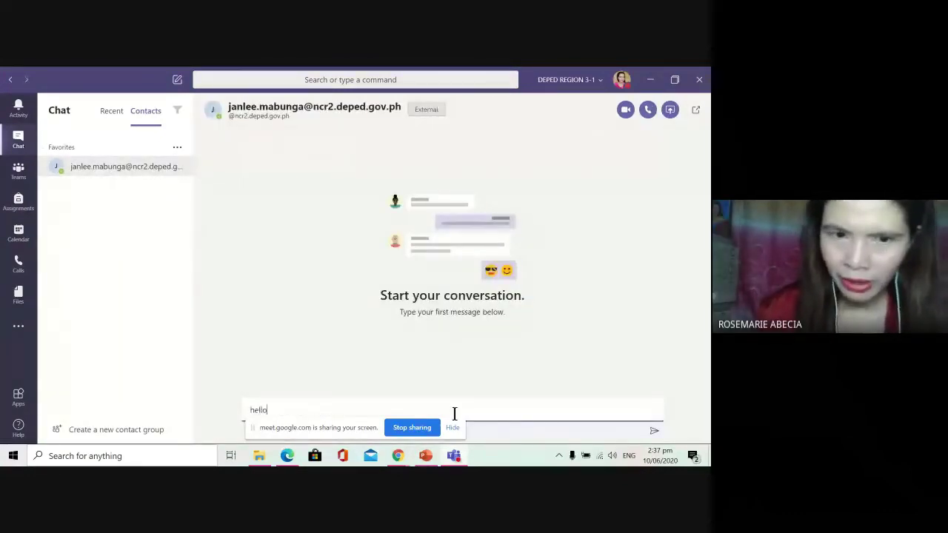
{"action": "key", "text": "Return"}
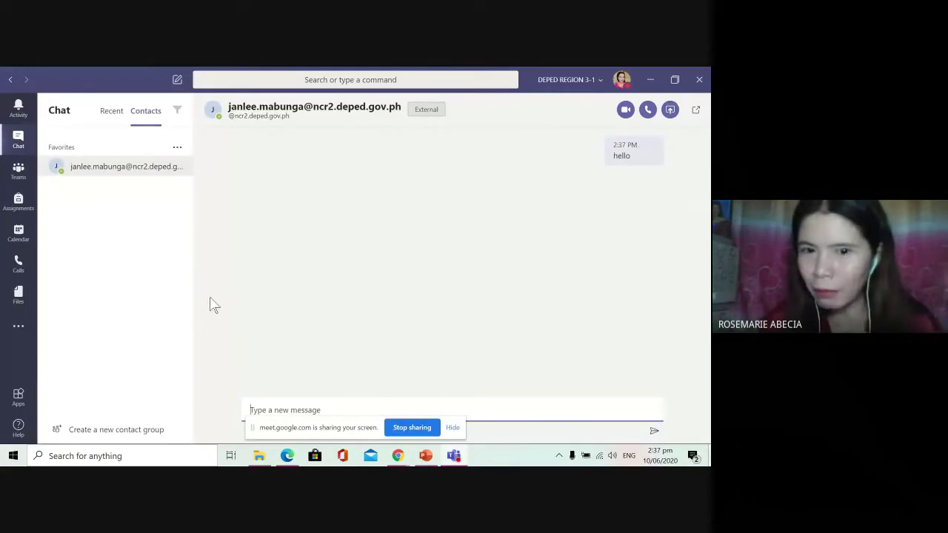
{"action": "left_click", "coordinate": [452, 428]}
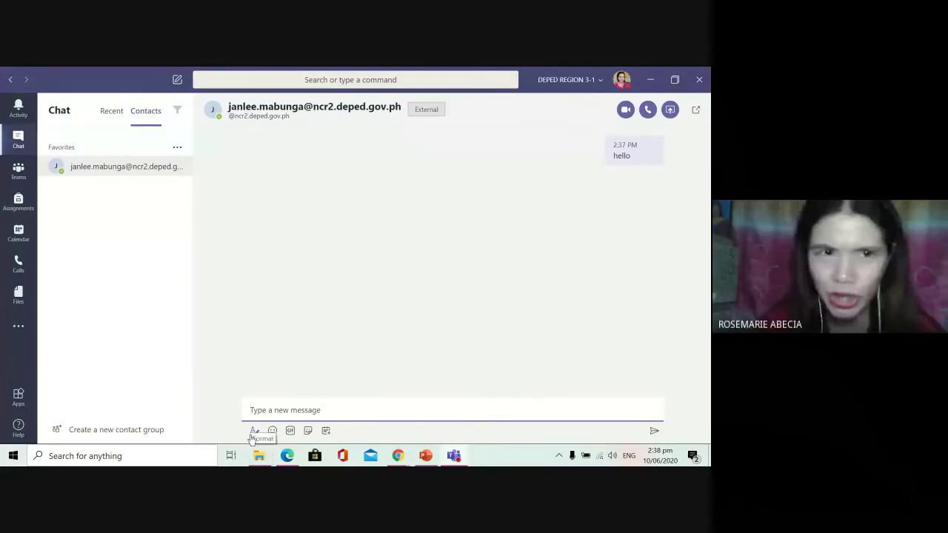
{"action": "left_click", "coordinate": [253, 435]}
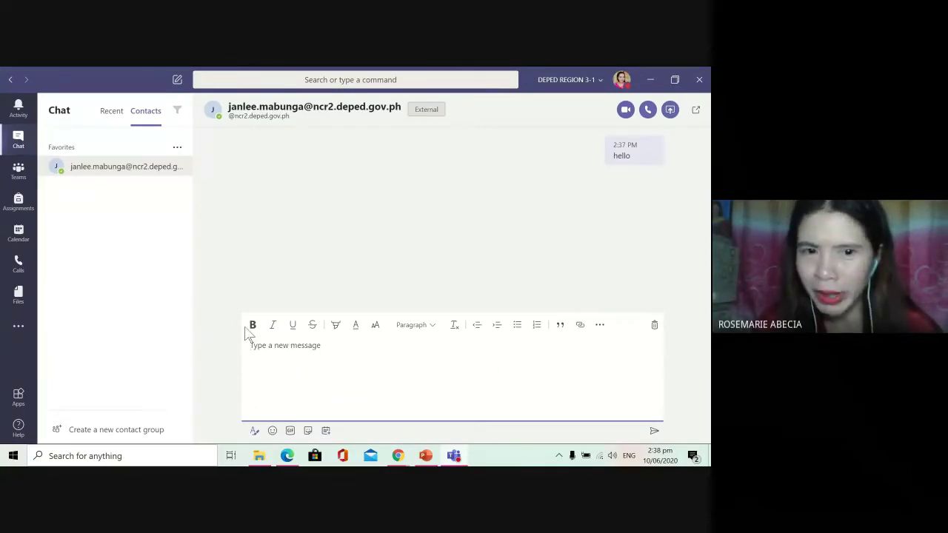
Step: Browse the formatting toolbar and extra message options, then collapse the editor to one line
{"action": "left_click", "coordinate": [404, 334]}
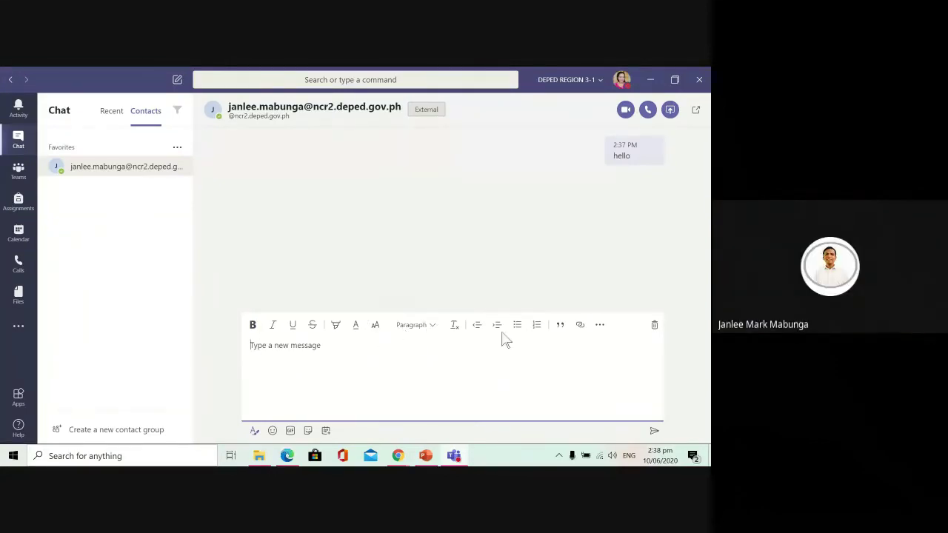
{"action": "left_click", "coordinate": [583, 330]}
{"action": "left_click", "coordinate": [582, 331]}
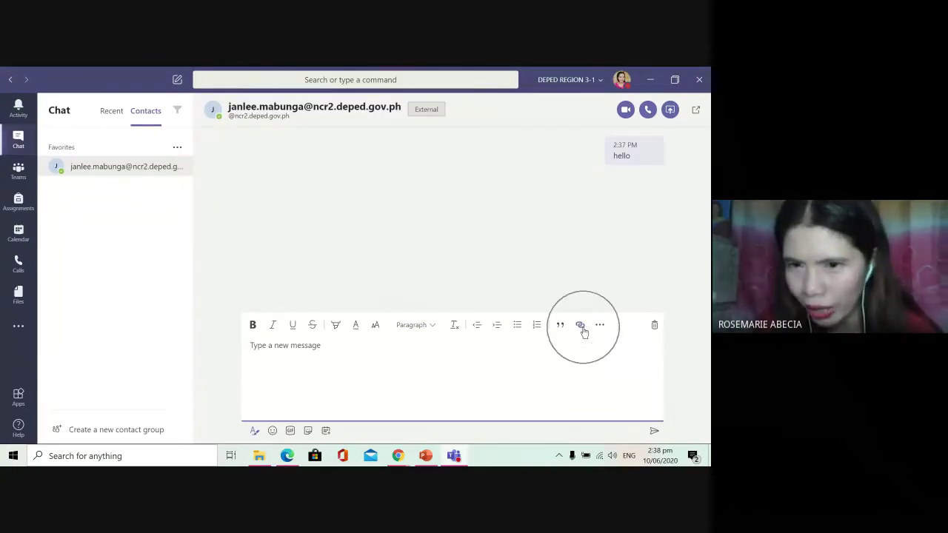
{"action": "left_click", "coordinate": [601, 329]}
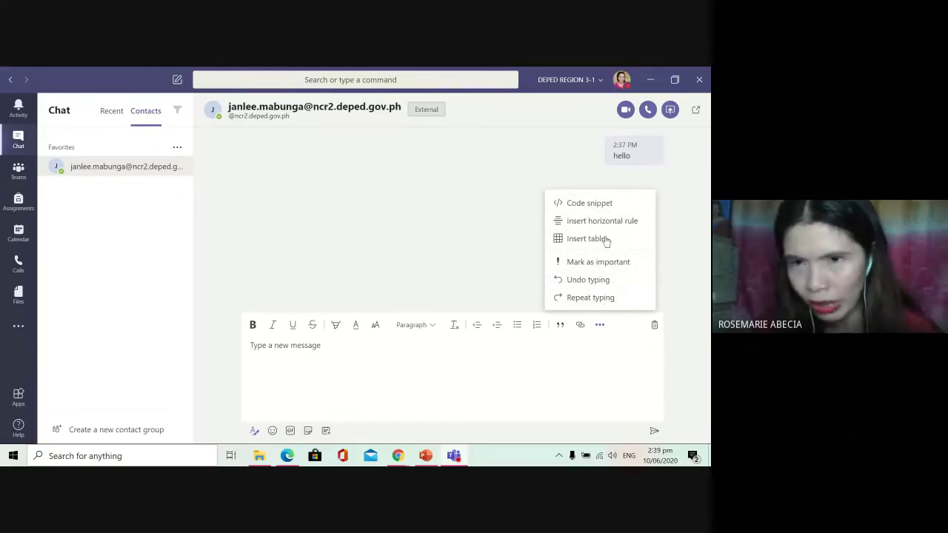
{"action": "left_click", "coordinate": [495, 376]}
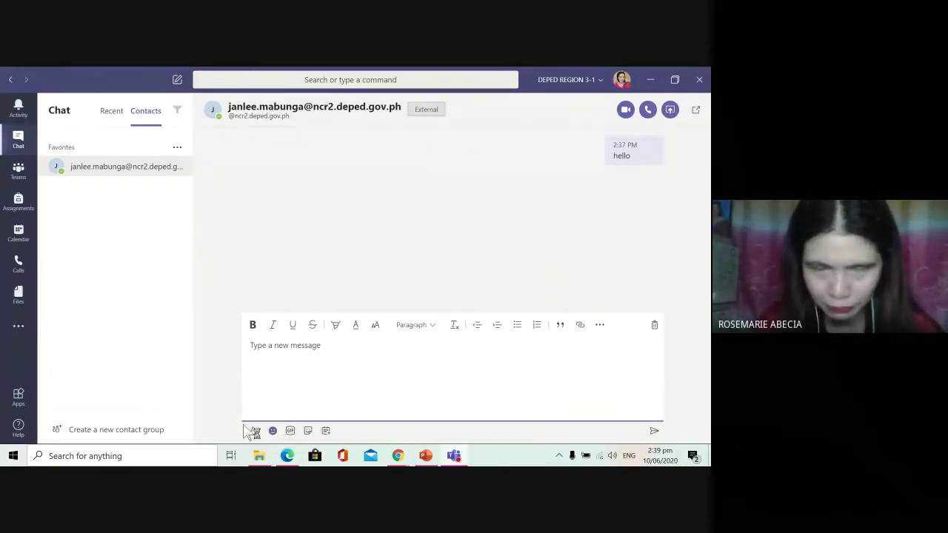
{"action": "left_click", "coordinate": [254, 430]}
Step: Send a red heart emoji to the contact below the hello message
{"action": "left_click", "coordinate": [272, 430]}
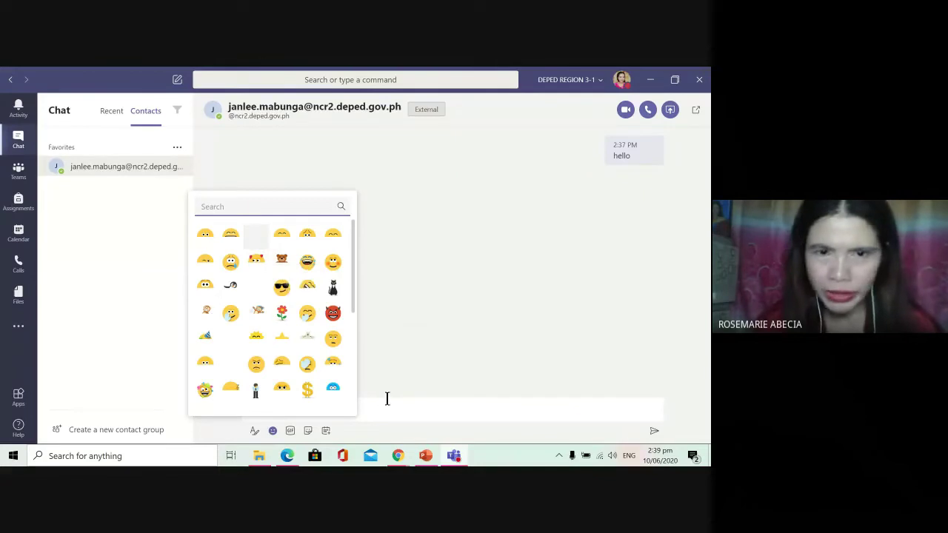
{"action": "left_click", "coordinate": [430, 417]}
{"action": "key", "text": "Return"}
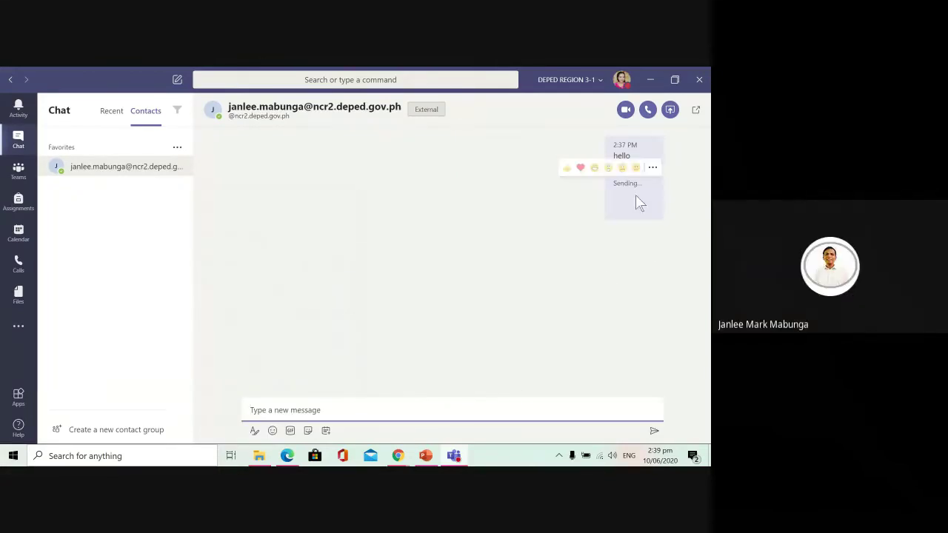
{"action": "left_click", "coordinate": [291, 435]}
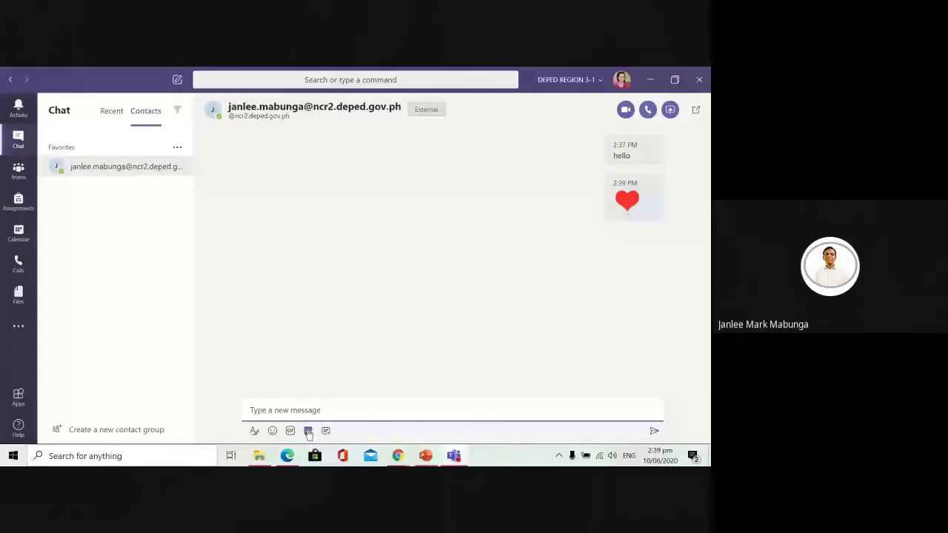
Step: Send the koala sticker and react with a heart to the 'Hi Doc' reply
{"action": "left_click", "coordinate": [308, 431]}
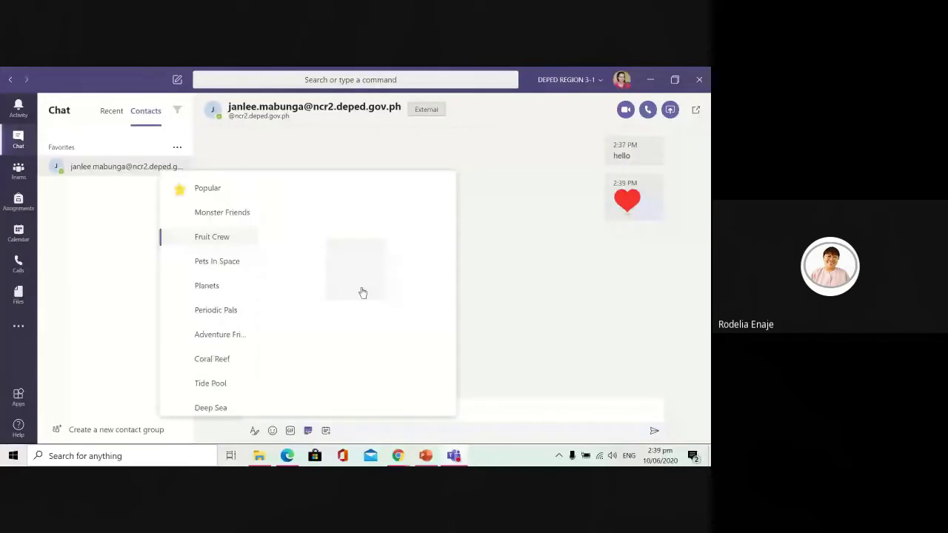
{"action": "left_click", "coordinate": [362, 292]}
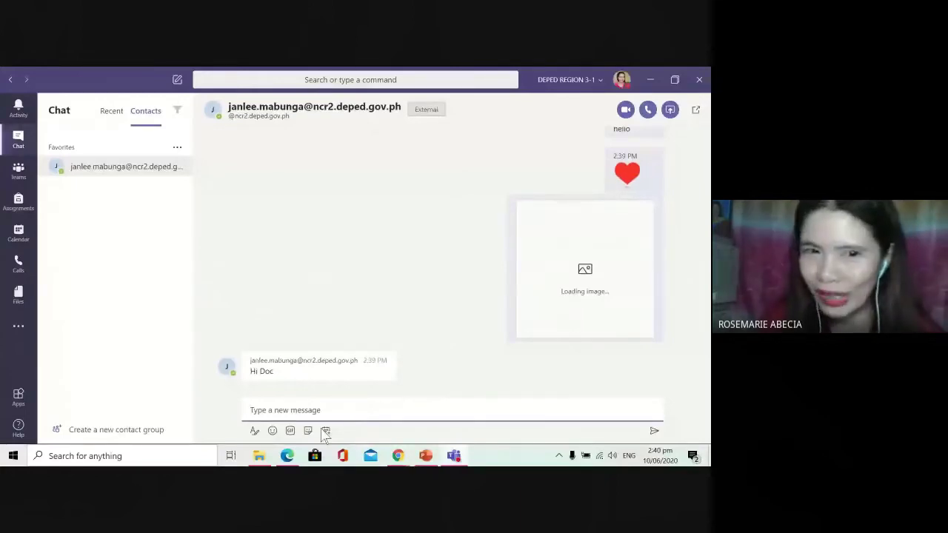
{"action": "left_click", "coordinate": [262, 373]}
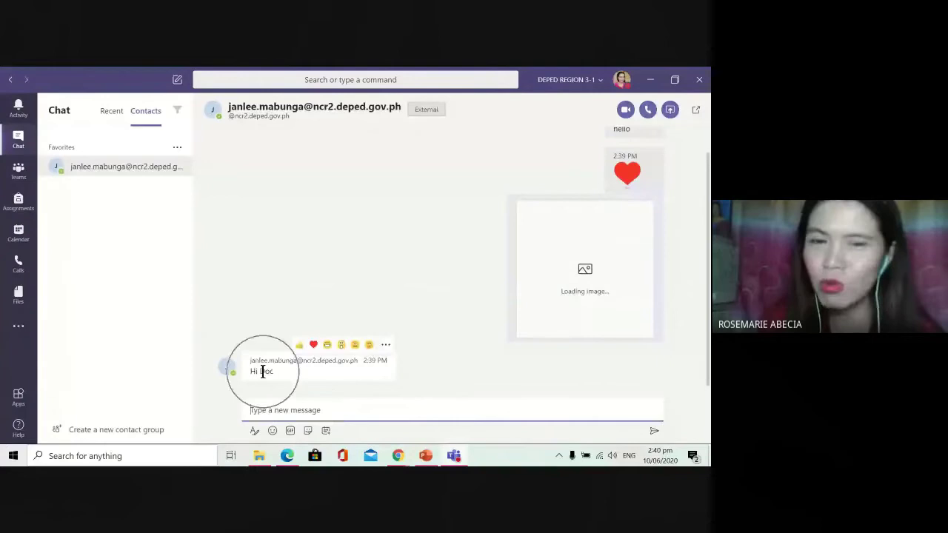
{"action": "left_click", "coordinate": [310, 345]}
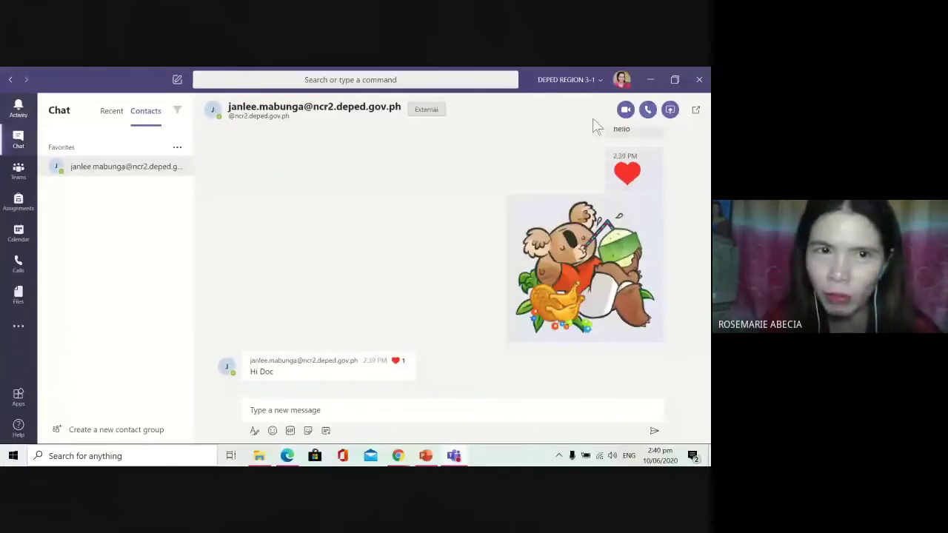
Step: Open the options menu for the Favorites contact group
{"action": "left_click", "coordinate": [177, 150]}
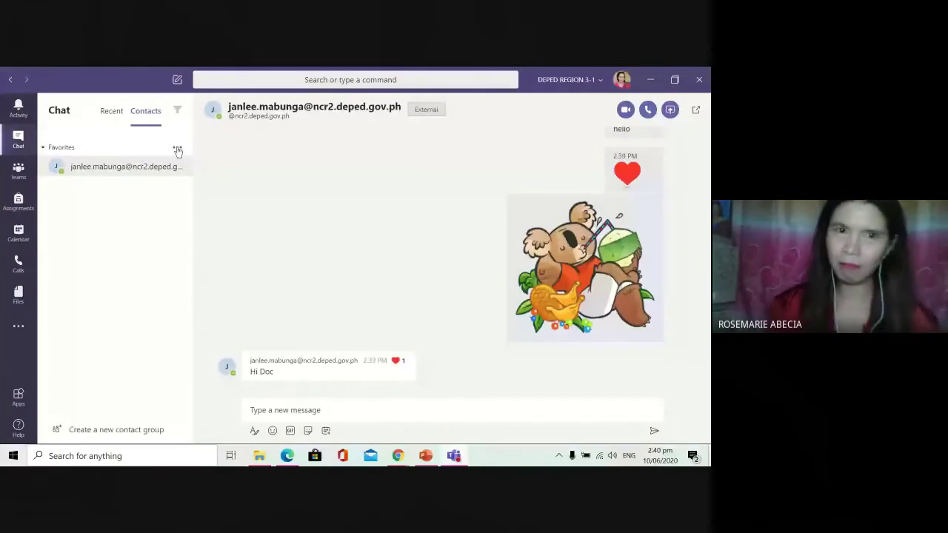
{"action": "left_click", "coordinate": [178, 150]}
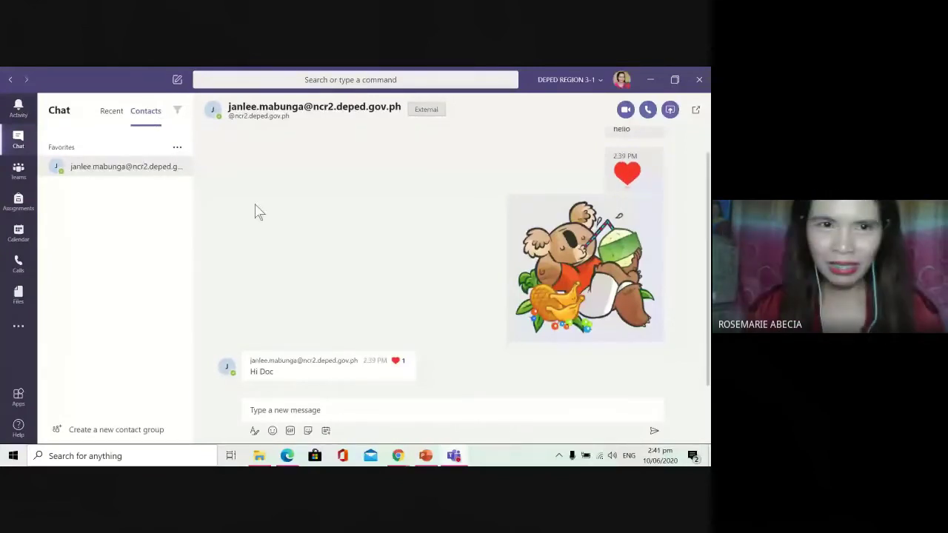
{"action": "scroll", "coordinate": [258, 211], "scroll_direction": "up", "scroll_amount": 1}
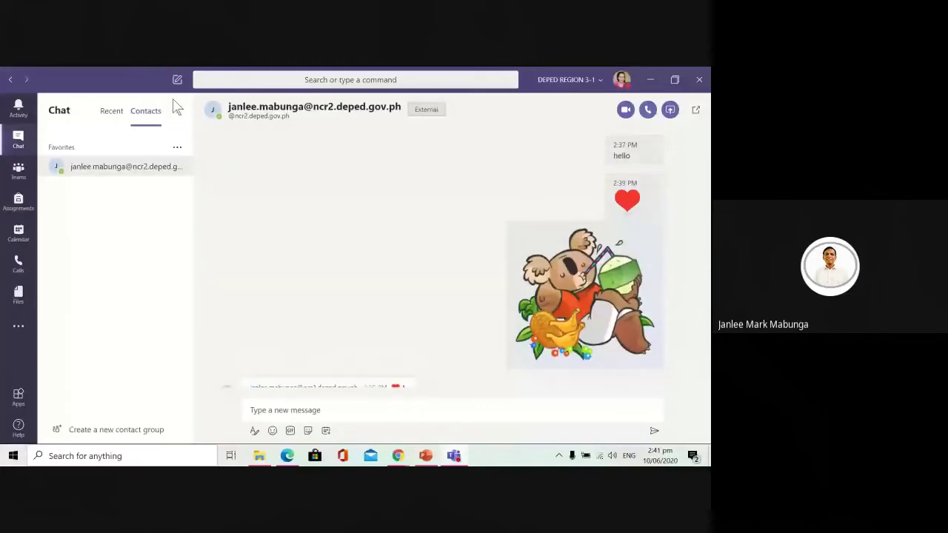
{"action": "left_click", "coordinate": [177, 147]}
{"action": "left_click", "coordinate": [153, 172]}
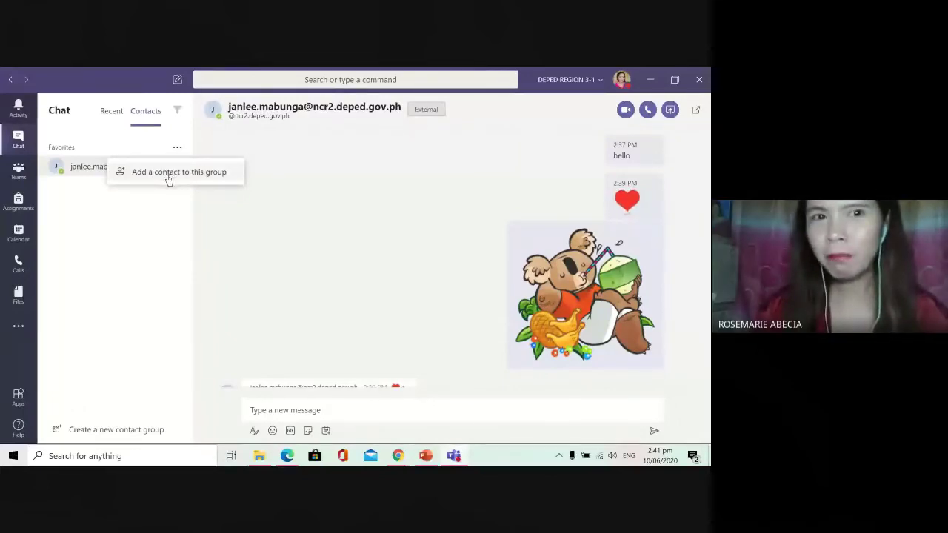
{"action": "left_click", "coordinate": [167, 176]}
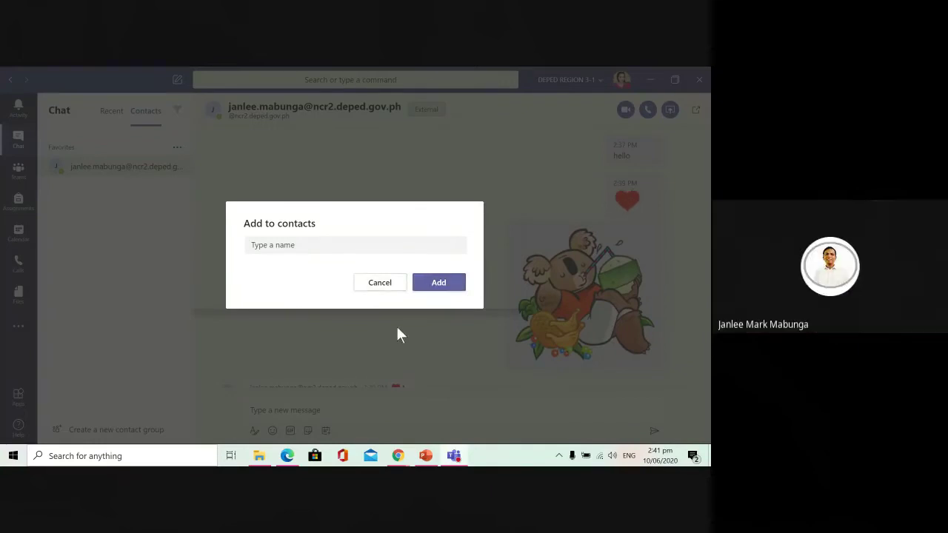
{"action": "left_click", "coordinate": [377, 283]}
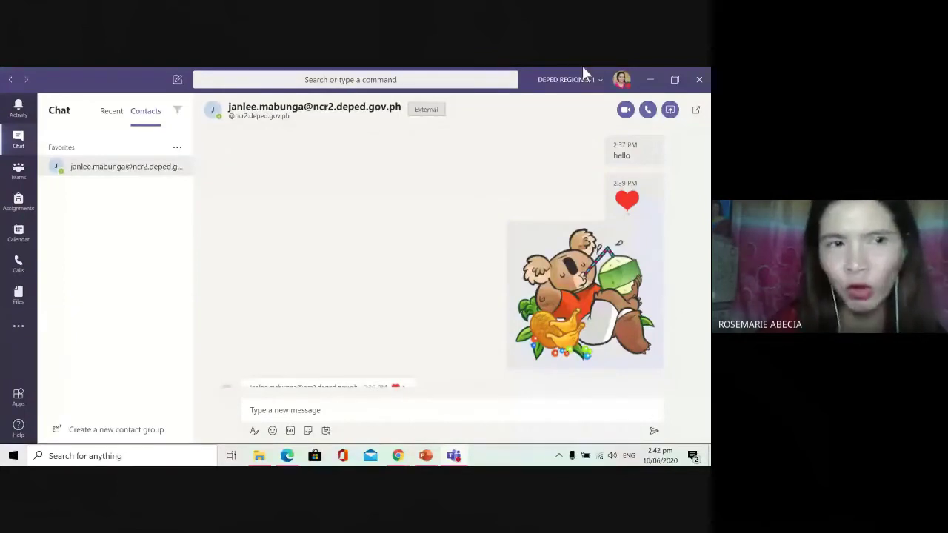
Step: Show the Teams grid and scroll through joined teams like Graceville Elementary School, mnhs and Sample
{"action": "left_click", "coordinate": [18, 172]}
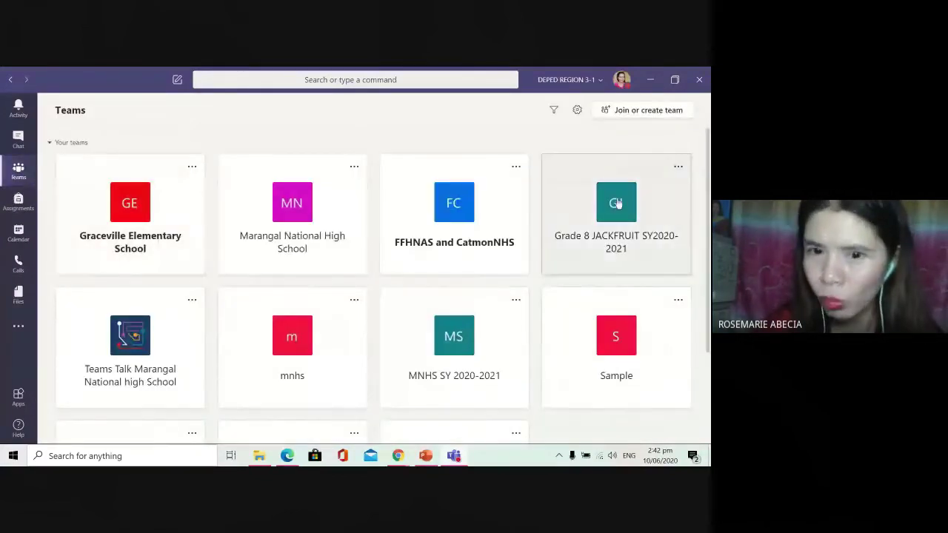
{"action": "scroll", "coordinate": [530, 298], "scroll_direction": "down", "scroll_amount": 3}
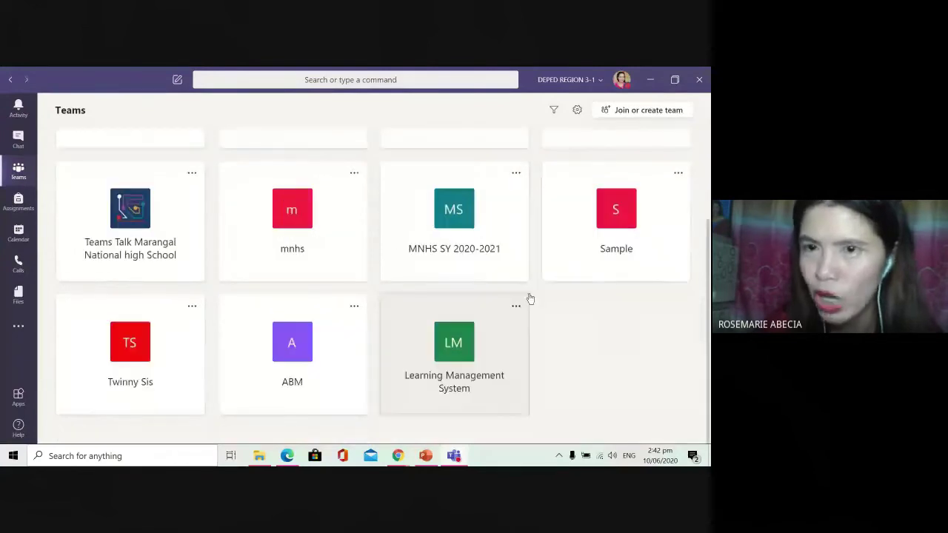
{"action": "scroll", "coordinate": [510, 315], "scroll_direction": "up", "scroll_amount": 2}
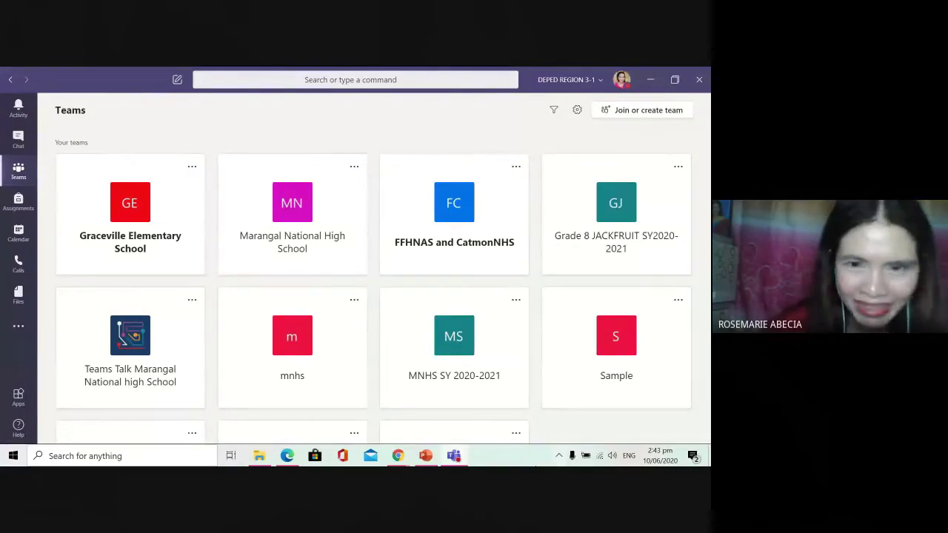
{"action": "scroll", "coordinate": [576, 393], "scroll_direction": "down", "scroll_amount": 1}
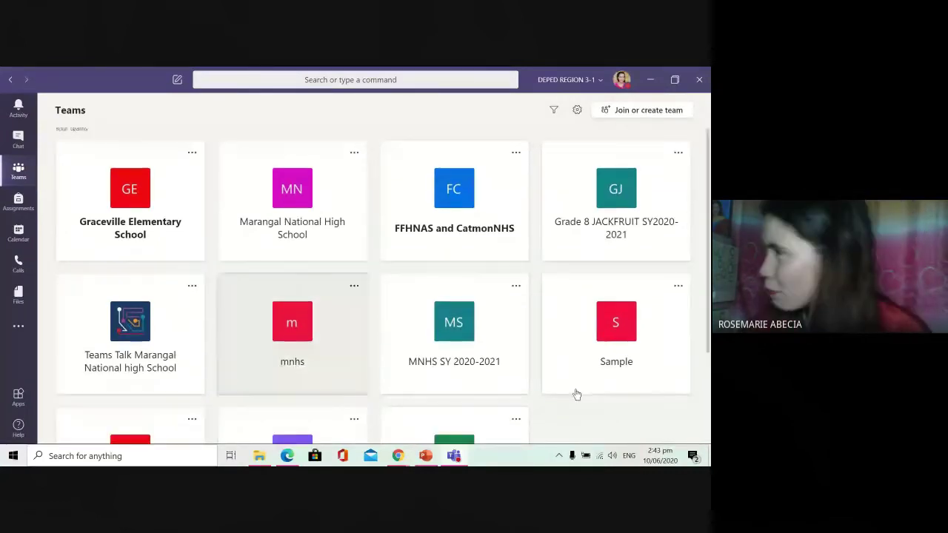
{"action": "scroll", "coordinate": [575, 393], "scroll_direction": "down", "scroll_amount": 1}
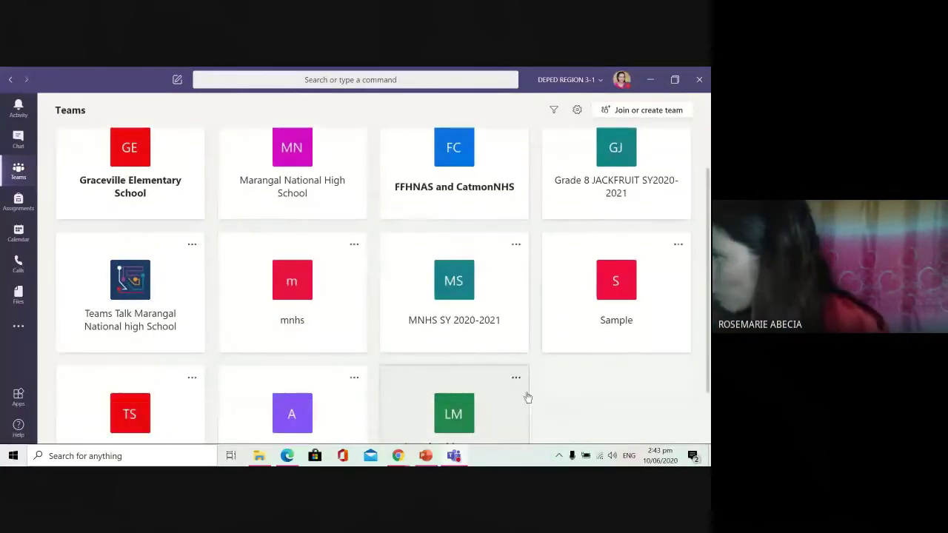
{"action": "scroll", "coordinate": [481, 397], "scroll_direction": "up", "scroll_amount": 1}
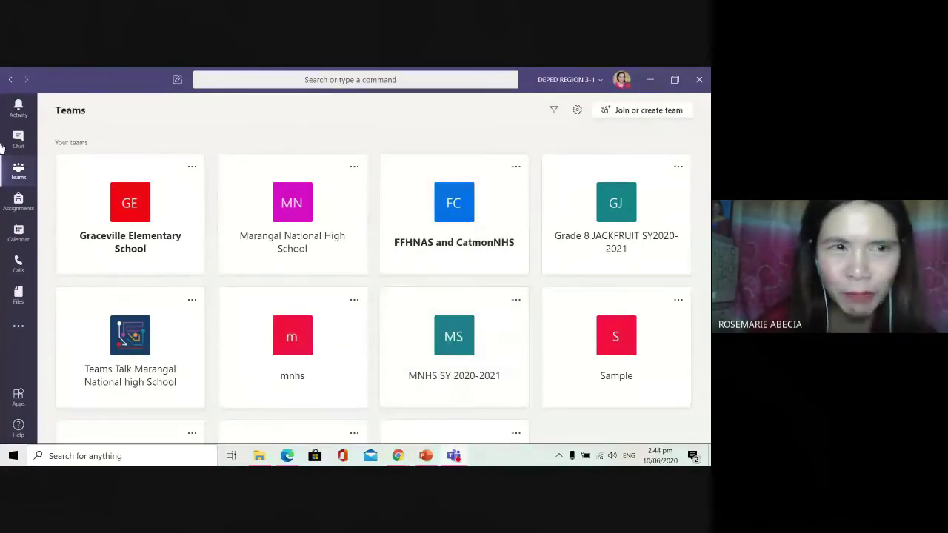
Step: Go to the Join or create a team page from the Teams overview
{"action": "left_click", "coordinate": [24, 176]}
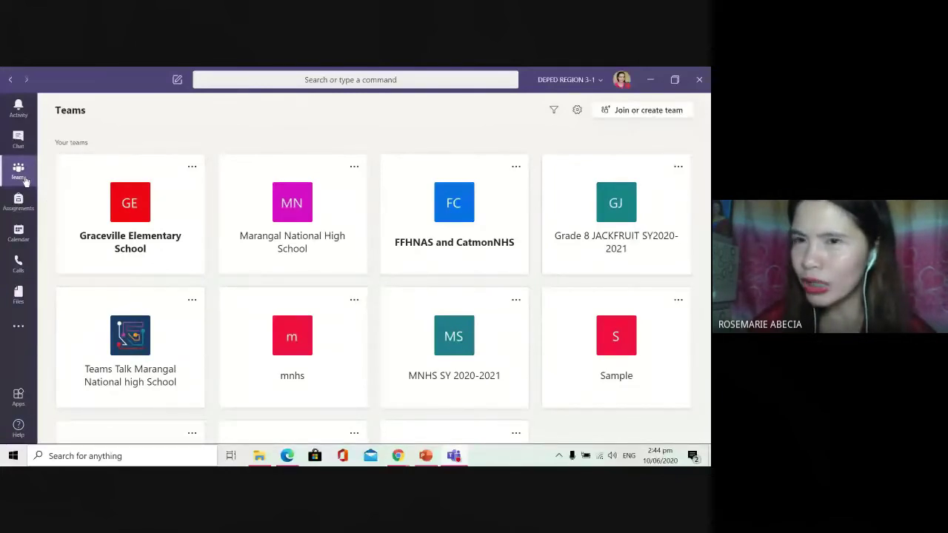
{"action": "left_click", "coordinate": [649, 113]}
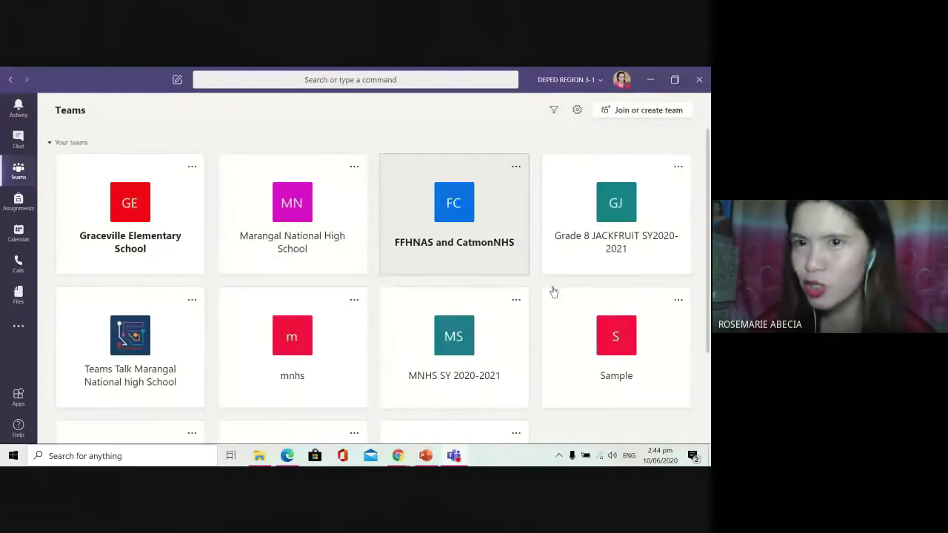
{"action": "left_click", "coordinate": [646, 113]}
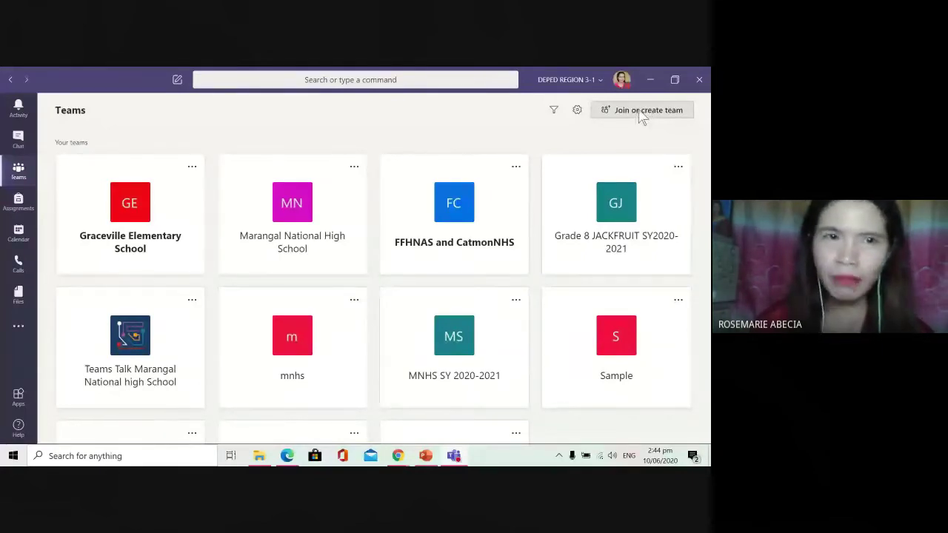
{"action": "left_click", "coordinate": [641, 111]}
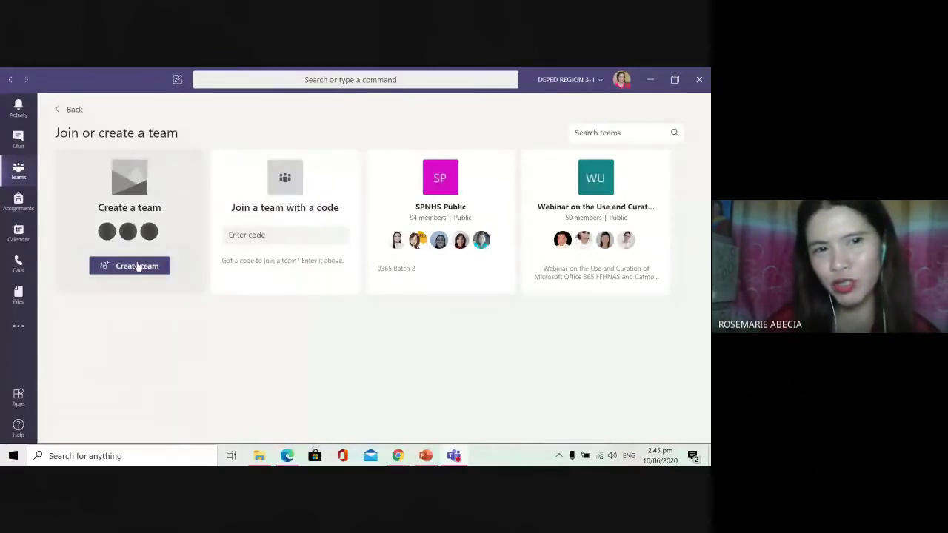
Step: Choose Create team to bring up the Select a team type dialog
{"action": "left_click", "coordinate": [138, 265]}
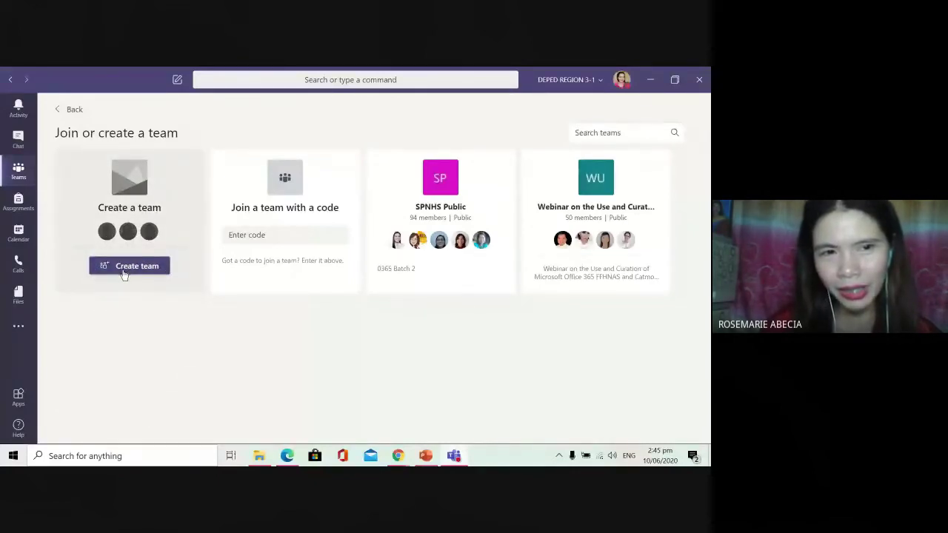
{"action": "left_click", "coordinate": [126, 274]}
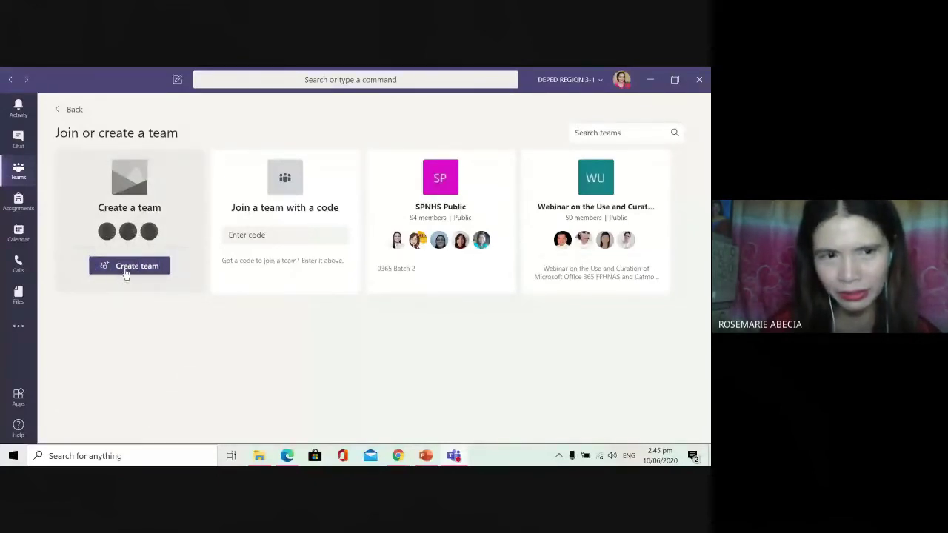
{"action": "left_click", "coordinate": [126, 274]}
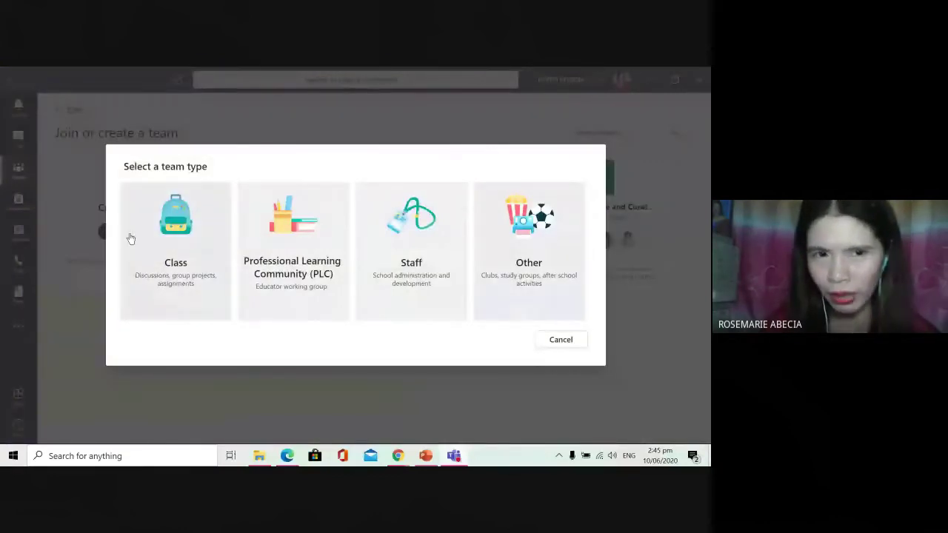
{"action": "left_click", "coordinate": [153, 308]}
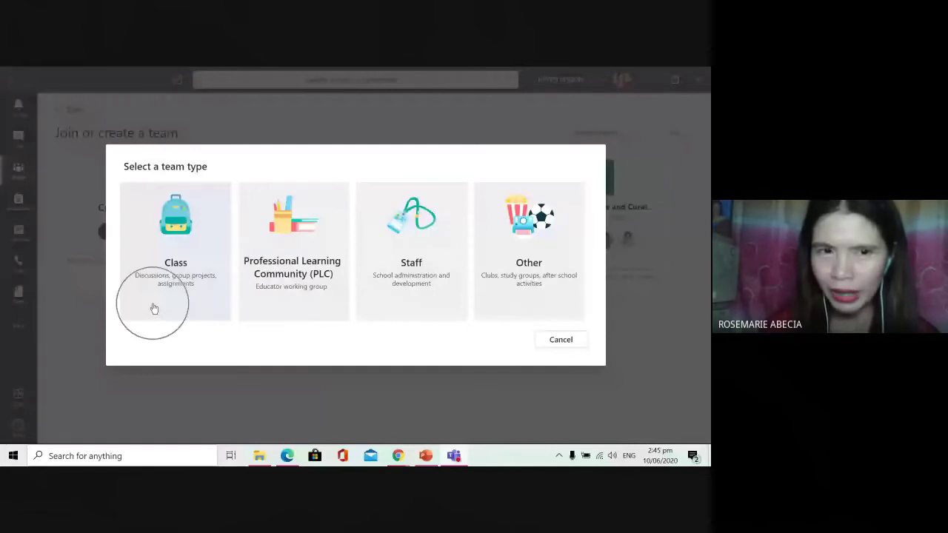
{"action": "left_click", "coordinate": [180, 289]}
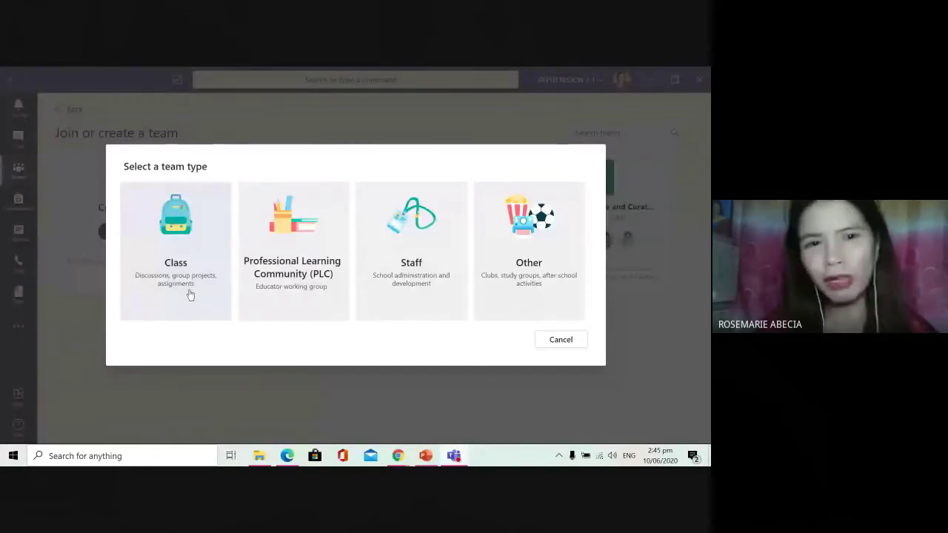
{"action": "left_click", "coordinate": [285, 281]}
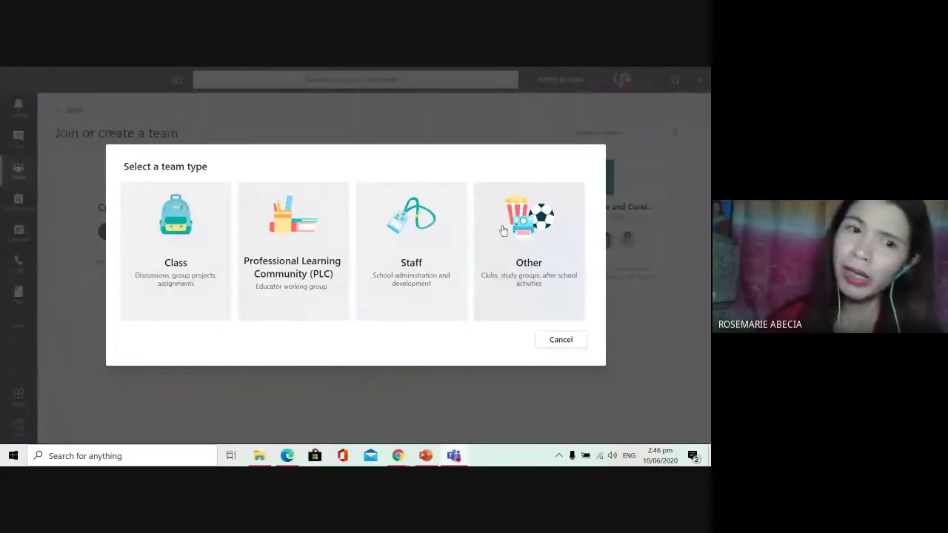
{"action": "left_click", "coordinate": [174, 286]}
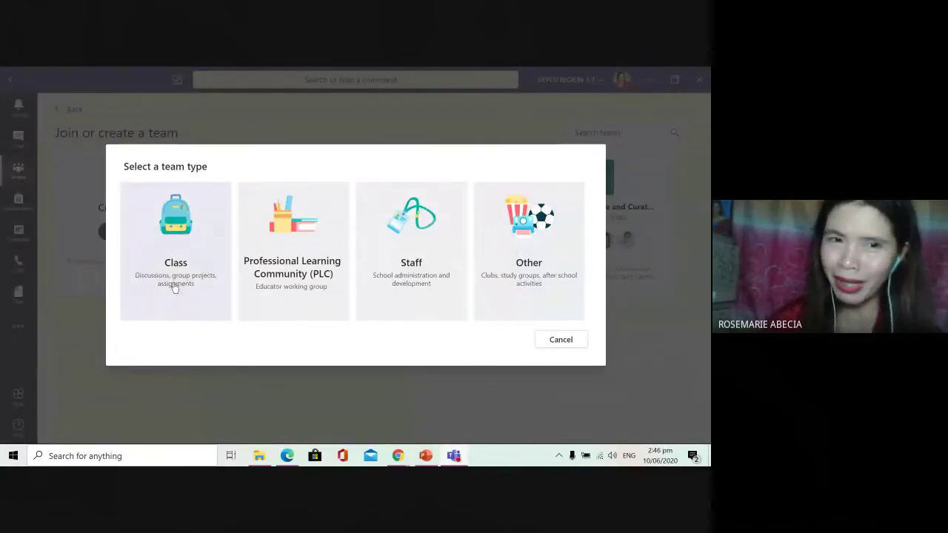
Step: Create a Class-type team named 'Novaliches High School', leaving the description blank
{"action": "left_click", "coordinate": [172, 287]}
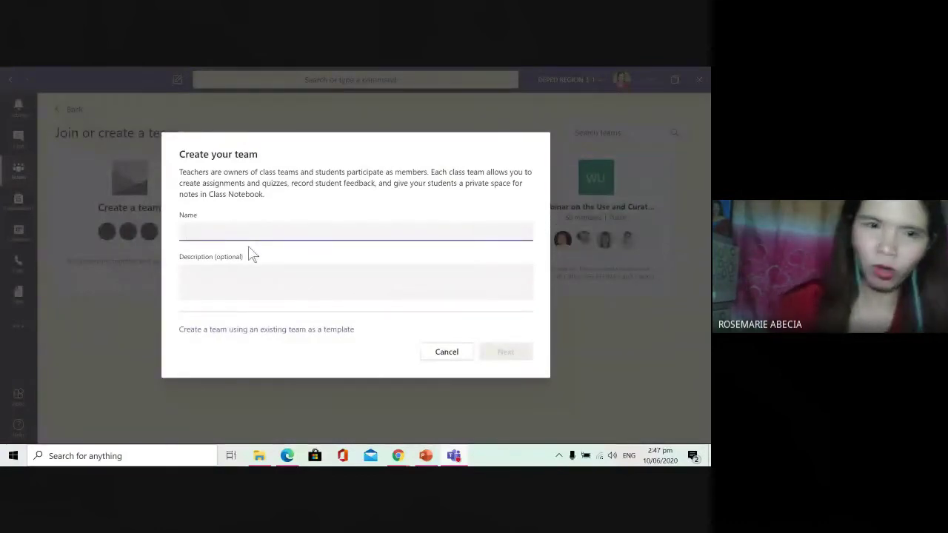
{"action": "type", "text": "Nova"}
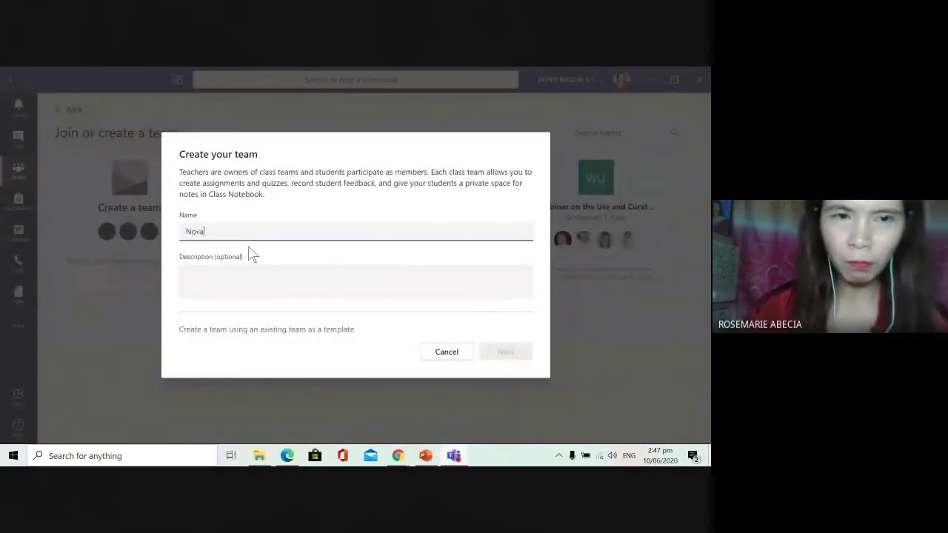
{"action": "type", "text": "liches High School"}
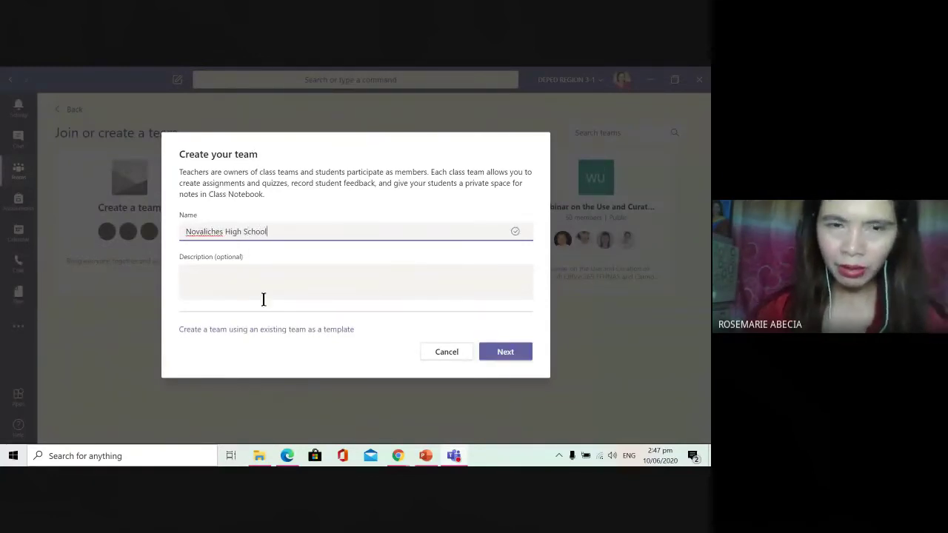
{"action": "left_click", "coordinate": [256, 282]}
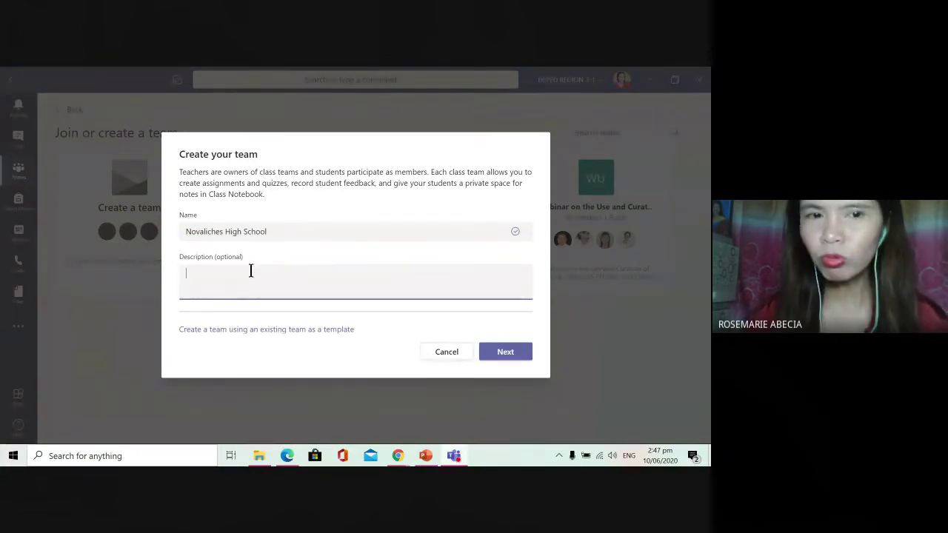
{"action": "left_click", "coordinate": [233, 335]}
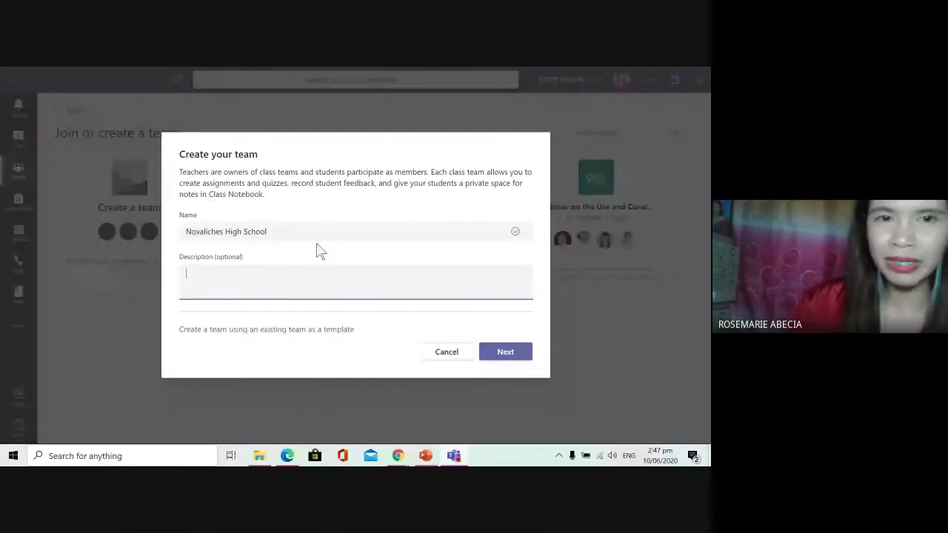
{"action": "left_click", "coordinate": [510, 361]}
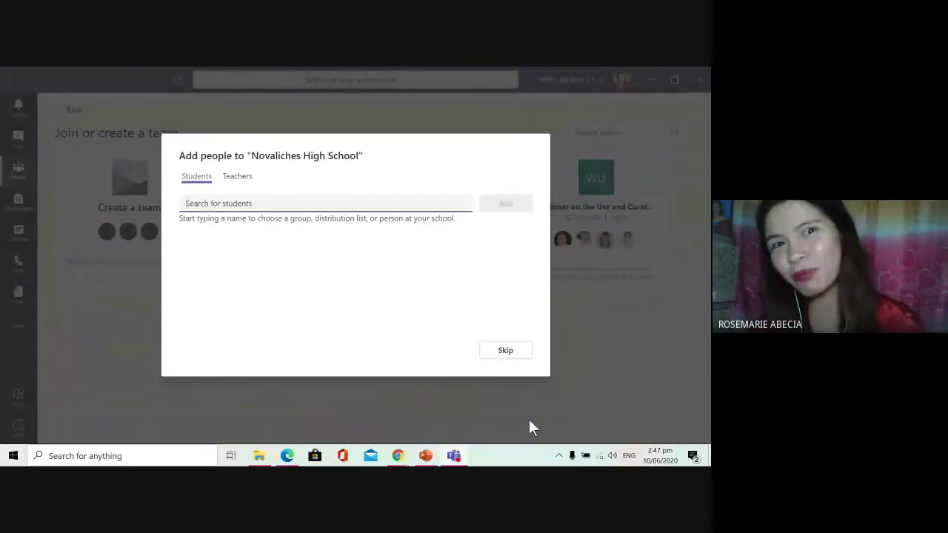
Step: On the Teachers tab, enter a guest's .gov.ph school e-mail and add it as a guest
{"action": "left_click", "coordinate": [241, 178]}
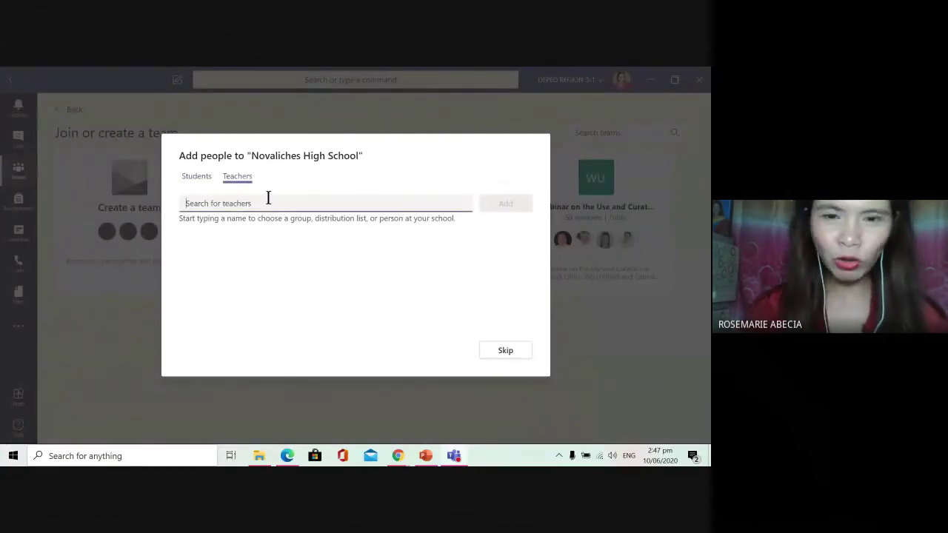
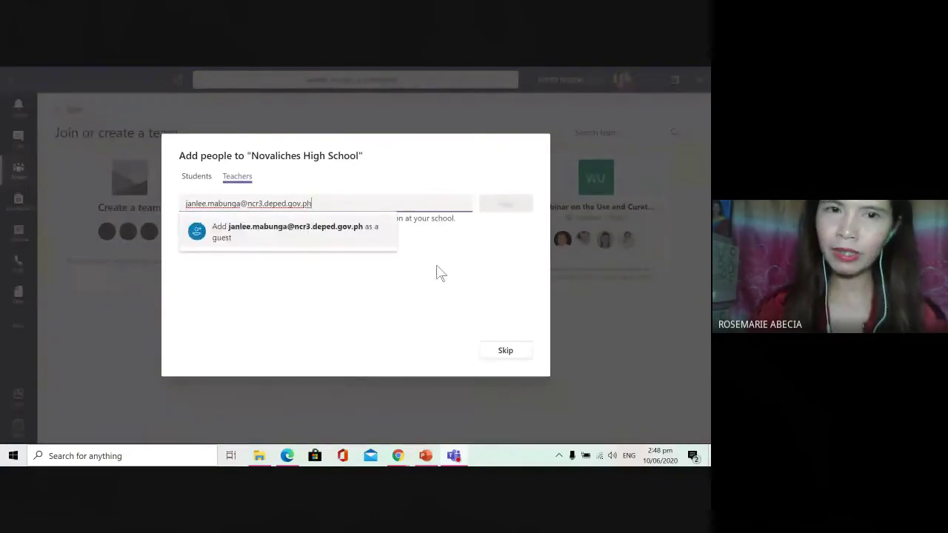
{"action": "left_click", "coordinate": [279, 236]}
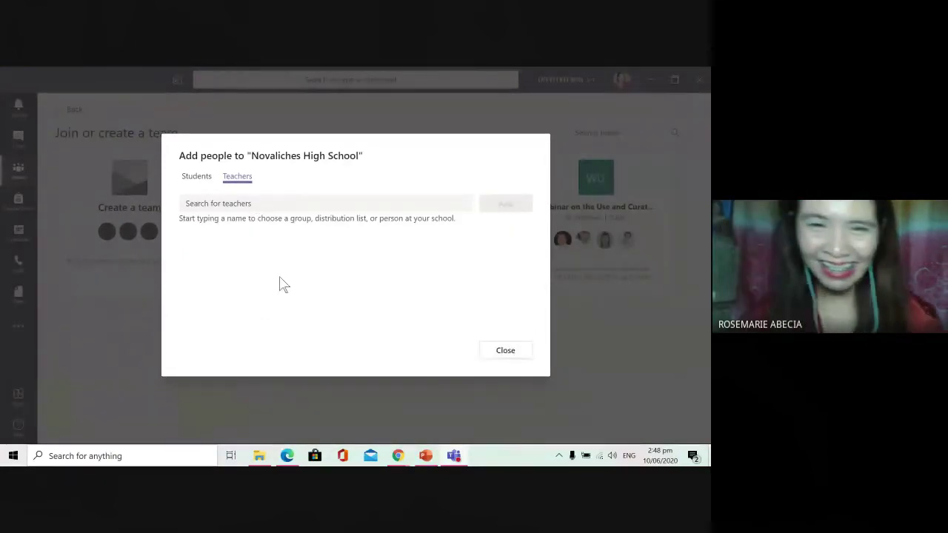
Step: Copy an attendee's e-mail from the Meet chat and add it as a guest teacher
{"action": "mouse_move", "coordinate": [398, 455]}
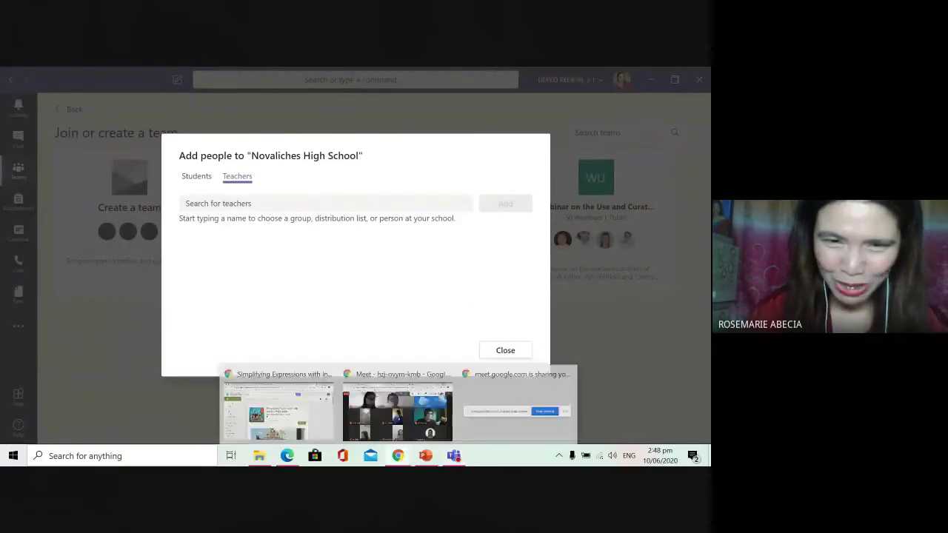
{"action": "left_click", "coordinate": [360, 408]}
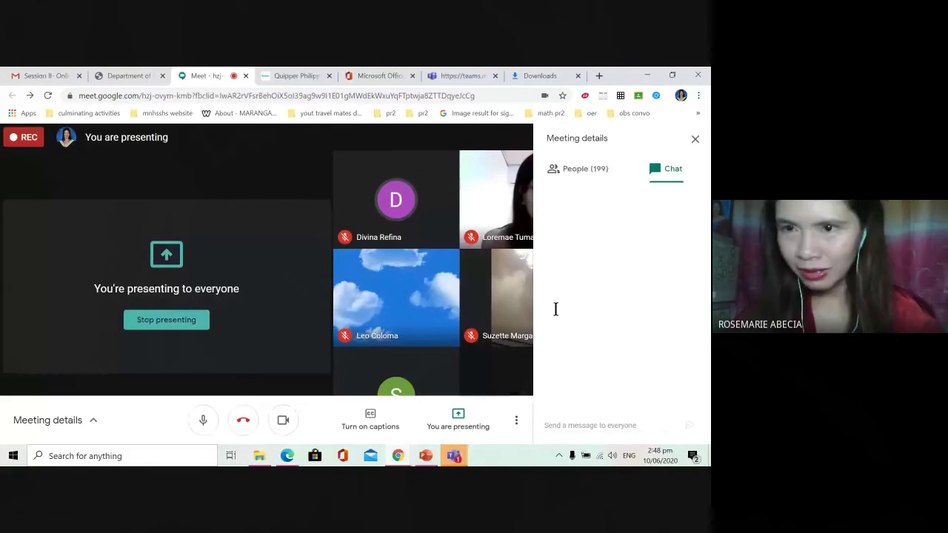
{"action": "scroll", "coordinate": [660, 248], "scroll_direction": "up", "scroll_amount": 5}
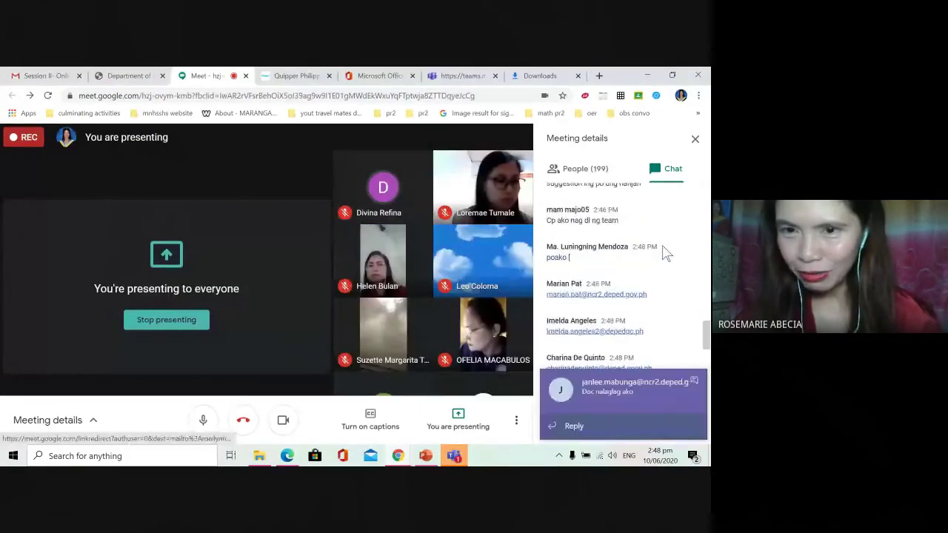
{"action": "scroll", "coordinate": [662, 252], "scroll_direction": "up", "scroll_amount": 3}
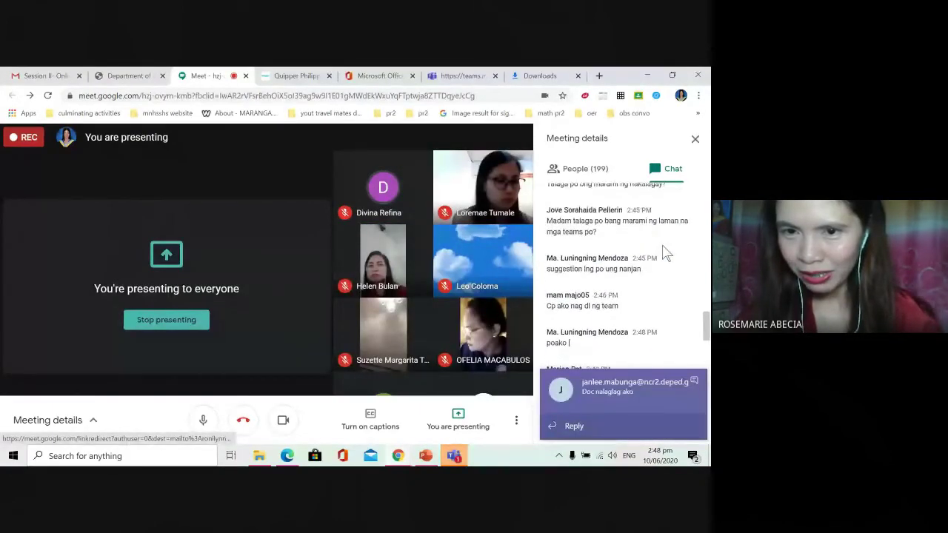
{"action": "scroll", "coordinate": [662, 250], "scroll_direction": "down", "scroll_amount": 3}
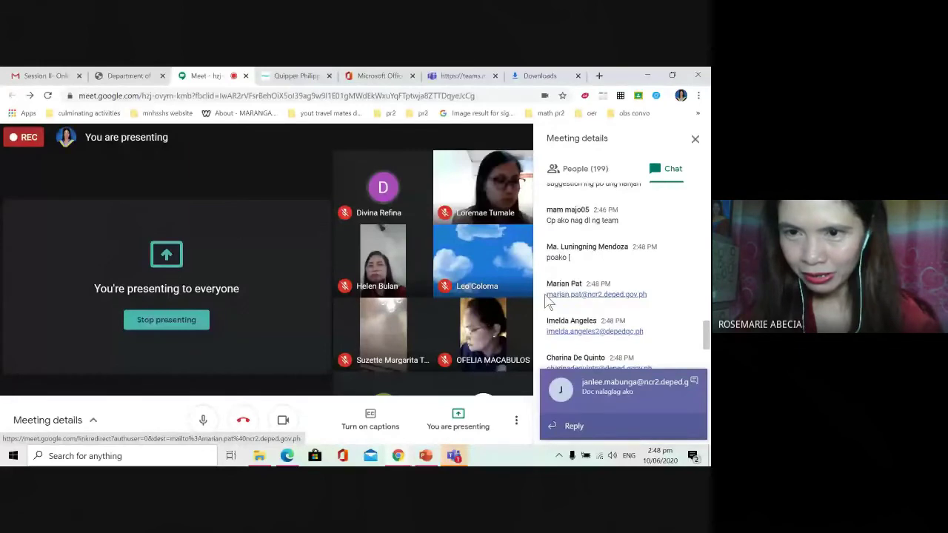
{"action": "left_click_drag", "start_coordinate": [546, 295], "coordinate": [656, 297]}
{"action": "key", "text": "ctrl+c"}
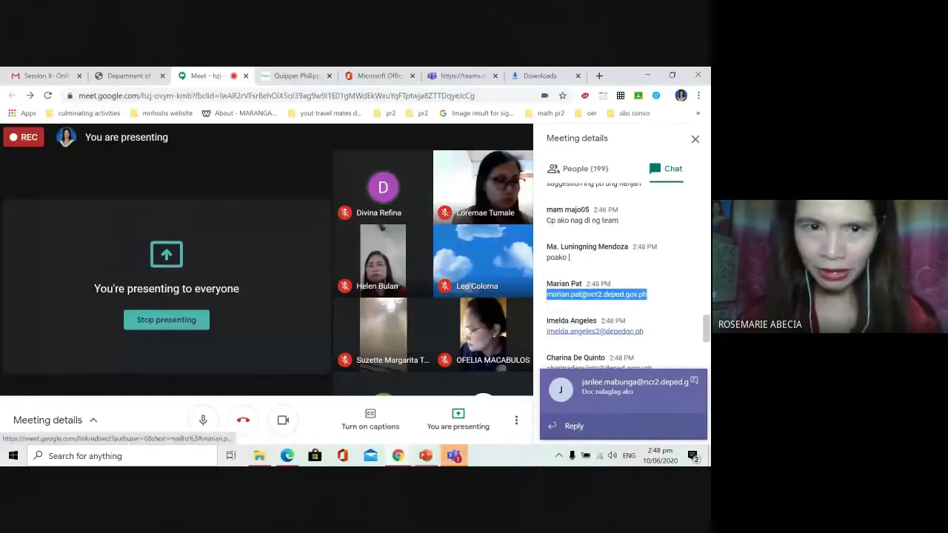
{"action": "left_click", "coordinate": [454, 456]}
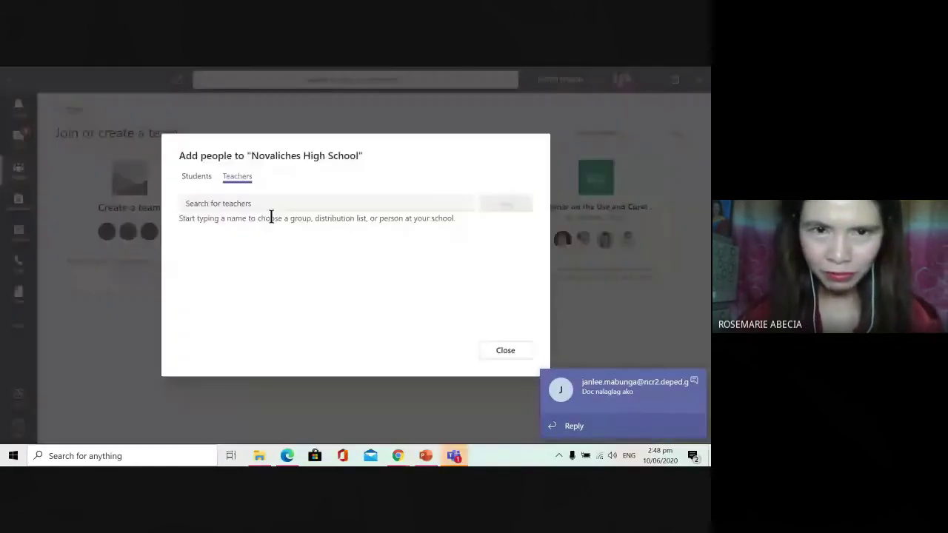
{"action": "key", "text": "ctrl+v"}
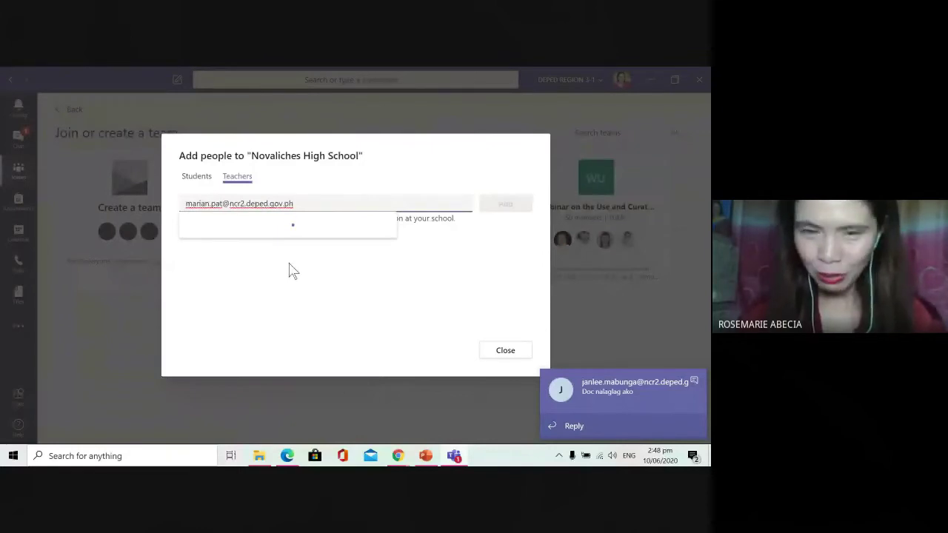
{"action": "left_click", "coordinate": [503, 205]}
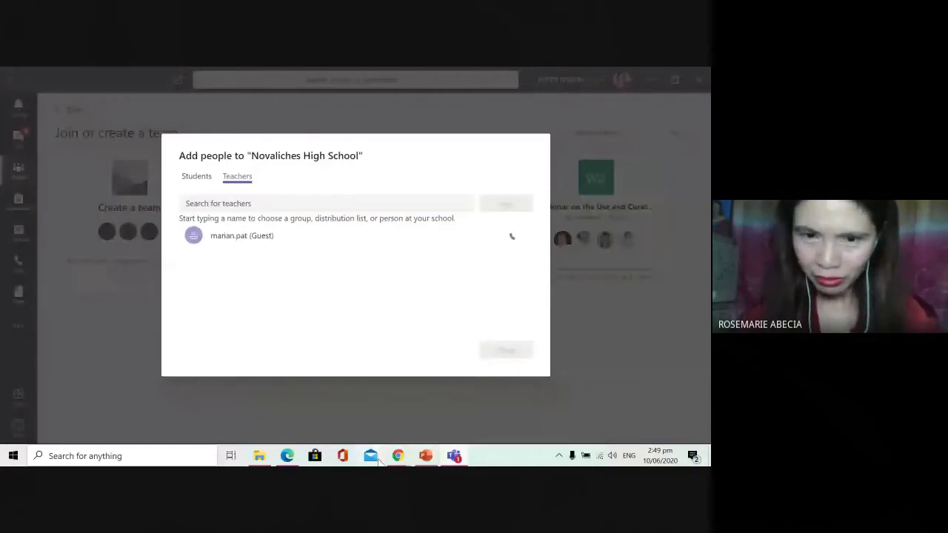
Step: Copy another attendee's chat e-mail and add it as a second guest teacher
{"action": "mouse_move", "coordinate": [398, 456]}
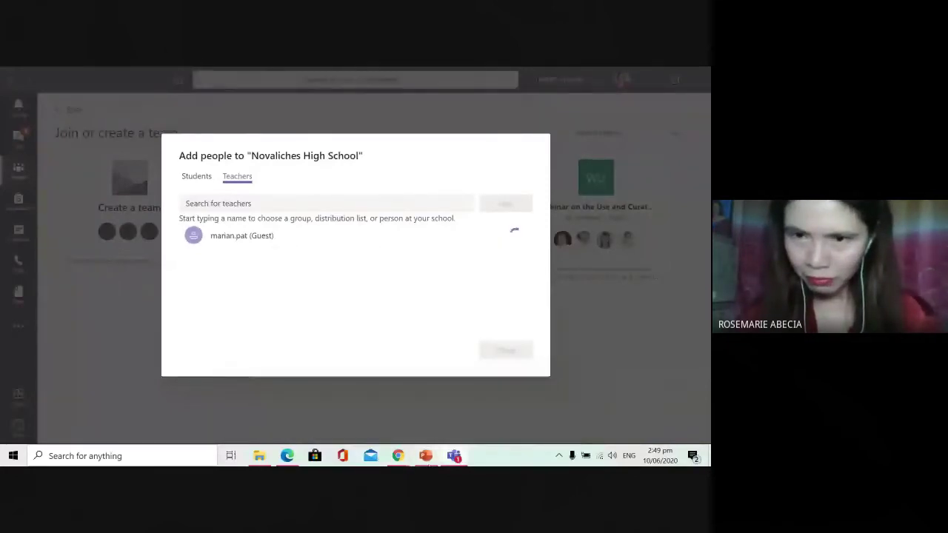
{"action": "key", "text": "alt+Tab"}
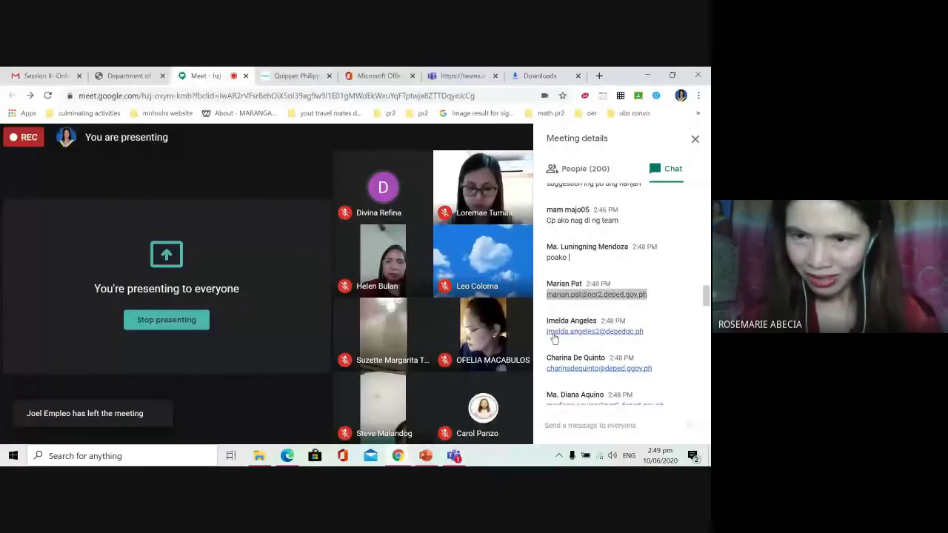
{"action": "left_click_drag", "start_coordinate": [575, 321], "coordinate": [626, 320]}
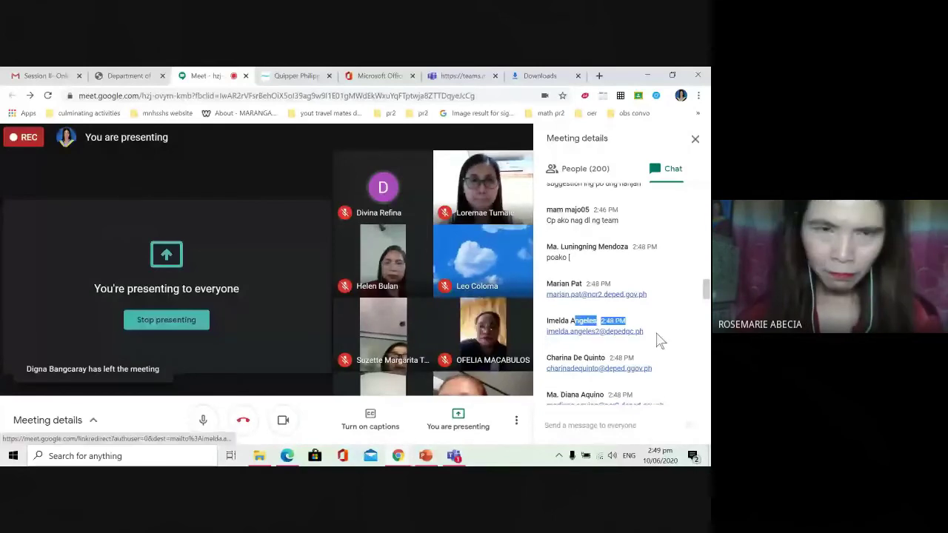
{"action": "left_click_drag", "start_coordinate": [643, 332], "coordinate": [546, 331]}
{"action": "key", "text": "ctrl+c"}
{"action": "key", "text": "alt+Tab"}
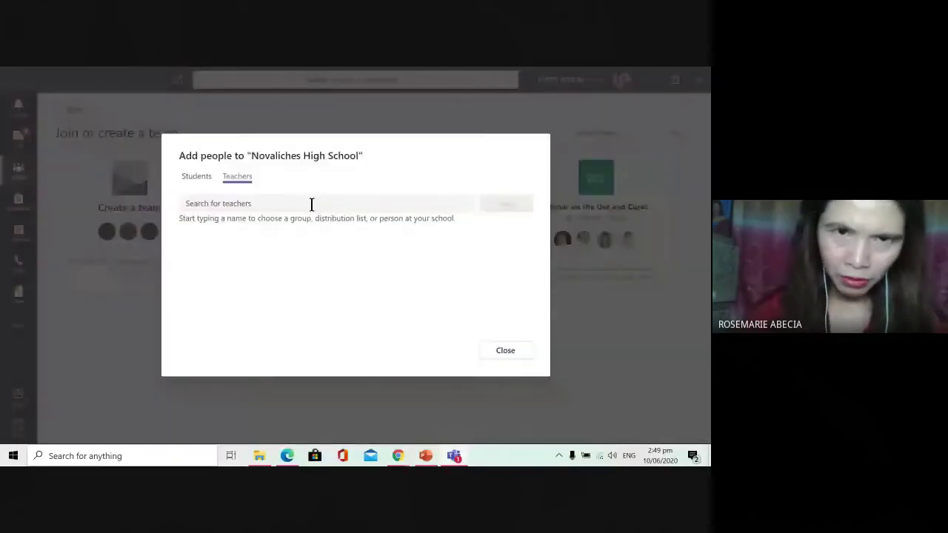
{"action": "left_click", "coordinate": [310, 204]}
{"action": "key", "text": "ctrl+v"}
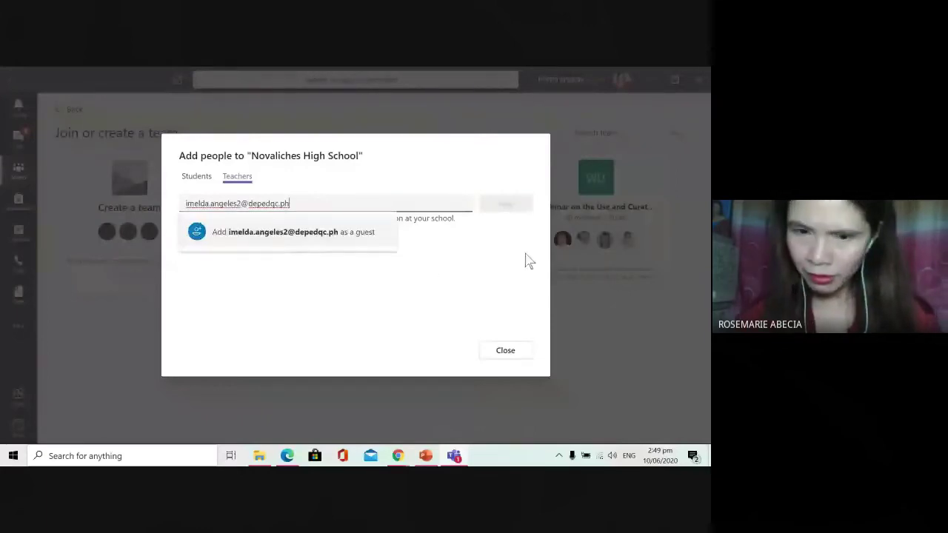
{"action": "key", "text": "Return"}
{"action": "left_click", "coordinate": [505, 207]}
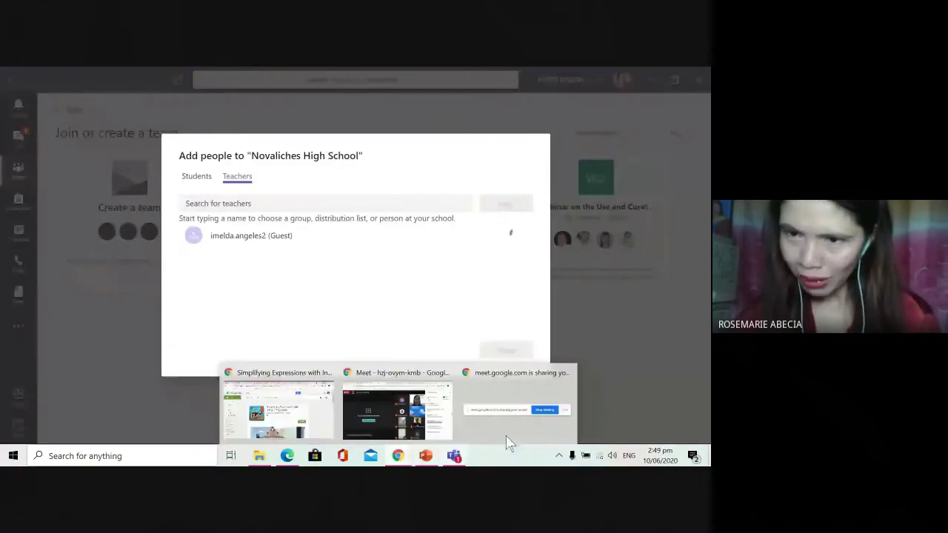
Step: Select the next attendee's e-mail address in the Meet chat
{"action": "left_click", "coordinate": [397, 411]}
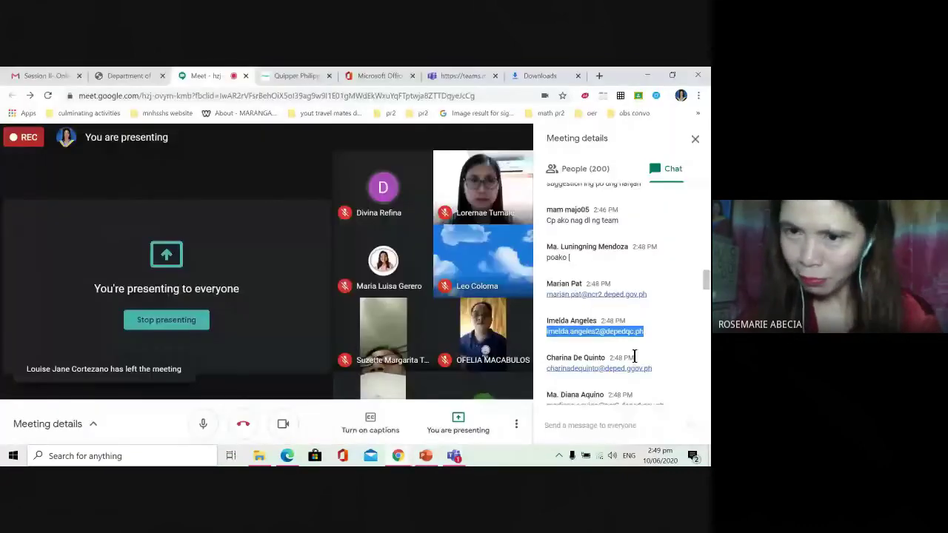
{"action": "scroll", "coordinate": [630, 259], "scroll_direction": "down", "scroll_amount": 5}
{"action": "scroll", "coordinate": [655, 196], "scroll_direction": "up", "scroll_amount": 1}
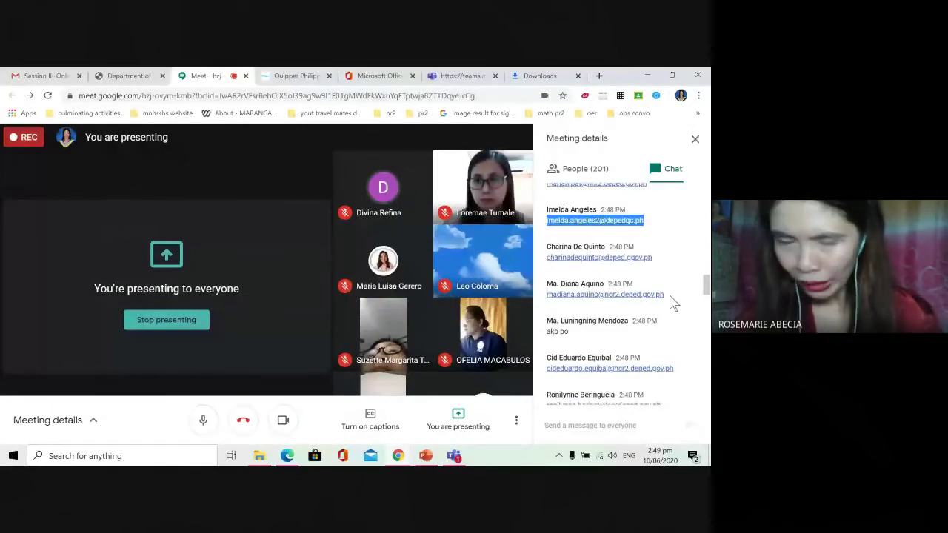
{"action": "left_click_drag", "start_coordinate": [664, 297], "coordinate": [547, 300]}
{"action": "key", "text": "ctrl+c"}
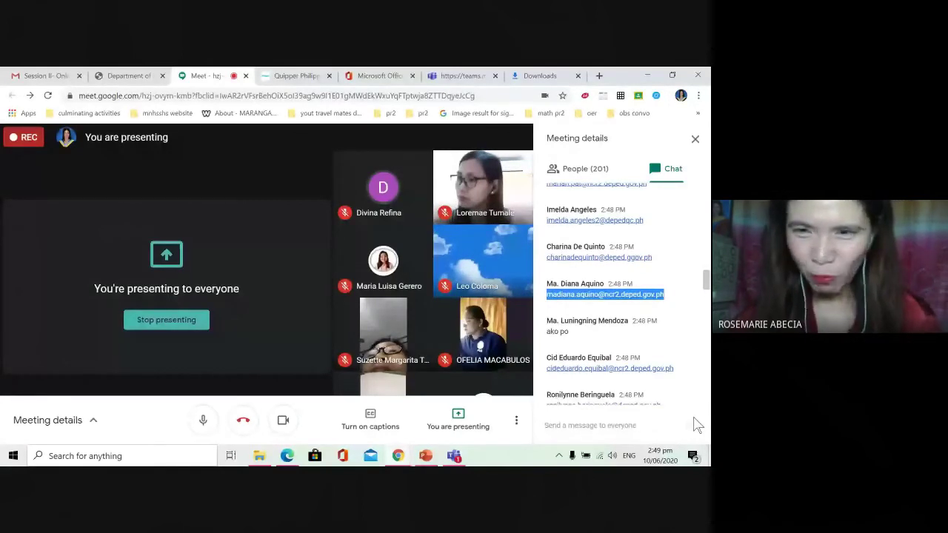
Step: Paste the copied attendee e-mail into Teachers search and add it as a guest teacher
{"action": "left_click", "coordinate": [454, 456]}
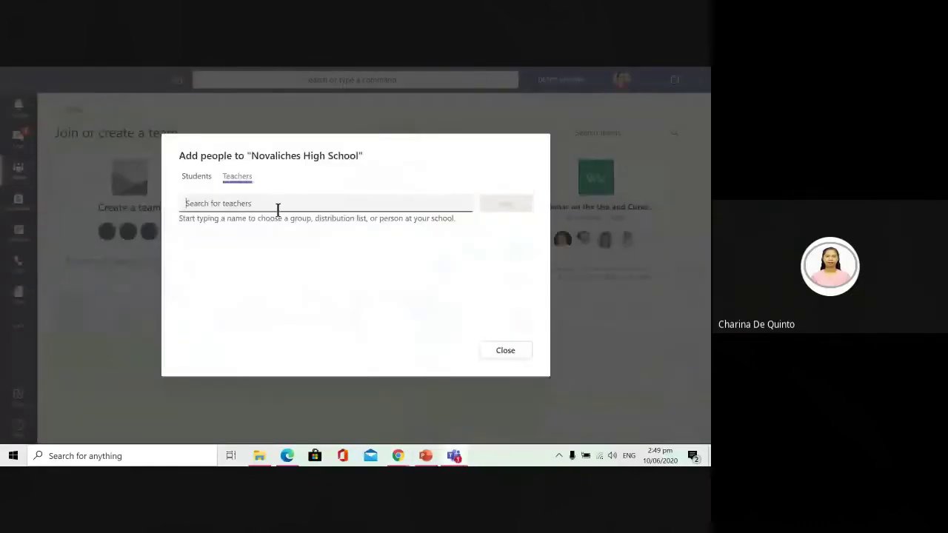
{"action": "key", "text": "ctrl+v"}
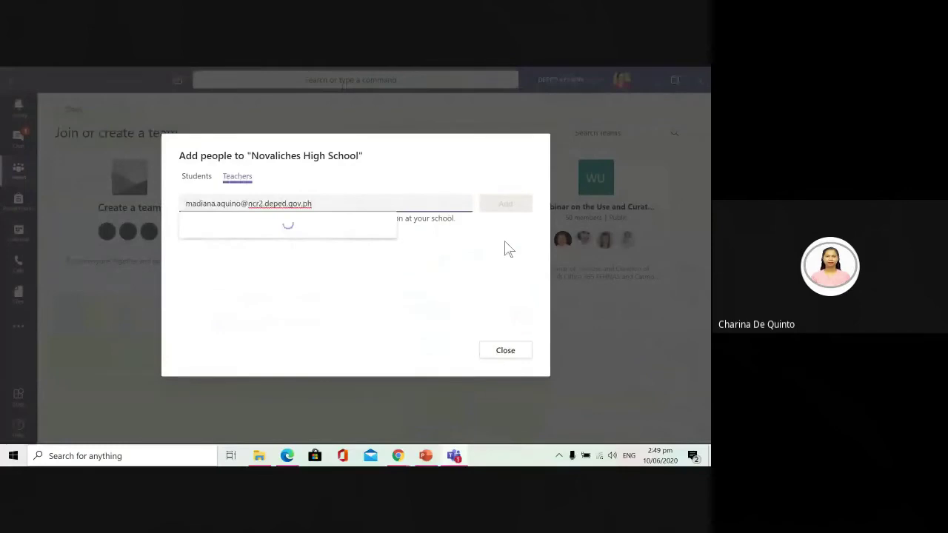
{"action": "left_click", "coordinate": [491, 274]}
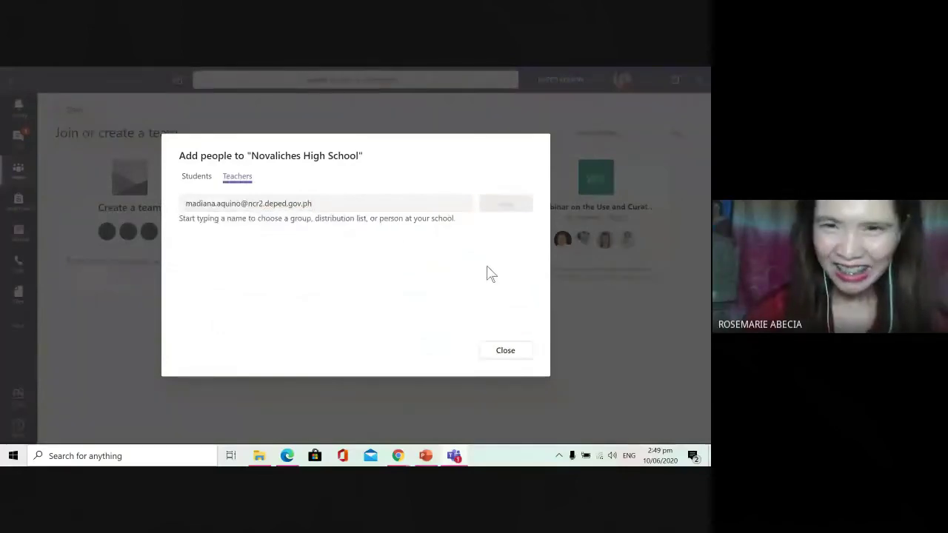
{"action": "left_click", "coordinate": [343, 212]}
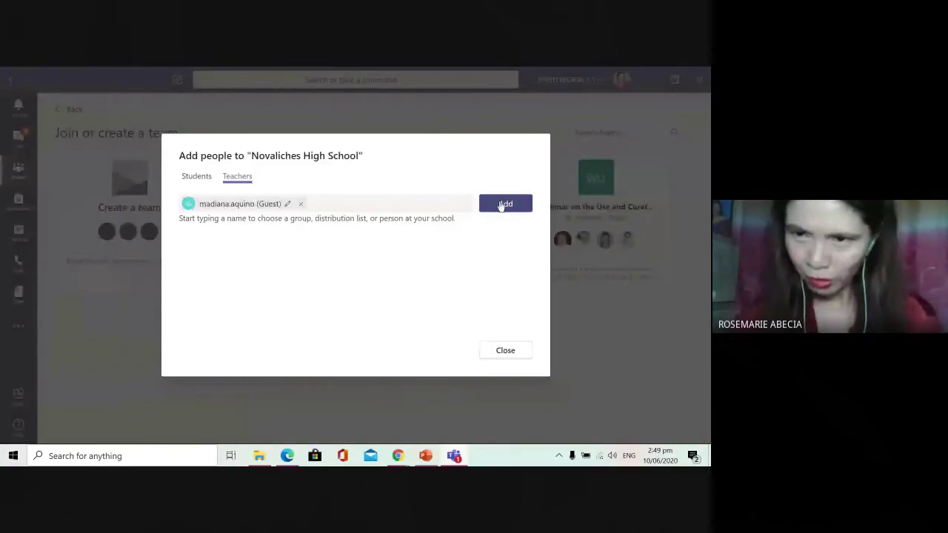
{"action": "key", "text": "alt+Tab"}
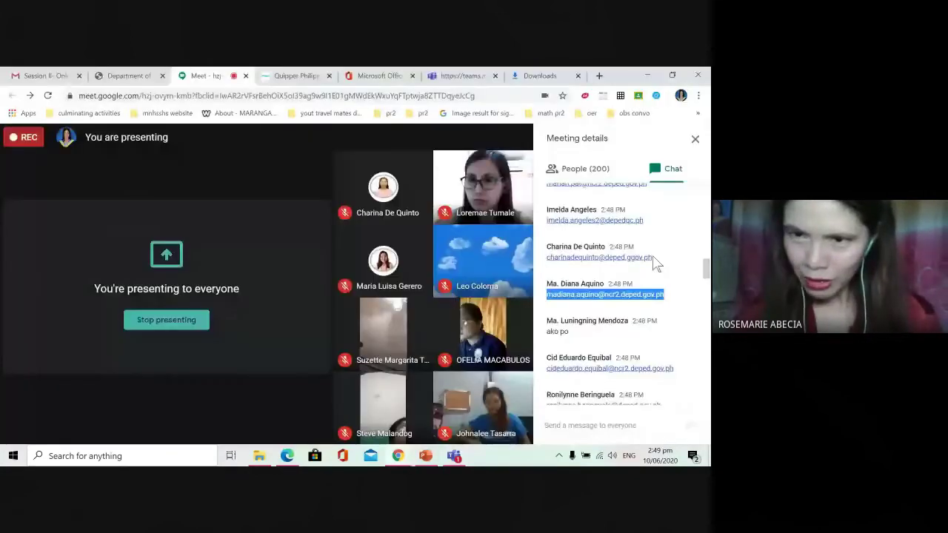
{"action": "left_click", "coordinate": [651, 261]}
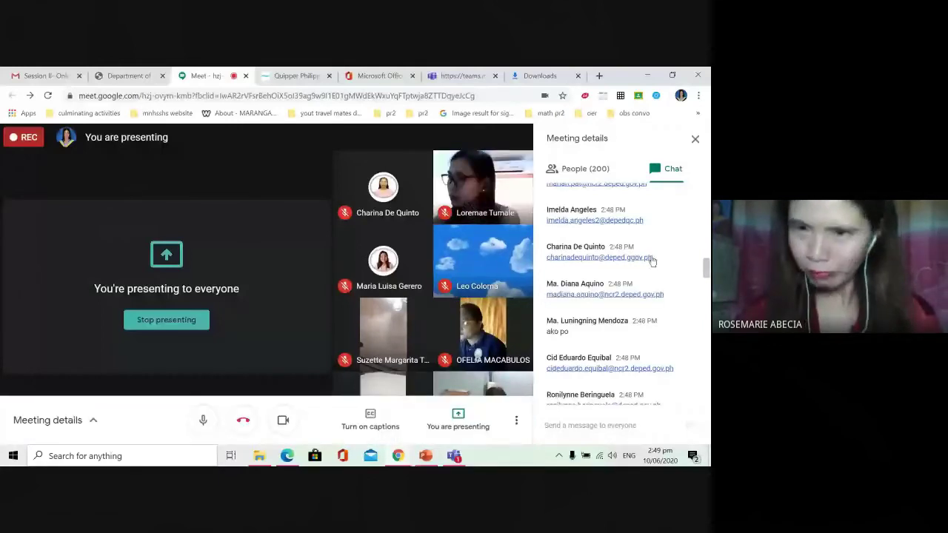
{"action": "triple_click", "coordinate": [652, 260]}
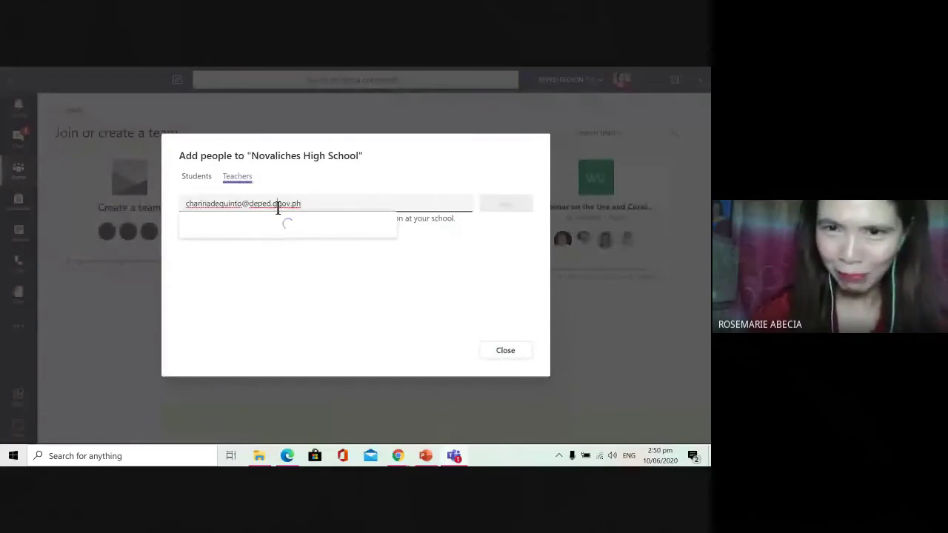
{"action": "key", "text": "Return"}
{"action": "left_click", "coordinate": [504, 209]}
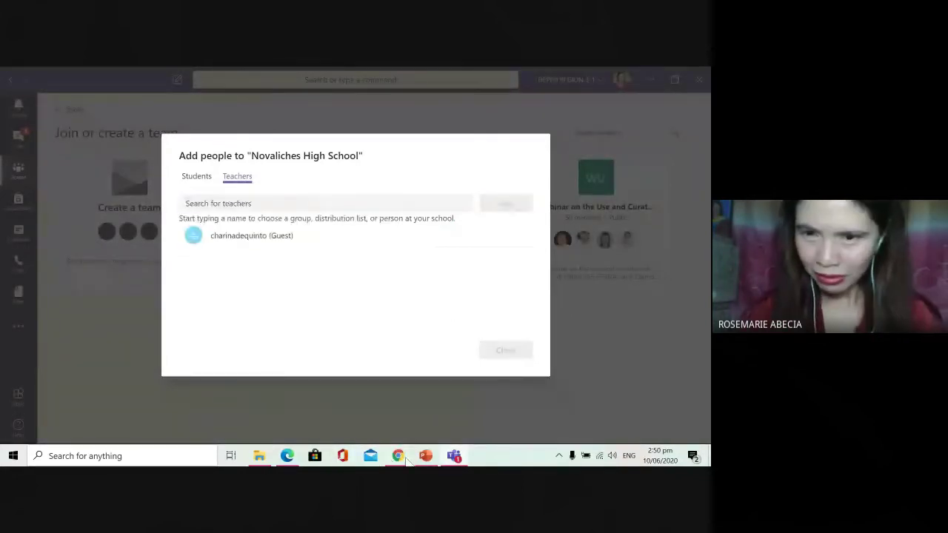
Step: Copy the next attendee's e-mail from the Meet chat
{"action": "mouse_move", "coordinate": [404, 457]}
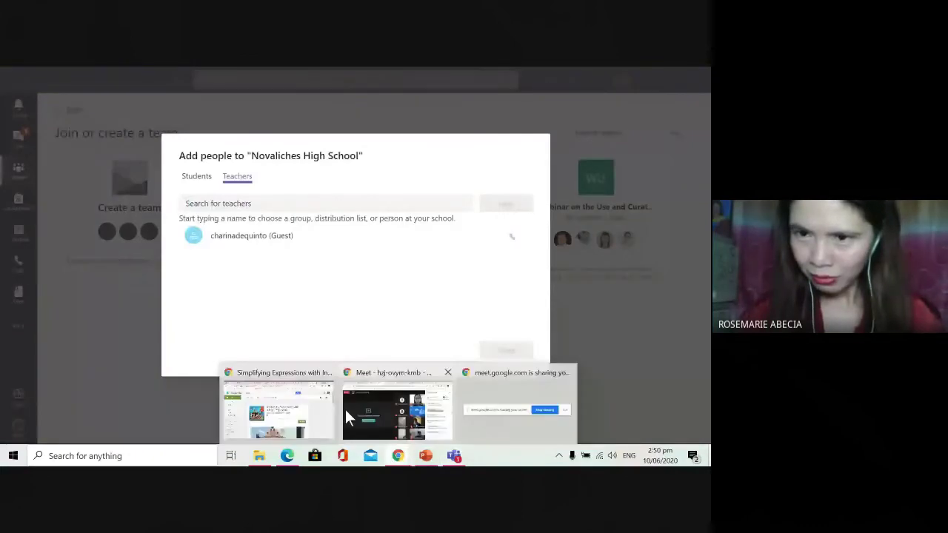
{"action": "left_click", "coordinate": [345, 413]}
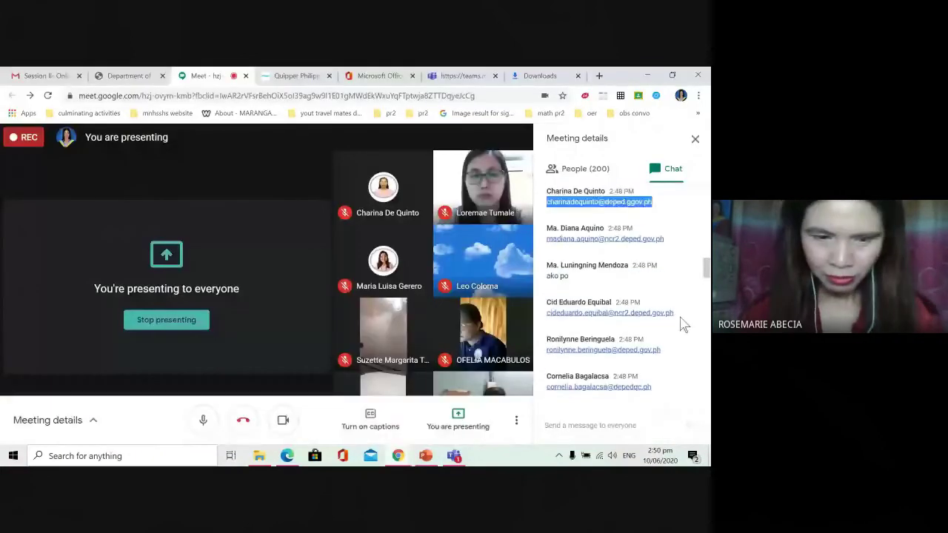
{"action": "left_click_drag", "start_coordinate": [675, 313], "coordinate": [544, 315]}
{"action": "key", "text": "ctrl+c"}
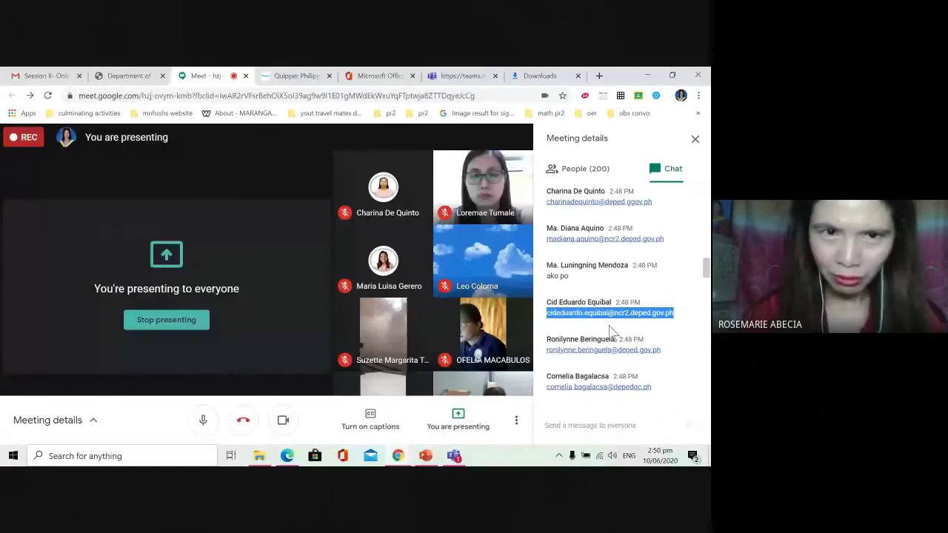
{"action": "key", "text": "alt+Tab"}
Step: Paste the copied e-mail into the Students search and add it as a guest student
{"action": "left_click", "coordinate": [270, 204]}
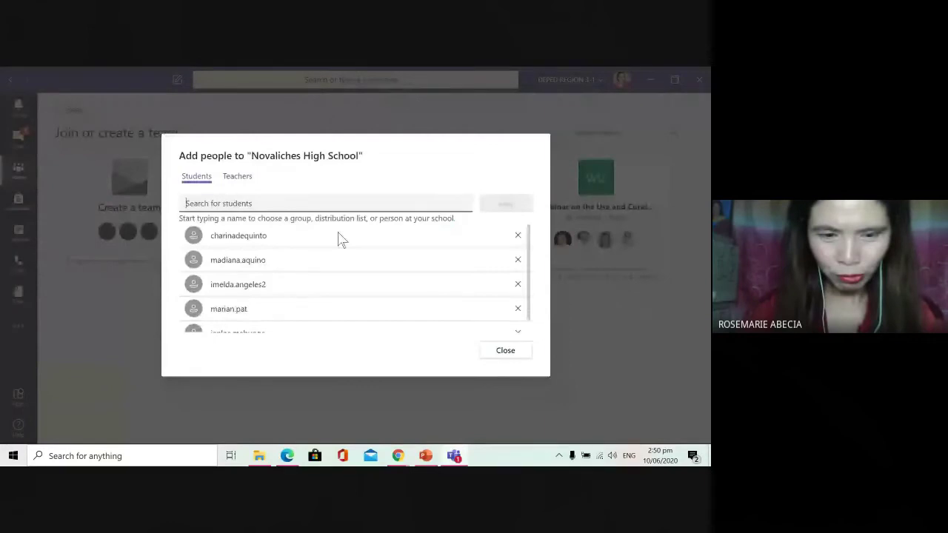
{"action": "key", "text": "ctrl+v"}
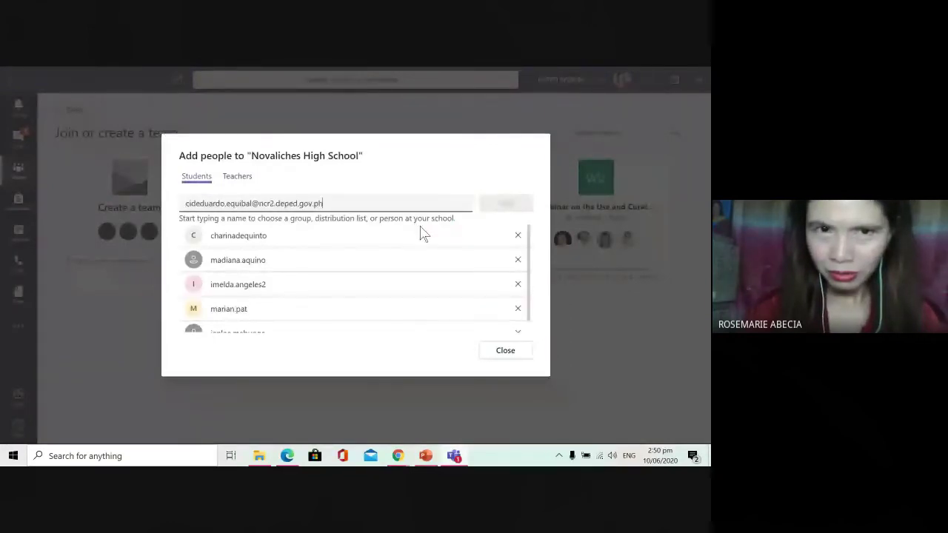
{"action": "left_click", "coordinate": [504, 205]}
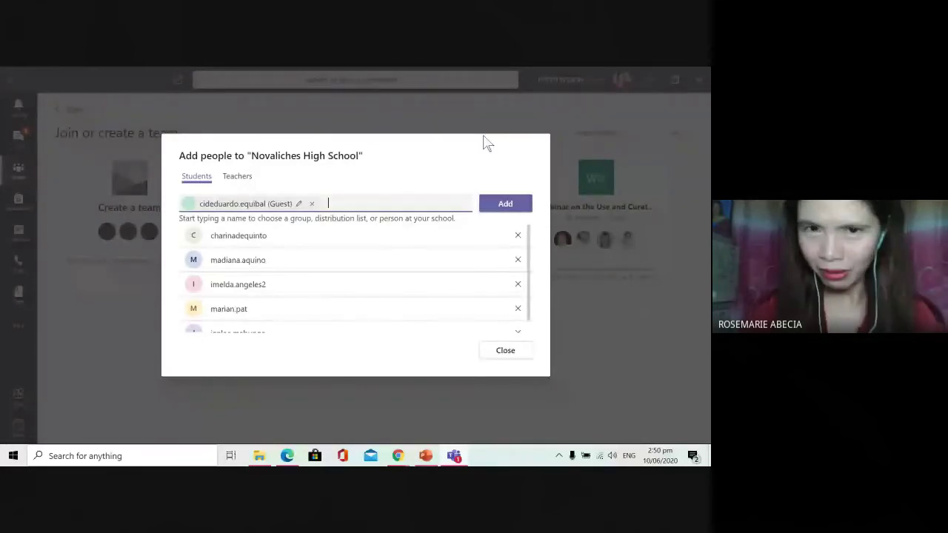
{"action": "key", "text": "Return"}
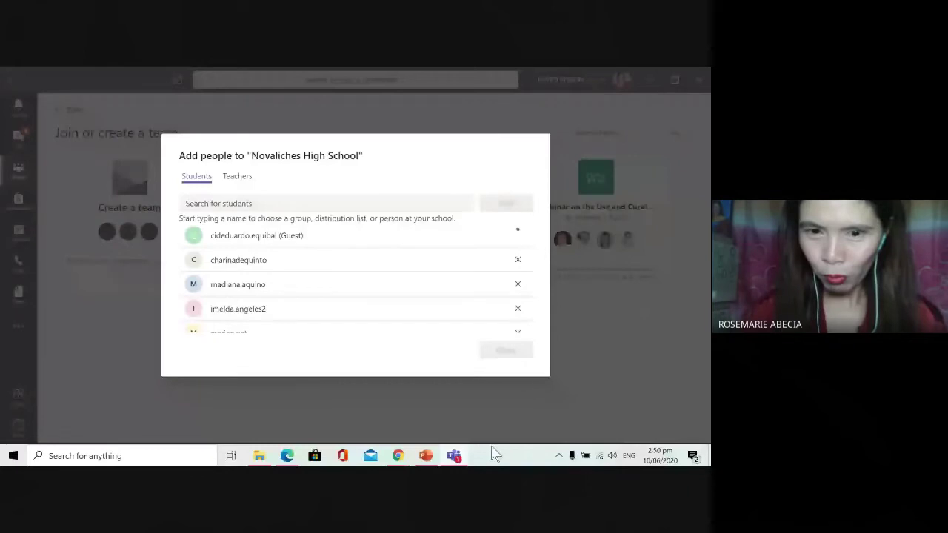
Step: Copy the next chat e-mail and add it as a second guest student
{"action": "mouse_move", "coordinate": [399, 456]}
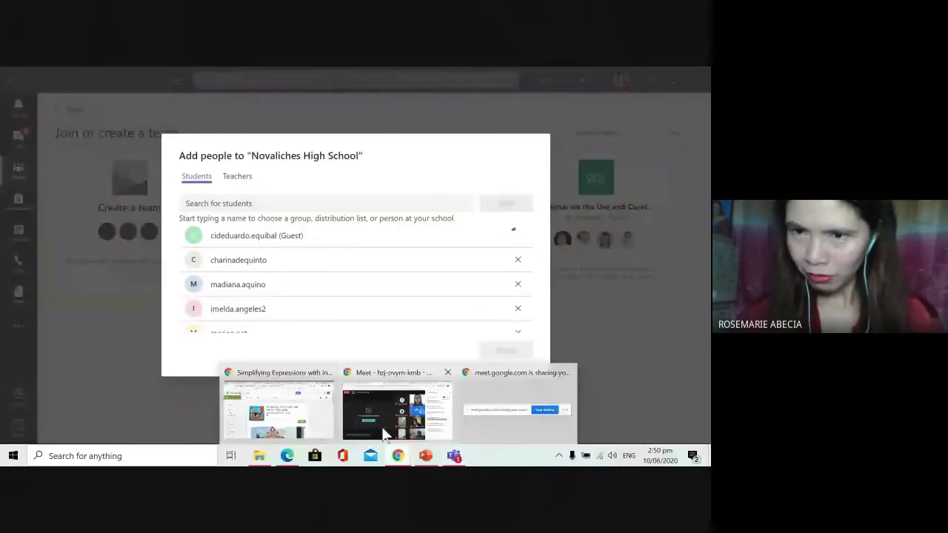
{"action": "left_click", "coordinate": [384, 432]}
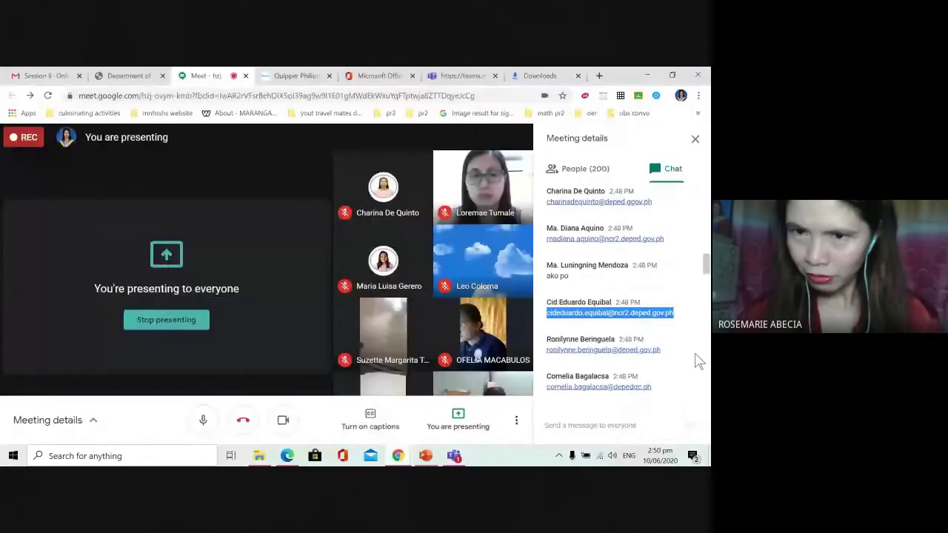
{"action": "scroll", "coordinate": [668, 245], "scroll_direction": "down", "scroll_amount": 2}
{"action": "left_click_drag", "start_coordinate": [664, 241], "coordinate": [546, 245]}
{"action": "key", "text": "ctrl+c"}
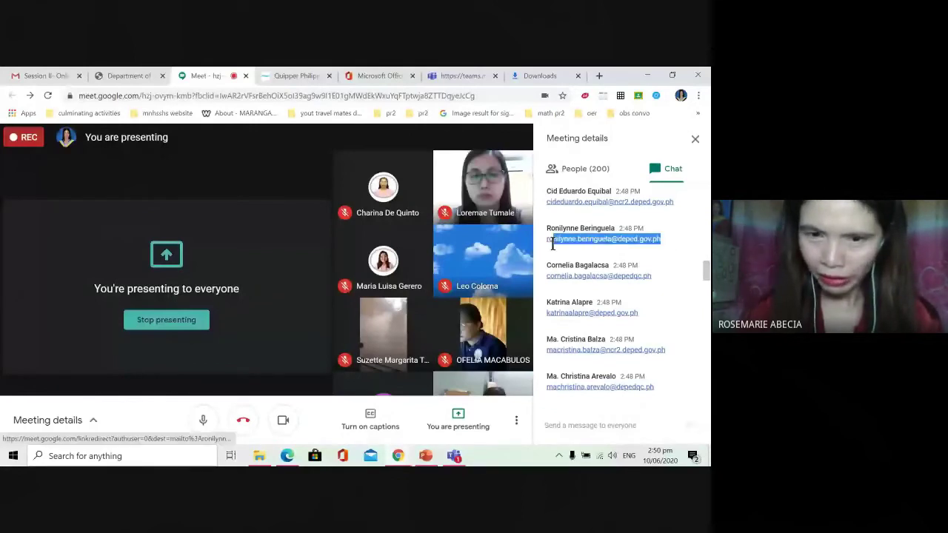
{"action": "left_click", "coordinate": [464, 458]}
{"action": "left_click", "coordinate": [298, 205]}
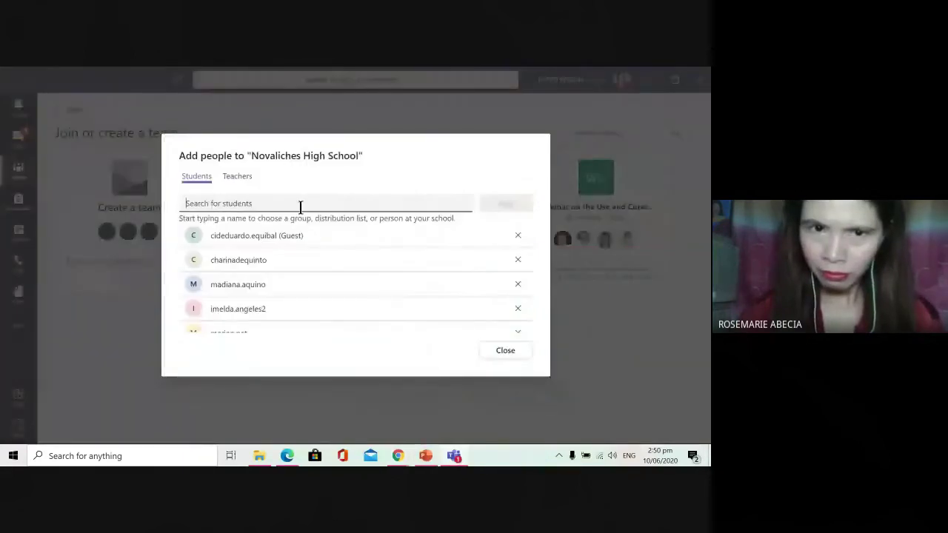
{"action": "key", "text": "ctrl+v"}
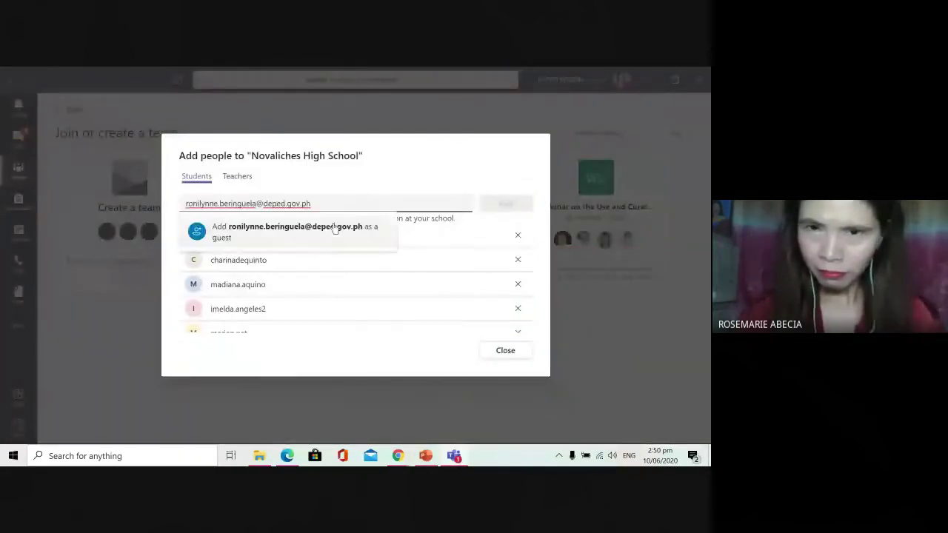
{"action": "left_click", "coordinate": [334, 228]}
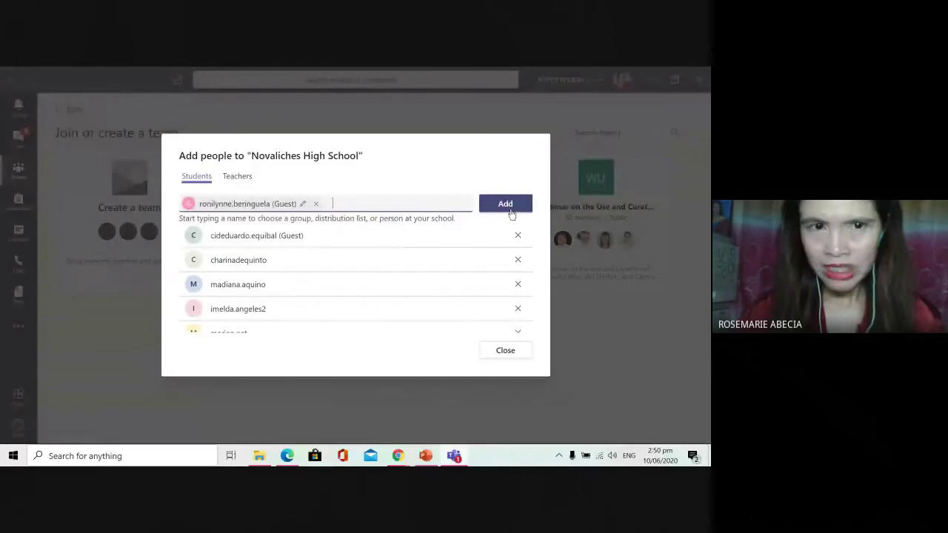
{"action": "left_click", "coordinate": [510, 213]}
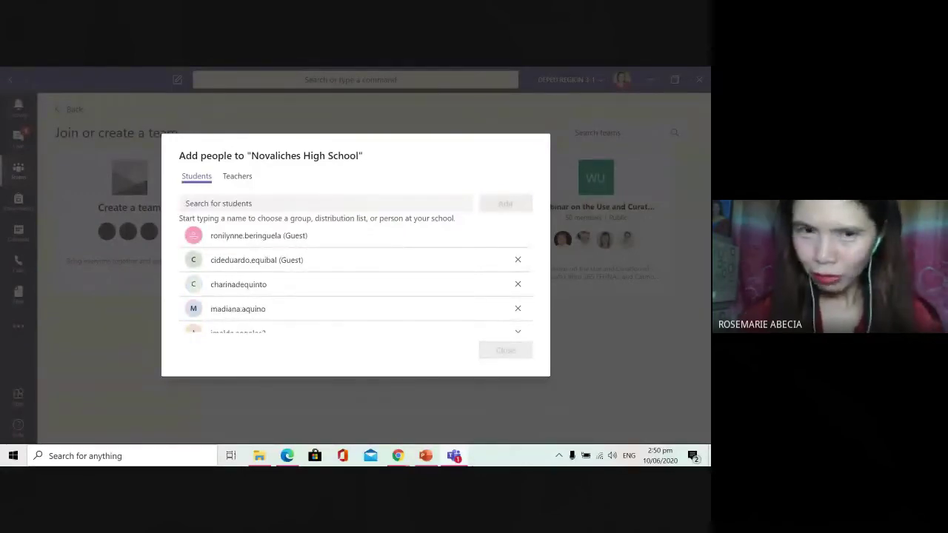
Step: Copy another attendee's chat e-mail and add it as a third guest student
{"action": "mouse_move", "coordinate": [400, 458]}
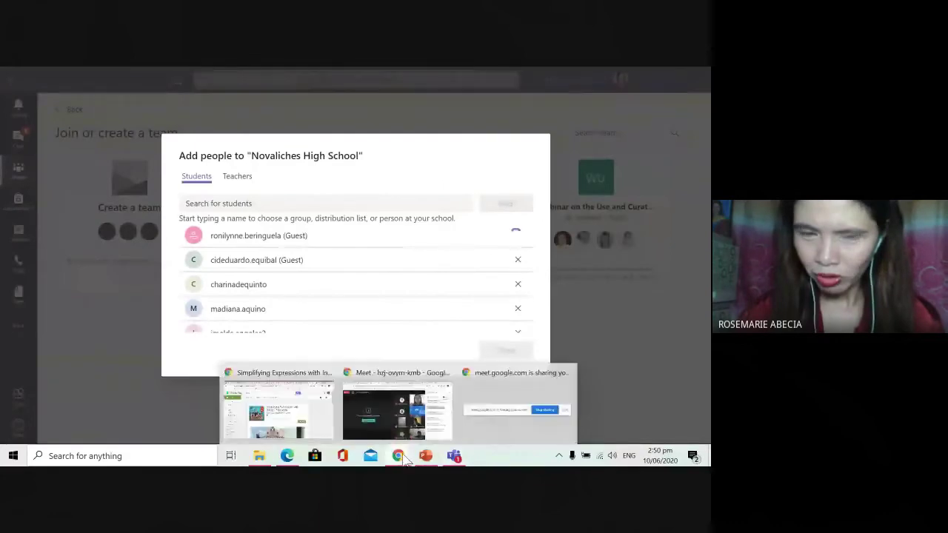
{"action": "left_click", "coordinate": [388, 414]}
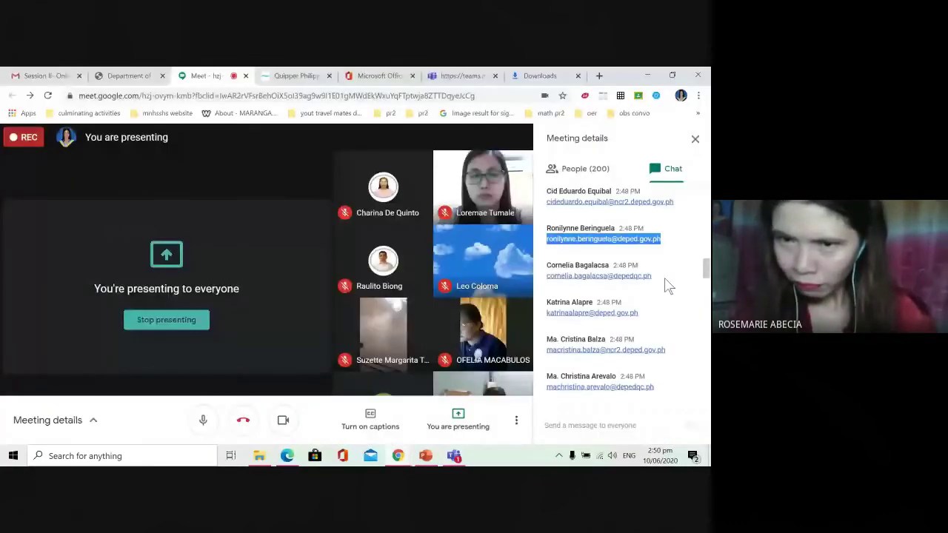
{"action": "left_click_drag", "start_coordinate": [659, 276], "coordinate": [546, 276]}
{"action": "key", "text": "ctrl+c"}
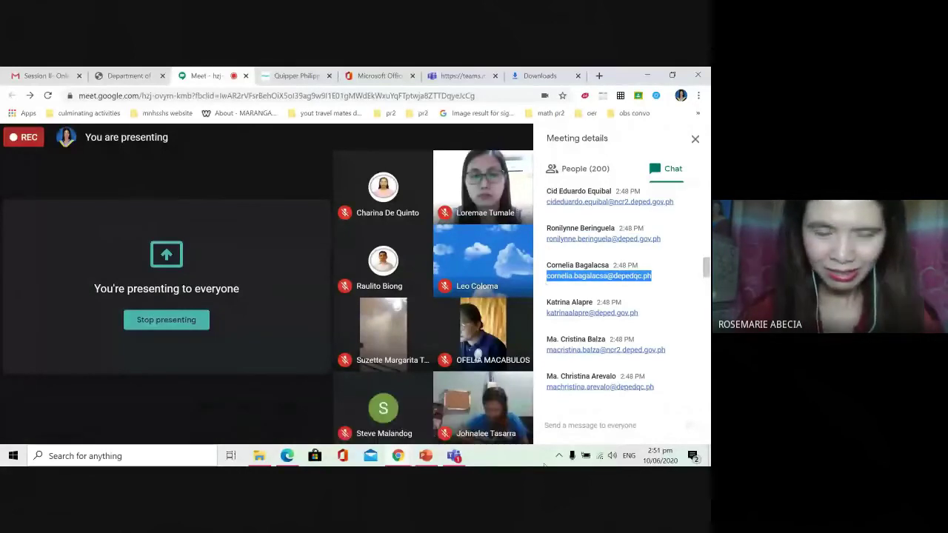
{"action": "key", "text": "alt+Tab"}
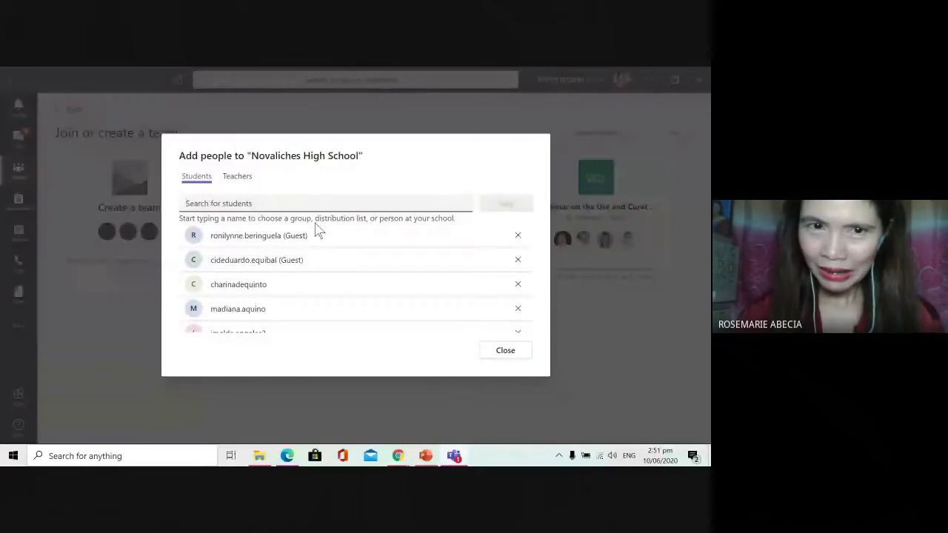
{"action": "key", "text": "ctrl+v"}
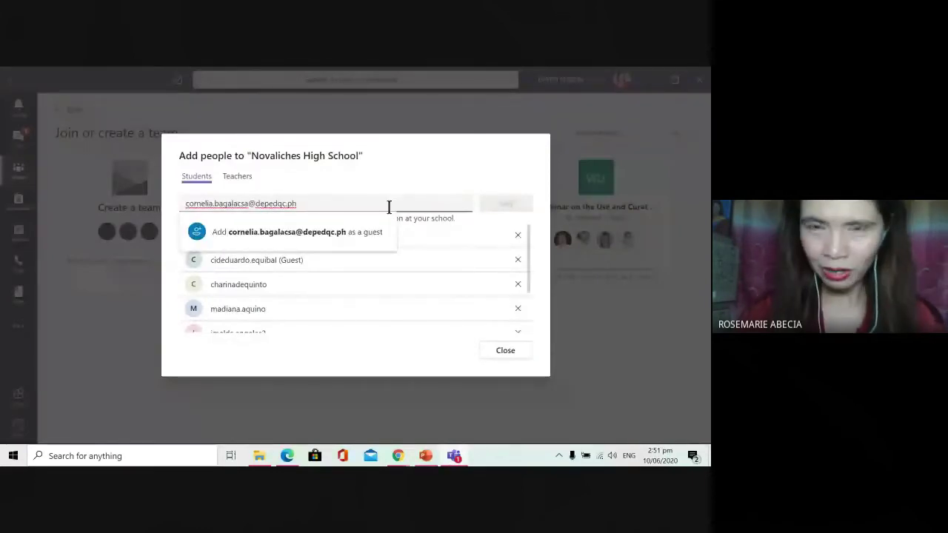
{"action": "left_click", "coordinate": [361, 200]}
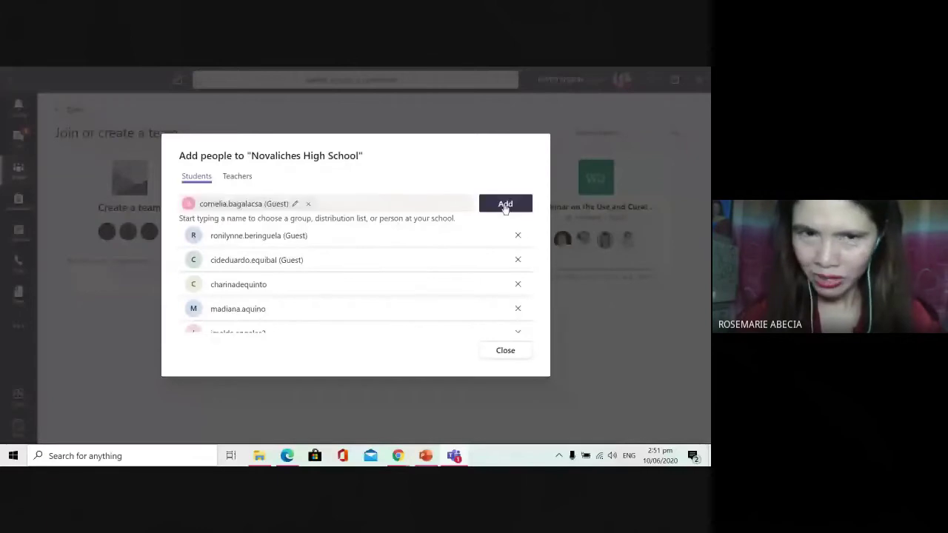
{"action": "left_click", "coordinate": [506, 203]}
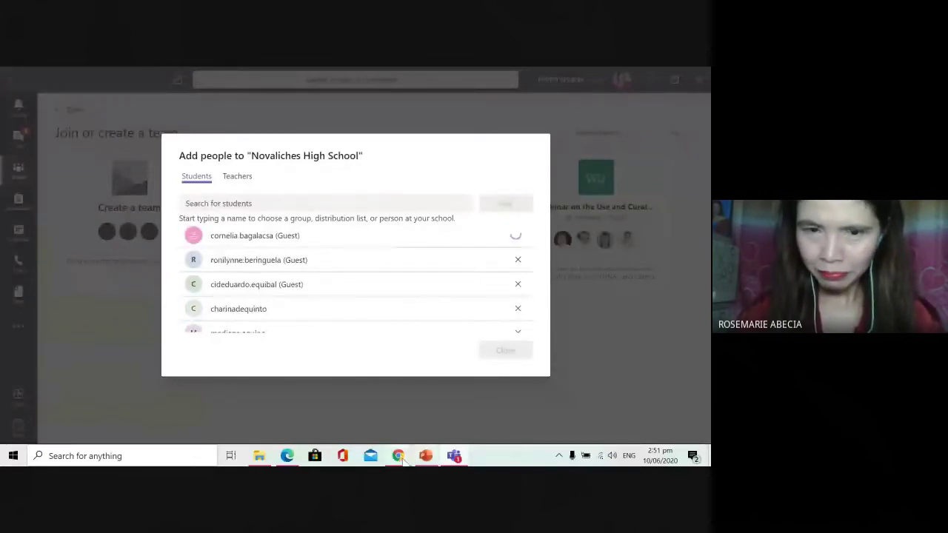
Step: Reselect the full e-mail of the next attendee and add it as a fourth guest student
{"action": "mouse_move", "coordinate": [405, 465]}
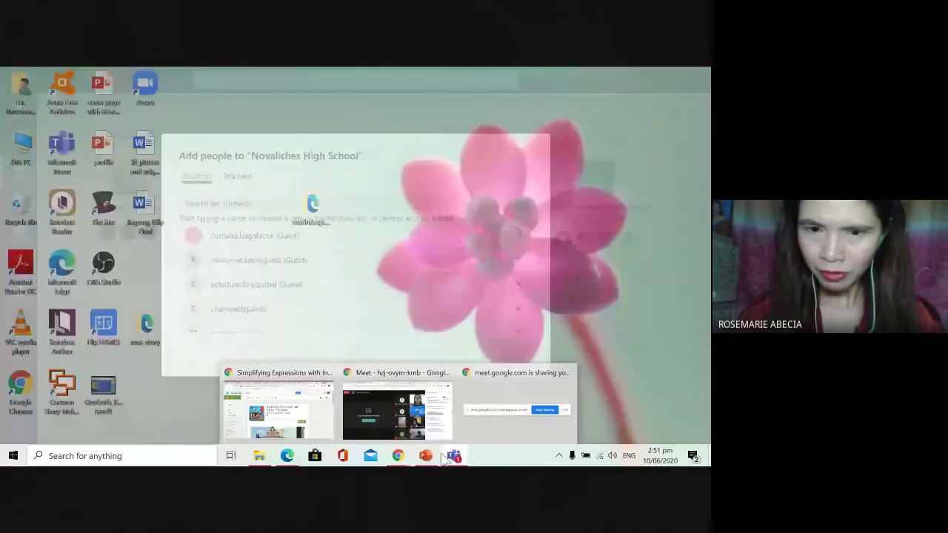
{"action": "mouse_move", "coordinate": [444, 459]}
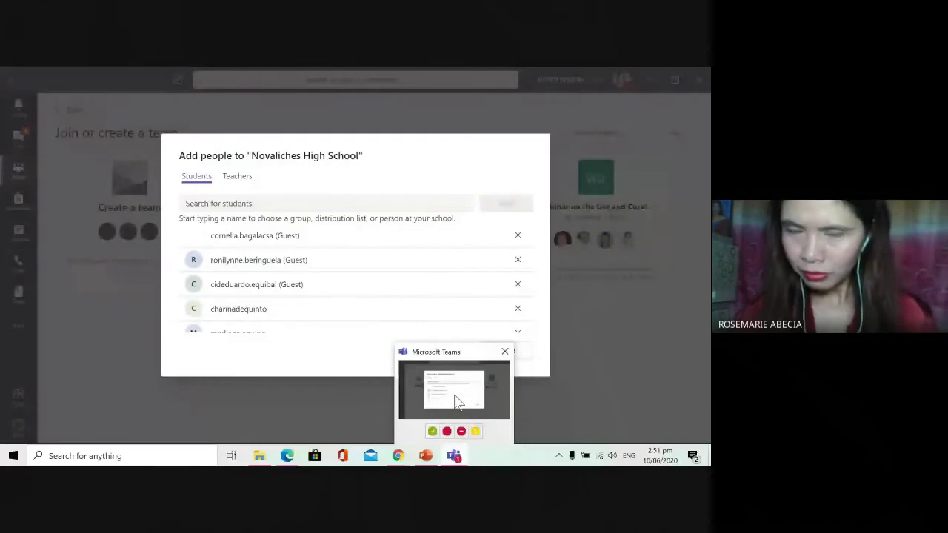
{"action": "left_click", "coordinate": [356, 414]}
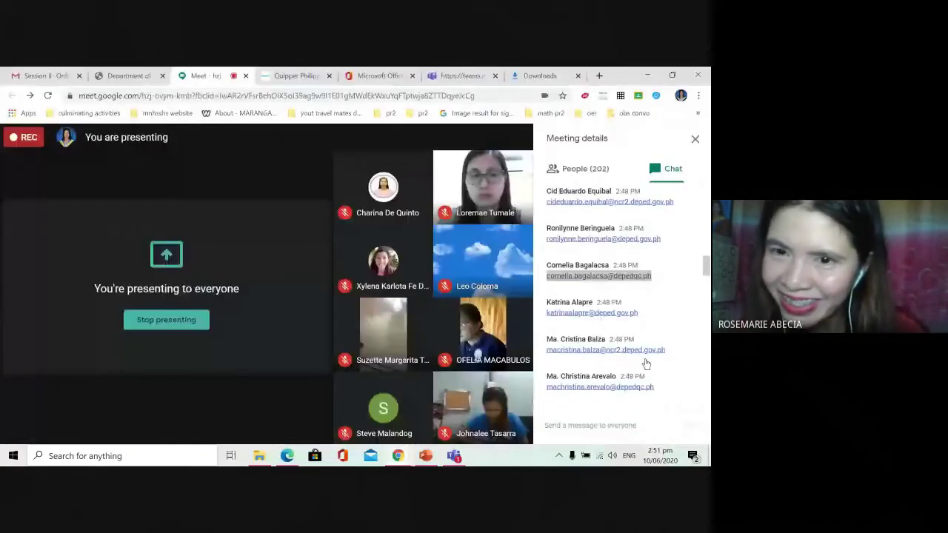
{"action": "scroll", "coordinate": [585, 296], "scroll_direction": "down", "scroll_amount": 1}
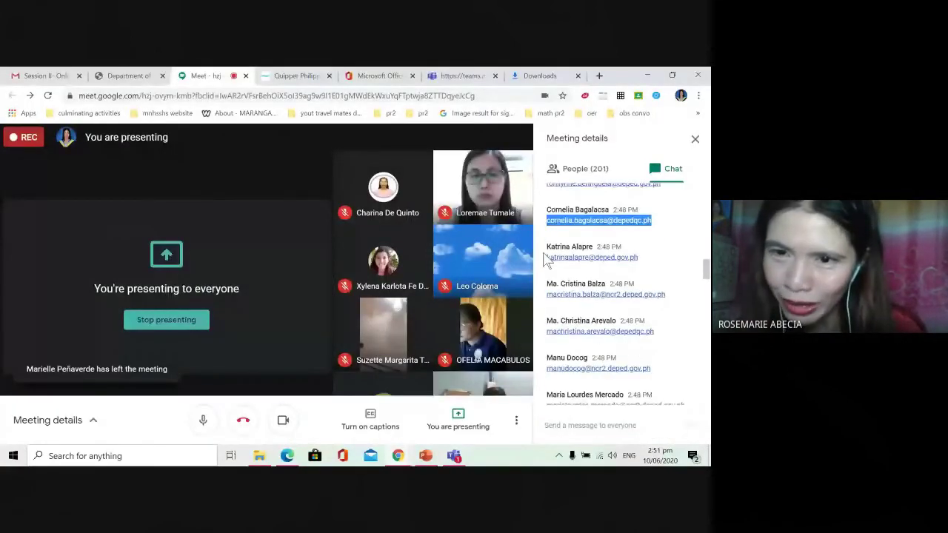
{"action": "left_click_drag", "start_coordinate": [547, 259], "coordinate": [649, 272]}
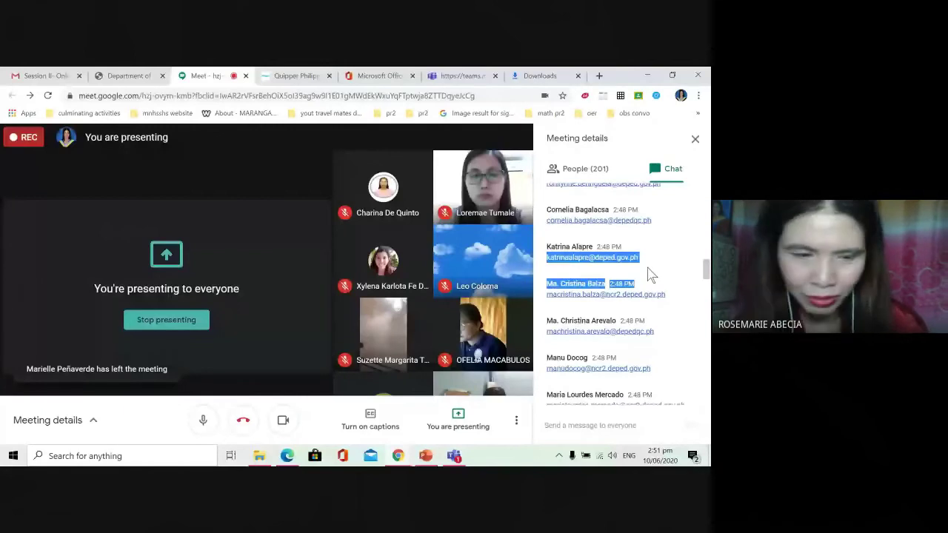
{"action": "left_click", "coordinate": [548, 272]}
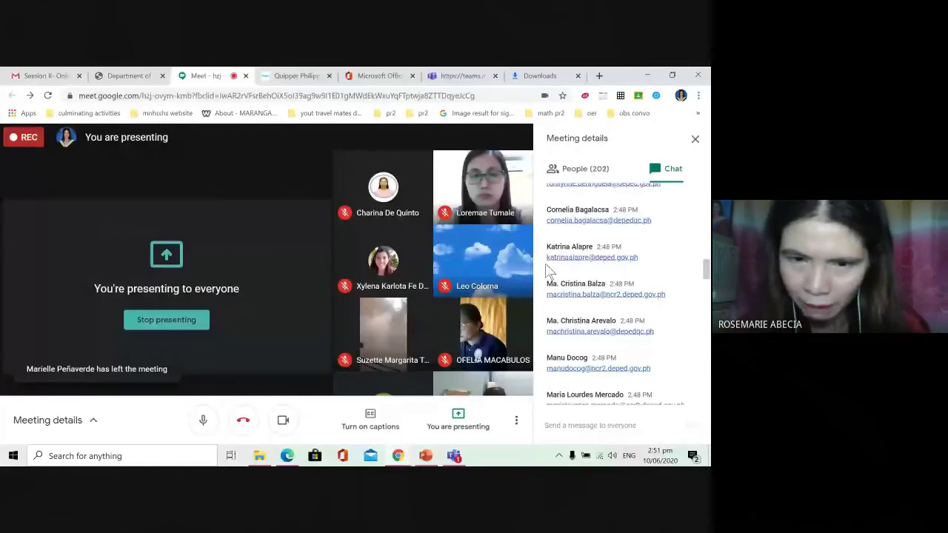
{"action": "triple_click", "coordinate": [548, 271]}
{"action": "key", "text": "ctrl+c"}
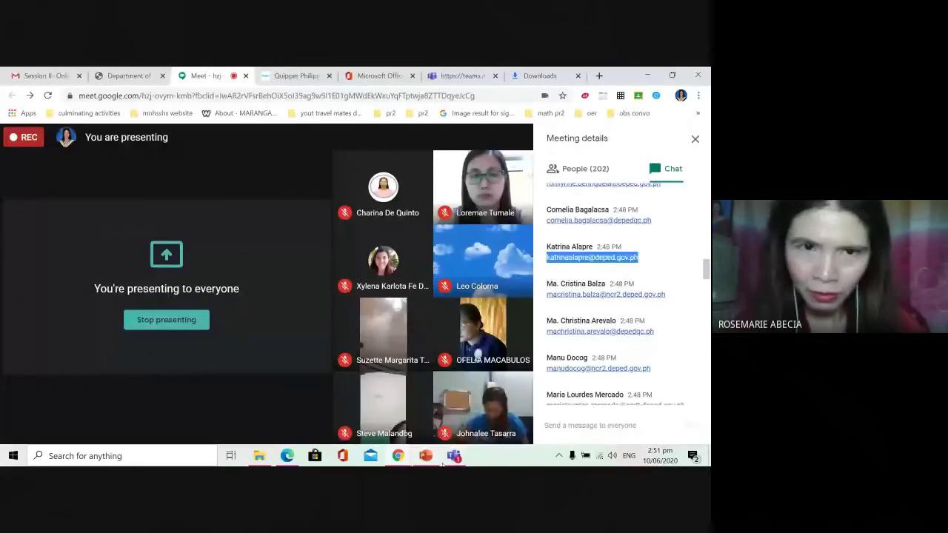
{"action": "left_click", "coordinate": [453, 455]}
{"action": "key", "text": "ctrl+v"}
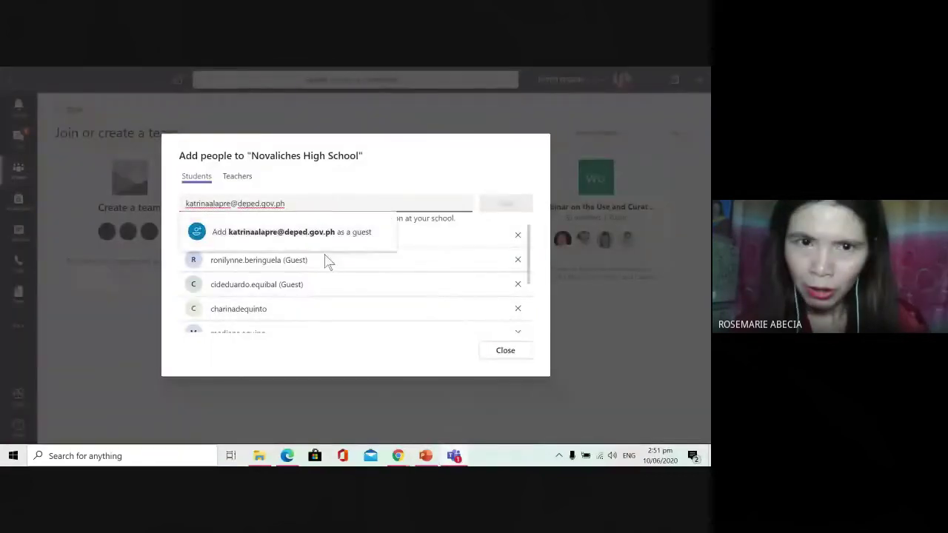
{"action": "left_click", "coordinate": [470, 298]}
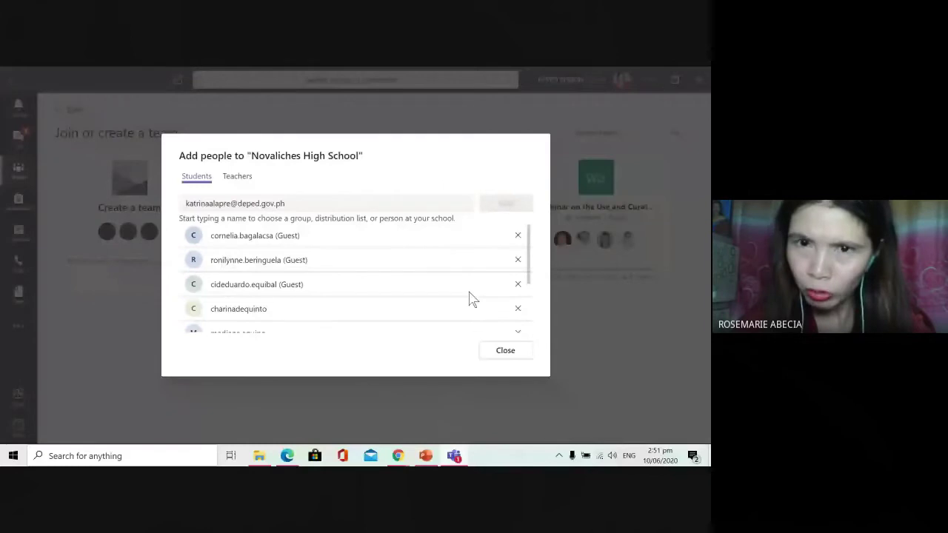
{"action": "left_click", "coordinate": [511, 204]}
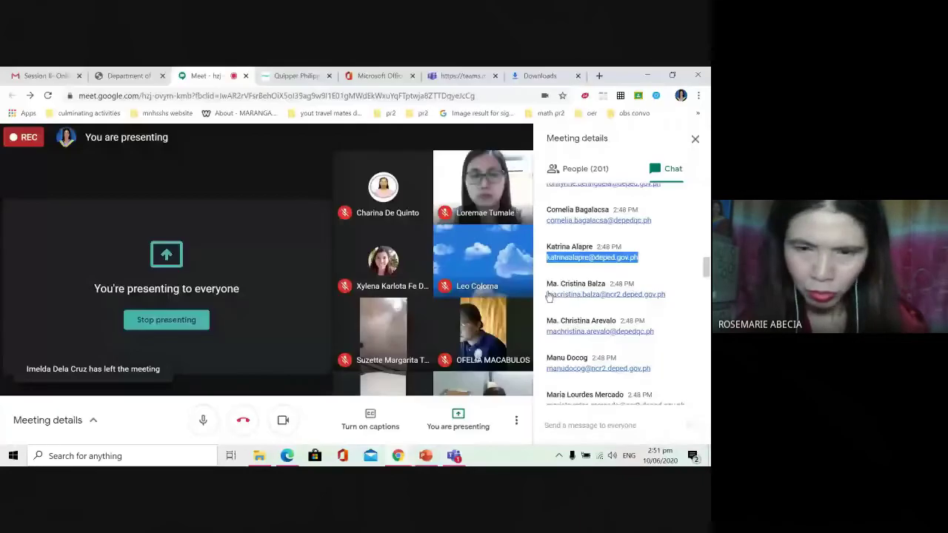
Step: Add one more chat e-mail as a guest student, then select the next address in Meet
{"action": "left_click_drag", "start_coordinate": [547, 295], "coordinate": [675, 307]}
{"action": "key", "text": "ctrl+c"}
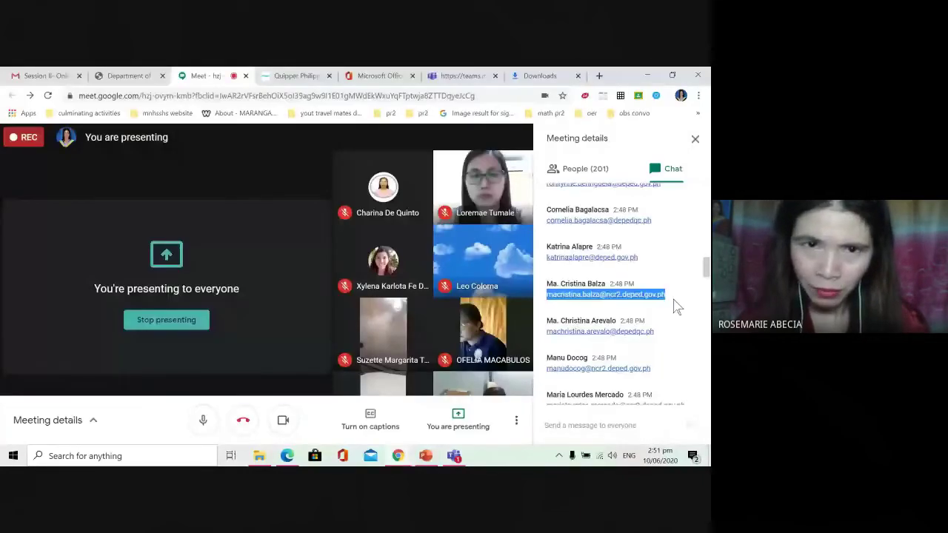
{"action": "key", "text": "alt+Tab"}
{"action": "left_click", "coordinate": [349, 210]}
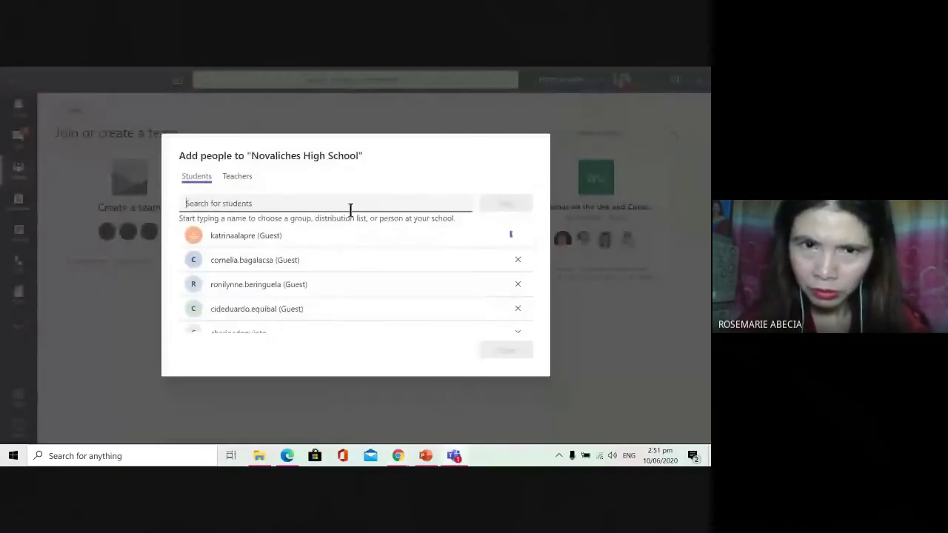
{"action": "key", "text": "ctrl+v"}
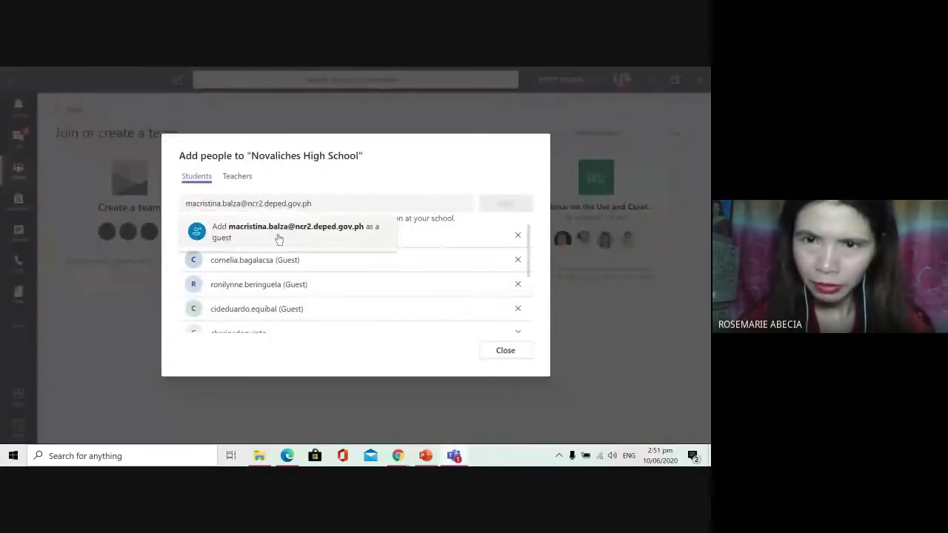
{"action": "left_click", "coordinate": [279, 239]}
{"action": "left_click", "coordinate": [504, 203]}
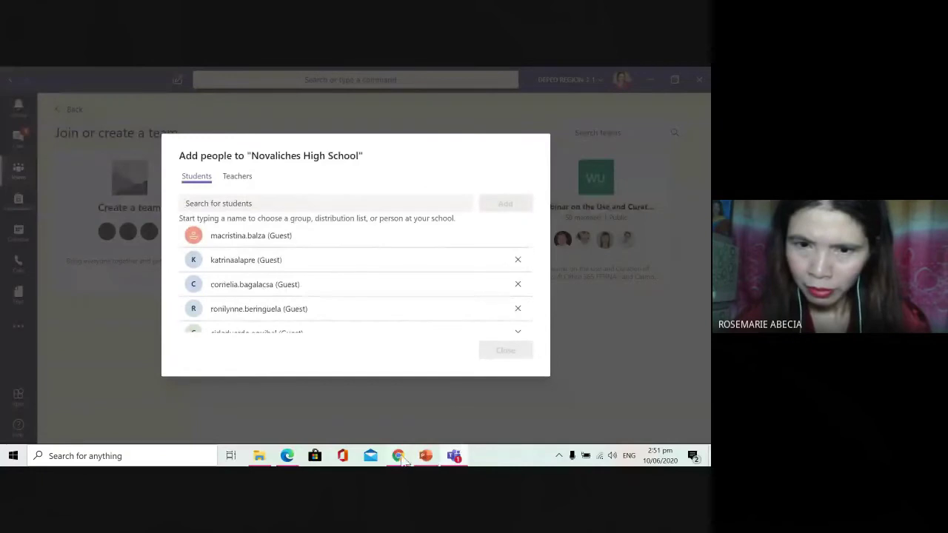
{"action": "mouse_move", "coordinate": [397, 453]}
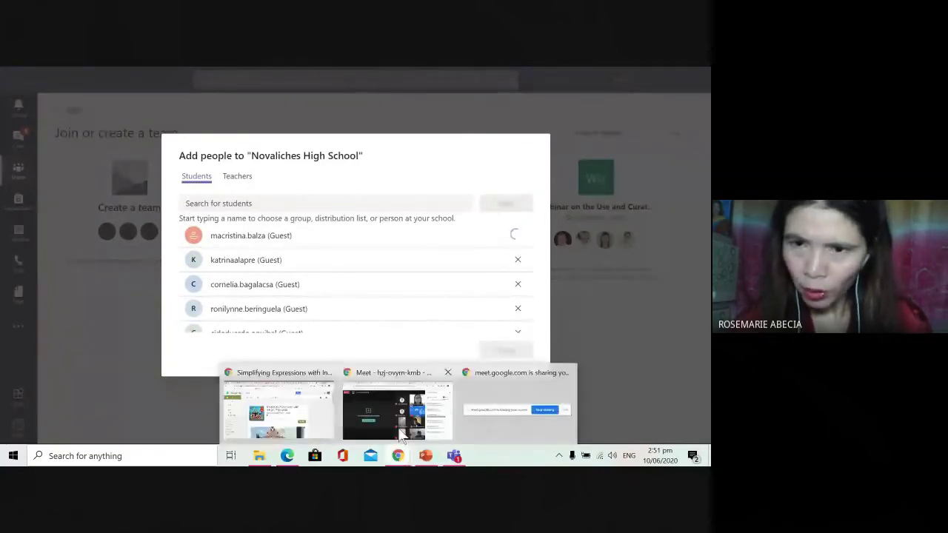
{"action": "left_click", "coordinate": [399, 435]}
{"action": "scroll", "coordinate": [619, 332], "scroll_direction": "down", "scroll_amount": 1}
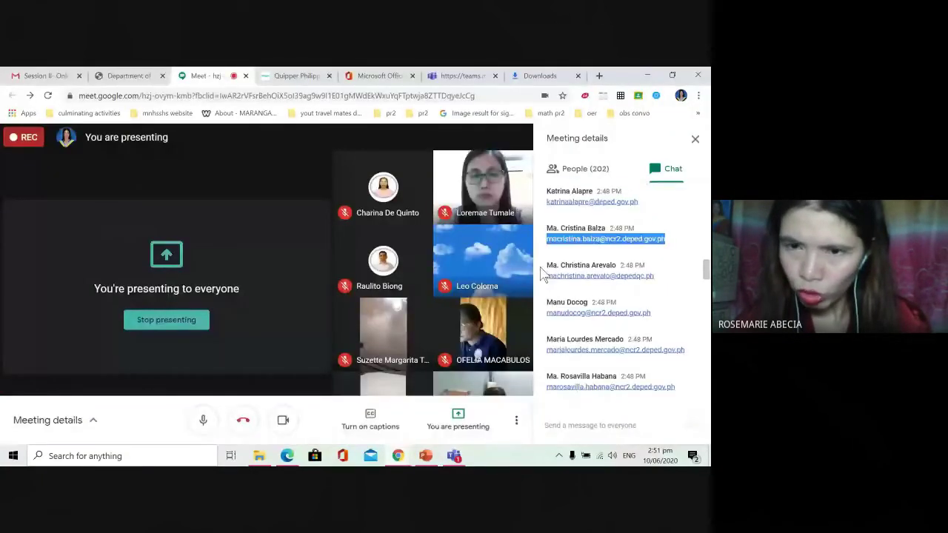
{"action": "left_click_drag", "start_coordinate": [544, 275], "coordinate": [681, 291]}
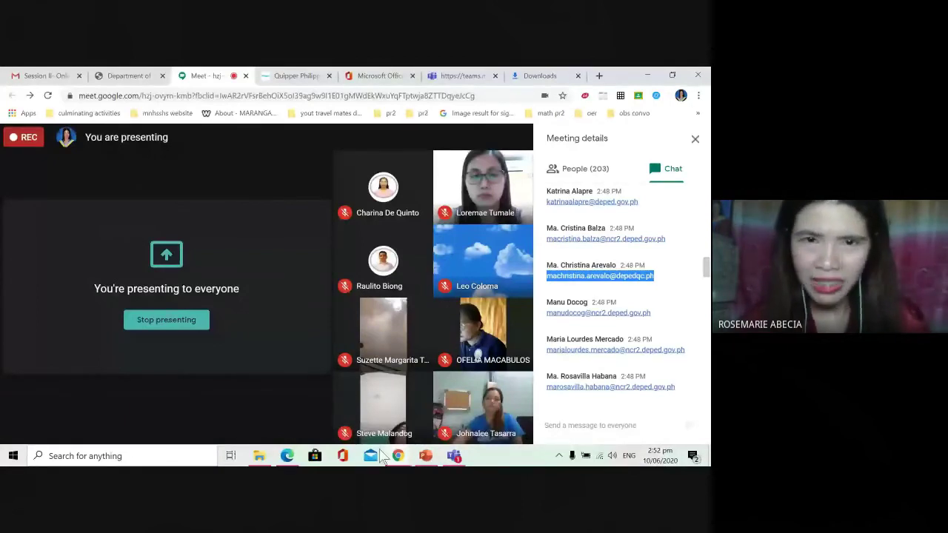
Step: Confirm the pending guest student, then copy the next chat e-mail and add it as a guest
{"action": "left_click", "coordinate": [453, 456]}
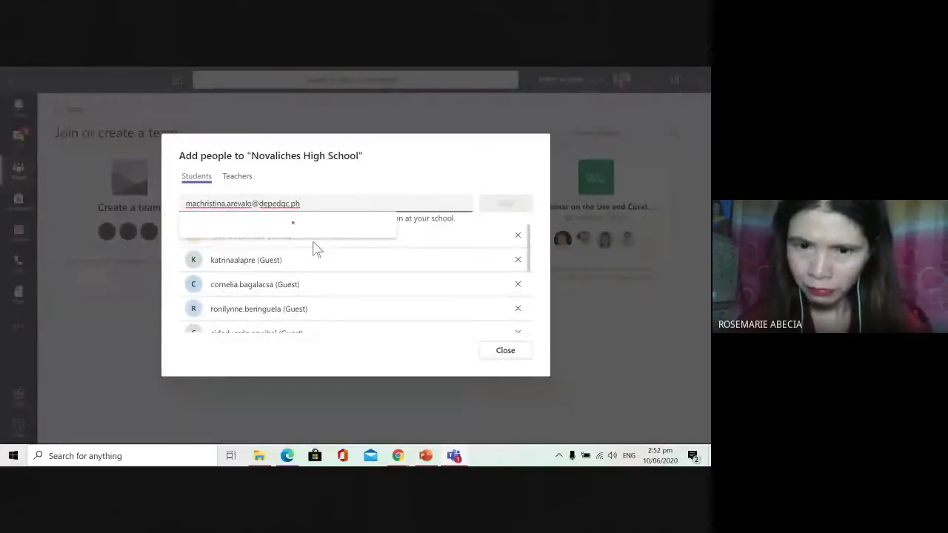
{"action": "key", "text": "Return"}
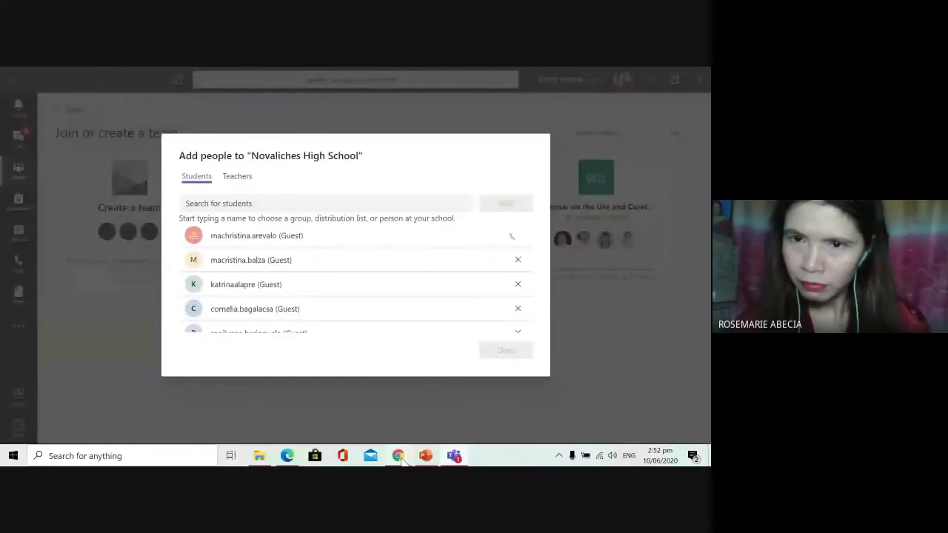
{"action": "left_click", "coordinate": [398, 455]}
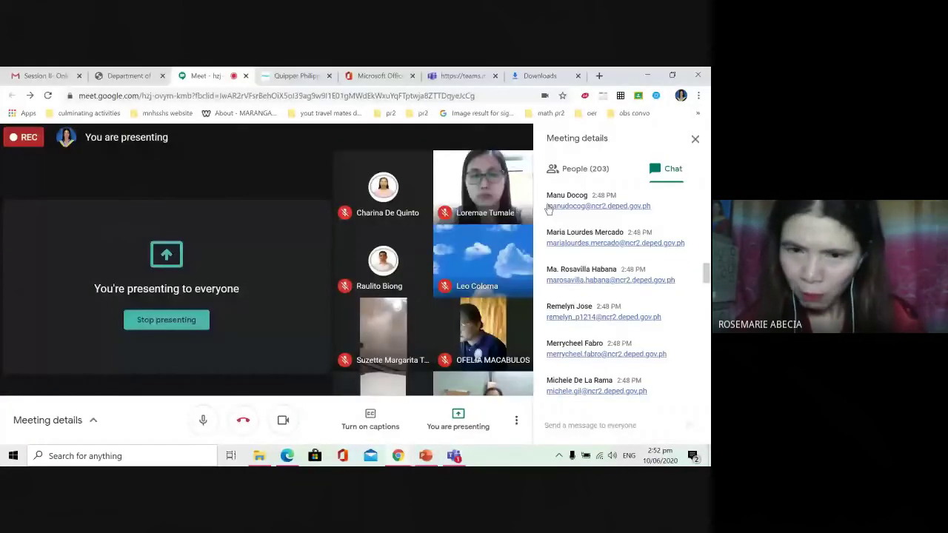
{"action": "left_click_drag", "start_coordinate": [548, 208], "coordinate": [698, 222]}
{"action": "key", "text": "ctrl+c"}
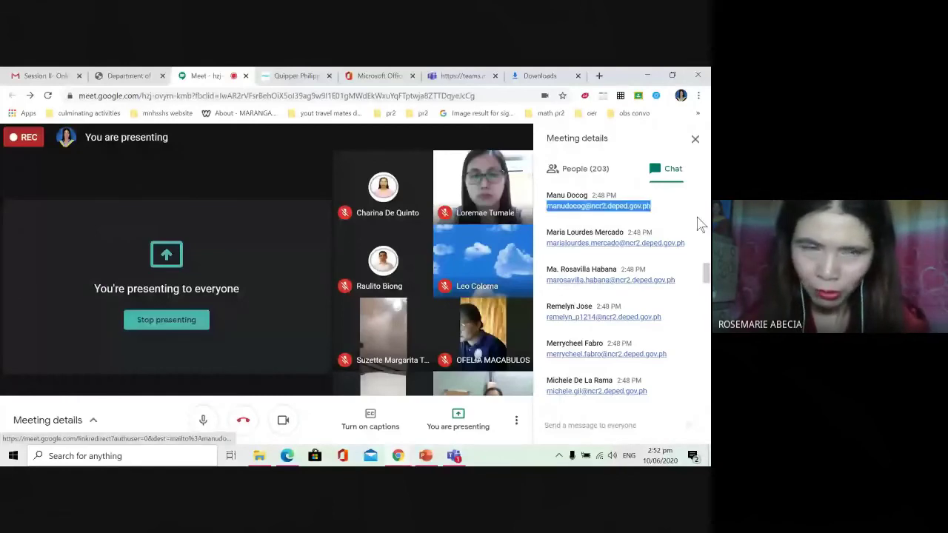
{"action": "left_click", "coordinate": [454, 455]}
{"action": "key", "text": "ctrl+v"}
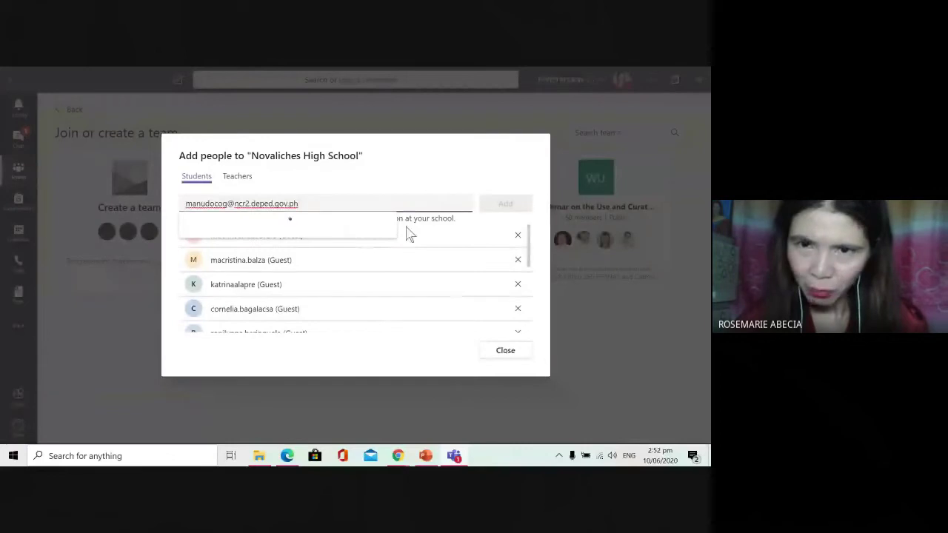
{"action": "left_click", "coordinate": [372, 235]}
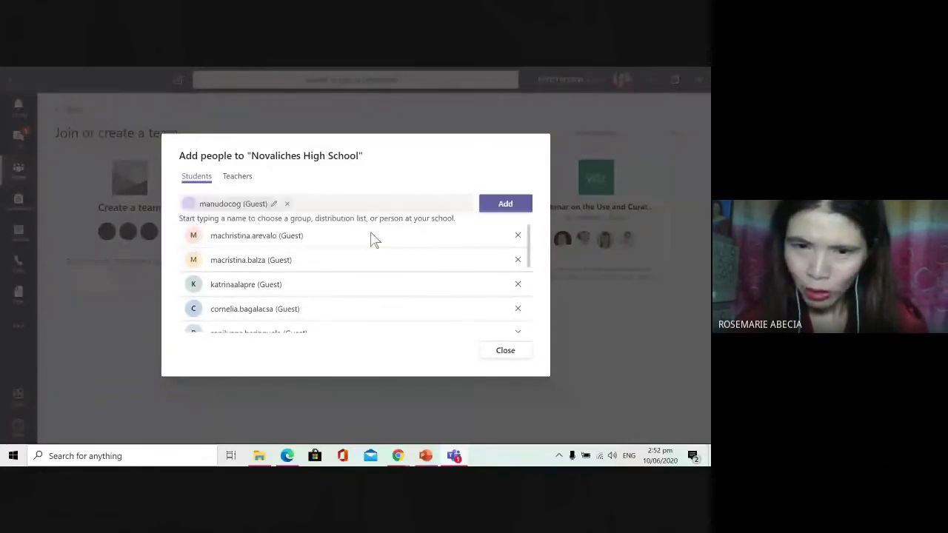
{"action": "left_click", "coordinate": [505, 203]}
Step: Add another chat e-mail as a guest student and select the following address in Meet
{"action": "mouse_move", "coordinate": [397, 455]}
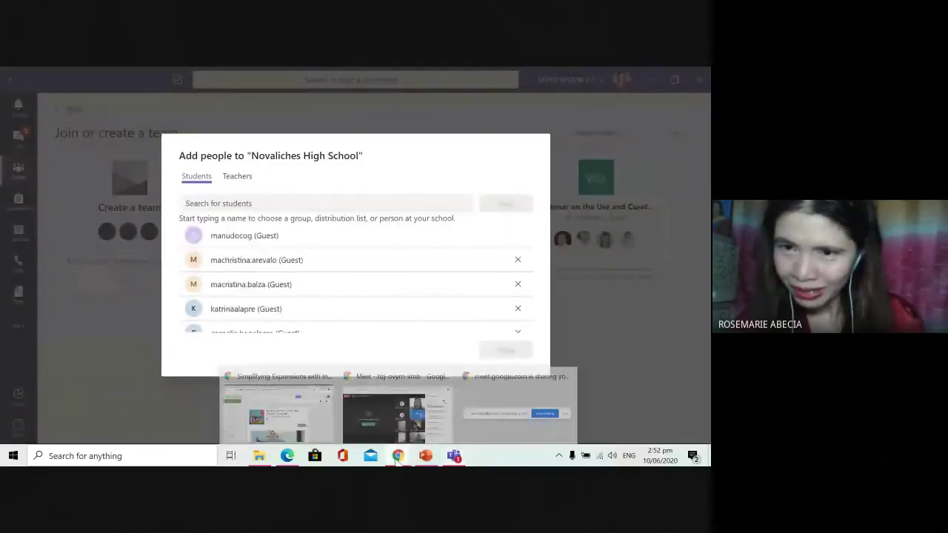
{"action": "left_click", "coordinate": [395, 413]}
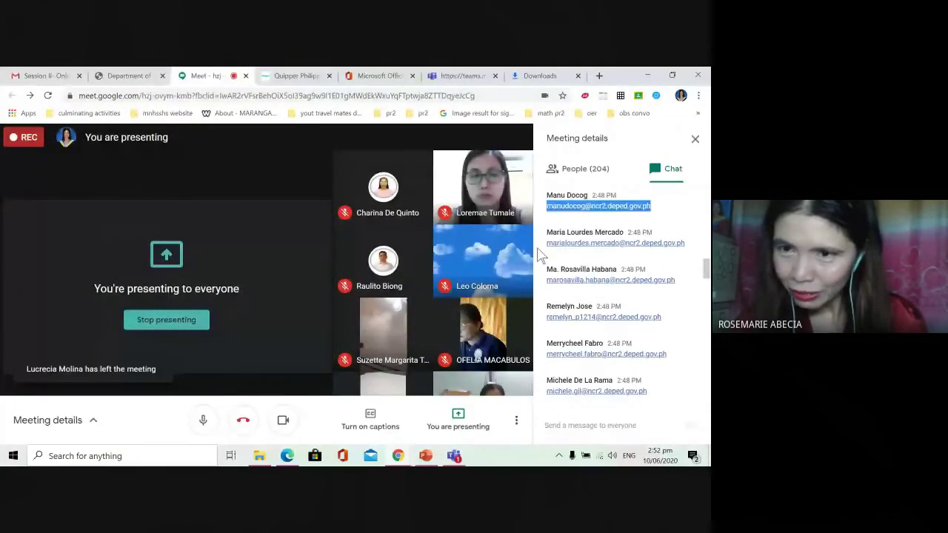
{"action": "left_click_drag", "start_coordinate": [543, 244], "coordinate": [707, 243]}
{"action": "key", "text": "ctrl+c"}
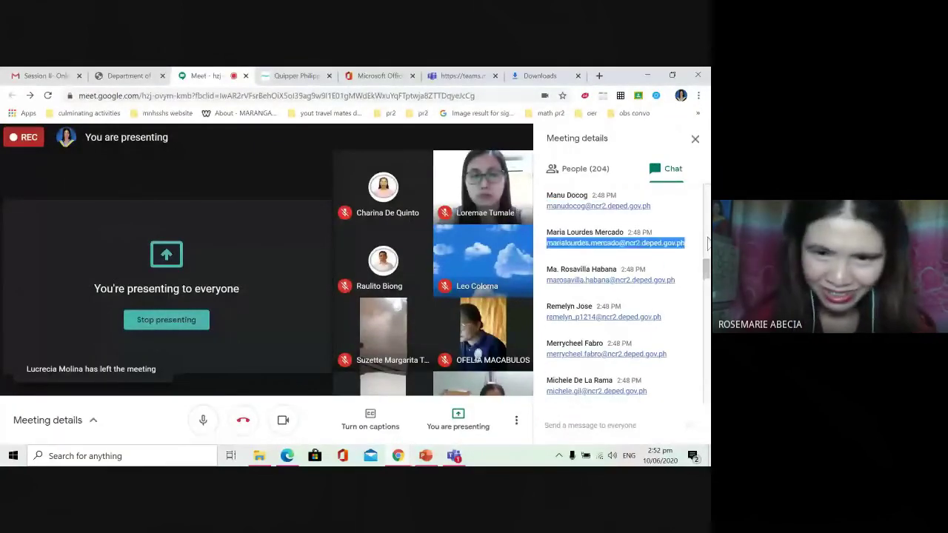
{"action": "left_click", "coordinate": [455, 456]}
{"action": "left_click", "coordinate": [317, 205]}
{"action": "key", "text": "ctrl+v"}
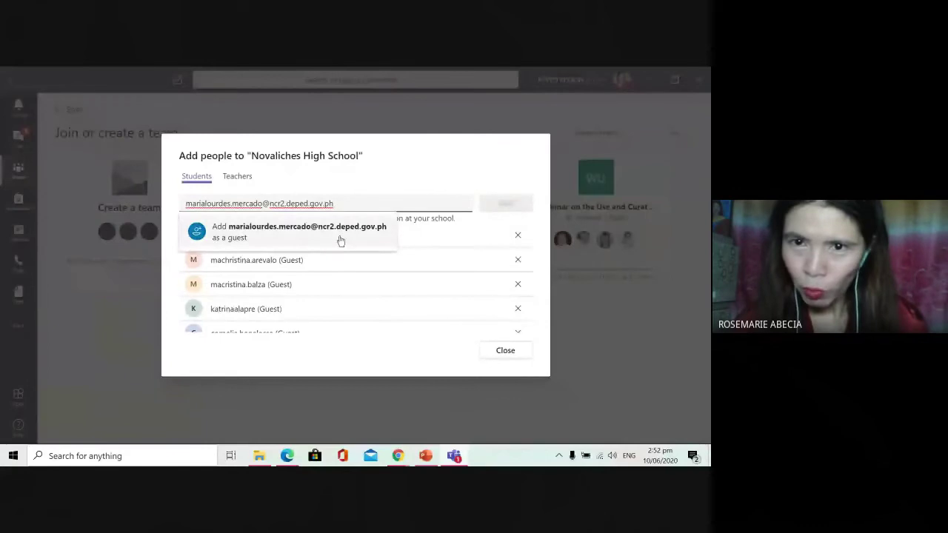
{"action": "left_click", "coordinate": [340, 237]}
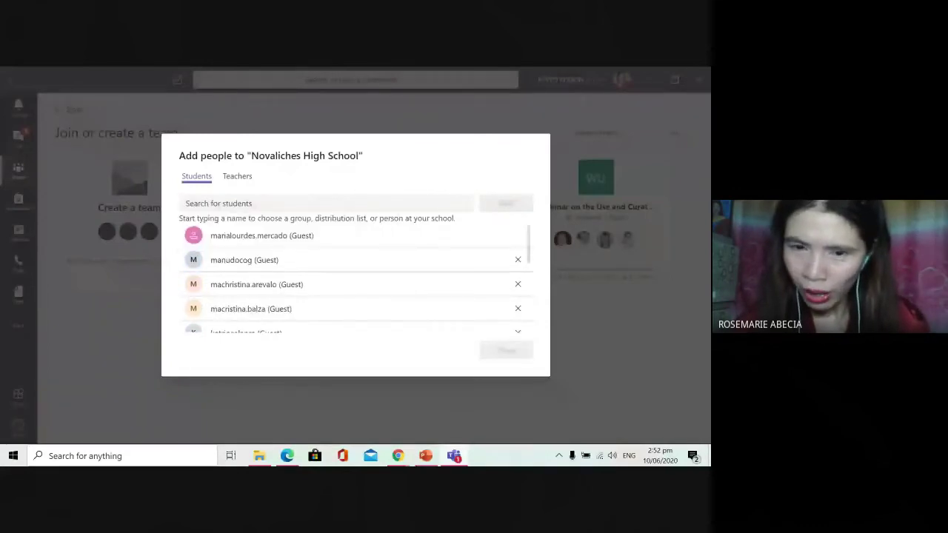
{"action": "mouse_move", "coordinate": [398, 455]}
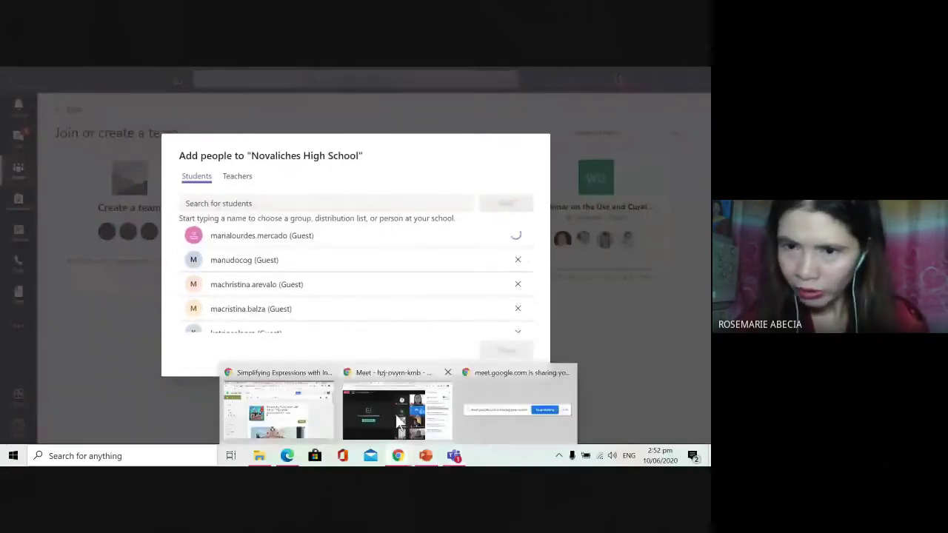
{"action": "left_click", "coordinate": [396, 414]}
{"action": "left_click_drag", "start_coordinate": [546, 279], "coordinate": [687, 288]}
{"action": "key", "text": "ctrl+c"}
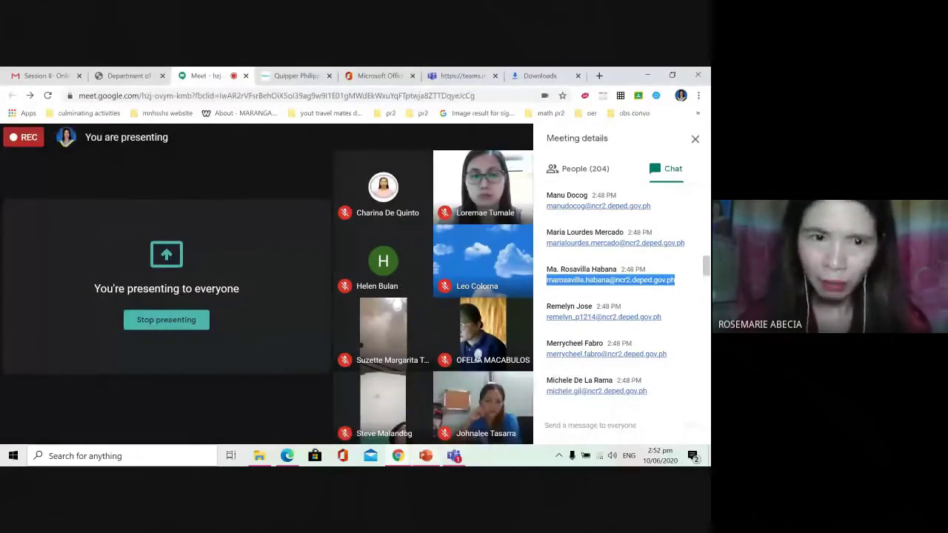
Step: Add the copied e-mail and the next Meet chat e-mail as guest students
{"action": "key", "text": "alt+Tab"}
{"action": "key", "text": "ctrl+v"}
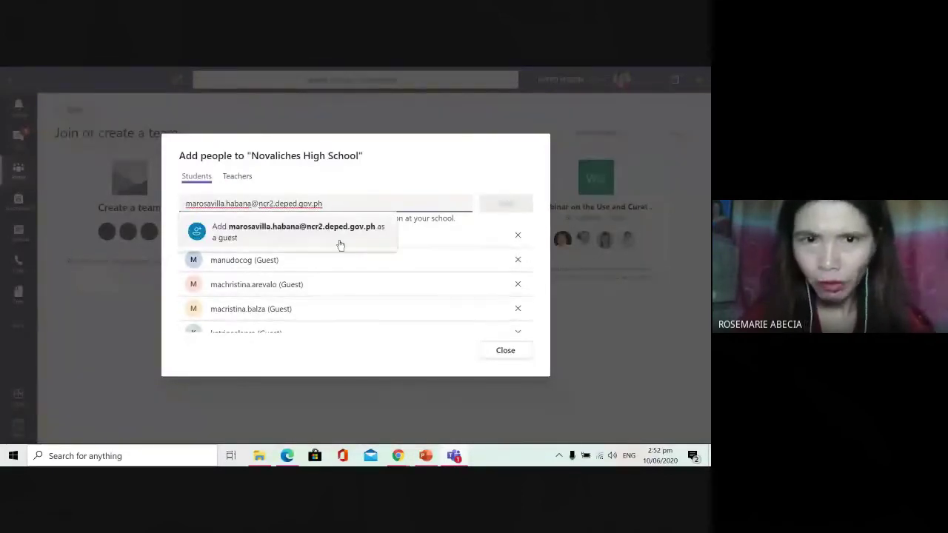
{"action": "left_click", "coordinate": [333, 235]}
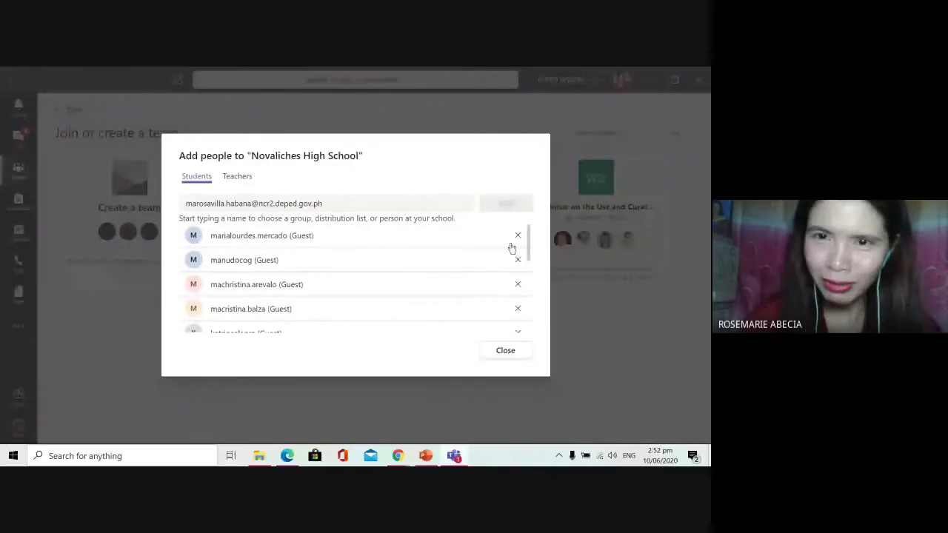
{"action": "left_click", "coordinate": [503, 205]}
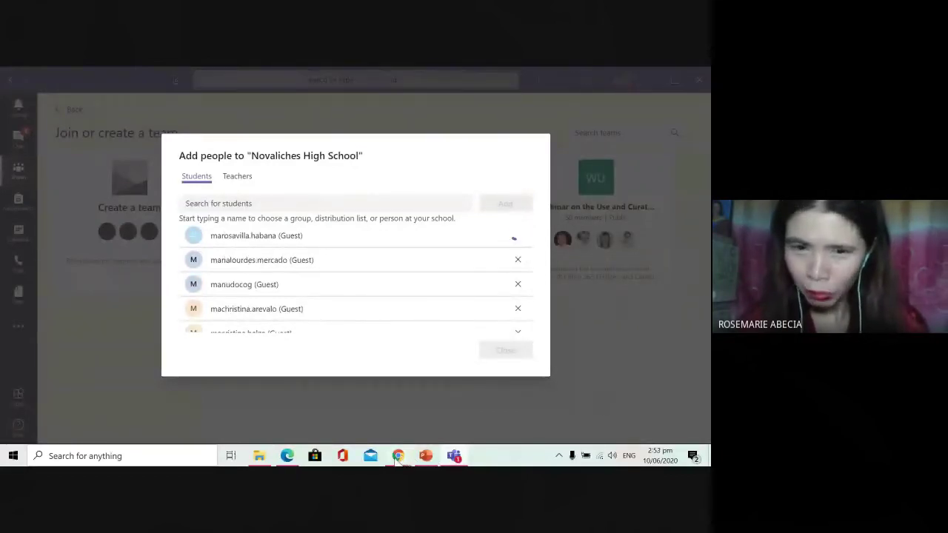
{"action": "mouse_move", "coordinate": [400, 457]}
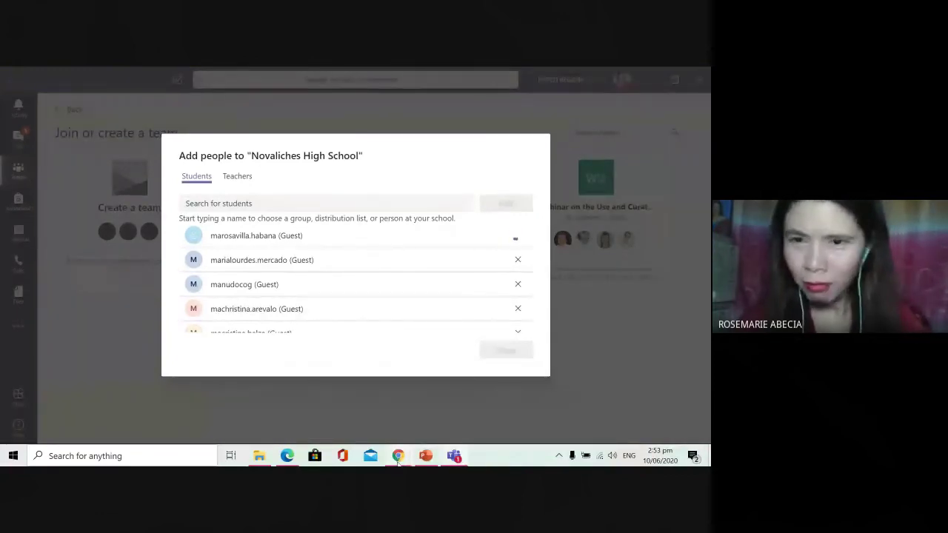
{"action": "left_click", "coordinate": [386, 440]}
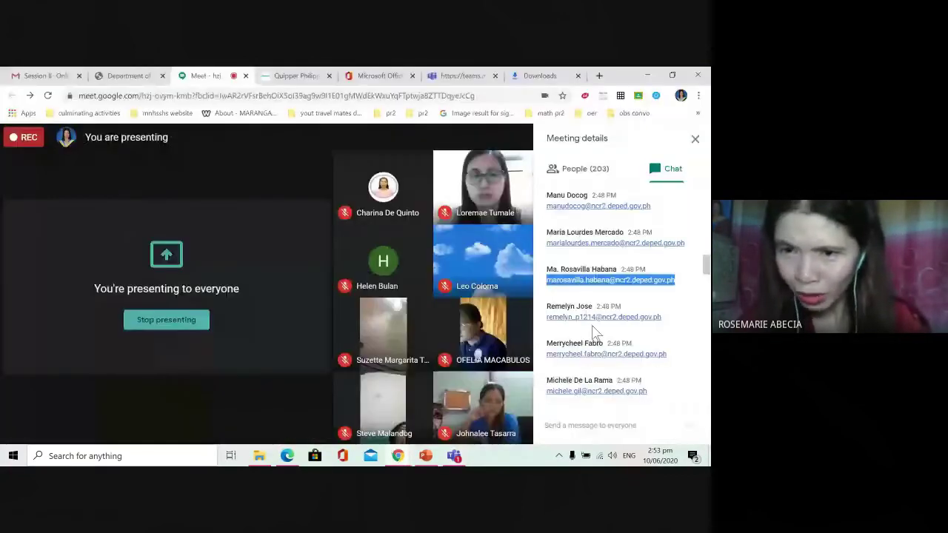
{"action": "left_click_drag", "start_coordinate": [546, 317], "coordinate": [661, 317]}
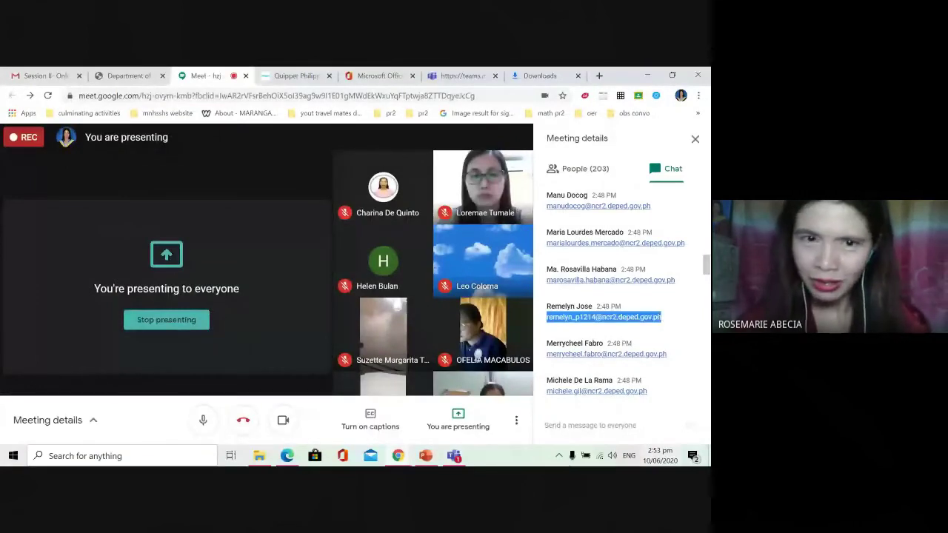
{"action": "key", "text": "ctrl+c"}
{"action": "left_click", "coordinate": [453, 455]}
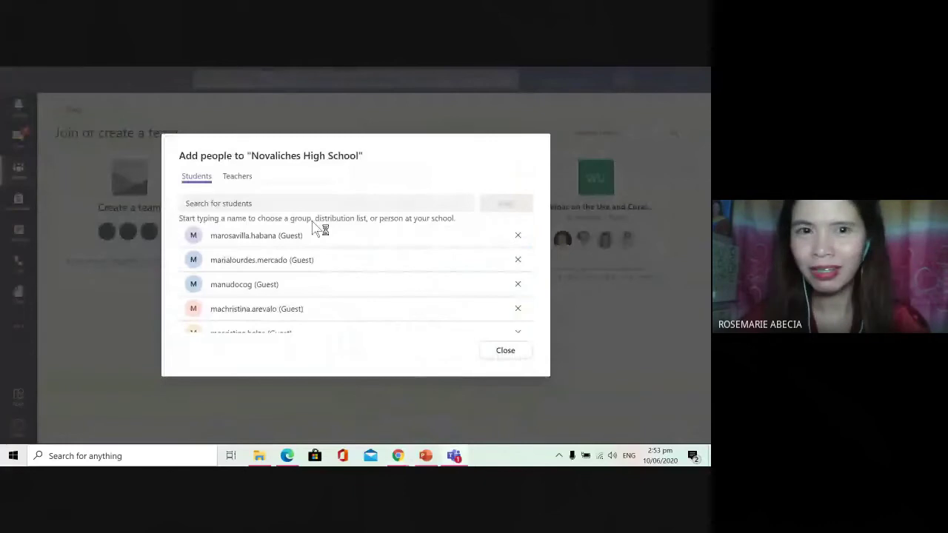
{"action": "key", "text": "ctrl+v"}
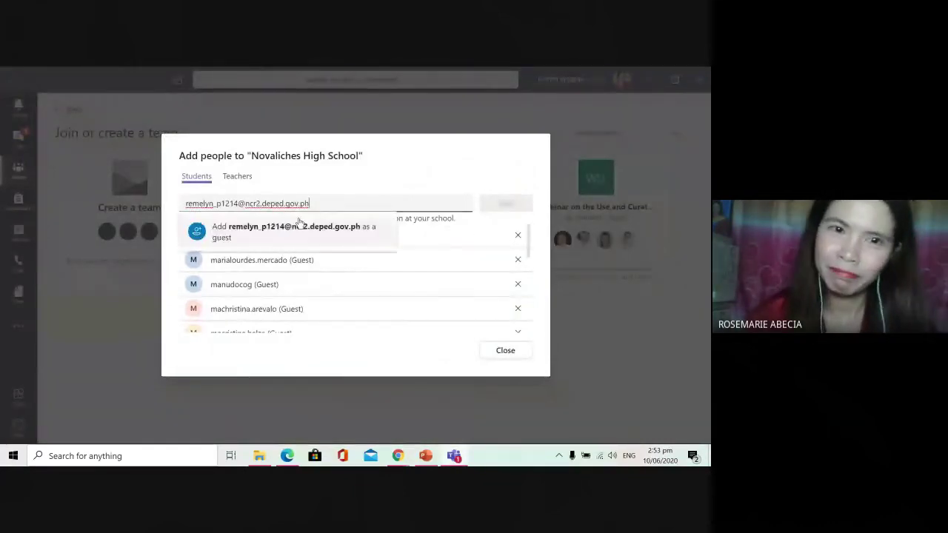
{"action": "left_click", "coordinate": [509, 242]}
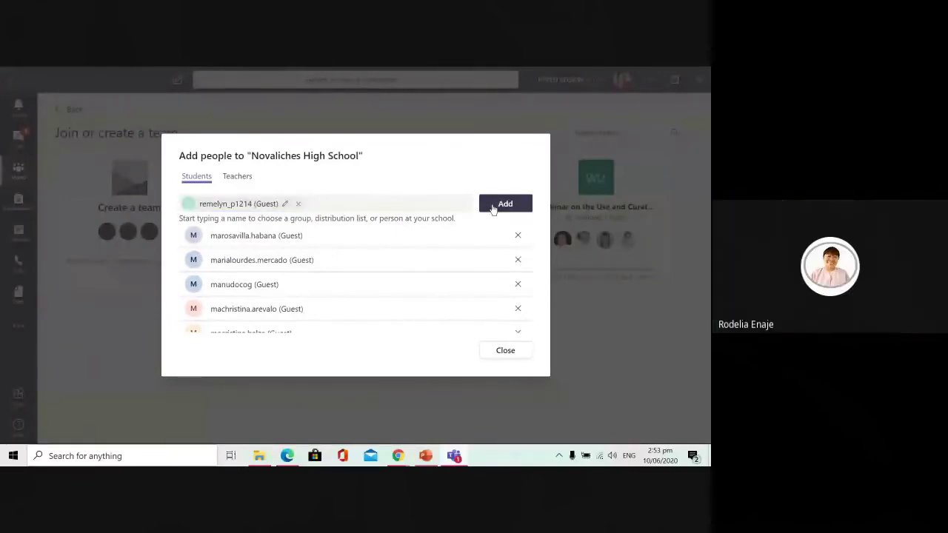
{"action": "left_click", "coordinate": [505, 203]}
Step: Add a third e-mail from the Meet chat as a guest student
{"action": "mouse_move", "coordinate": [392, 460]}
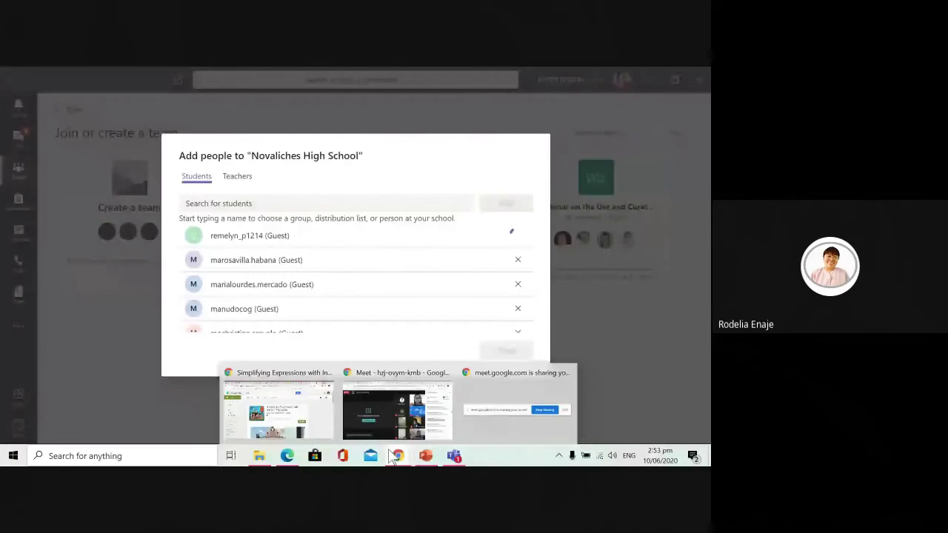
{"action": "left_click", "coordinate": [396, 411]}
{"action": "left_click_drag", "start_coordinate": [545, 354], "coordinate": [666, 354]}
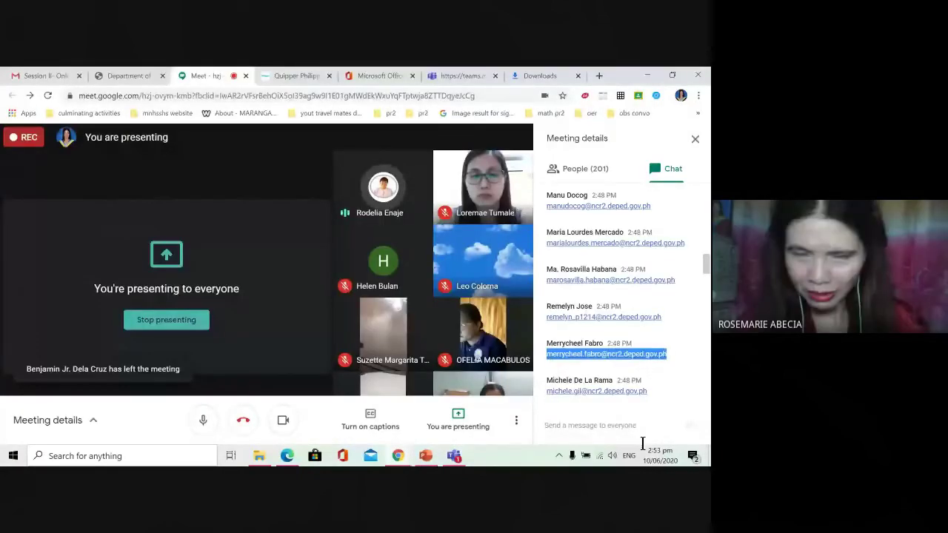
{"action": "left_click", "coordinate": [456, 456]}
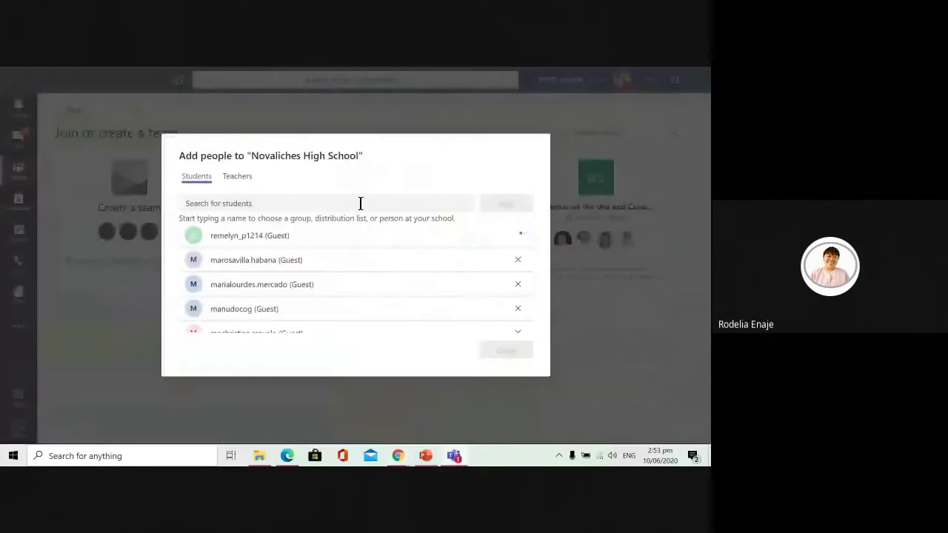
{"action": "left_click", "coordinate": [361, 202]}
{"action": "key", "text": "ctrl+v"}
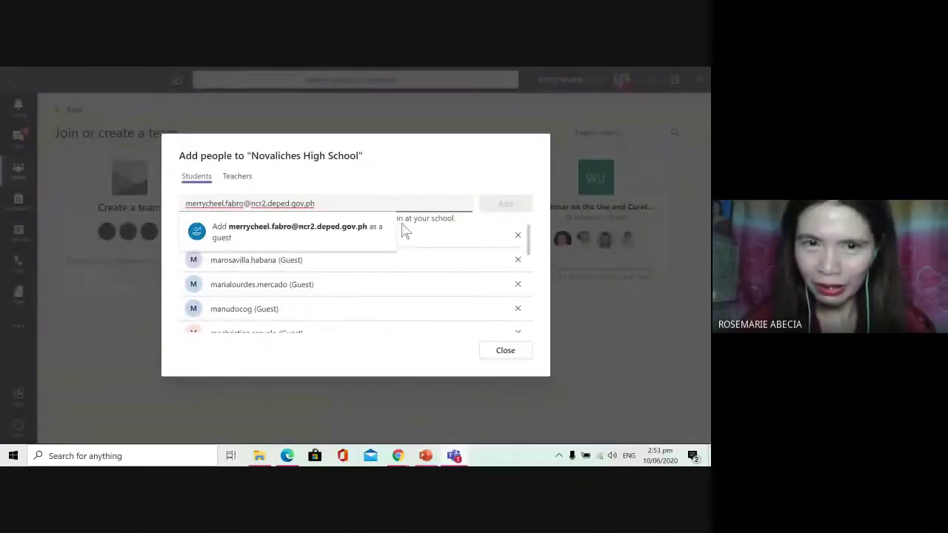
{"action": "left_click", "coordinate": [318, 226]}
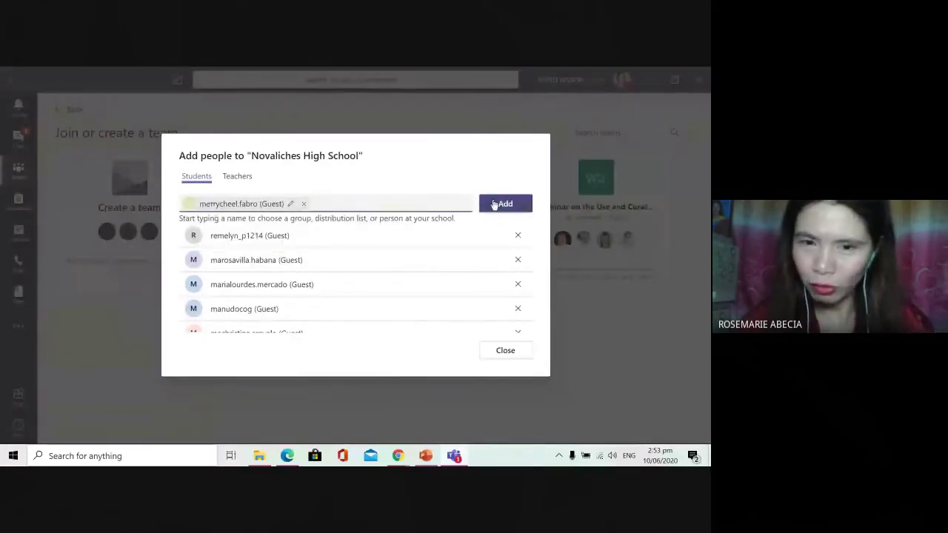
{"action": "left_click", "coordinate": [505, 204]}
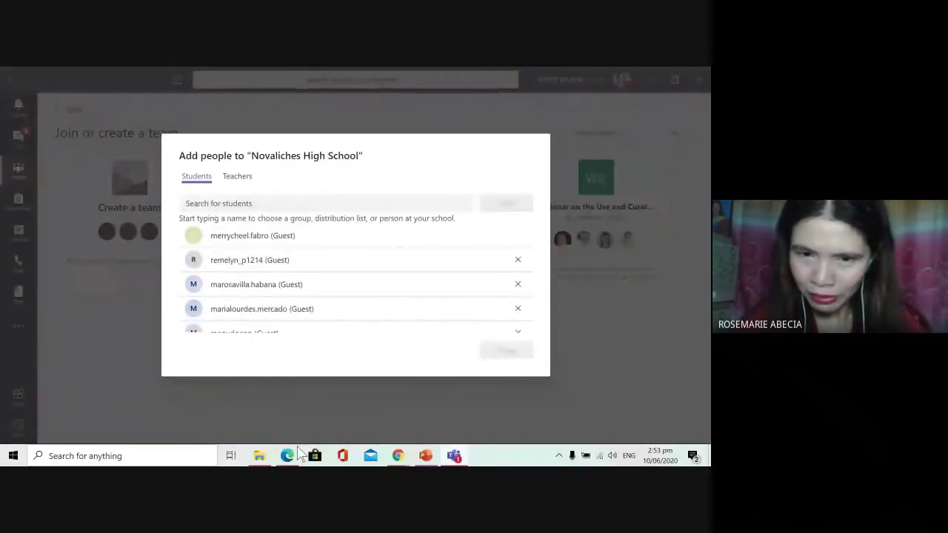
Step: Scroll further down the Meet chat and add a fourth attendee's e-mail as a guest student
{"action": "mouse_move", "coordinate": [398, 455]}
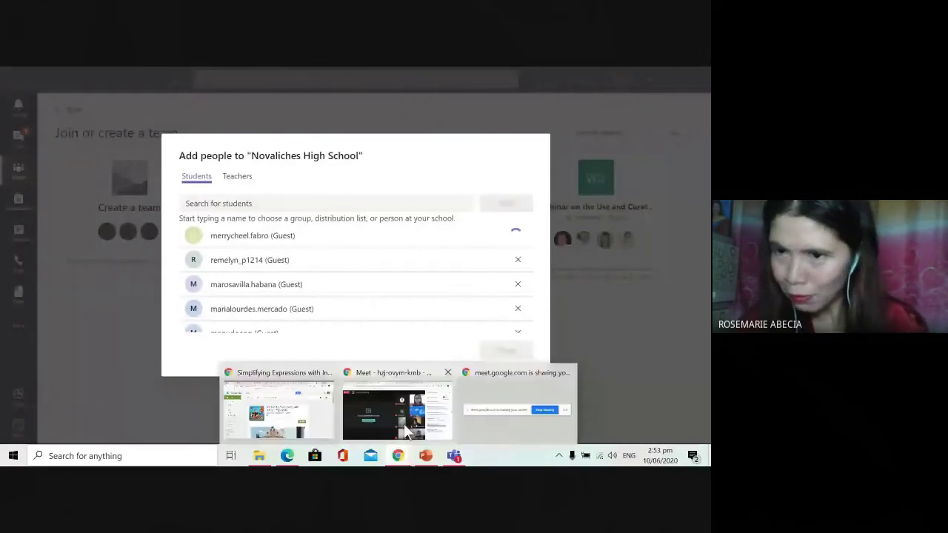
{"action": "left_click", "coordinate": [403, 424]}
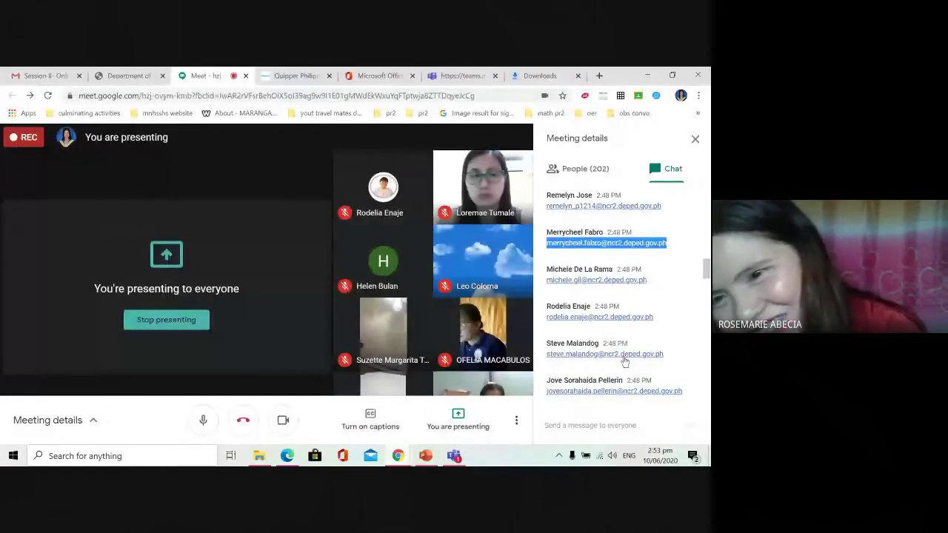
{"action": "scroll", "coordinate": [626, 374], "scroll_direction": "down", "scroll_amount": 10}
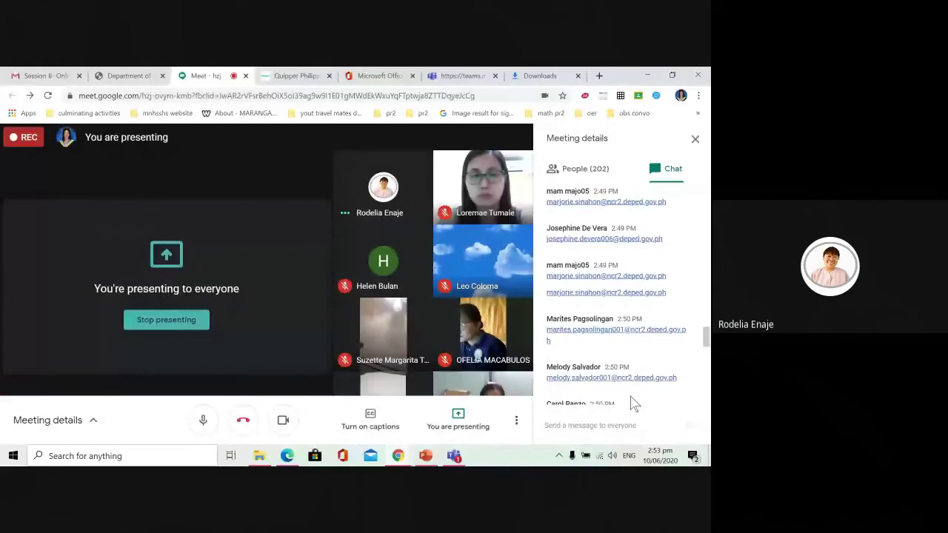
{"action": "scroll", "coordinate": [626, 407], "scroll_direction": "down", "scroll_amount": 2}
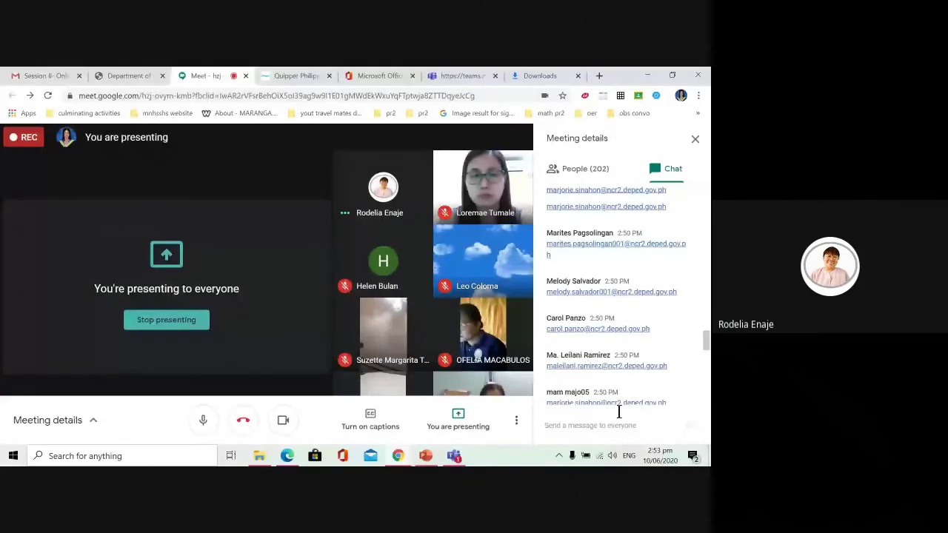
{"action": "scroll", "coordinate": [593, 400], "scroll_direction": "down", "scroll_amount": 5}
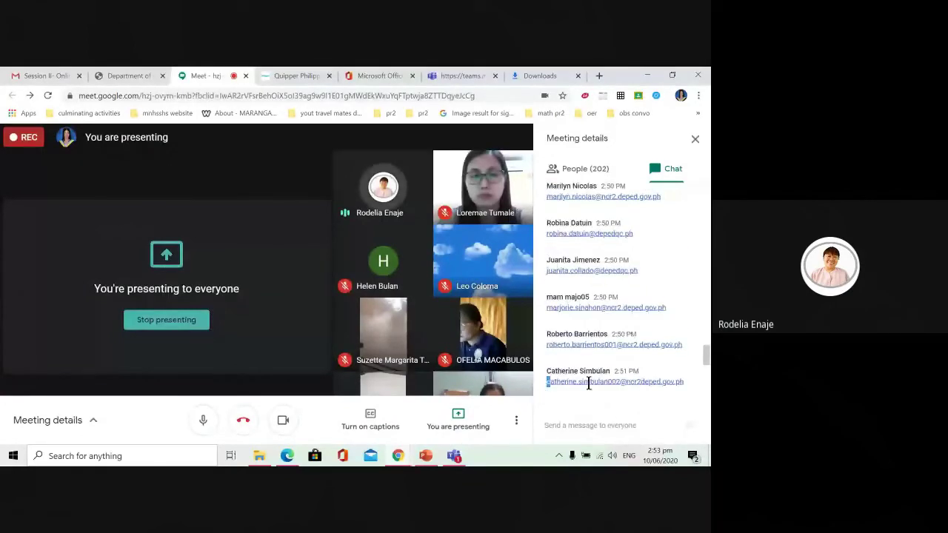
{"action": "left_click_drag", "start_coordinate": [589, 383], "coordinate": [684, 383]}
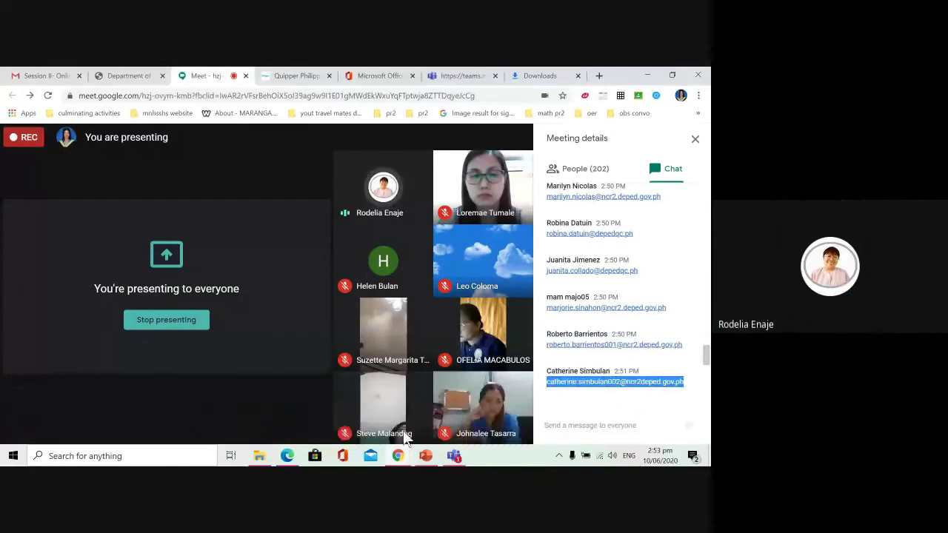
{"action": "left_click", "coordinate": [465, 457]}
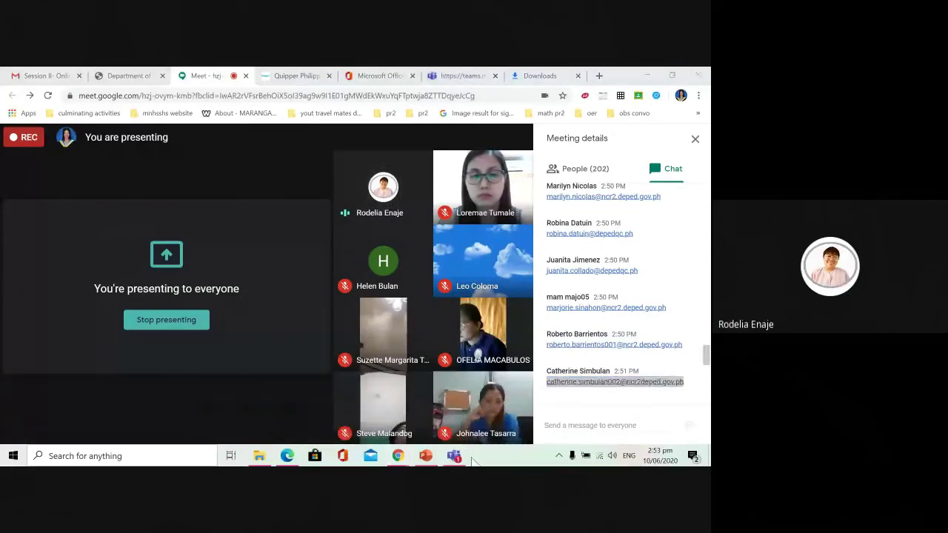
{"action": "left_click", "coordinate": [455, 456]}
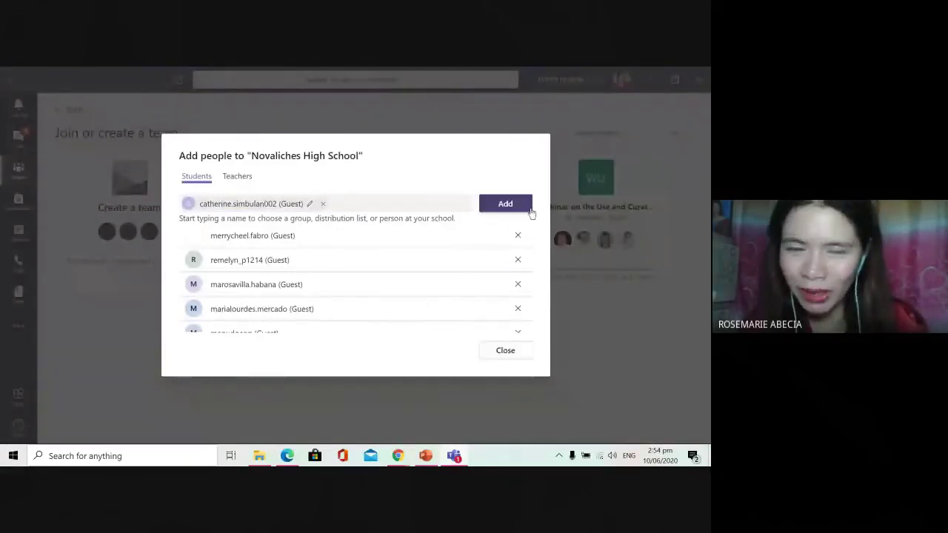
{"action": "left_click", "coordinate": [528, 208]}
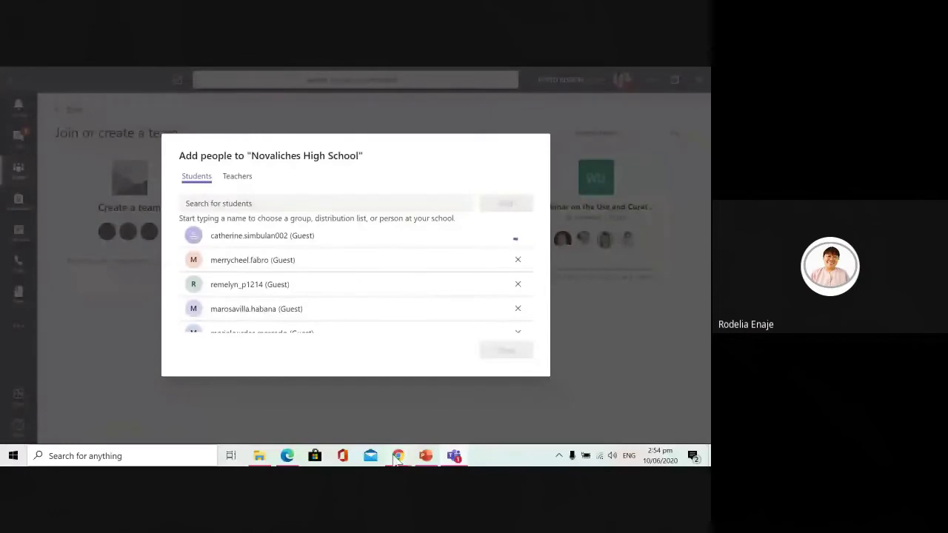
Step: Add a fifth chat e-mail address as a guest student
{"action": "mouse_move", "coordinate": [400, 457]}
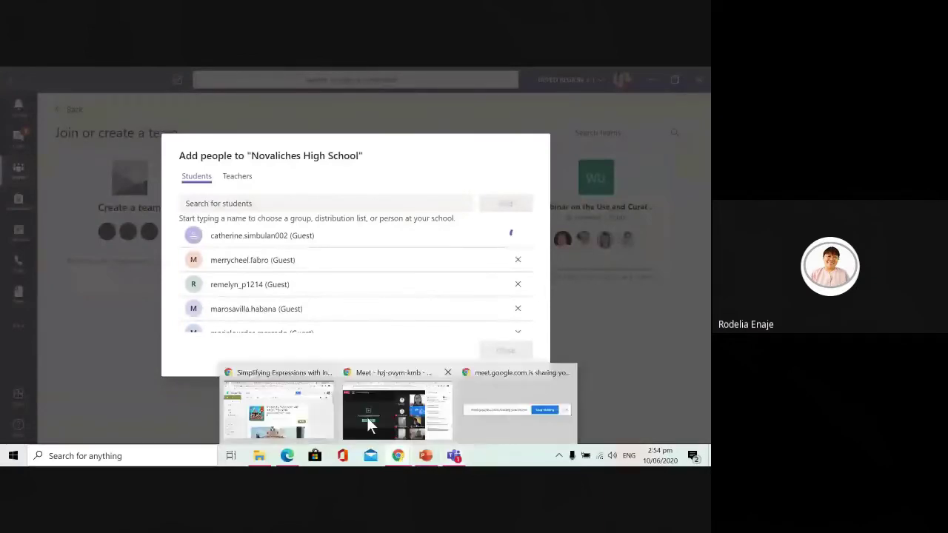
{"action": "left_click", "coordinate": [366, 417]}
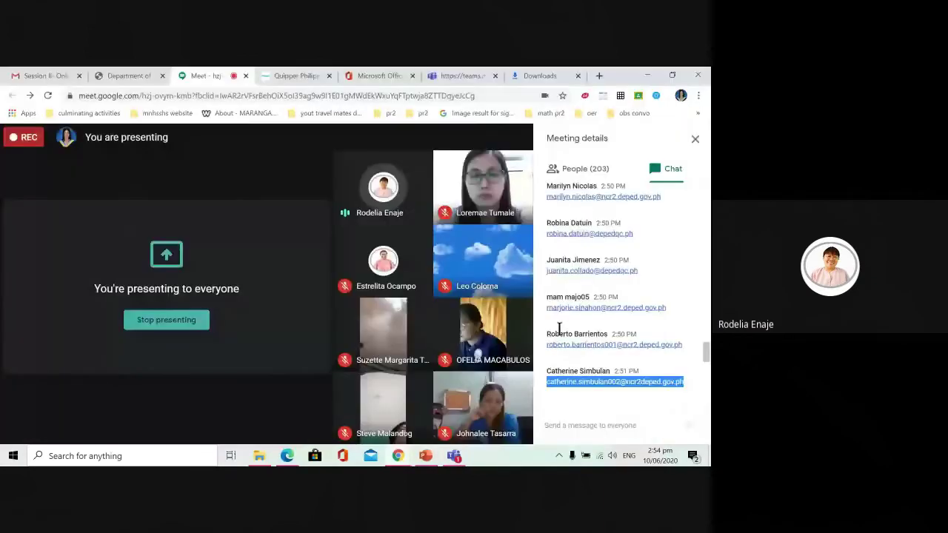
{"action": "left_click_drag", "start_coordinate": [546, 345], "coordinate": [682, 345]}
{"action": "key", "text": "ctrl+c"}
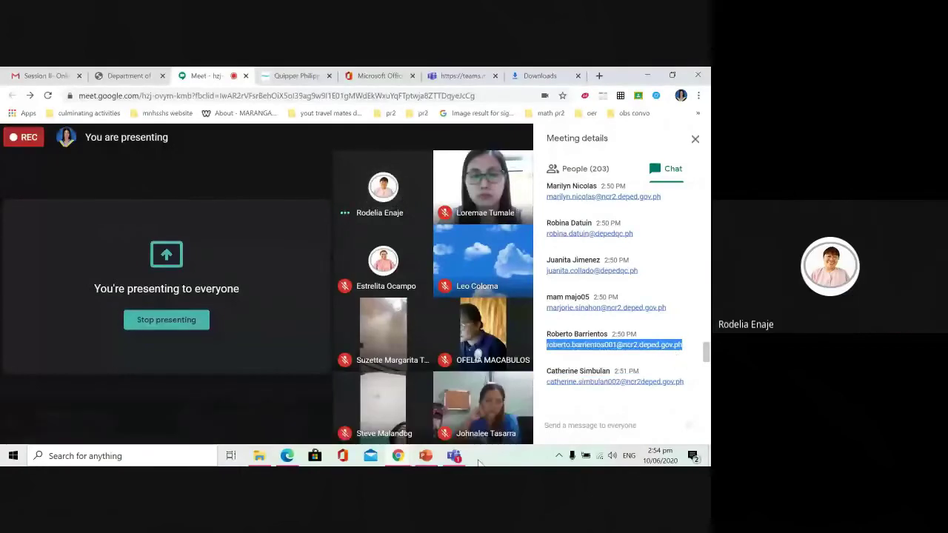
{"action": "left_click", "coordinate": [453, 454]}
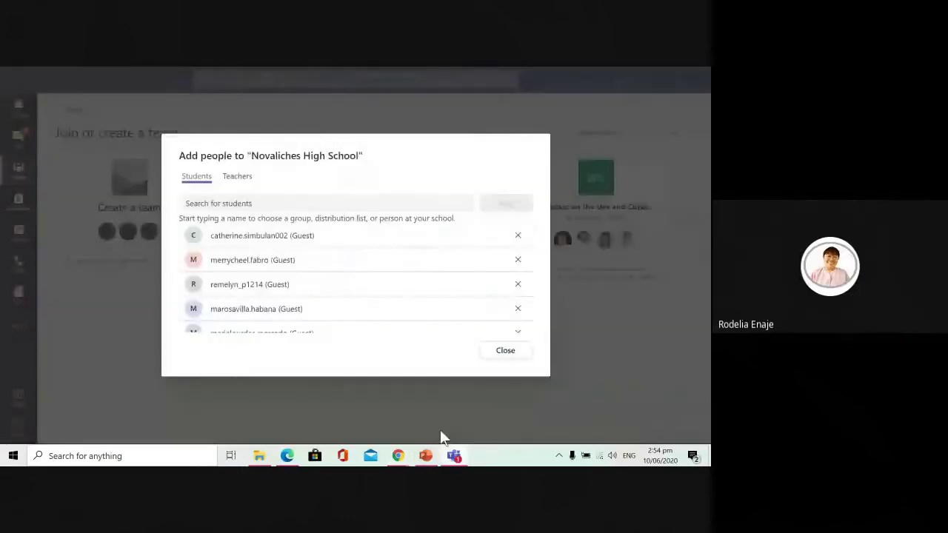
{"action": "left_click", "coordinate": [342, 203]}
{"action": "key", "text": "ctrl+v"}
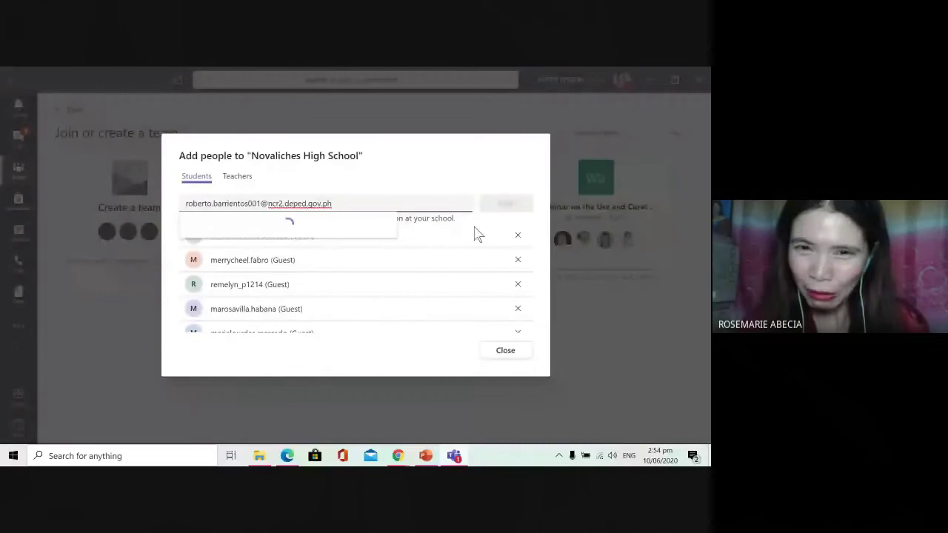
{"action": "left_click", "coordinate": [328, 238]}
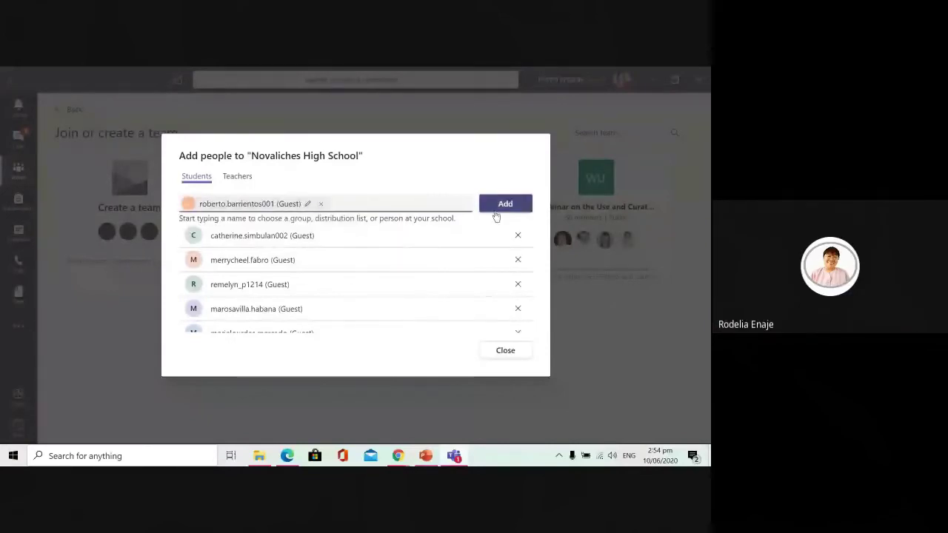
{"action": "left_click", "coordinate": [500, 210]}
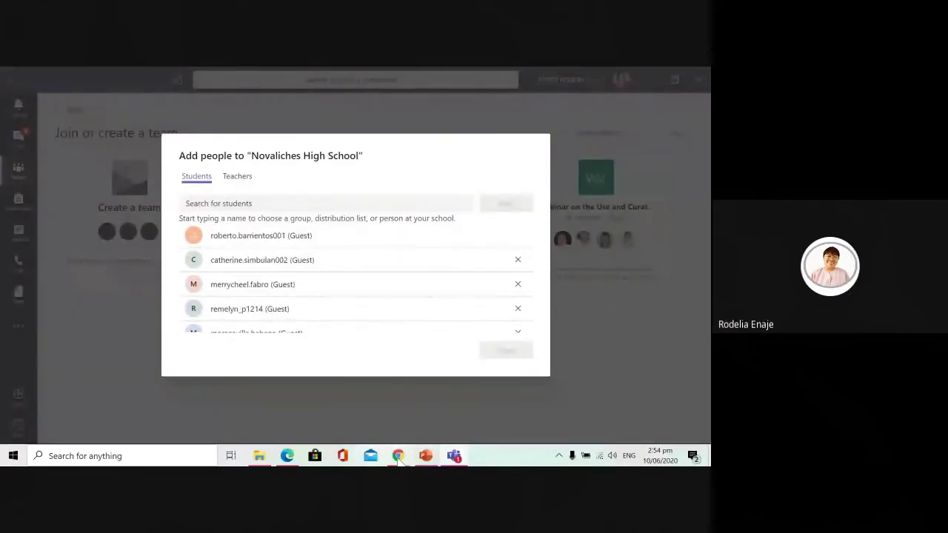
Step: Add a sixth chat e-mail address as a guest student
{"action": "mouse_move", "coordinate": [400, 457]}
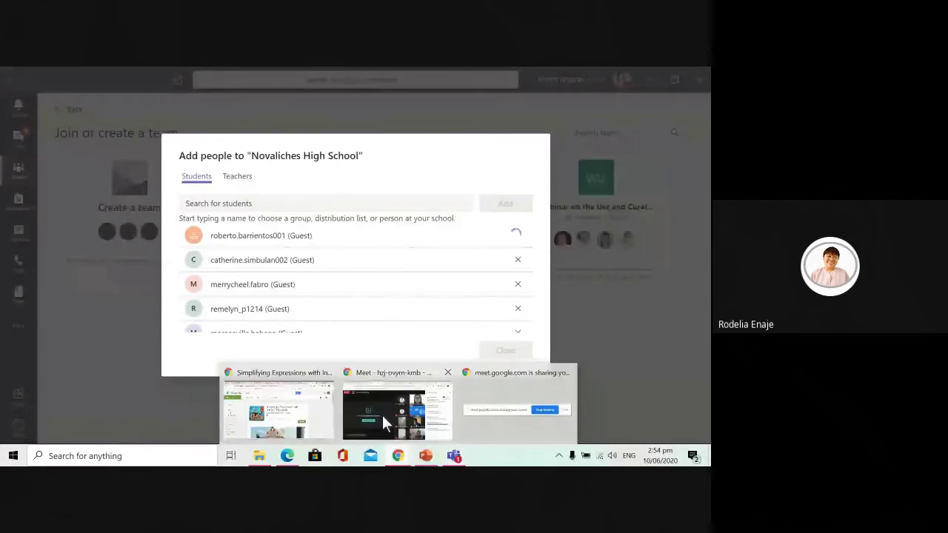
{"action": "left_click", "coordinate": [401, 428]}
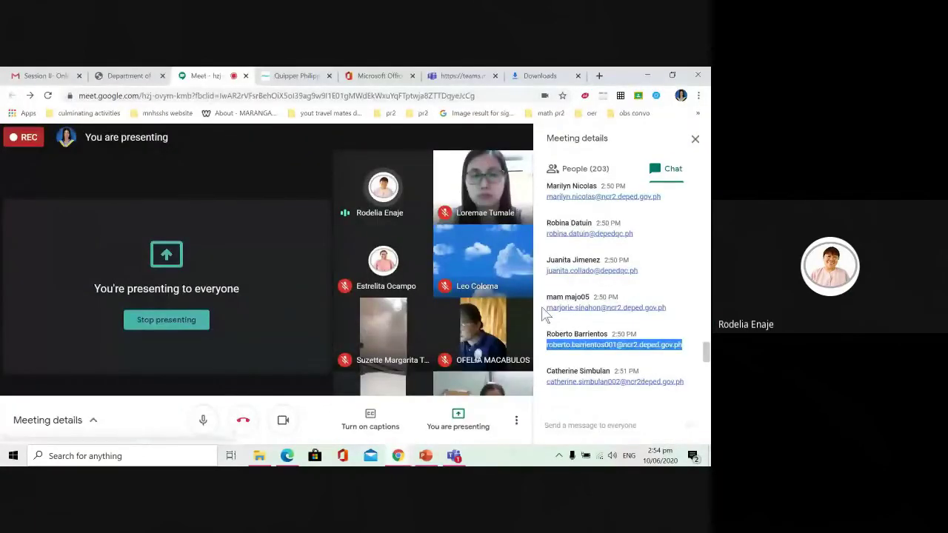
{"action": "left_click_drag", "start_coordinate": [546, 308], "coordinate": [669, 309]}
{"action": "key", "text": "ctrl+c"}
{"action": "key", "text": "alt+Tab"}
{"action": "left_click", "coordinate": [369, 203]}
{"action": "key", "text": "ctrl+v"}
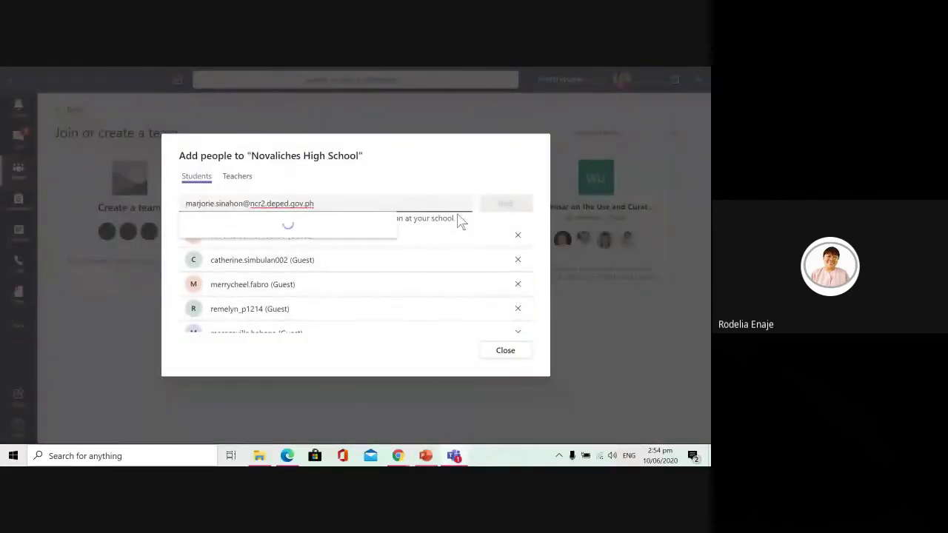
{"action": "left_click", "coordinate": [358, 240]}
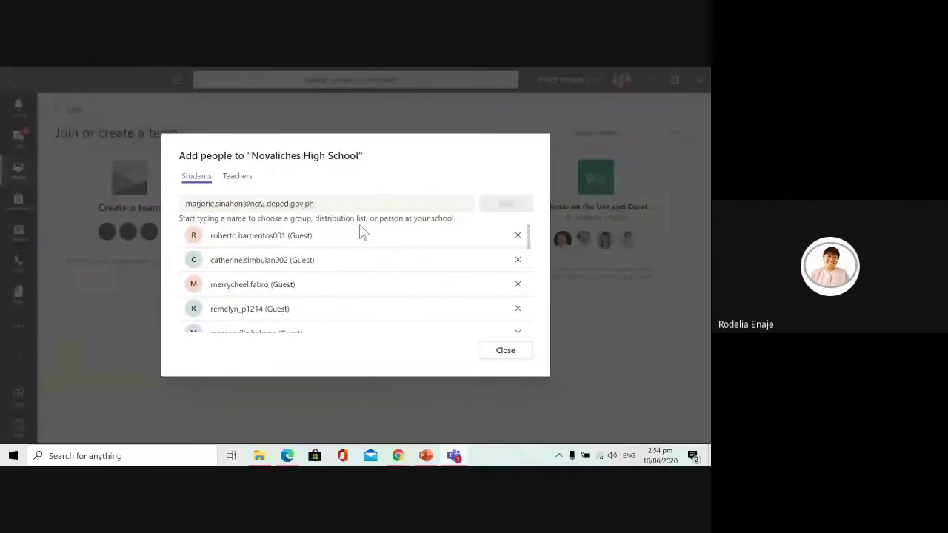
{"action": "left_click", "coordinate": [505, 203]}
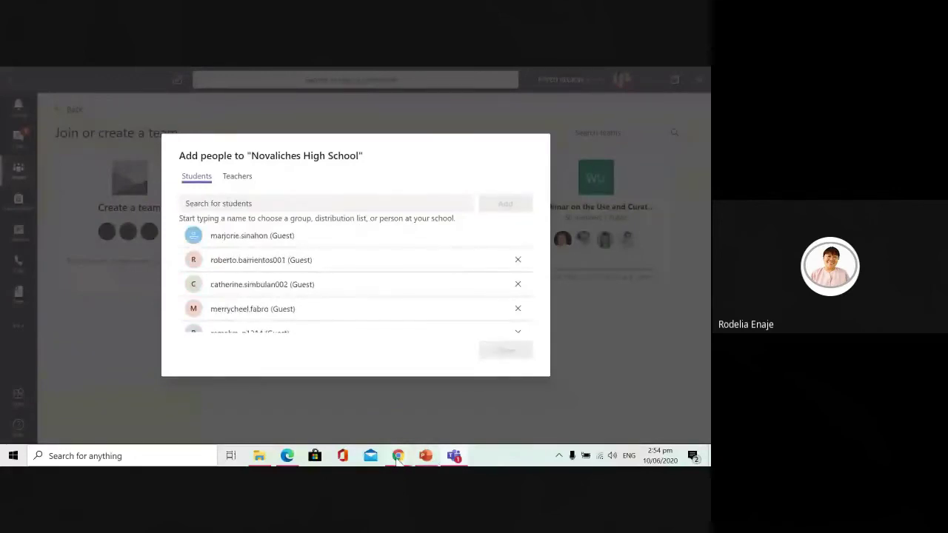
{"action": "mouse_move", "coordinate": [398, 455]}
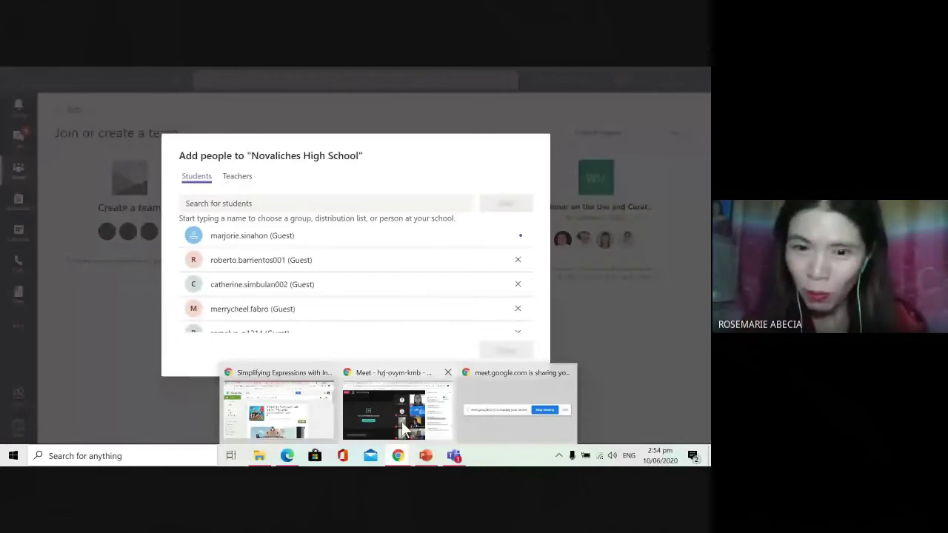
{"action": "left_click", "coordinate": [401, 422]}
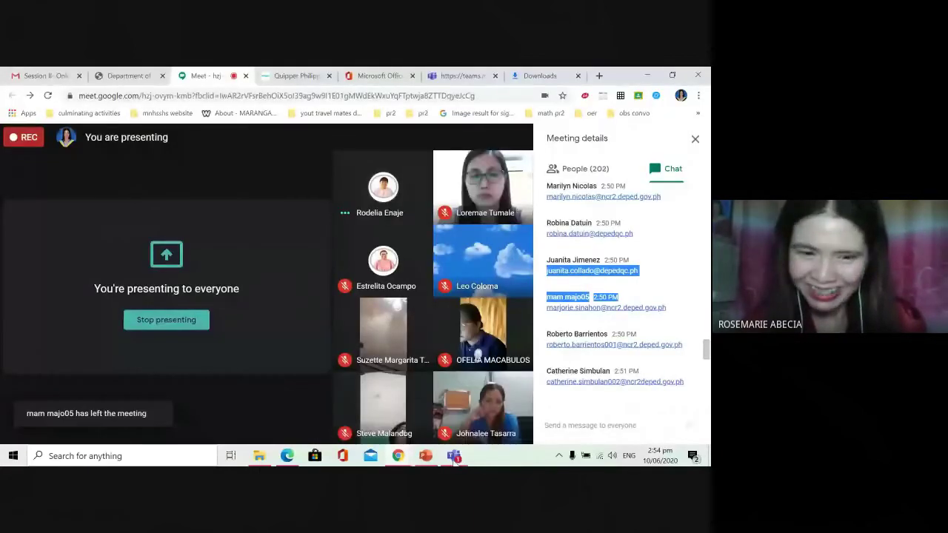
{"action": "left_click", "coordinate": [454, 419]}
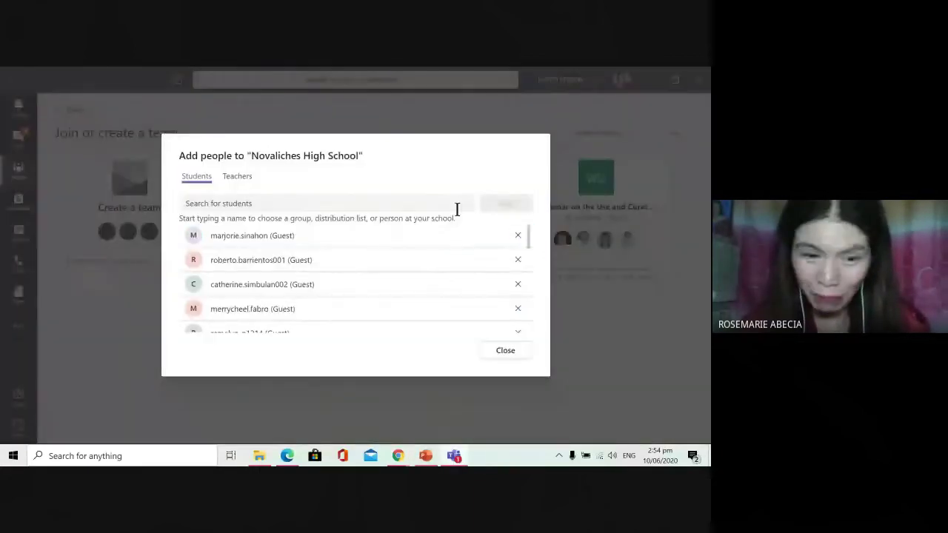
Step: Paste the next e-mail, delete the extra chat text, and add it as a guest student
{"action": "left_click", "coordinate": [347, 206]}
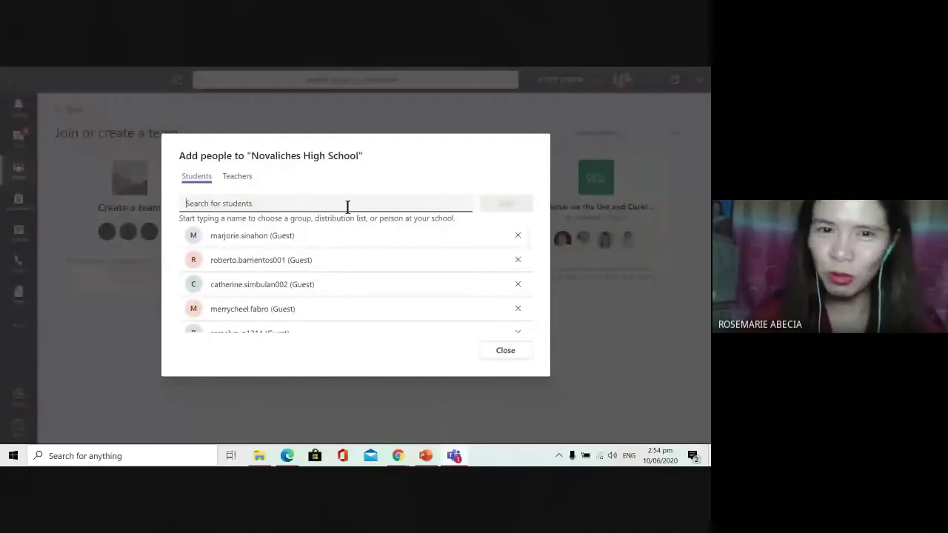
{"action": "key", "text": "ctrl+v"}
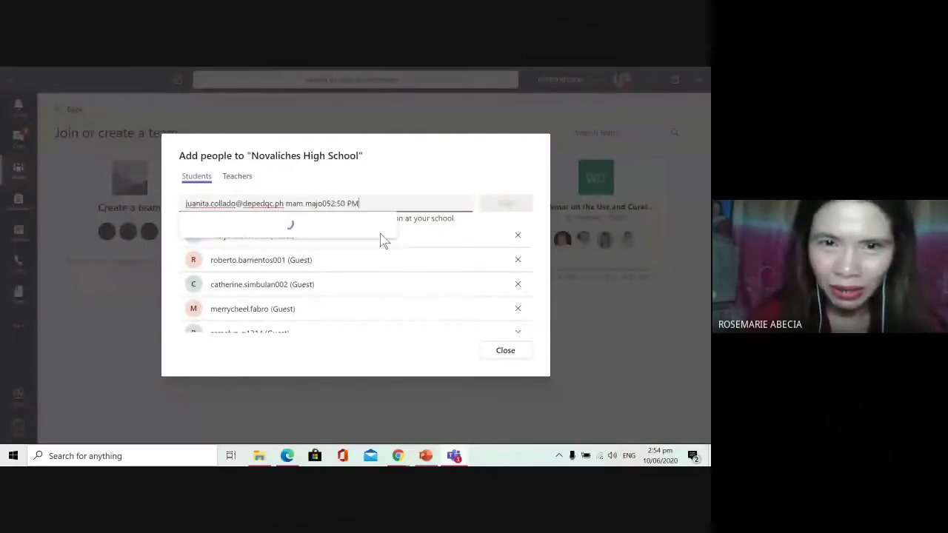
{"action": "left_click_drag", "start_coordinate": [287, 202], "coordinate": [404, 205]}
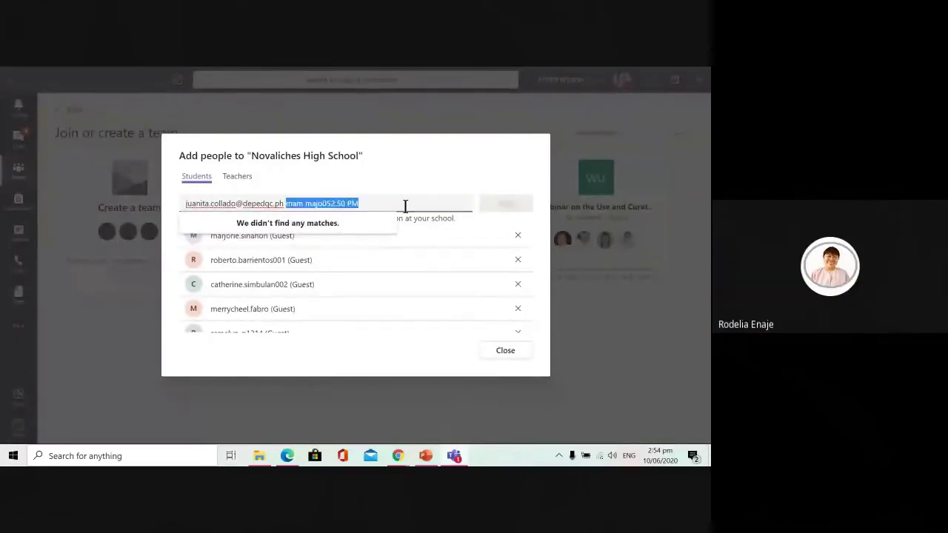
{"action": "key", "text": "BackSpace"}
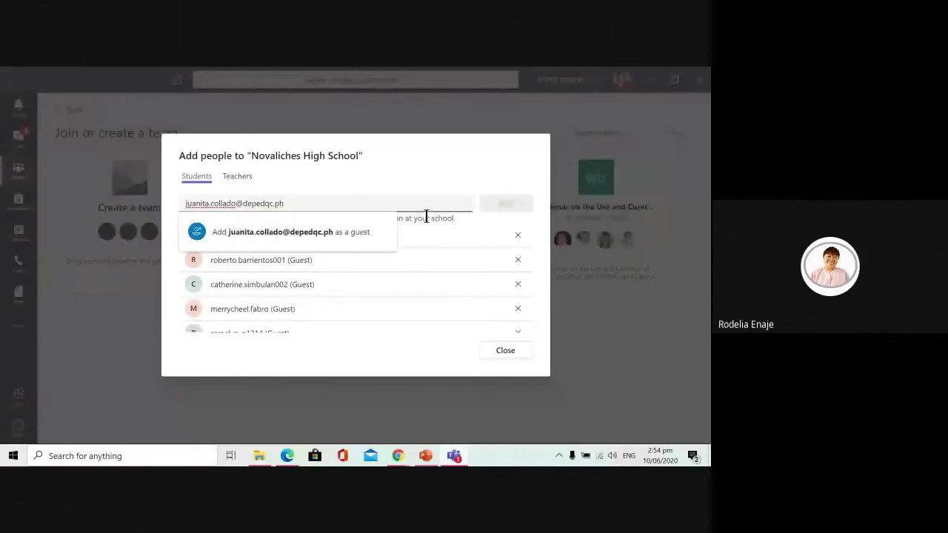
{"action": "key", "text": "Return"}
Step: Paste another copied chat e-mail and add it as a guest student
{"action": "mouse_move", "coordinate": [397, 455]}
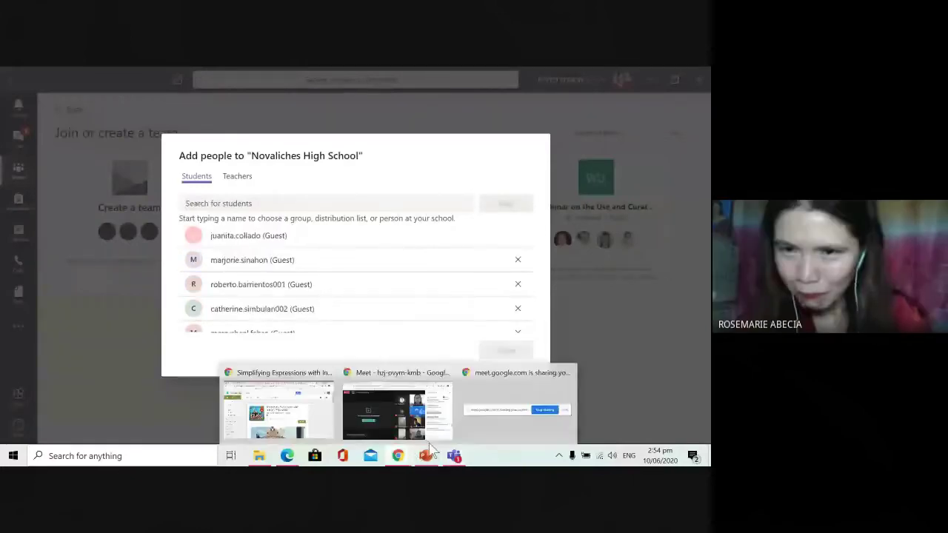
{"action": "left_click", "coordinate": [395, 407]}
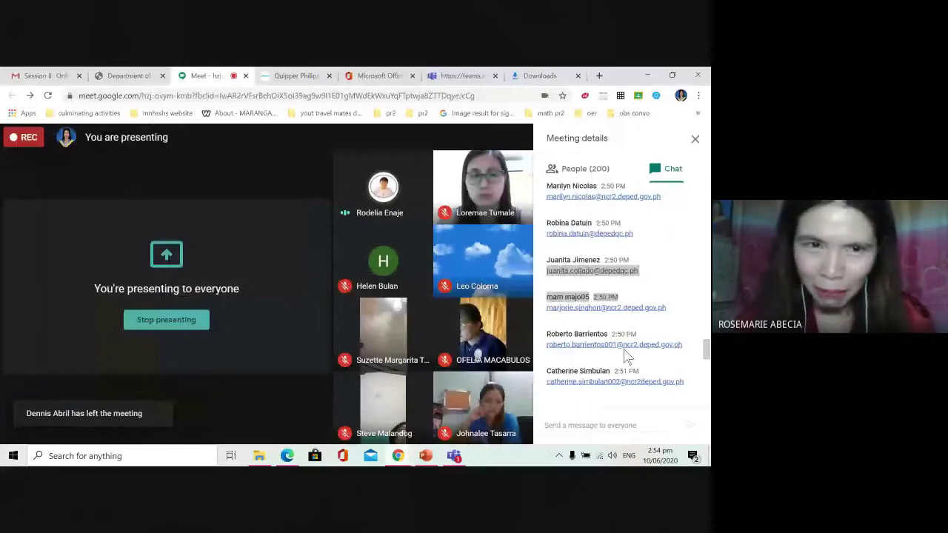
{"action": "key", "text": "alt+Tab"}
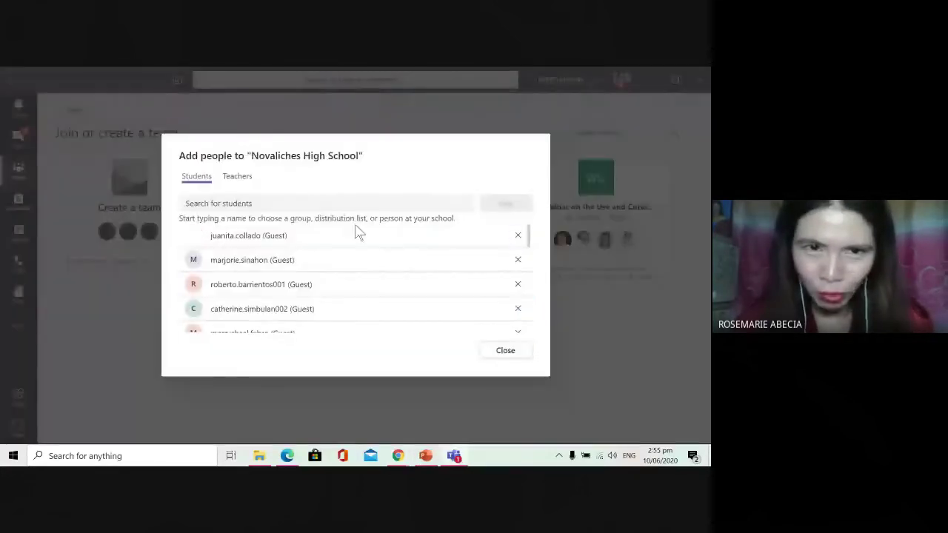
{"action": "left_click", "coordinate": [306, 211]}
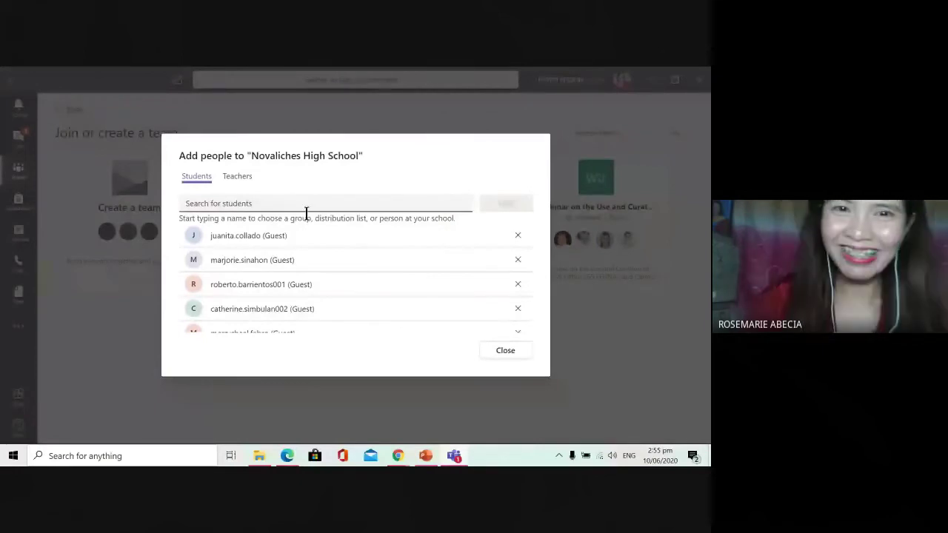
{"action": "key", "text": "ctrl+v"}
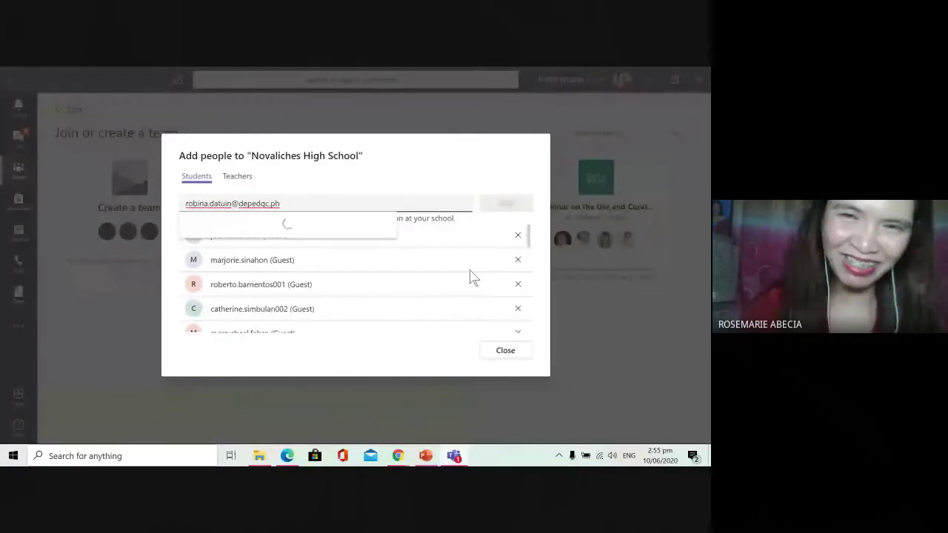
{"action": "left_click", "coordinate": [328, 244]}
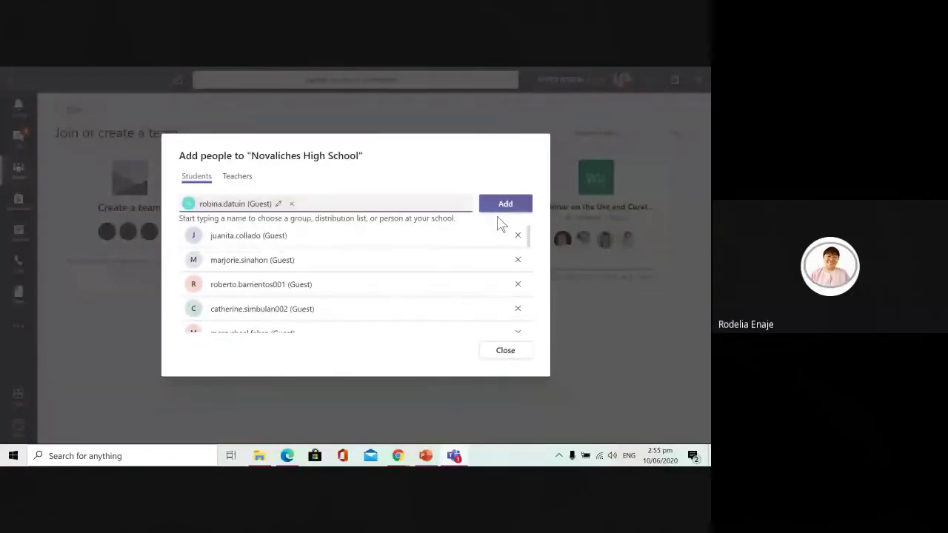
{"action": "left_click", "coordinate": [502, 206]}
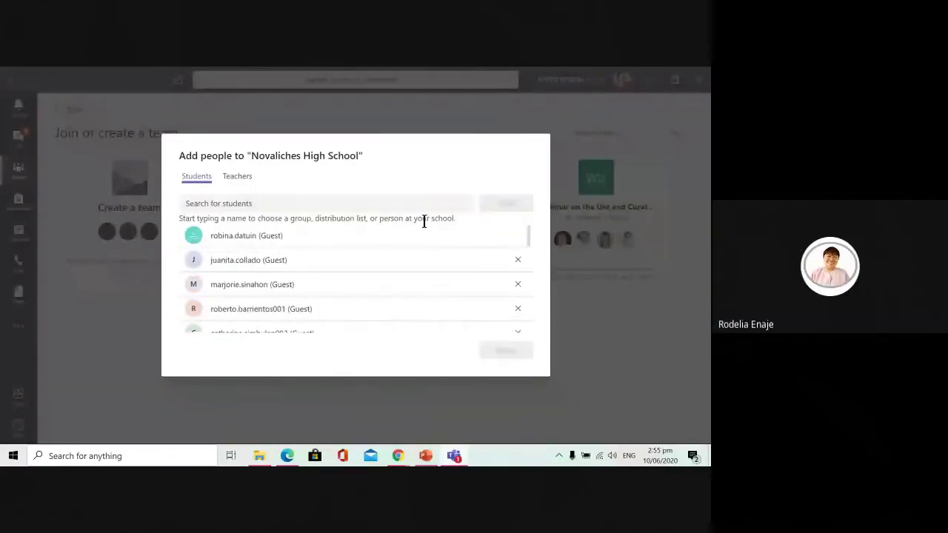
Step: Switch to the Teachers section and add the next chat e-mail as a guest teacher
{"action": "left_click", "coordinate": [237, 176]}
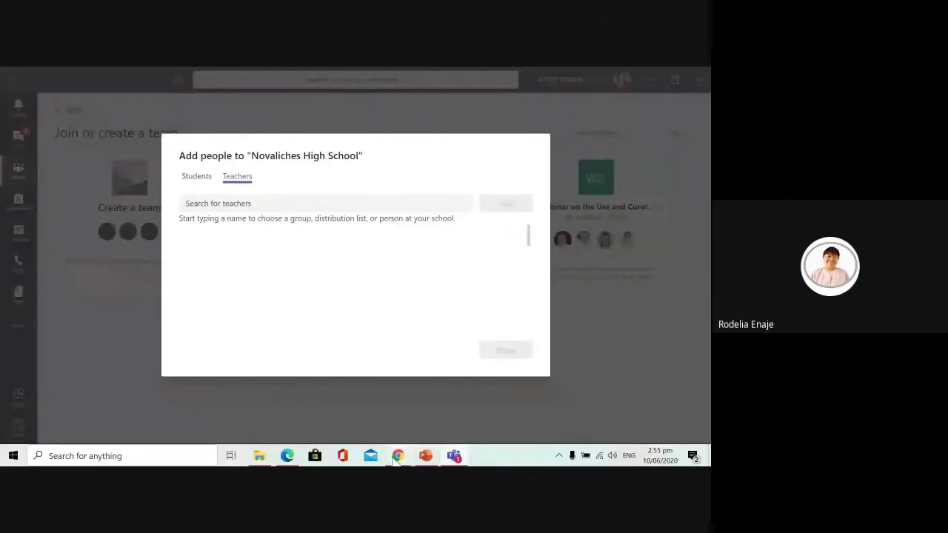
{"action": "left_click", "coordinate": [398, 456]}
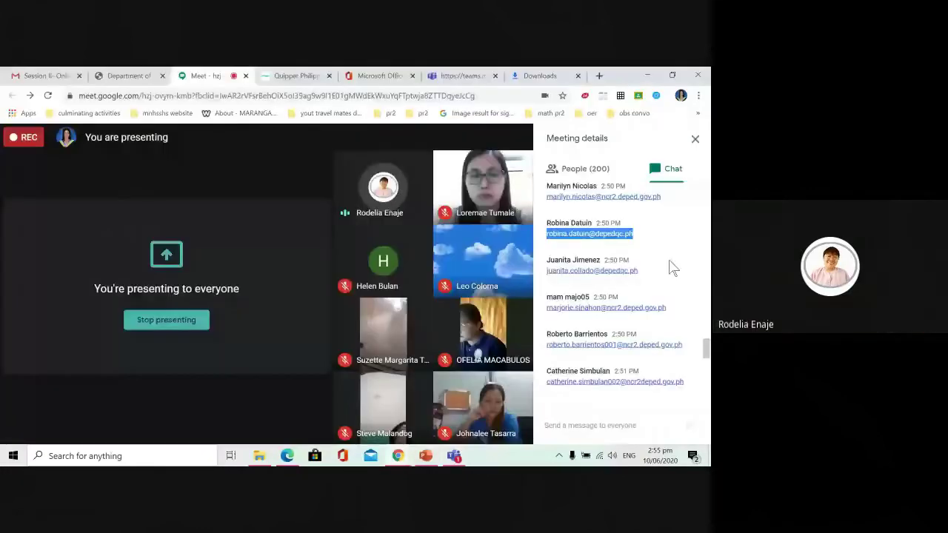
{"action": "scroll", "coordinate": [622, 289], "scroll_direction": "up", "scroll_amount": 2}
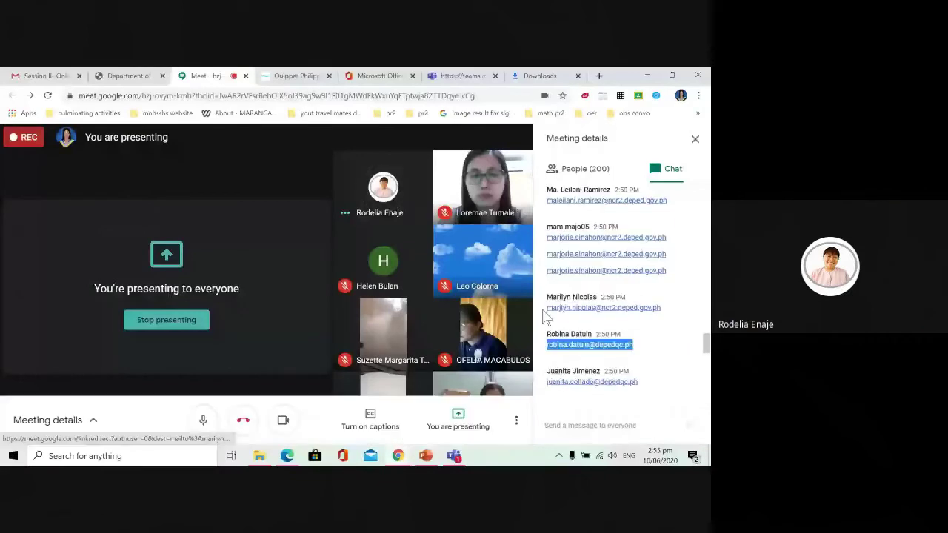
{"action": "left_click_drag", "start_coordinate": [547, 308], "coordinate": [660, 308]}
{"action": "key", "text": "ctrl+c"}
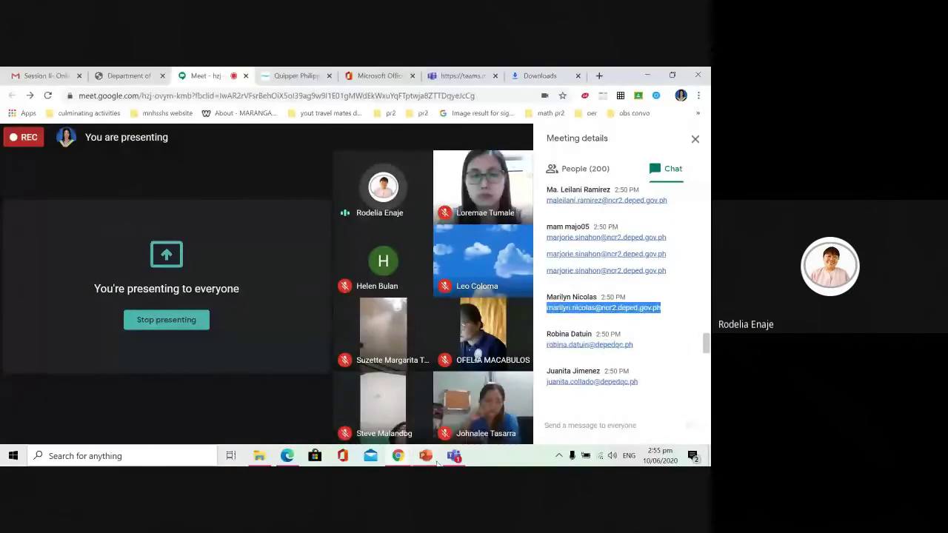
{"action": "left_click", "coordinate": [454, 456]}
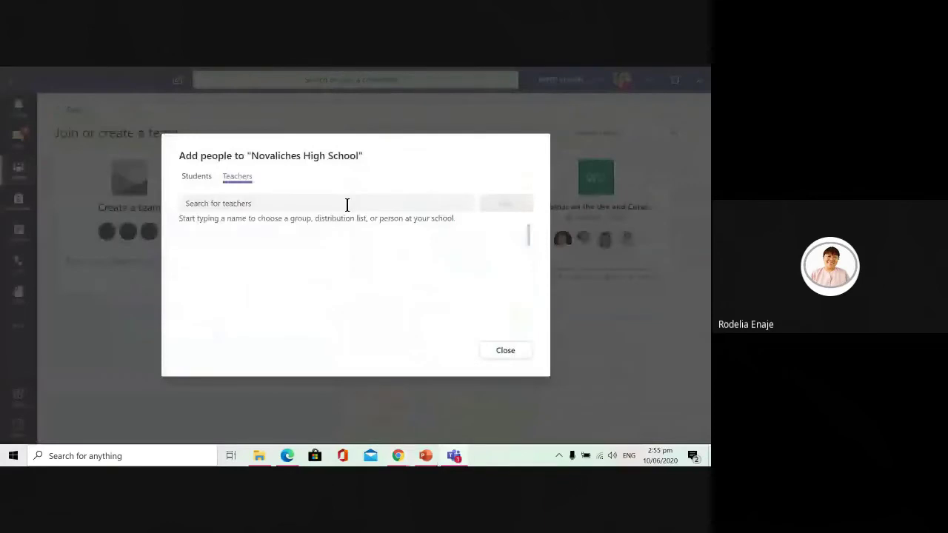
{"action": "left_click", "coordinate": [347, 205]}
{"action": "key", "text": "ctrl+v"}
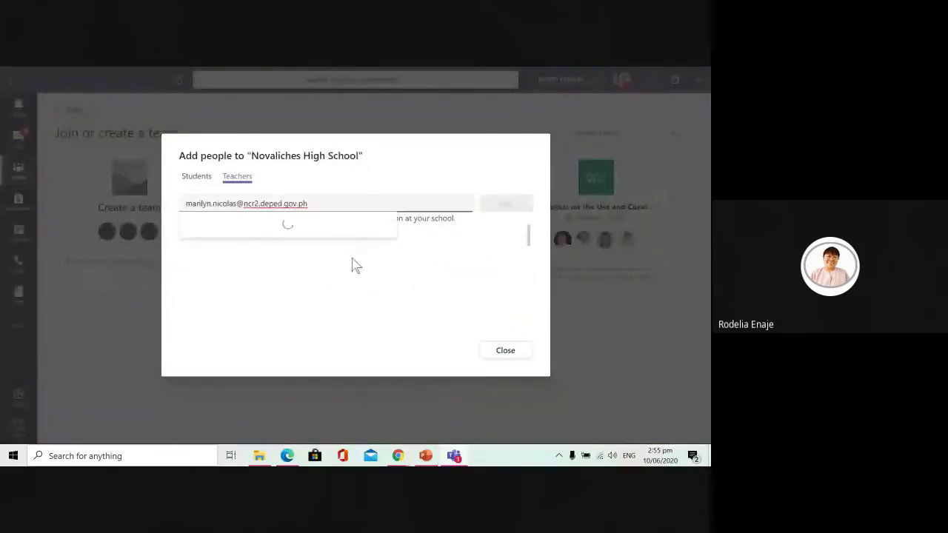
{"action": "left_click", "coordinate": [392, 245]}
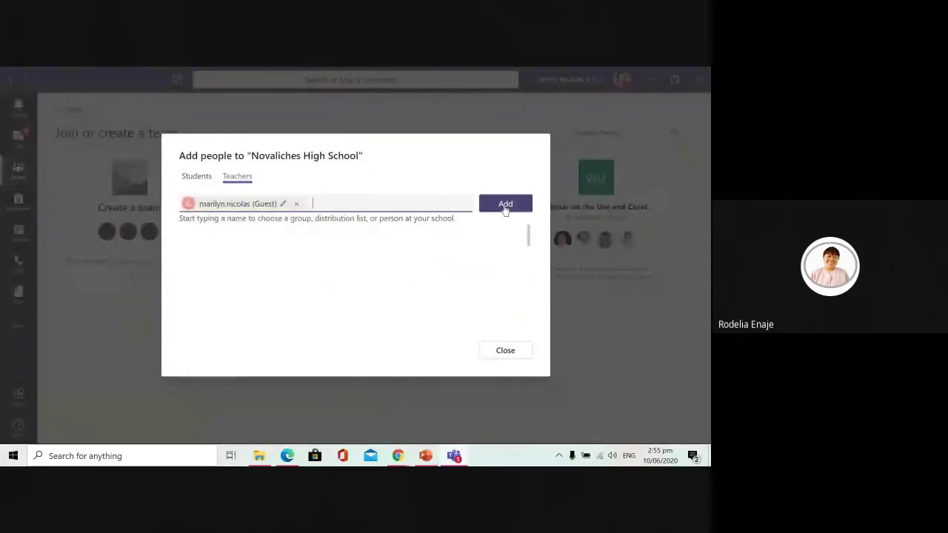
{"action": "left_click", "coordinate": [504, 204]}
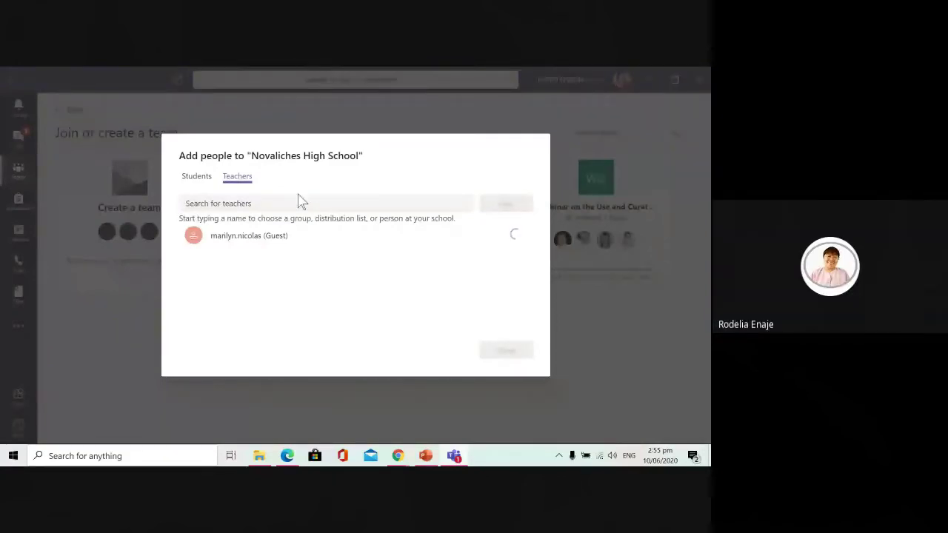
Step: Select the last repeated e-mail in the Meet chat and add it as a guest teacher
{"action": "mouse_move", "coordinate": [398, 459]}
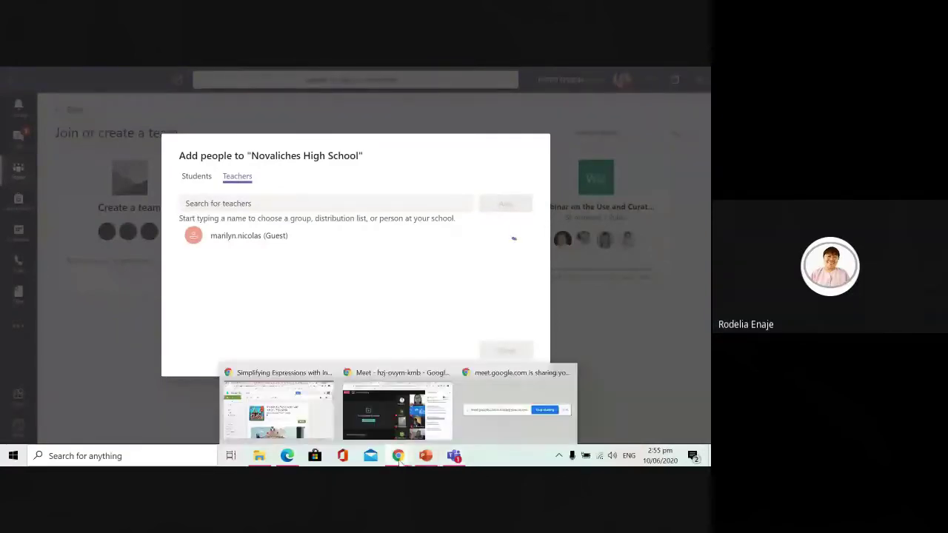
{"action": "left_click", "coordinate": [397, 409]}
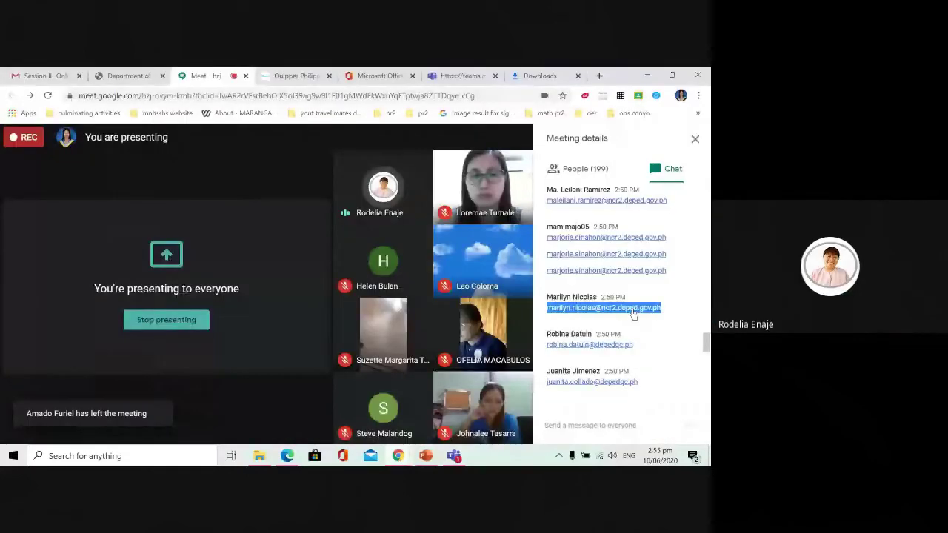
{"action": "scroll", "coordinate": [667, 322], "scroll_direction": "up", "scroll_amount": 3}
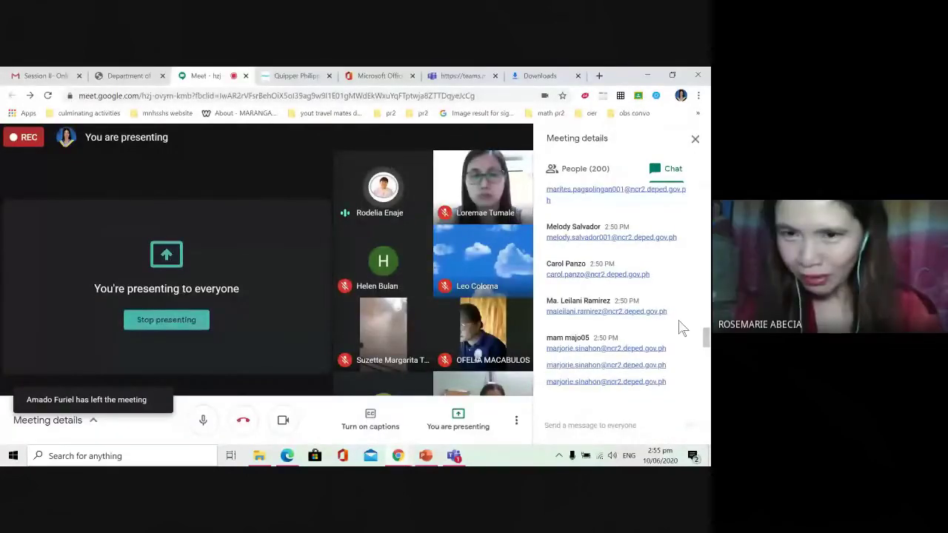
{"action": "scroll", "coordinate": [681, 328], "scroll_direction": "down", "scroll_amount": 3}
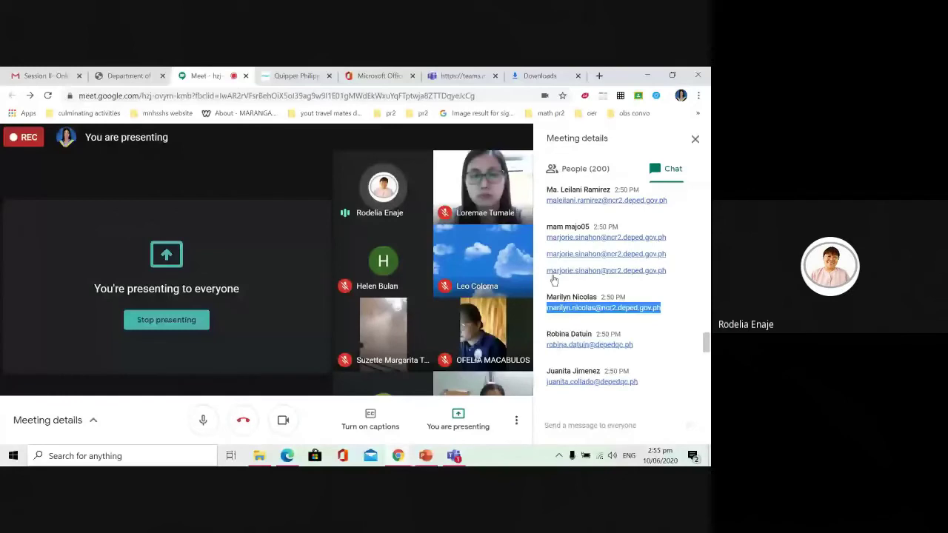
{"action": "triple_click", "coordinate": [554, 279]}
{"action": "left_click_drag", "start_coordinate": [554, 279], "coordinate": [619, 271]}
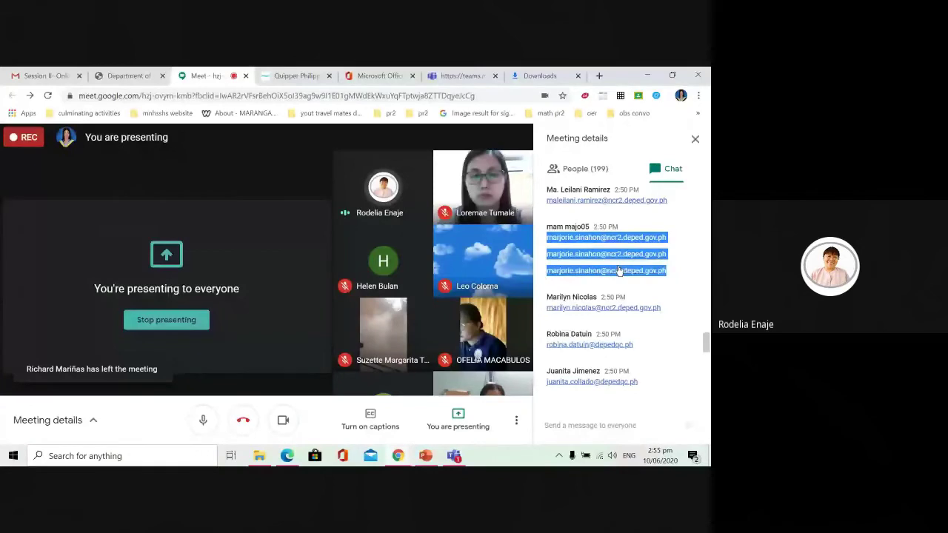
{"action": "left_click", "coordinate": [592, 280]}
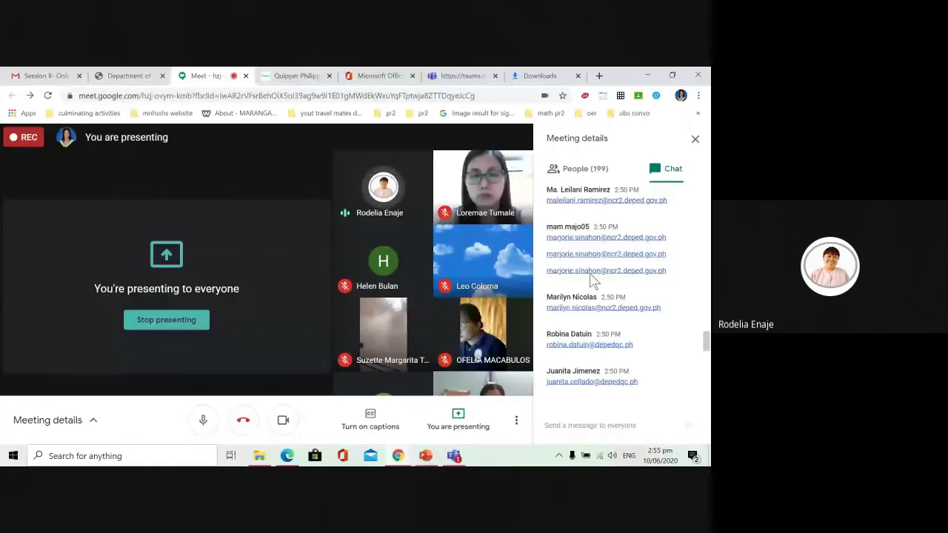
{"action": "left_click_drag", "start_coordinate": [592, 280], "coordinate": [547, 274]}
{"action": "key", "text": "ctrl+c"}
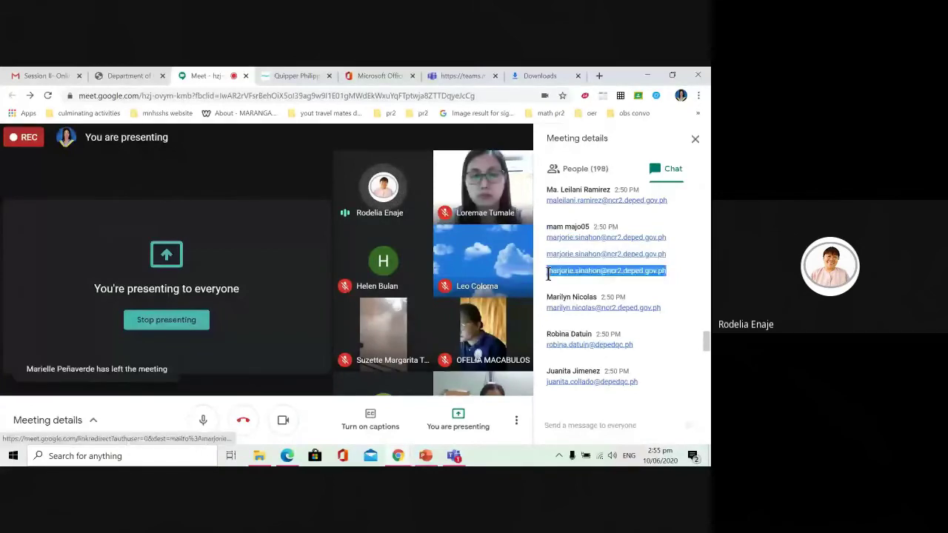
{"action": "key", "text": "alt+Tab"}
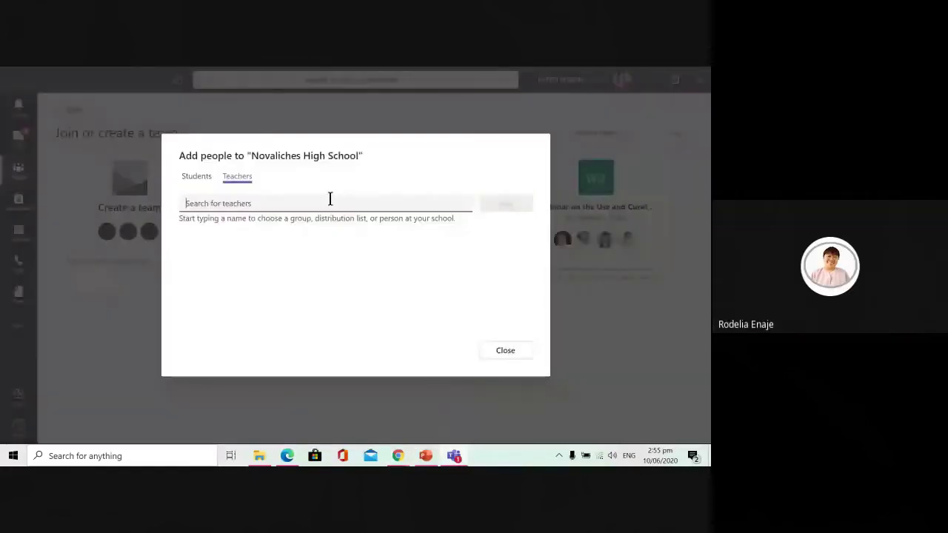
{"action": "key", "text": "ctrl+v"}
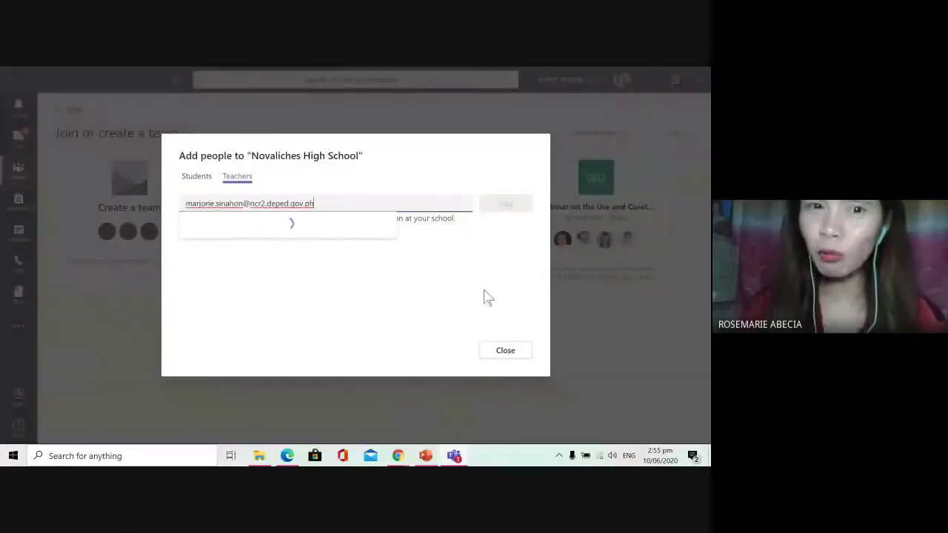
{"action": "left_click", "coordinate": [265, 235]}
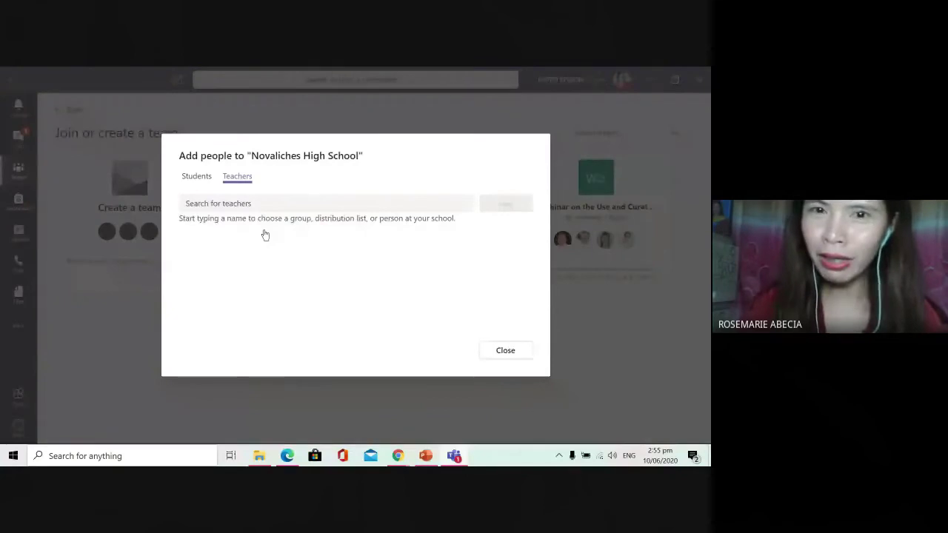
{"action": "left_click", "coordinate": [504, 206]}
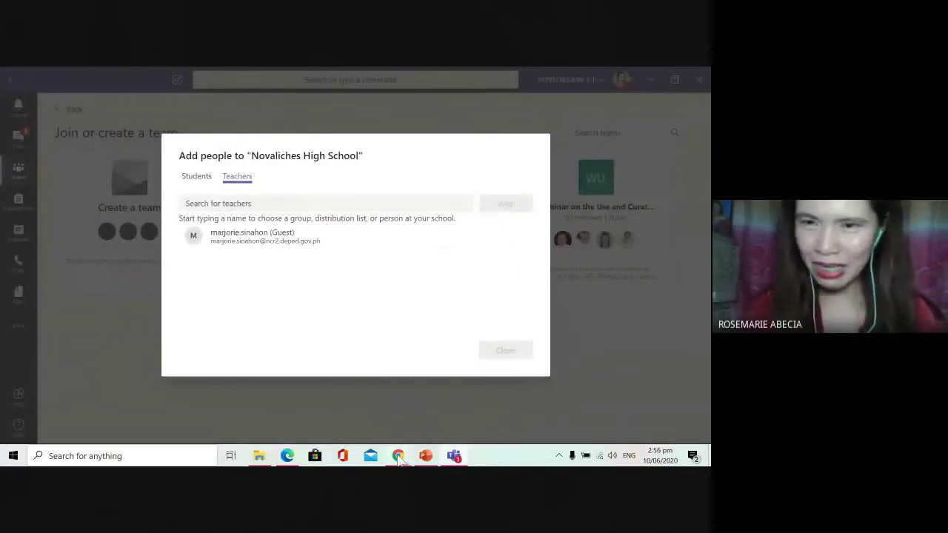
Step: Add the following chat e-mail as another guest teacher
{"action": "mouse_move", "coordinate": [398, 456]}
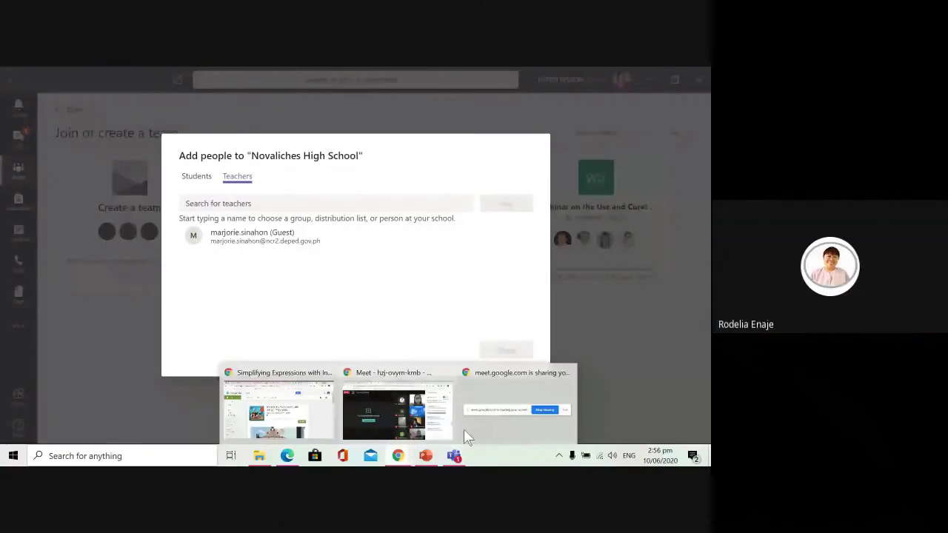
{"action": "left_click", "coordinate": [463, 429]}
{"action": "left_click_drag", "start_coordinate": [668, 311], "coordinate": [548, 313]}
{"action": "key", "text": "ctrl+c"}
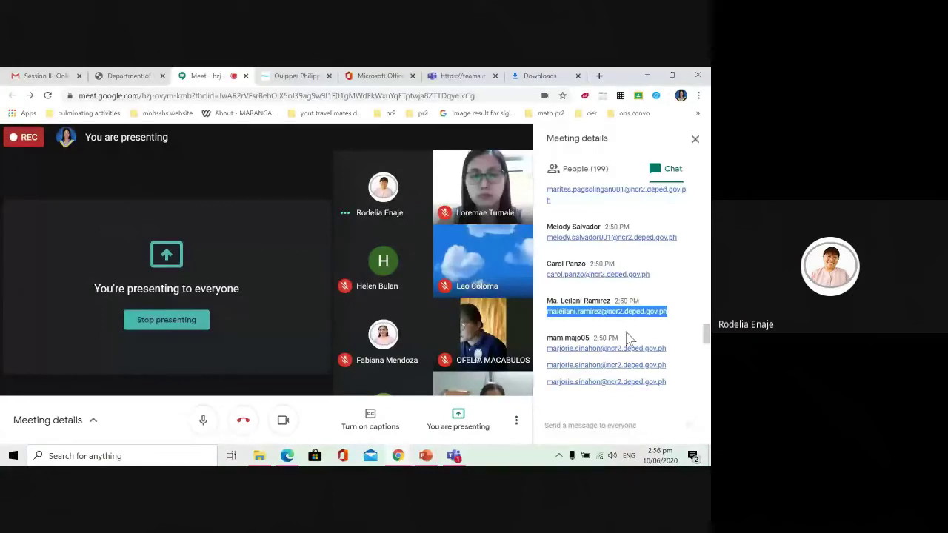
{"action": "left_click", "coordinate": [399, 459]}
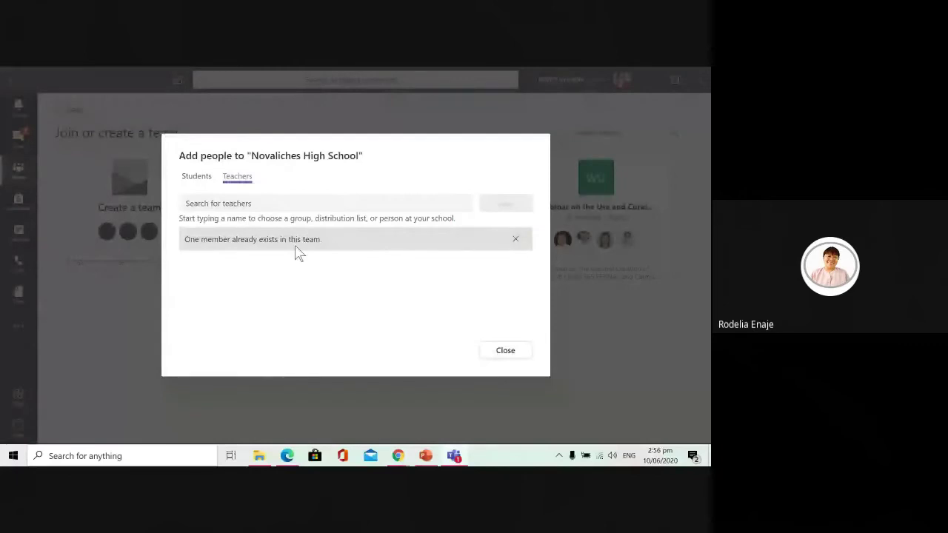
{"action": "left_click", "coordinate": [330, 207]}
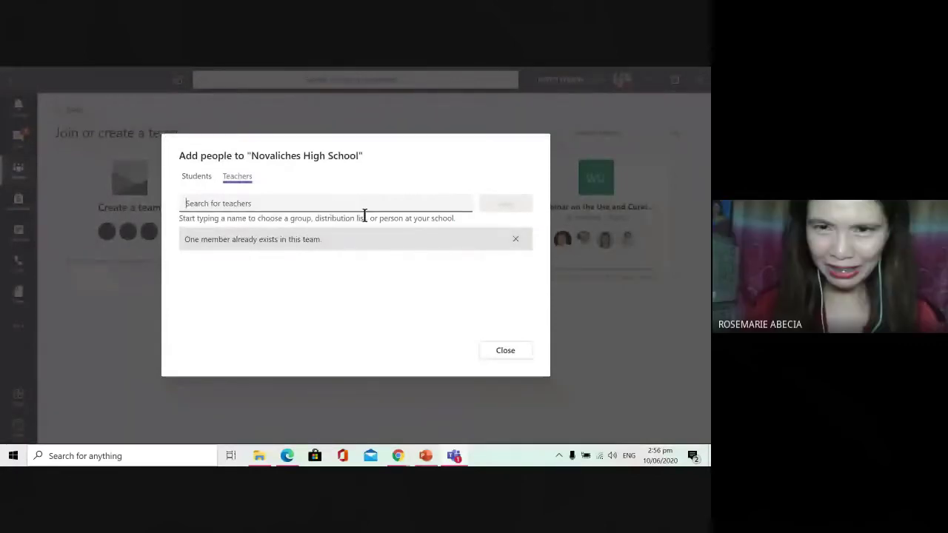
{"action": "key", "text": "ctrl+v"}
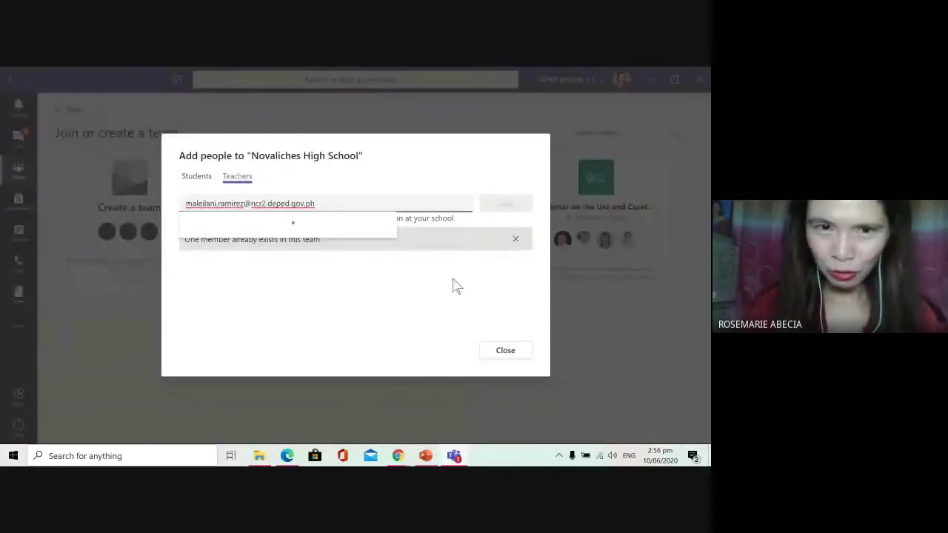
{"action": "left_click", "coordinate": [289, 228]}
{"action": "left_click", "coordinate": [506, 203]}
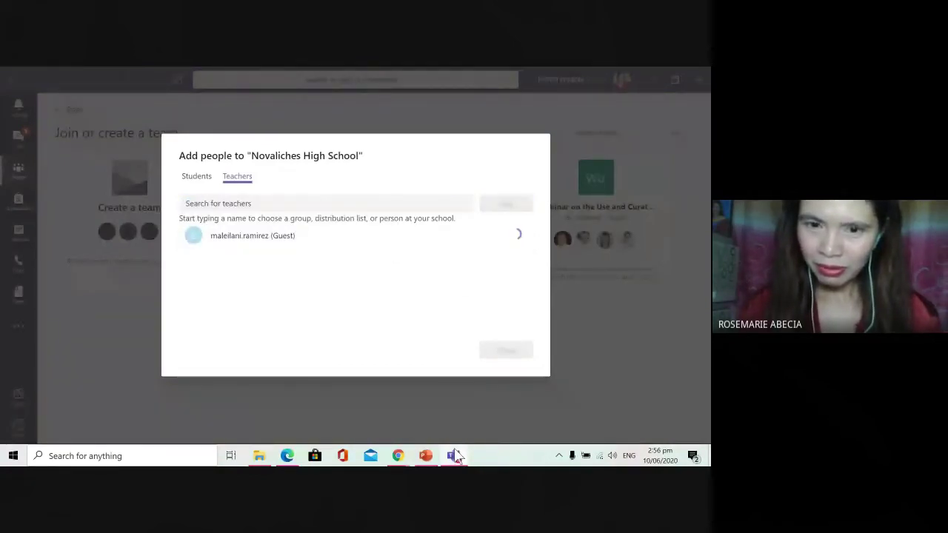
Step: Add the next Meet chat e-mail as a guest teacher
{"action": "mouse_move", "coordinate": [397, 453]}
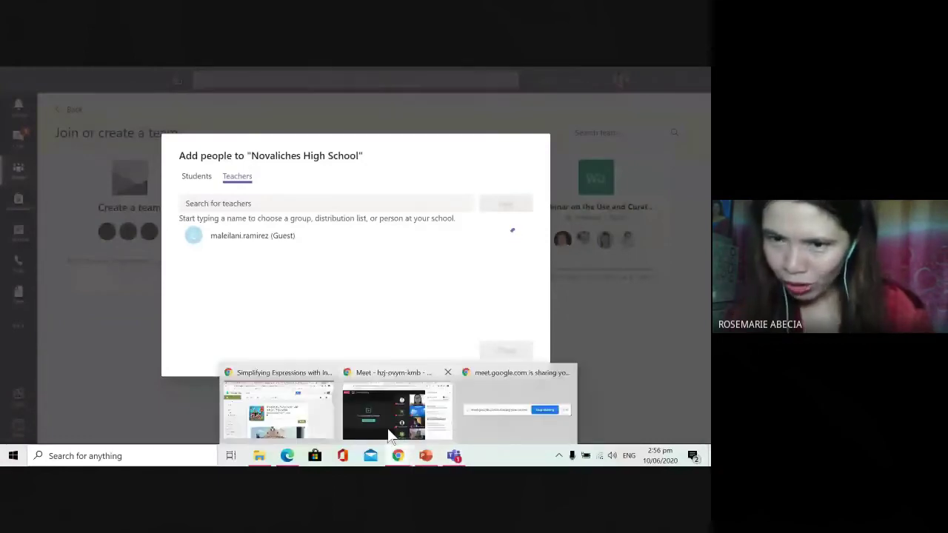
{"action": "left_click", "coordinate": [390, 430]}
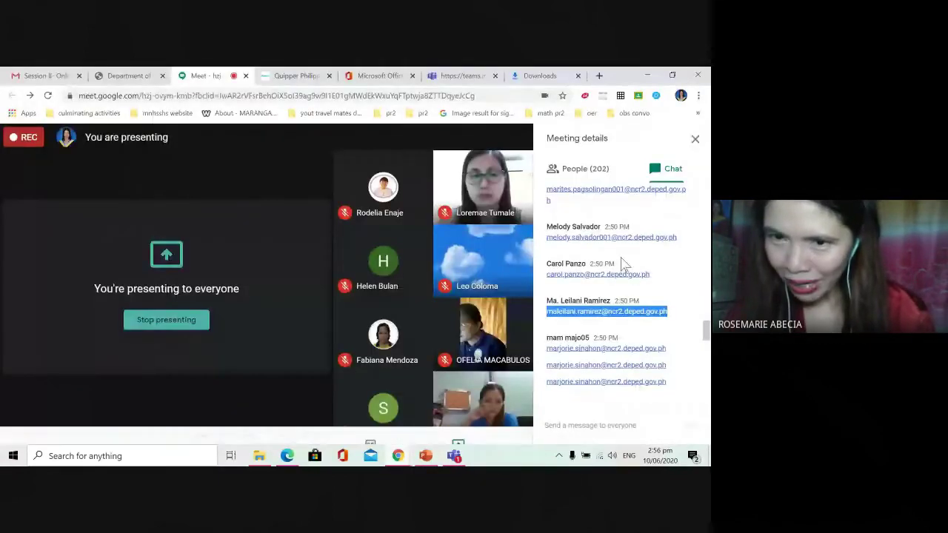
{"action": "left_click_drag", "start_coordinate": [654, 274], "coordinate": [547, 276]}
{"action": "key", "text": "ctrl+c"}
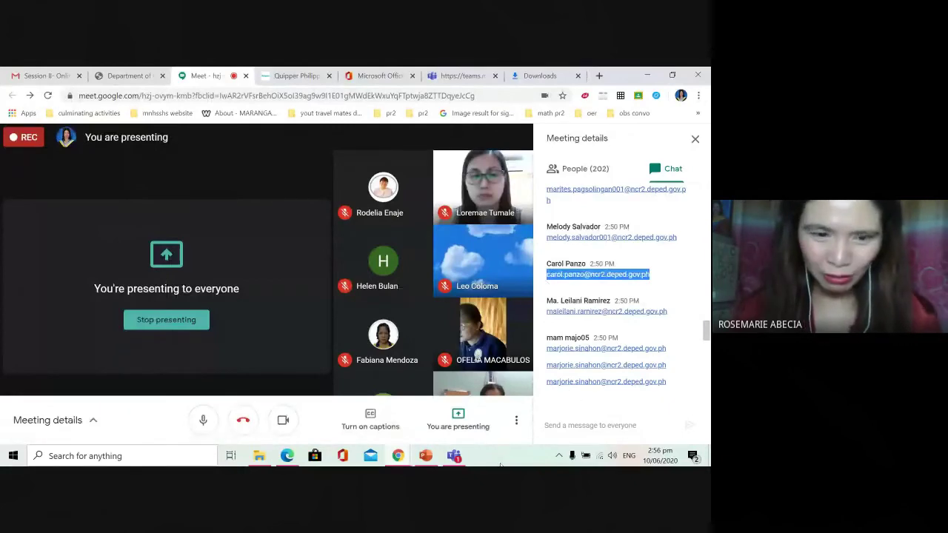
{"action": "left_click", "coordinate": [453, 455]}
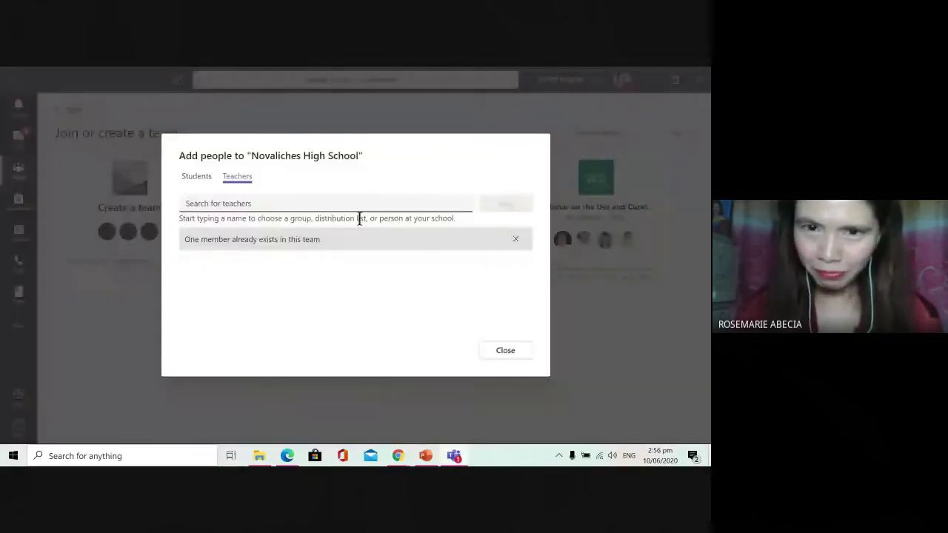
{"action": "key", "text": "ctrl+v"}
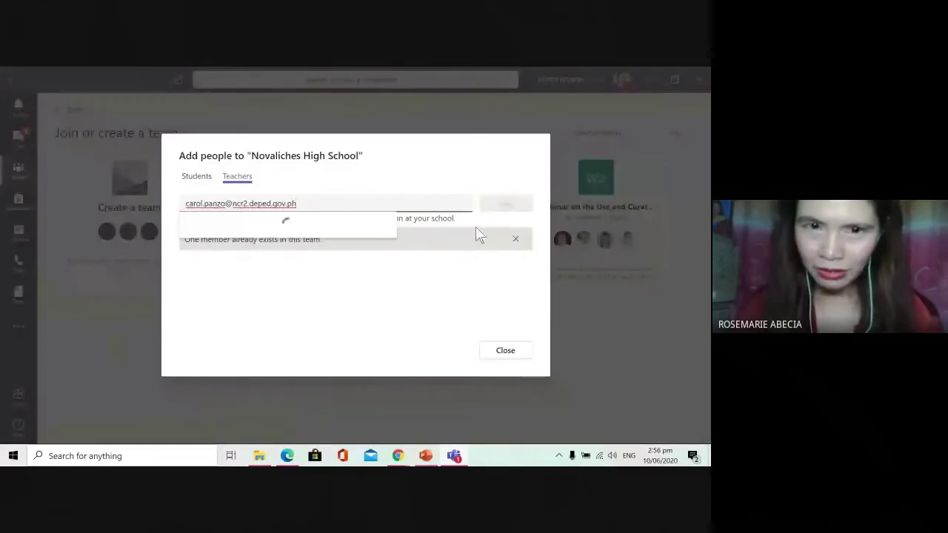
{"action": "left_click", "coordinate": [319, 227]}
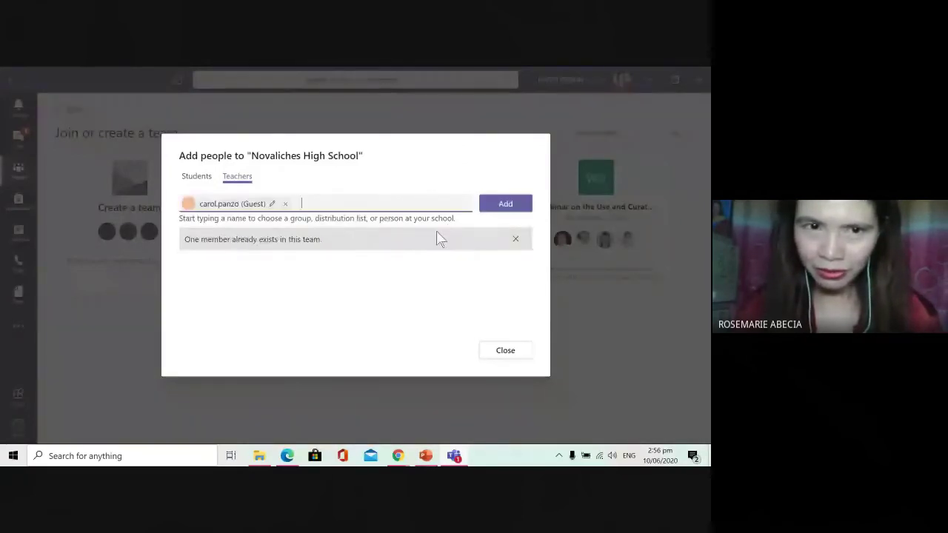
{"action": "key", "text": "Return"}
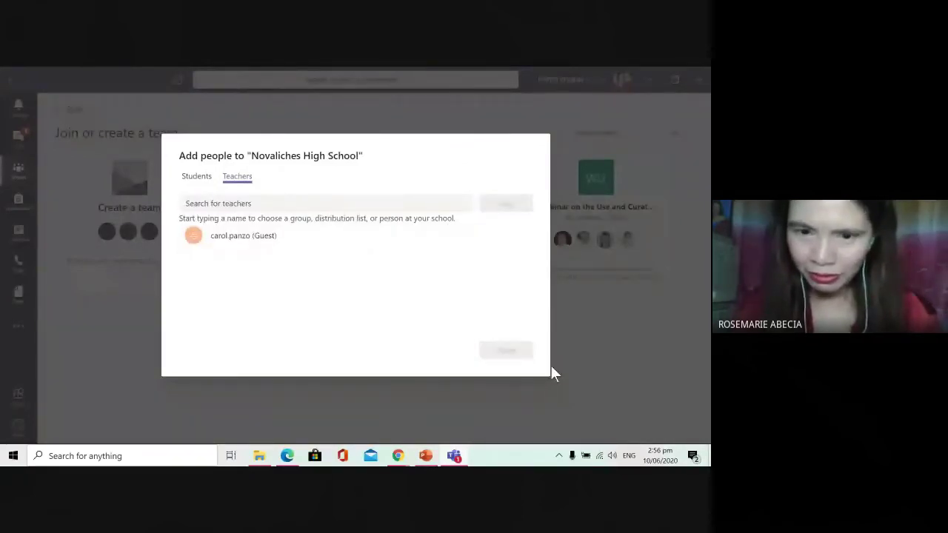
Step: Scroll up the chat and add another participant's e-mail as a guest teacher
{"action": "mouse_move", "coordinate": [398, 456]}
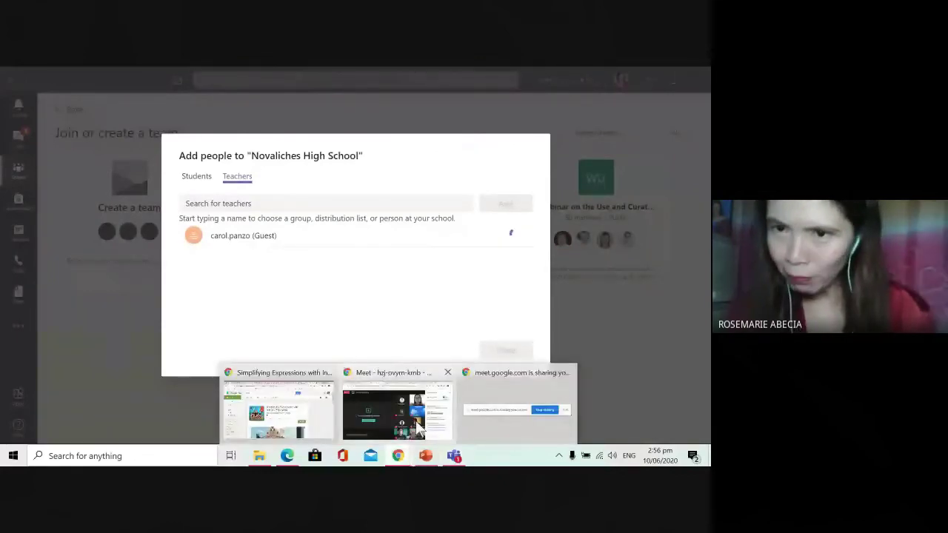
{"action": "left_click", "coordinate": [418, 427]}
{"action": "scroll", "coordinate": [681, 303], "scroll_direction": "up", "scroll_amount": 1}
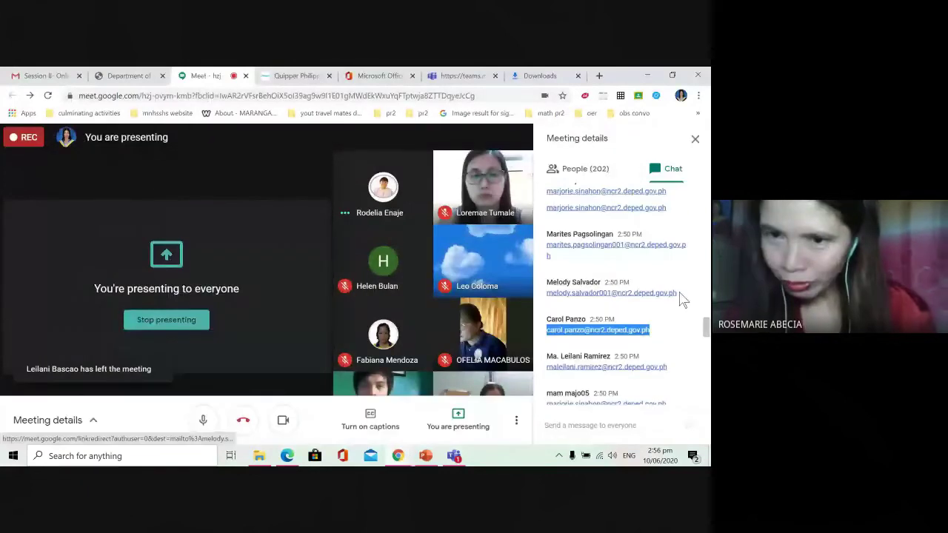
{"action": "scroll", "coordinate": [682, 299], "scroll_direction": "up", "scroll_amount": 3}
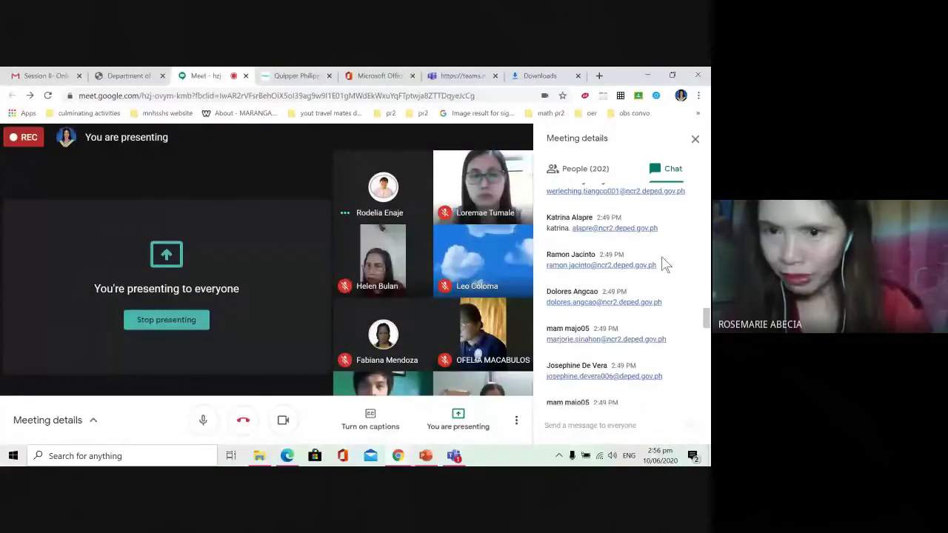
{"action": "left_click_drag", "start_coordinate": [662, 302], "coordinate": [545, 301]}
{"action": "key", "text": "ctrl+c"}
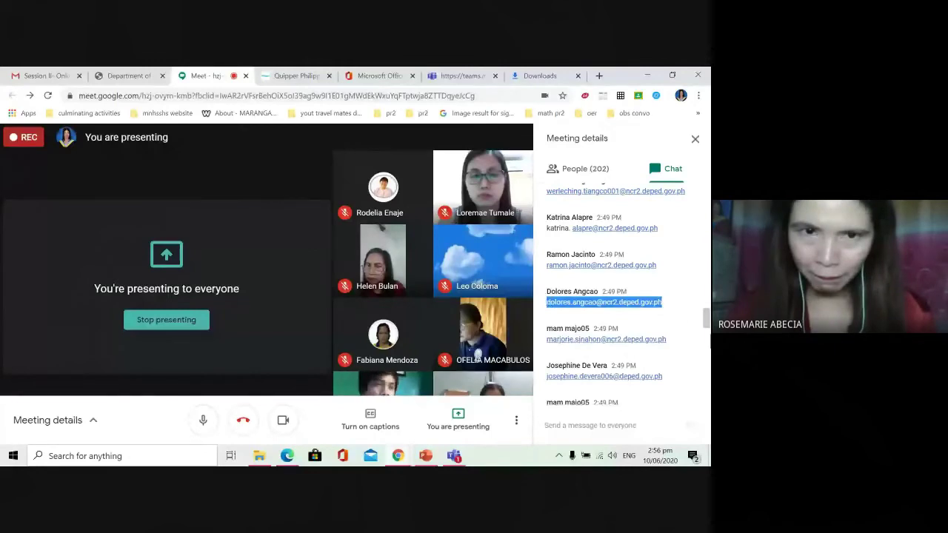
{"action": "key", "text": "alt+Tab"}
{"action": "key", "text": "ctrl+v"}
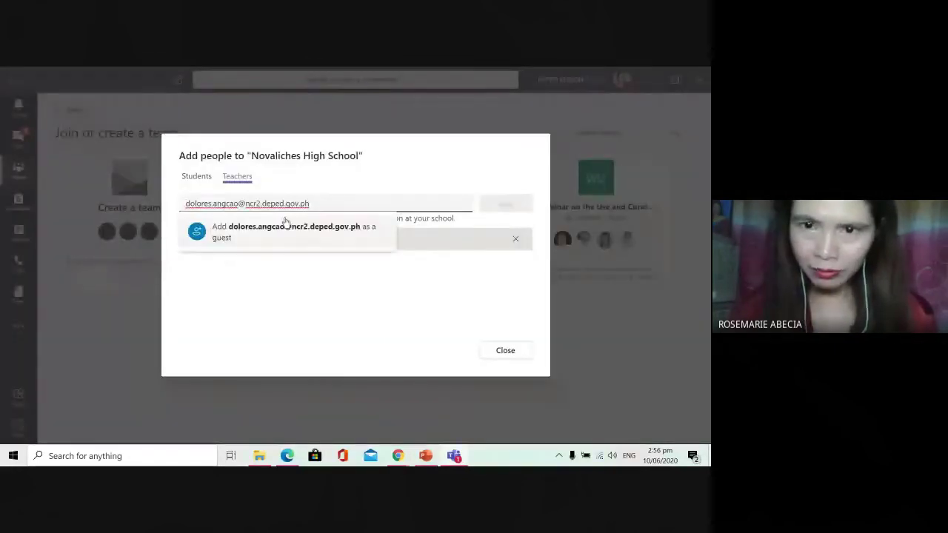
{"action": "left_click", "coordinate": [286, 223]}
{"action": "key", "text": "Return"}
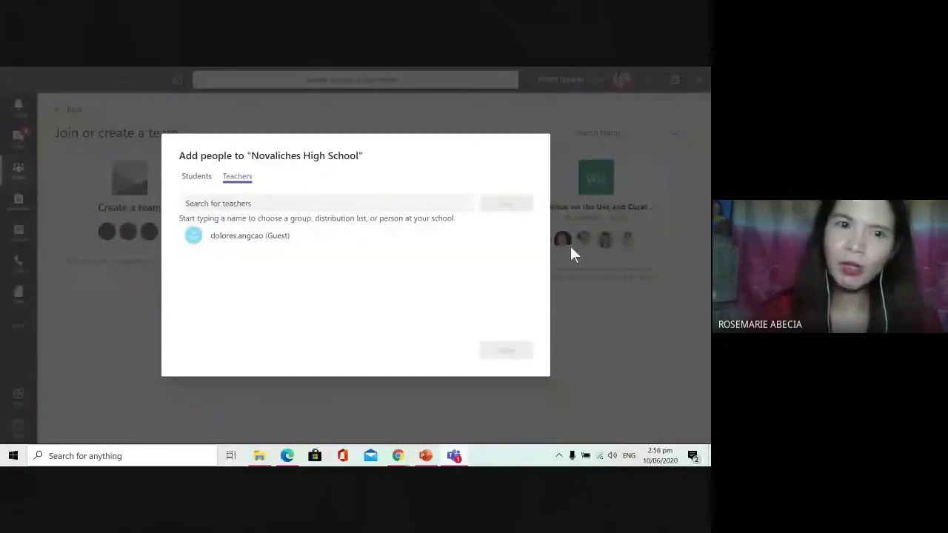
Step: Review the Students list, close the dialog, and post 'hi good afternoon' in General
{"action": "left_click", "coordinate": [196, 176]}
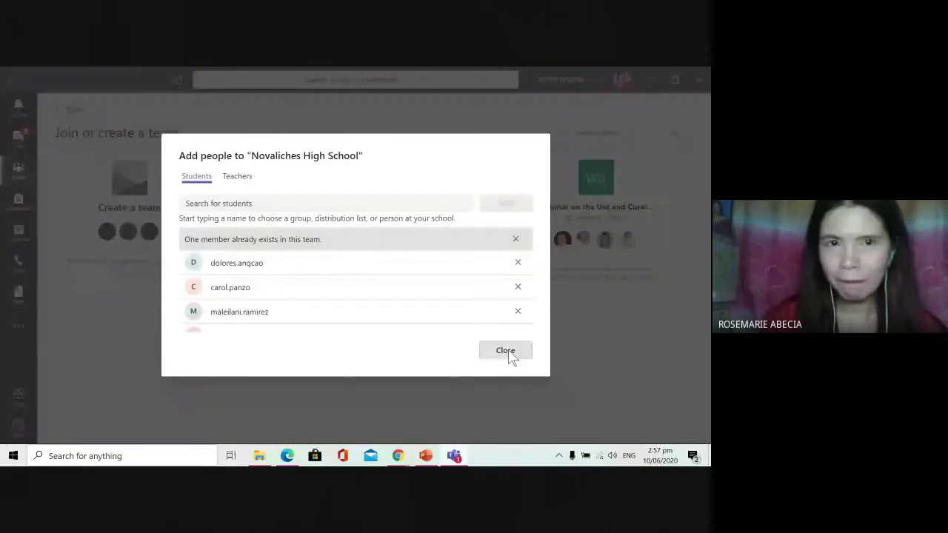
{"action": "left_click", "coordinate": [507, 352]}
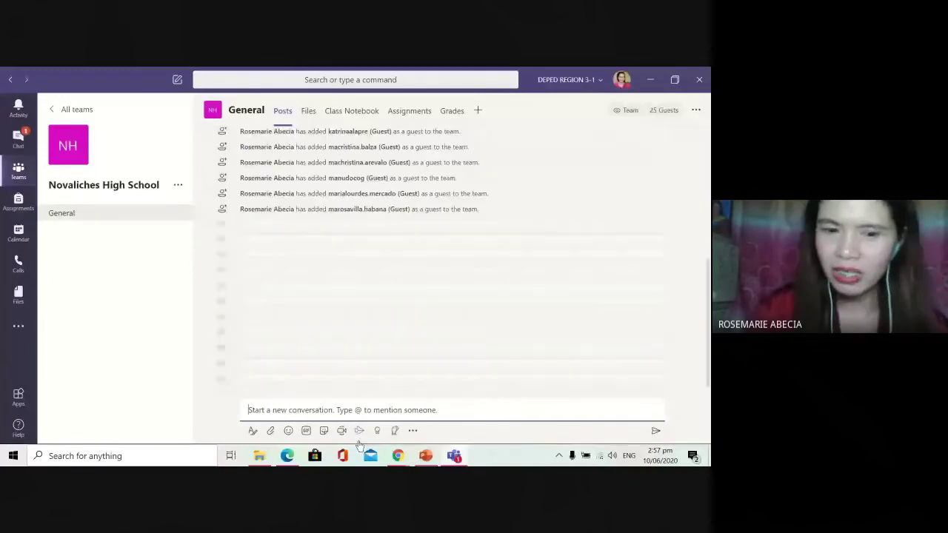
{"action": "type", "text": "hi go"}
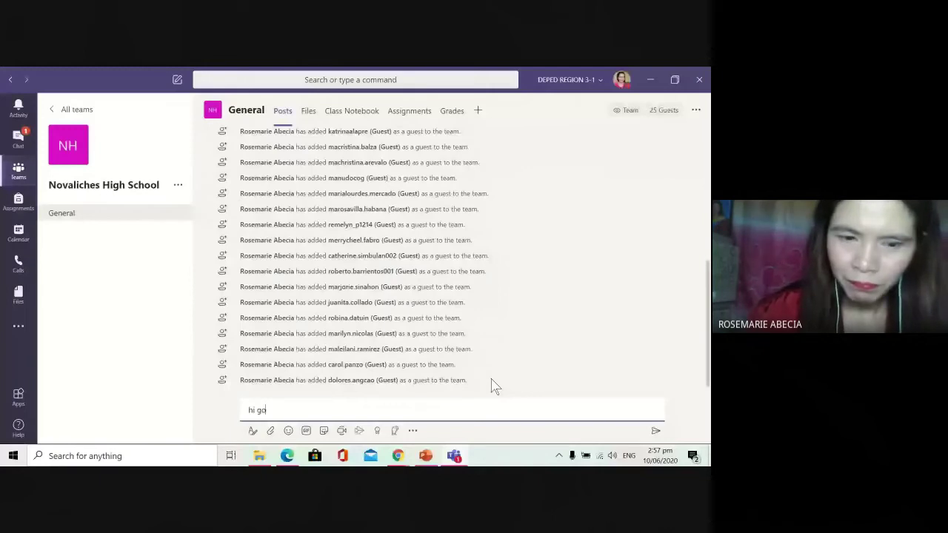
{"action": "type", "text": "od"}
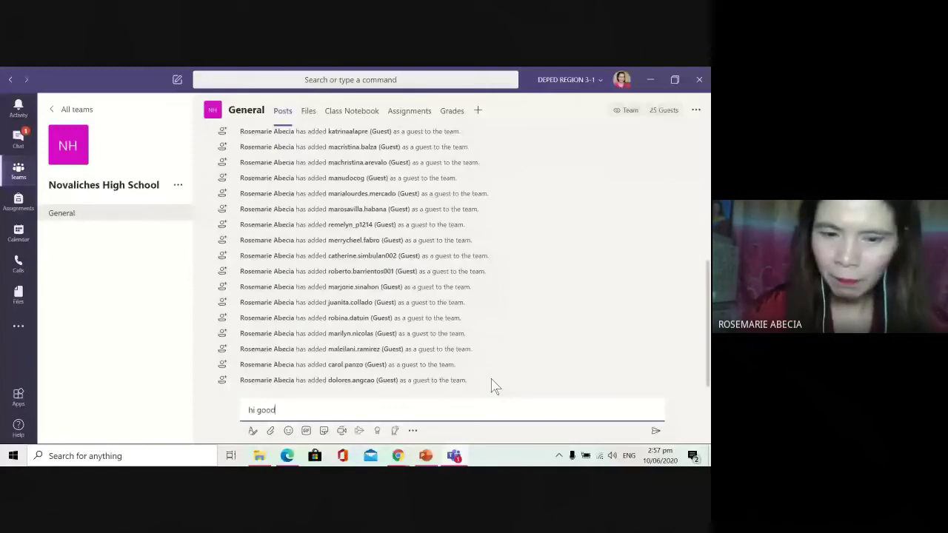
{"action": "type", "text": " afternoon"}
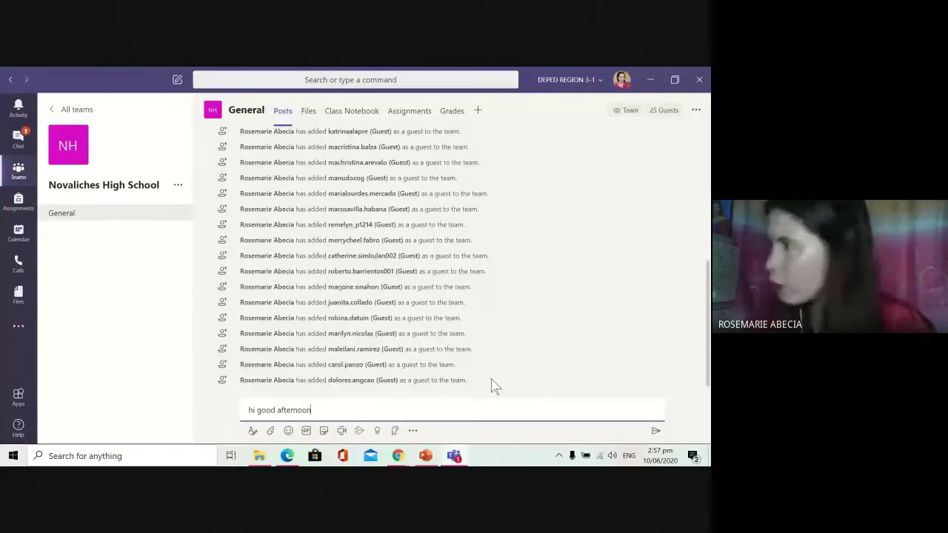
{"action": "key", "text": "Return"}
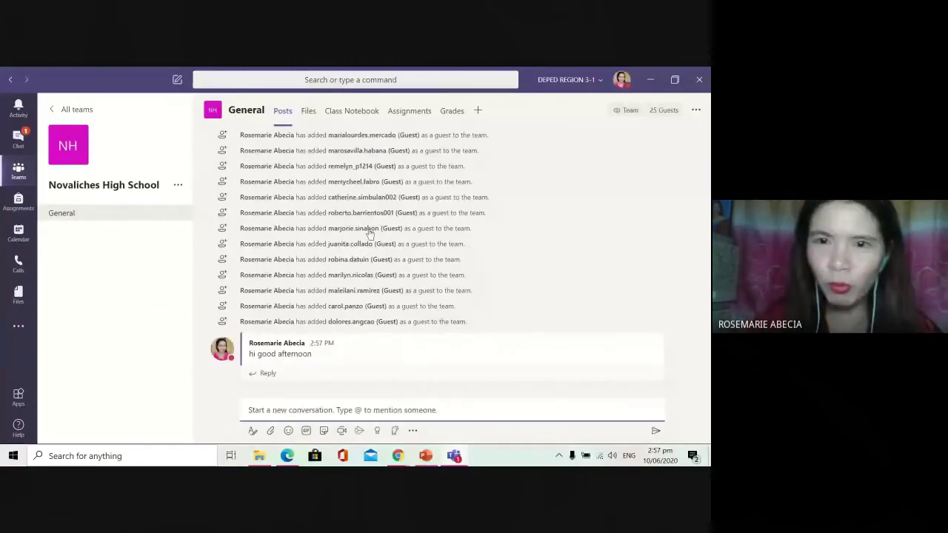
{"action": "mouse_move", "coordinate": [368, 250]}
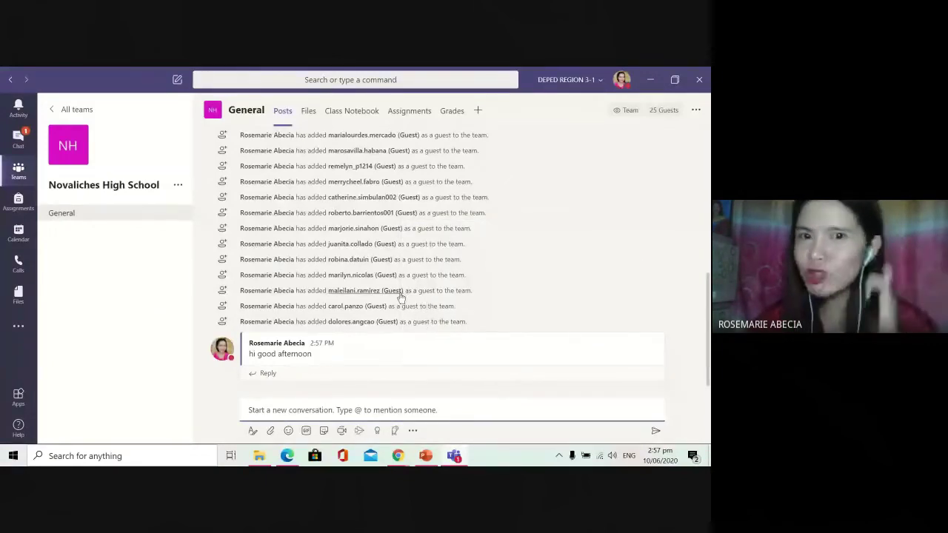
{"action": "mouse_move", "coordinate": [404, 296]}
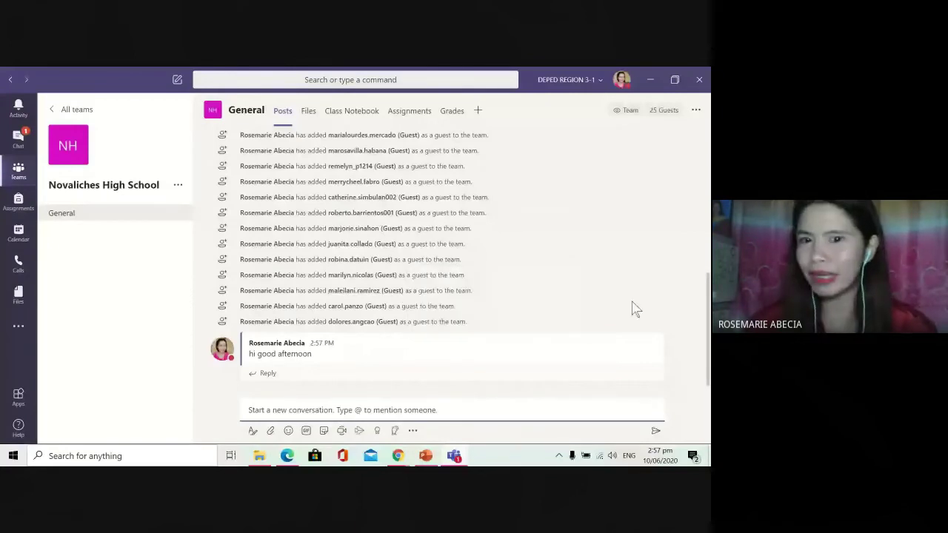
{"action": "mouse_move", "coordinate": [645, 366]}
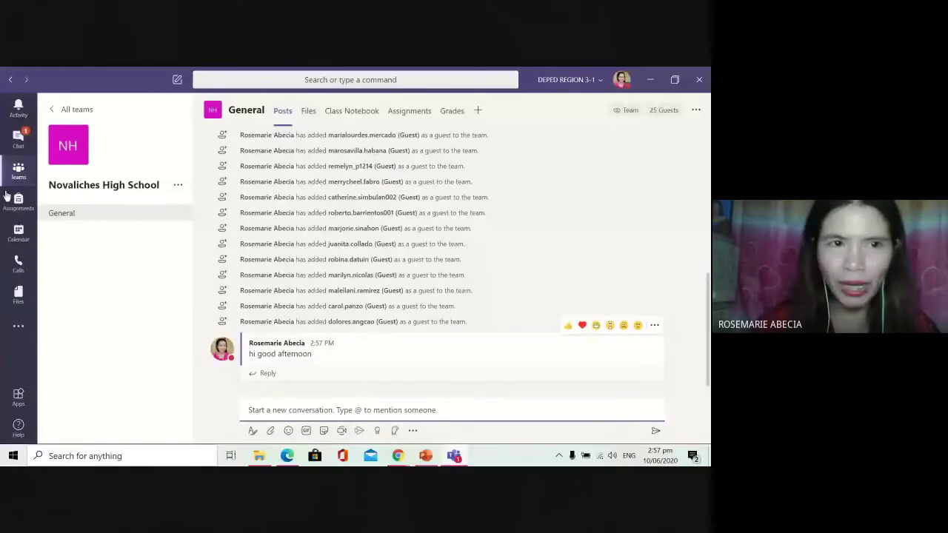
Step: Return to the All teams grid, scroll down, and select the Novaliches High School tile
{"action": "left_click", "coordinate": [56, 108]}
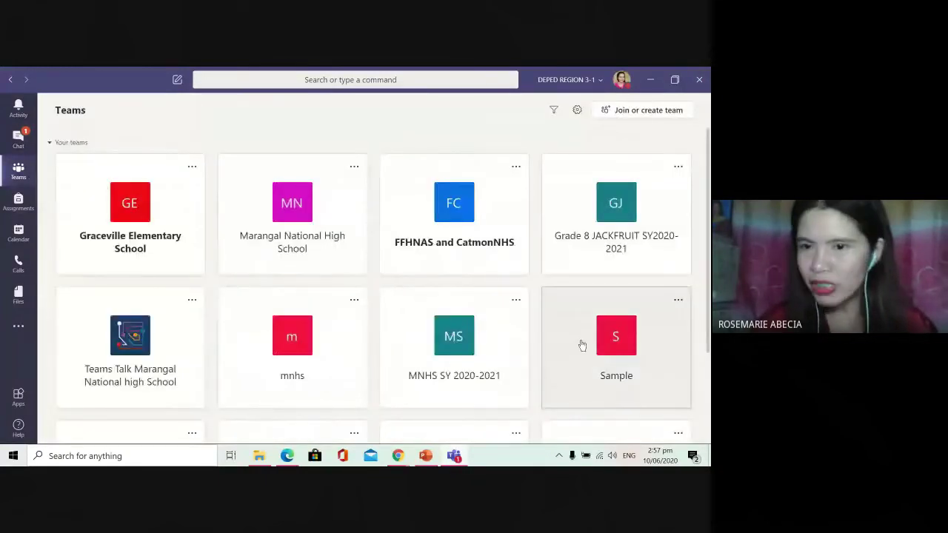
{"action": "scroll", "coordinate": [578, 344], "scroll_direction": "down", "scroll_amount": 3}
{"action": "left_click", "coordinate": [615, 392]}
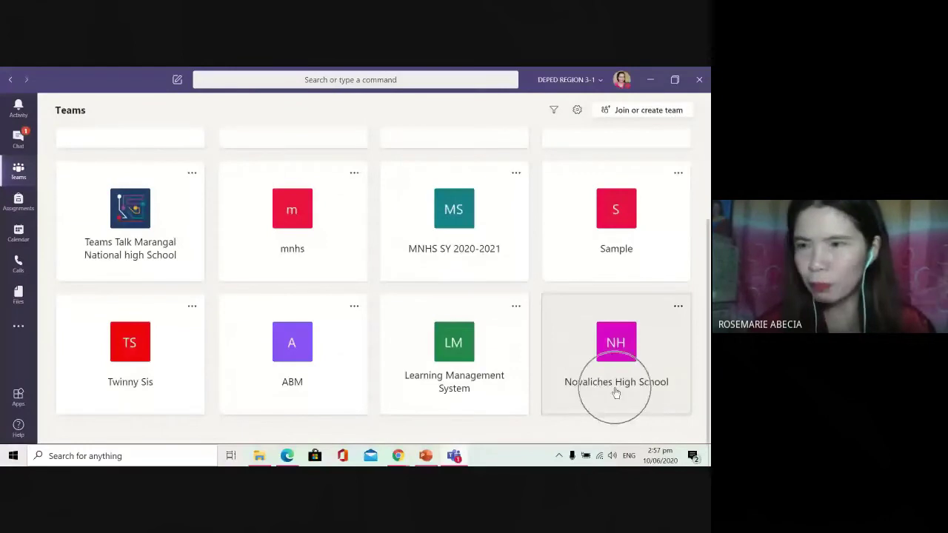
{"action": "left_click", "coordinate": [616, 393]}
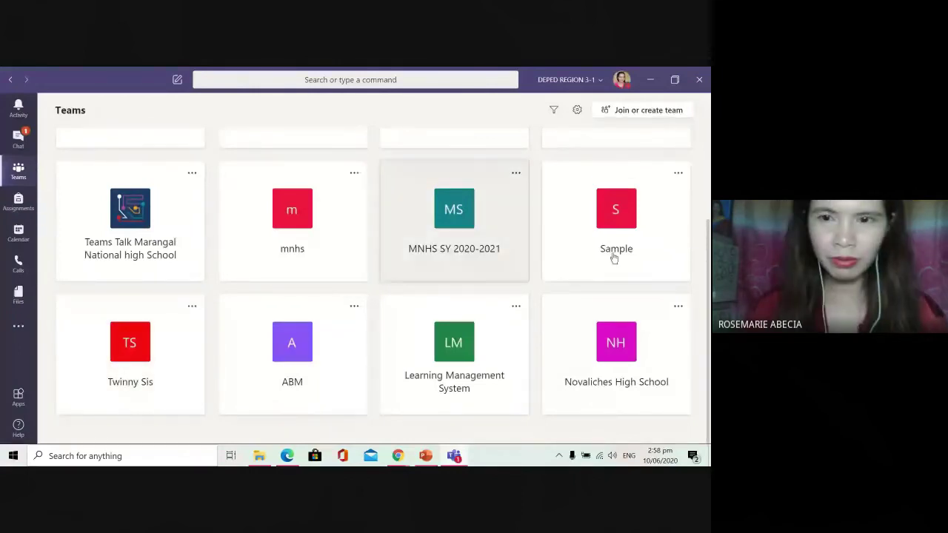
Step: Open Novaliches High School's Add member for teachers, search a teacher's name, then close the dialog
{"action": "left_click", "coordinate": [592, 364]}
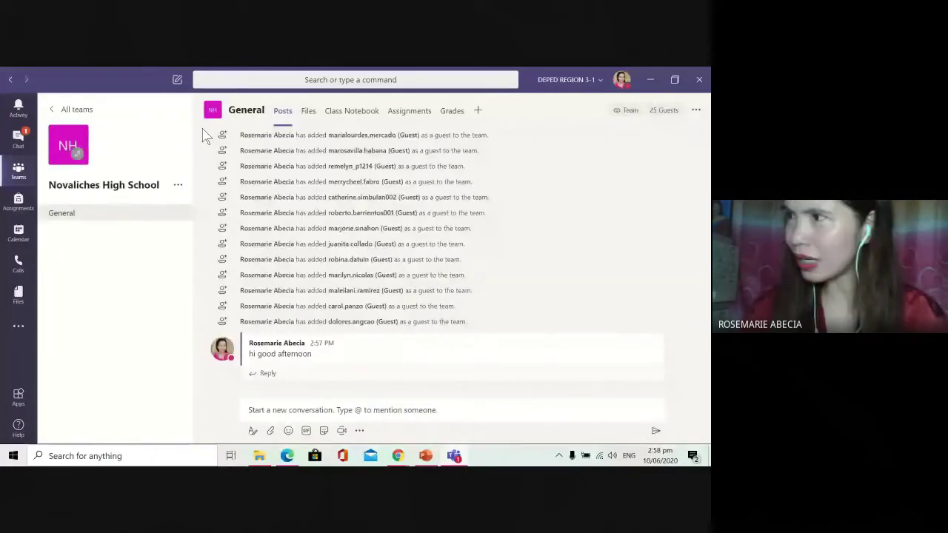
{"action": "left_click", "coordinate": [178, 184]}
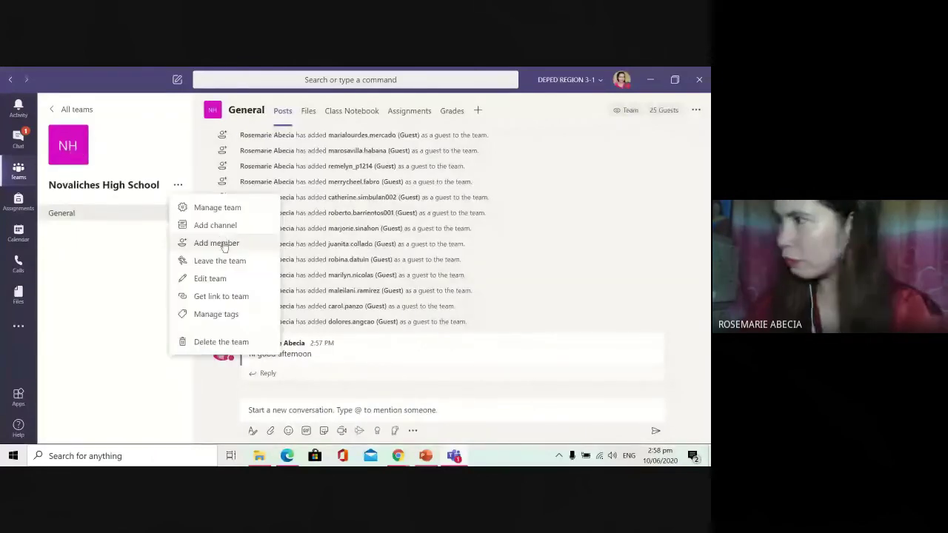
{"action": "left_click", "coordinate": [437, 230]}
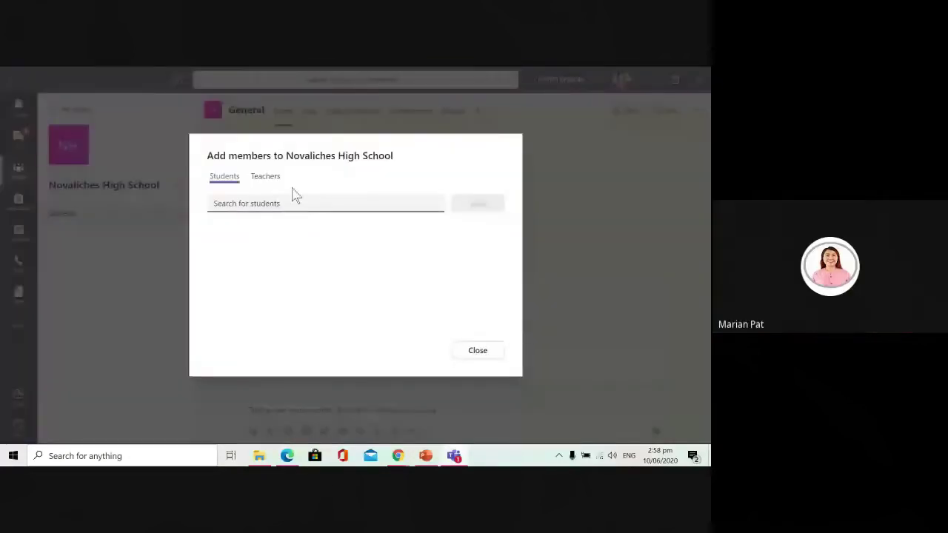
{"action": "left_click", "coordinate": [271, 184]}
{"action": "left_click", "coordinate": [271, 179]}
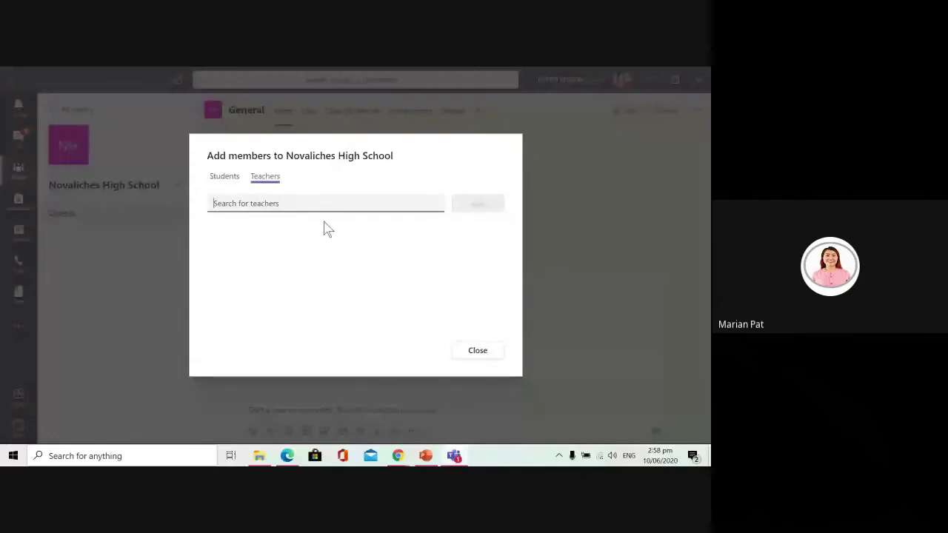
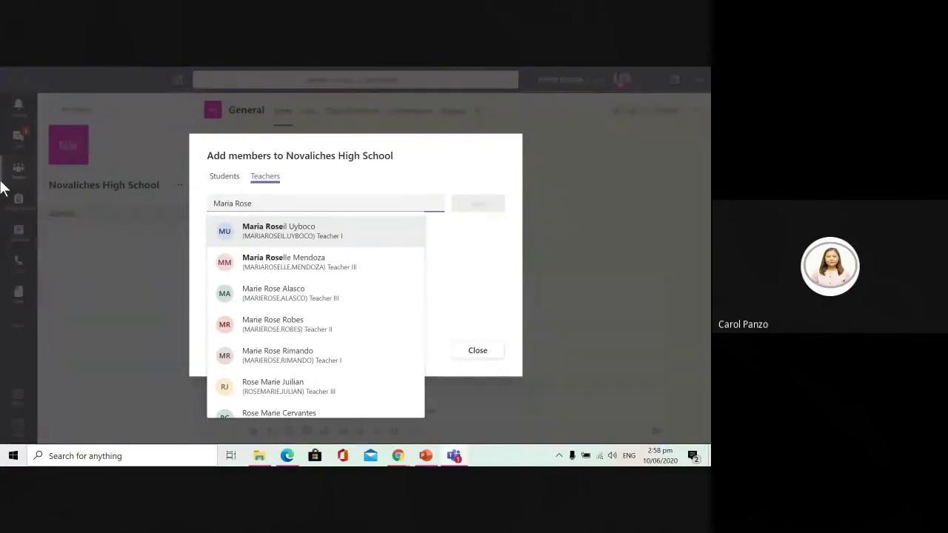
{"action": "left_click", "coordinate": [662, 252]}
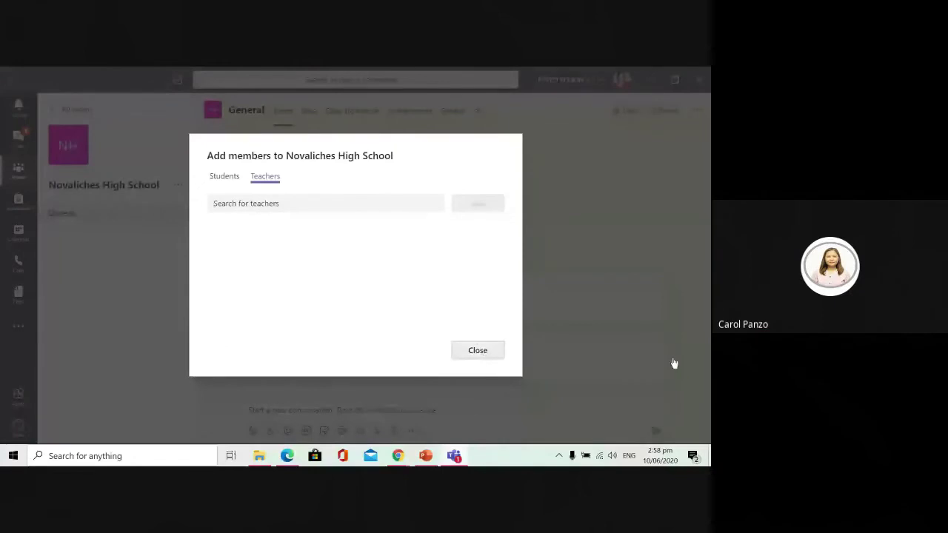
{"action": "left_click", "coordinate": [478, 350]}
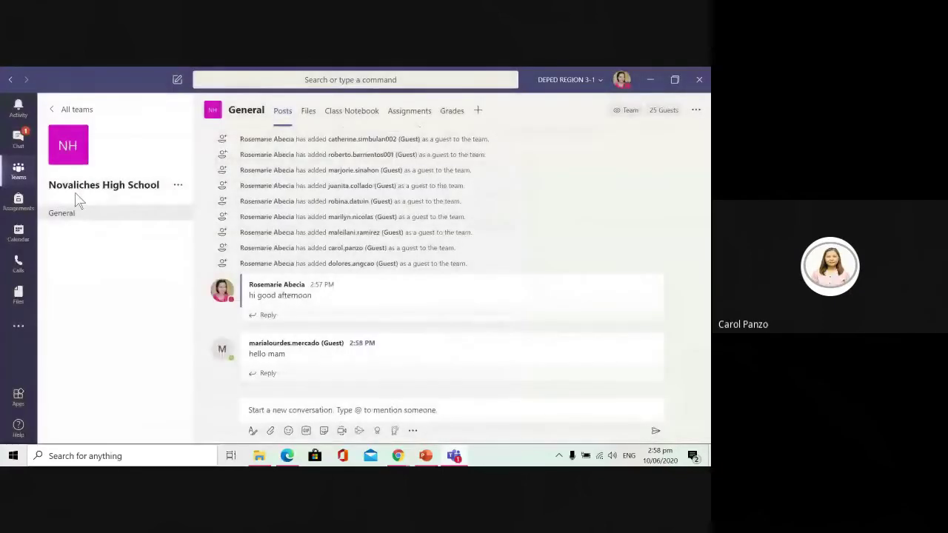
Step: Go back to the All teams grid and scroll down to the remaining team tiles
{"action": "left_click", "coordinate": [77, 202]}
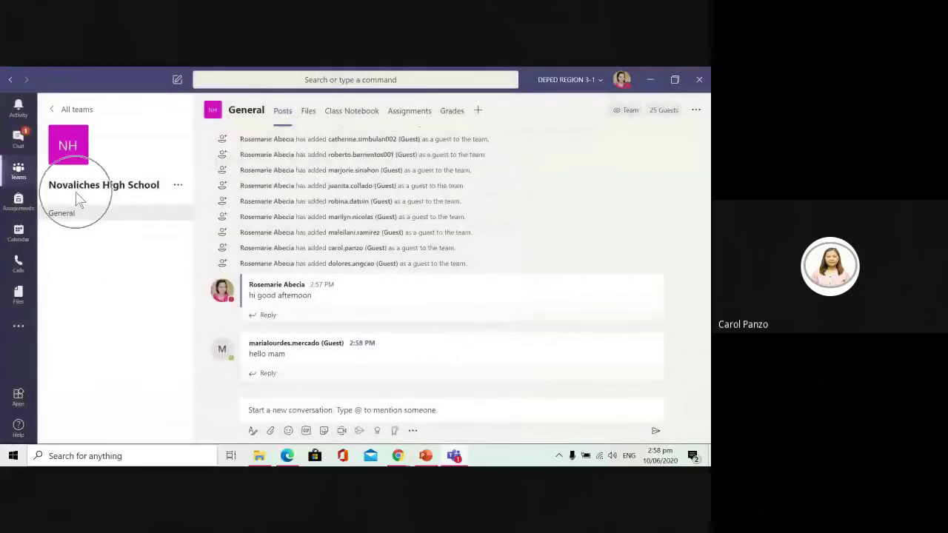
{"action": "left_click", "coordinate": [82, 201]}
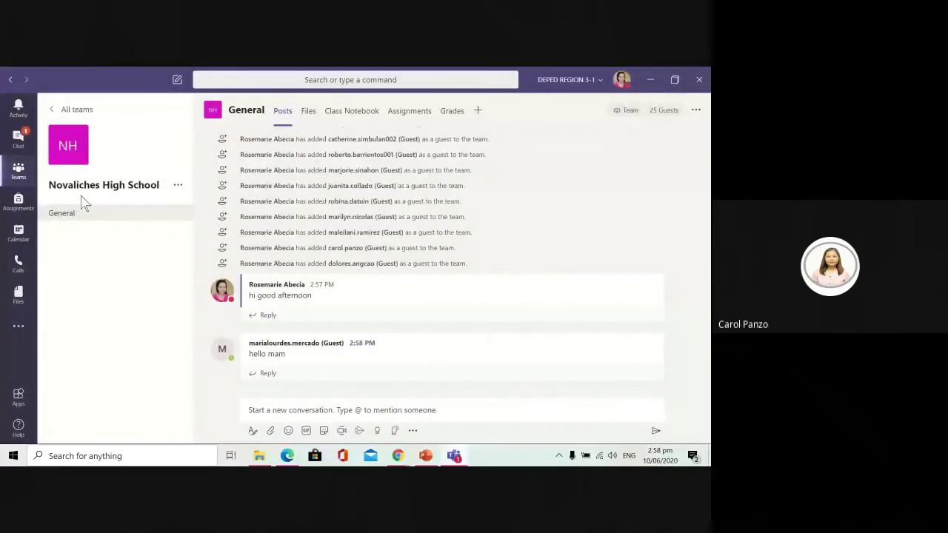
{"action": "left_click", "coordinate": [82, 198]}
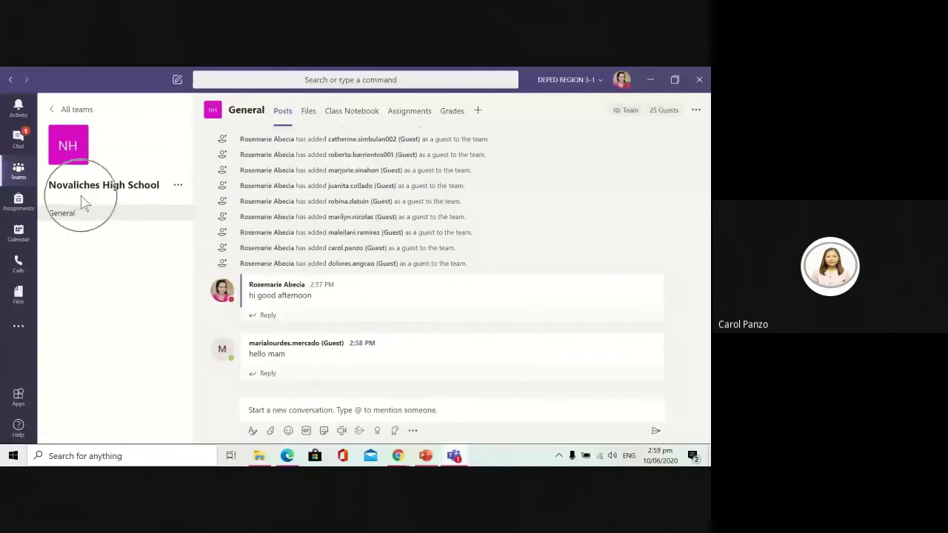
{"action": "left_click", "coordinate": [82, 199]}
{"action": "left_click", "coordinate": [84, 204]}
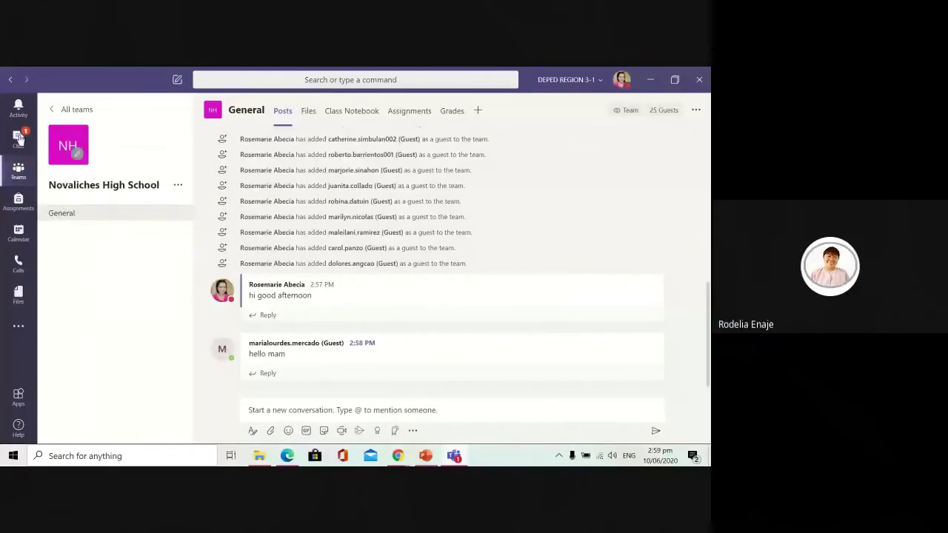
{"action": "left_click", "coordinate": [83, 191]}
{"action": "left_click", "coordinate": [53, 115]}
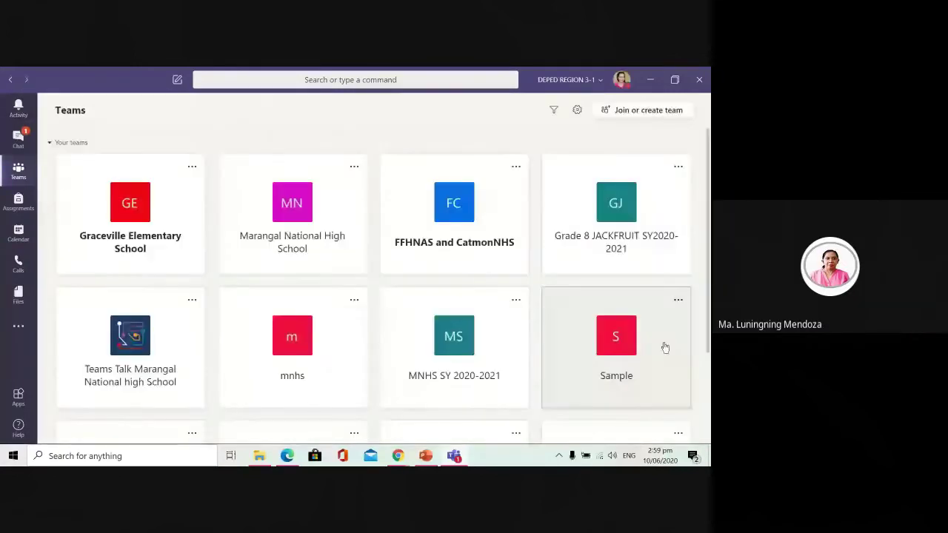
{"action": "scroll", "coordinate": [702, 395], "scroll_direction": "down", "scroll_amount": 3}
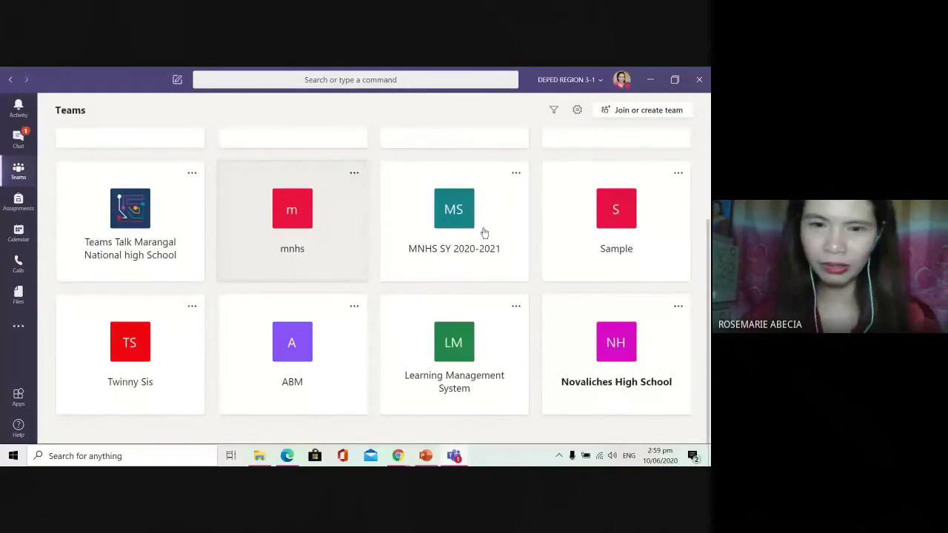
{"action": "left_click", "coordinate": [402, 458]}
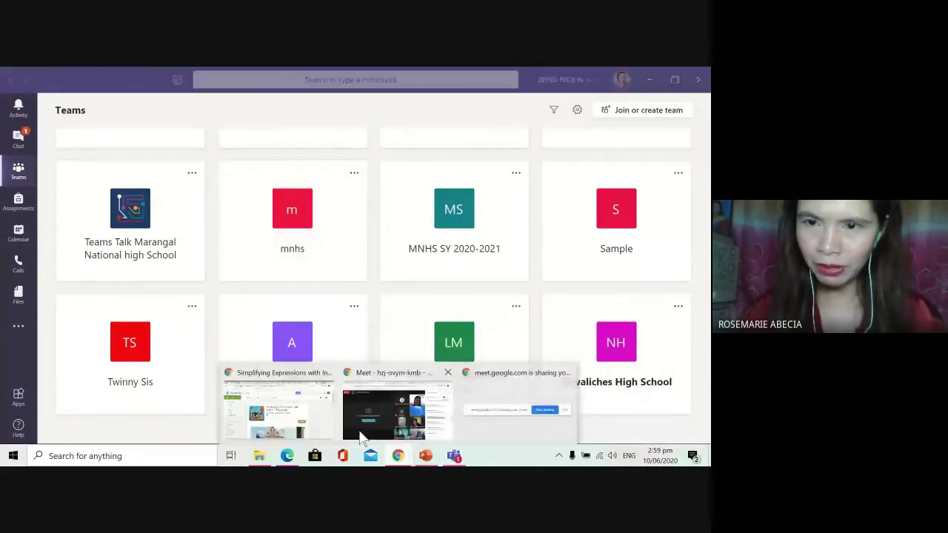
{"action": "left_click", "coordinate": [362, 439]}
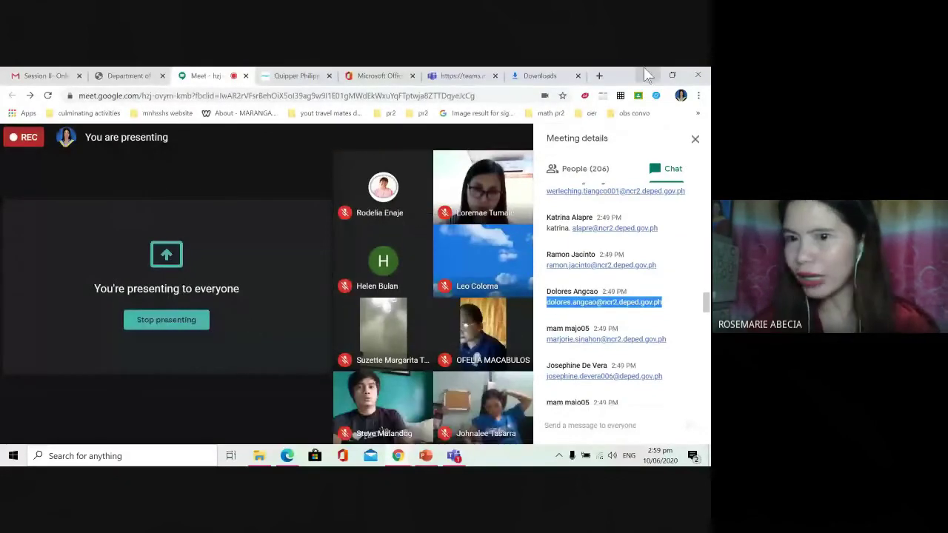
{"action": "left_click", "coordinate": [646, 74]}
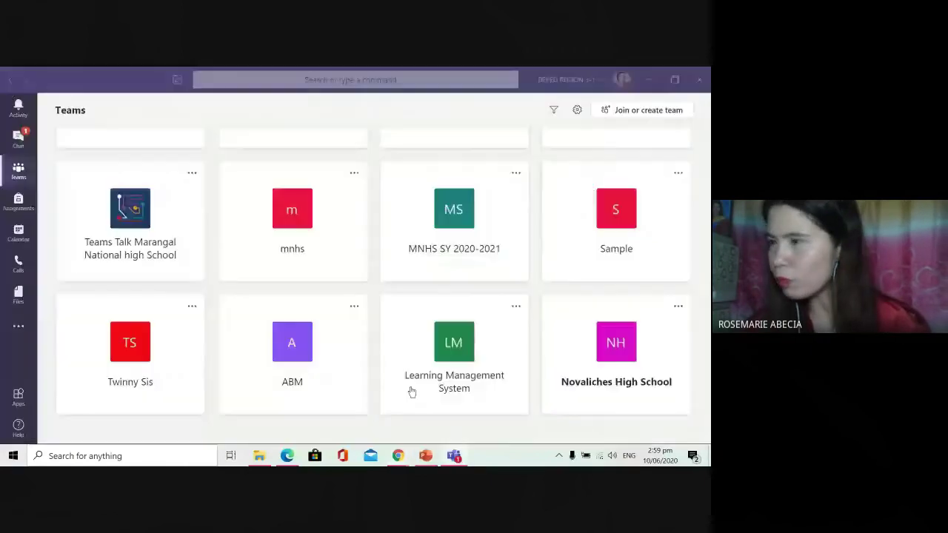
{"action": "left_click", "coordinate": [629, 371]}
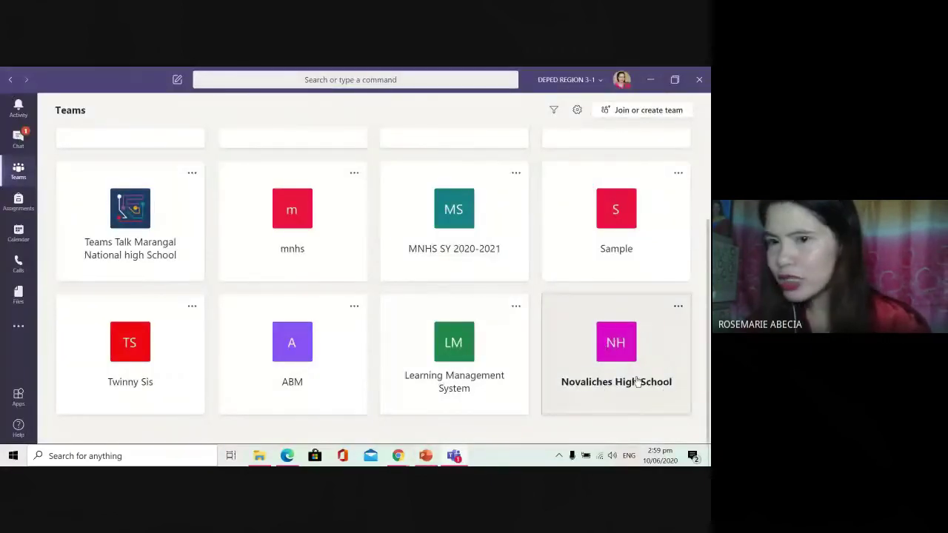
{"action": "left_click", "coordinate": [636, 380]}
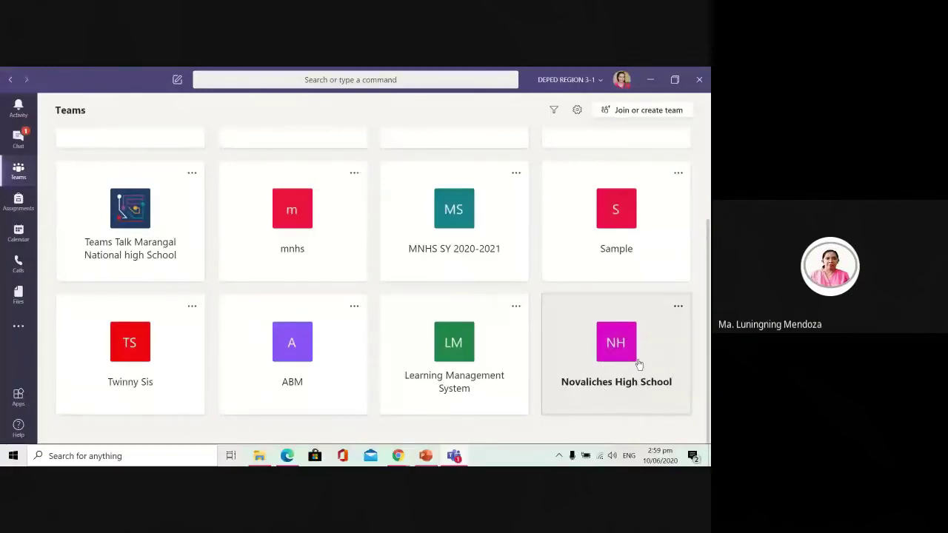
{"action": "left_click", "coordinate": [677, 309]}
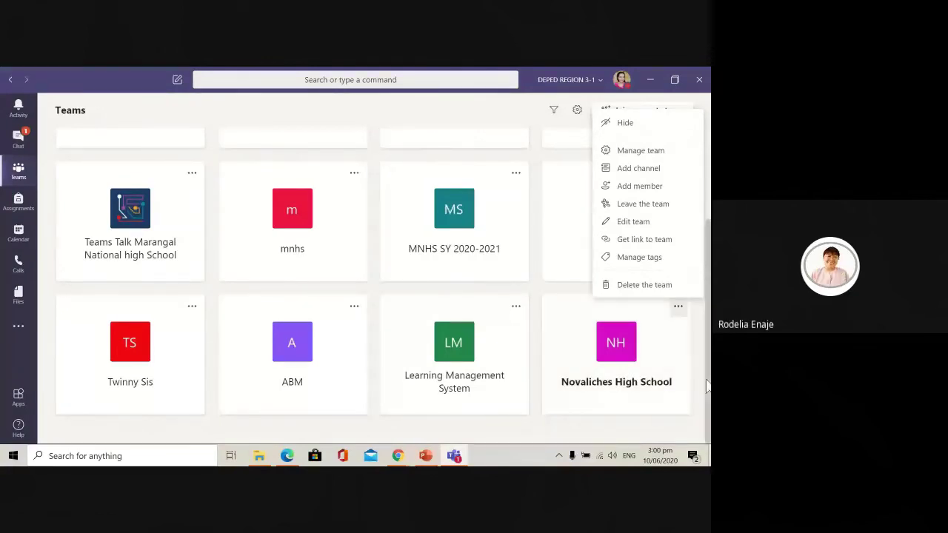
{"action": "scroll", "coordinate": [699, 392], "scroll_direction": "up", "scroll_amount": 2}
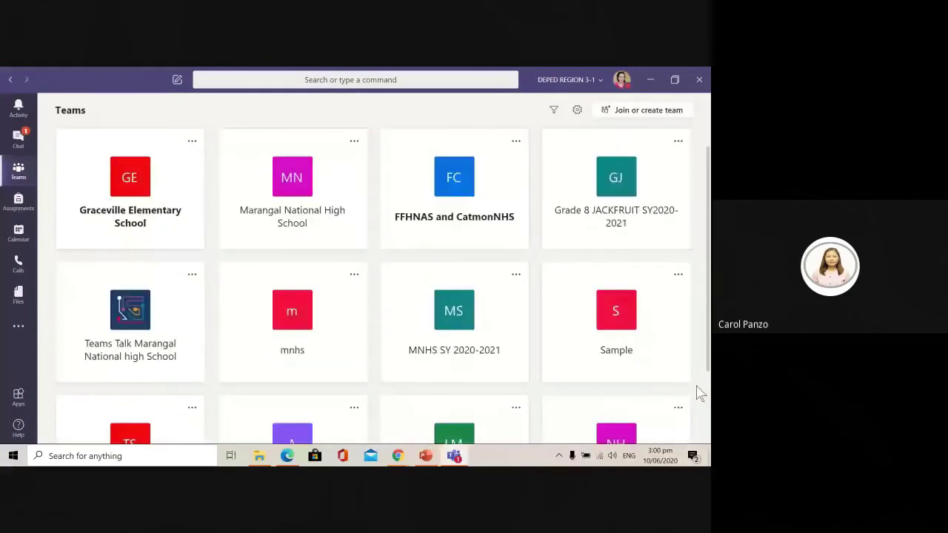
{"action": "scroll", "coordinate": [689, 372], "scroll_direction": "down", "scroll_amount": 1}
{"action": "scroll", "coordinate": [689, 373], "scroll_direction": "down", "scroll_amount": 1}
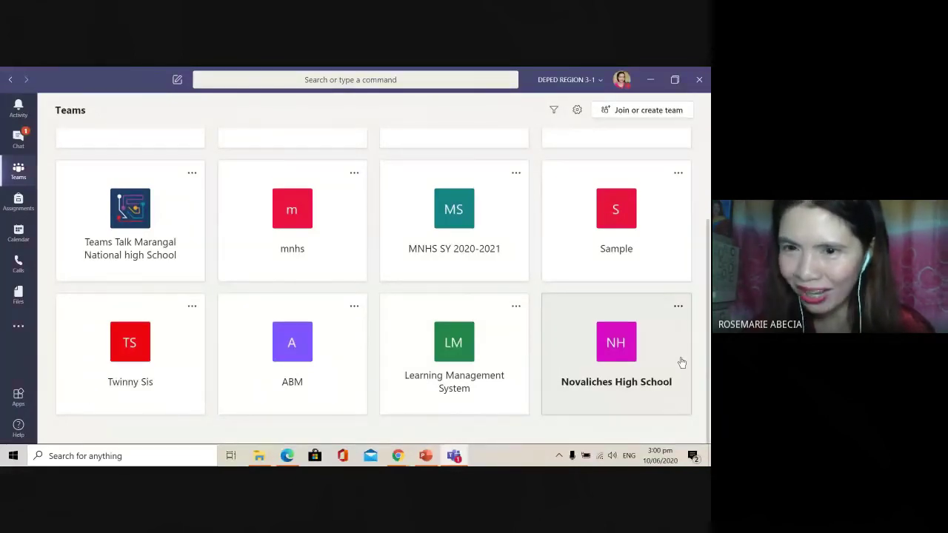
{"action": "left_click", "coordinate": [625, 365]}
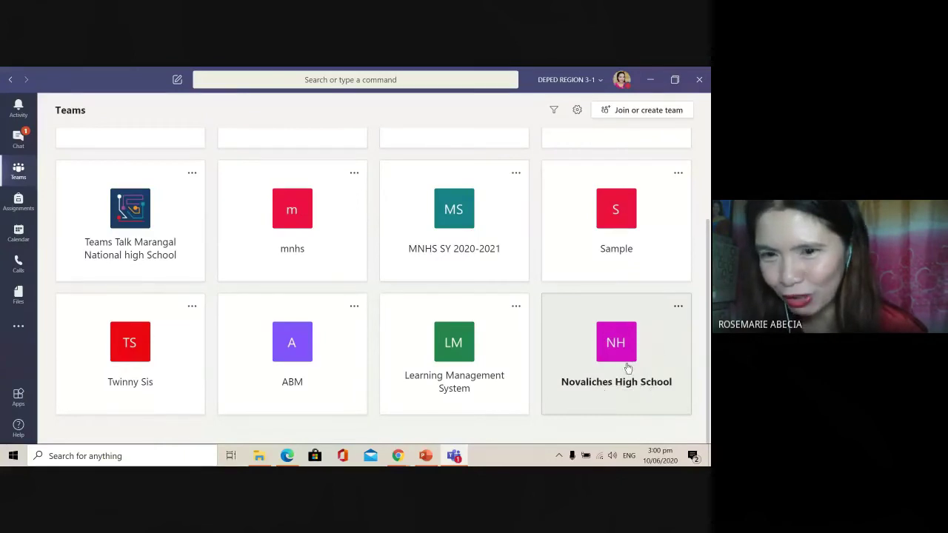
{"action": "left_click", "coordinate": [628, 369]}
{"action": "left_click", "coordinate": [627, 363]}
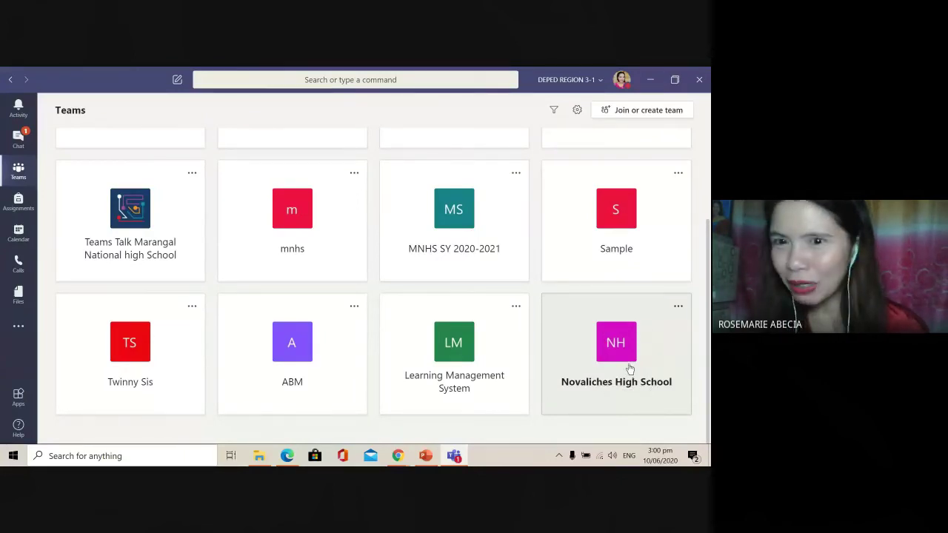
{"action": "left_click", "coordinate": [622, 359]}
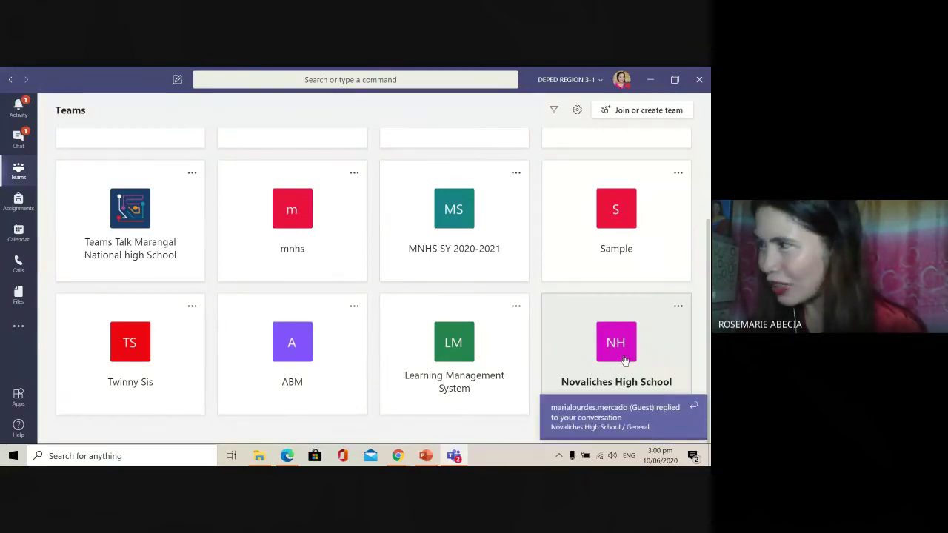
{"action": "left_click", "coordinate": [624, 361]}
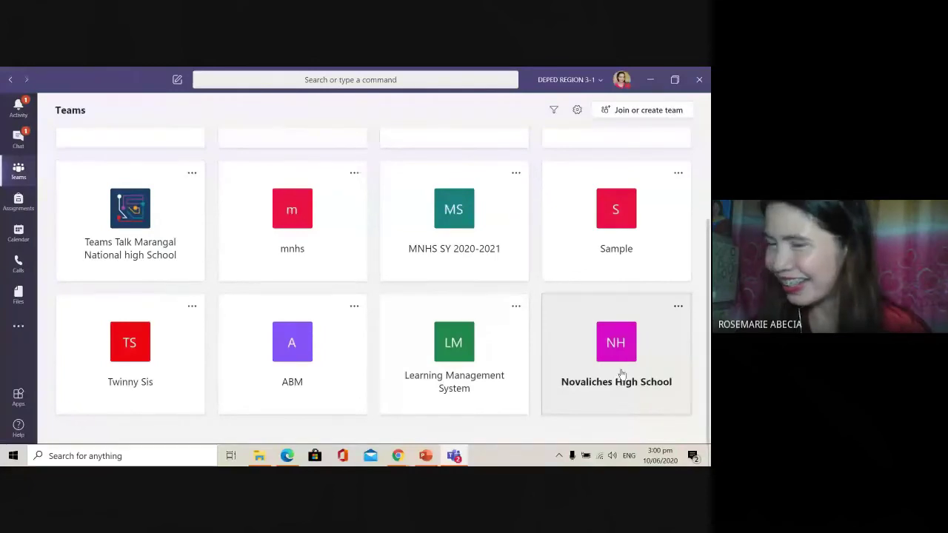
Step: Open the Novaliches High School tile and show its team options menu
{"action": "left_click", "coordinate": [614, 356]}
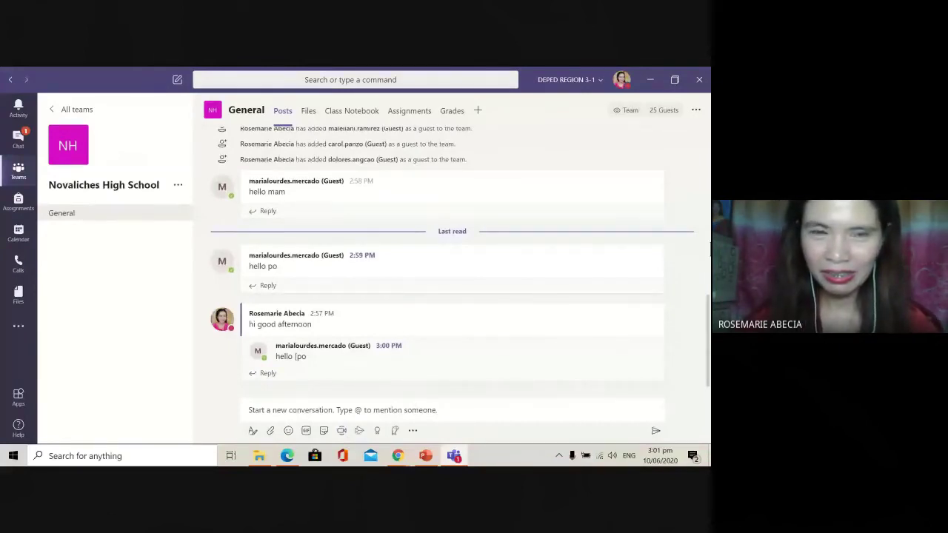
{"action": "left_click", "coordinate": [178, 185]}
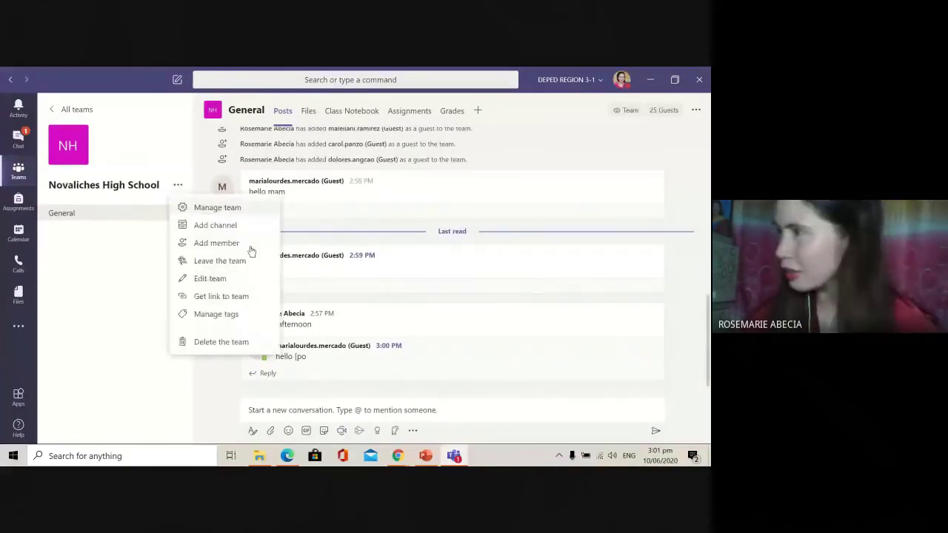
Step: Search Add members for the guest by full name, then by their school e-mail address instead
{"action": "left_click", "coordinate": [217, 244]}
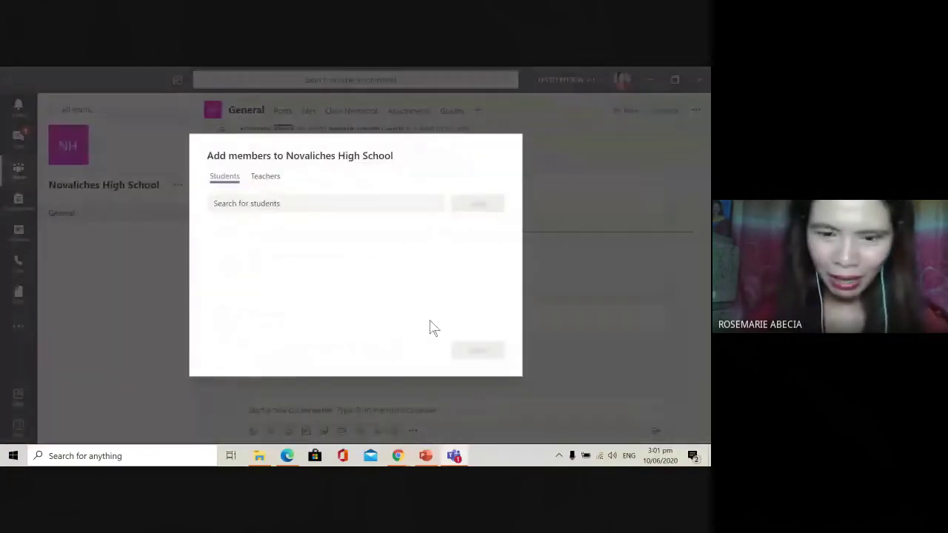
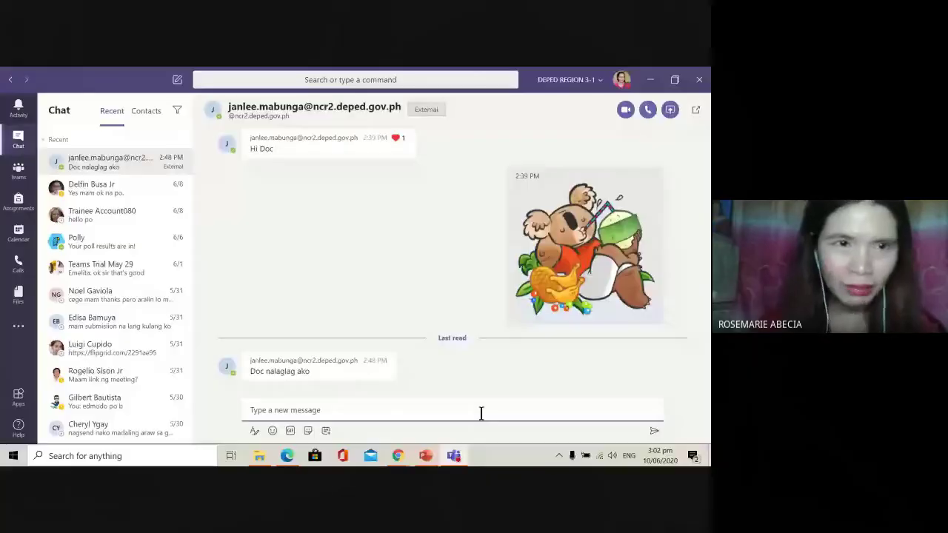
Step: Open the Novaliches High School team's General channel and bring up the team's more-options menu
{"action": "left_click", "coordinate": [20, 175]}
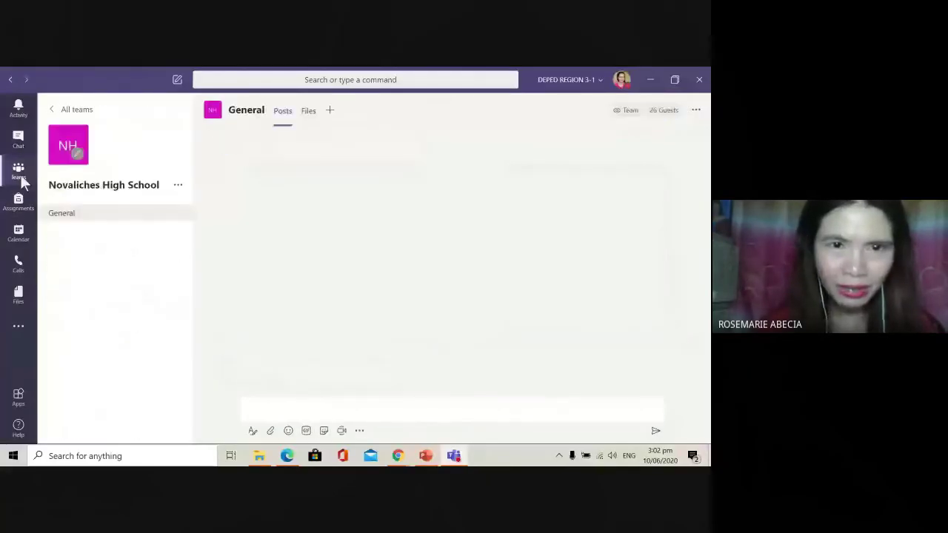
{"action": "left_click", "coordinate": [178, 185]}
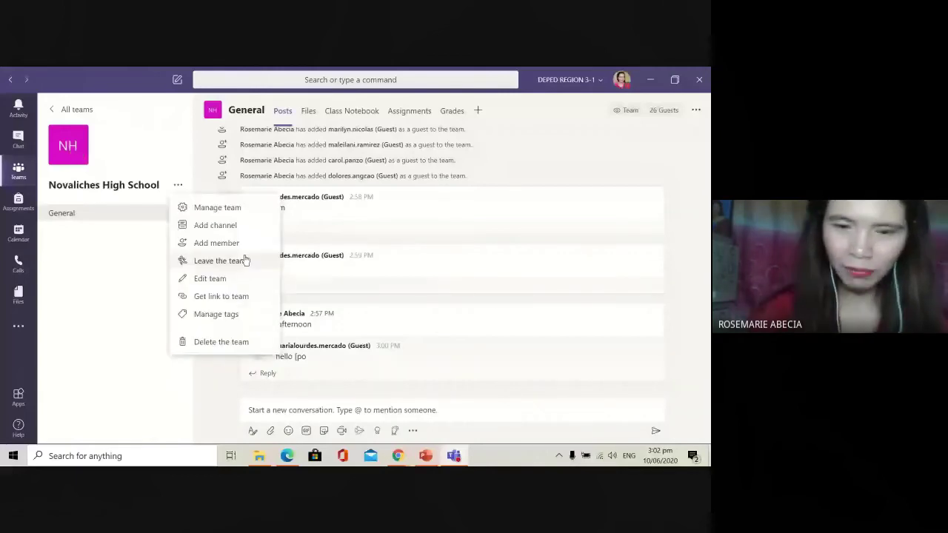
Step: Try adding the suggested guest teacher on the Teachers tab, then dismiss the already-a-member notice
{"action": "left_click", "coordinate": [216, 243]}
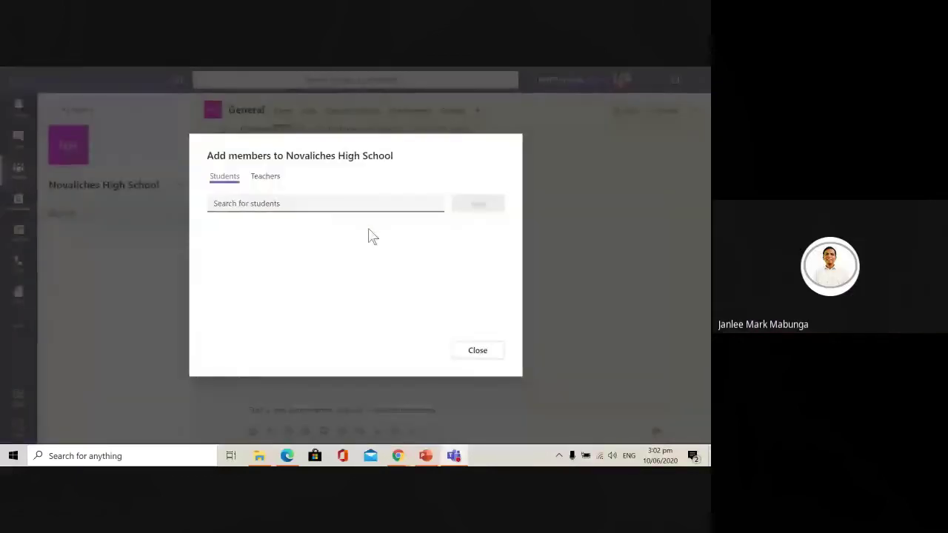
{"action": "left_click", "coordinate": [264, 182]}
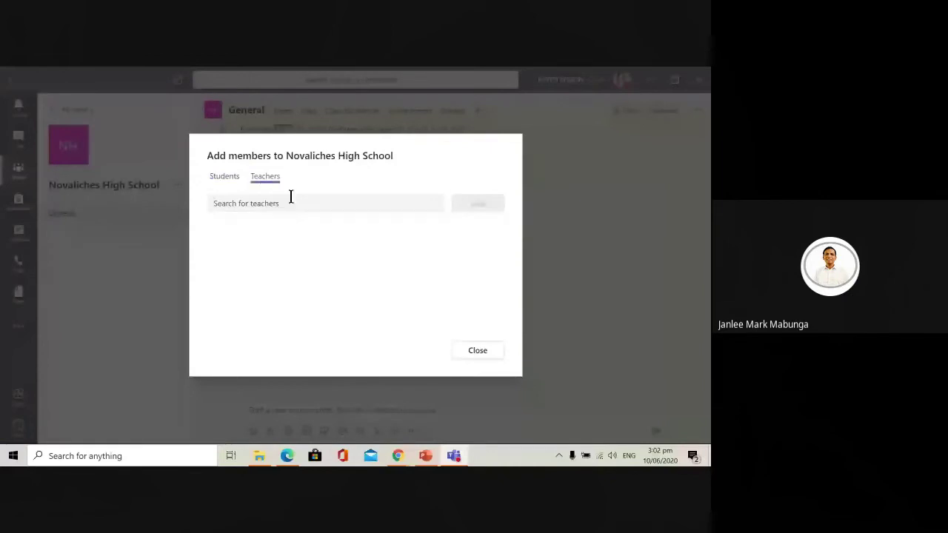
{"action": "type", "text": "jan"}
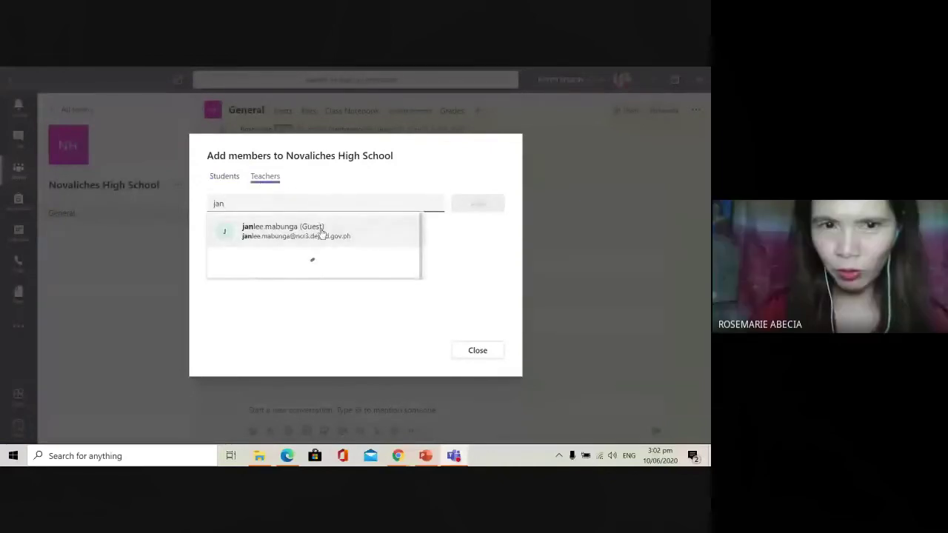
{"action": "left_click", "coordinate": [322, 232]}
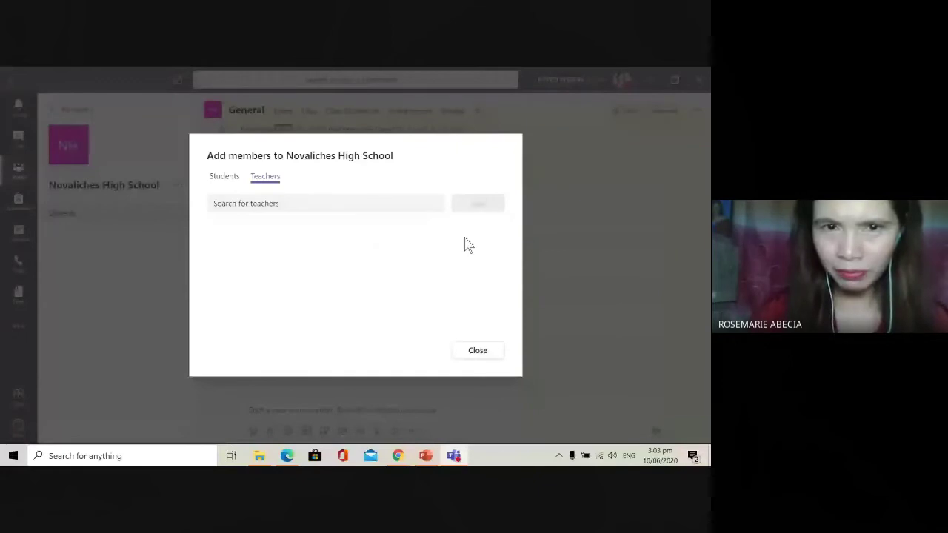
{"action": "key", "text": "Return"}
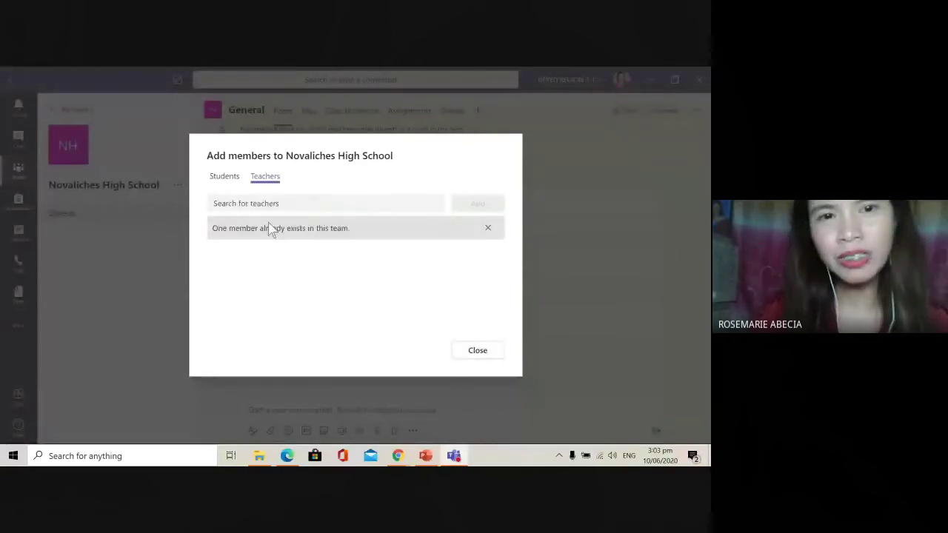
{"action": "left_click", "coordinate": [488, 230]}
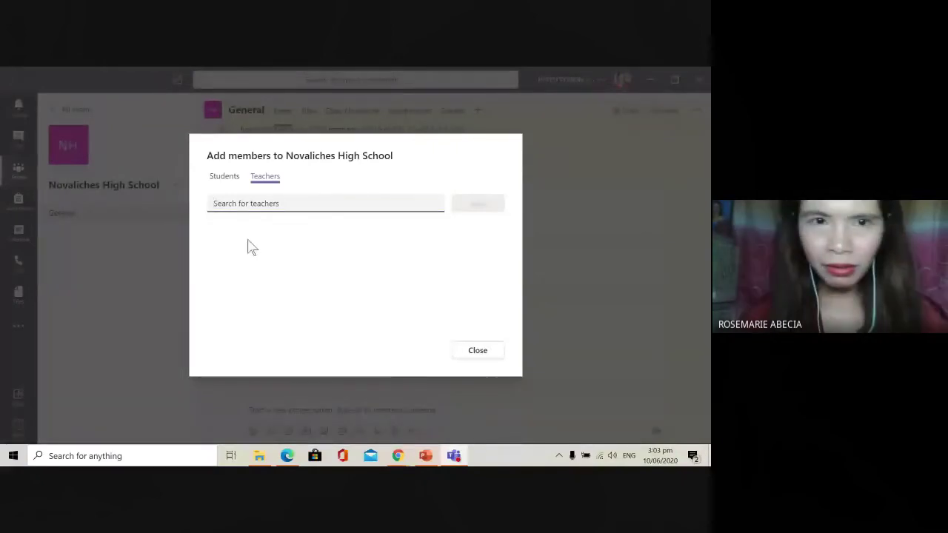
Step: Add a new guest teacher by the teacher's e-mail address, then close the add-members window
{"action": "left_click", "coordinate": [313, 205]}
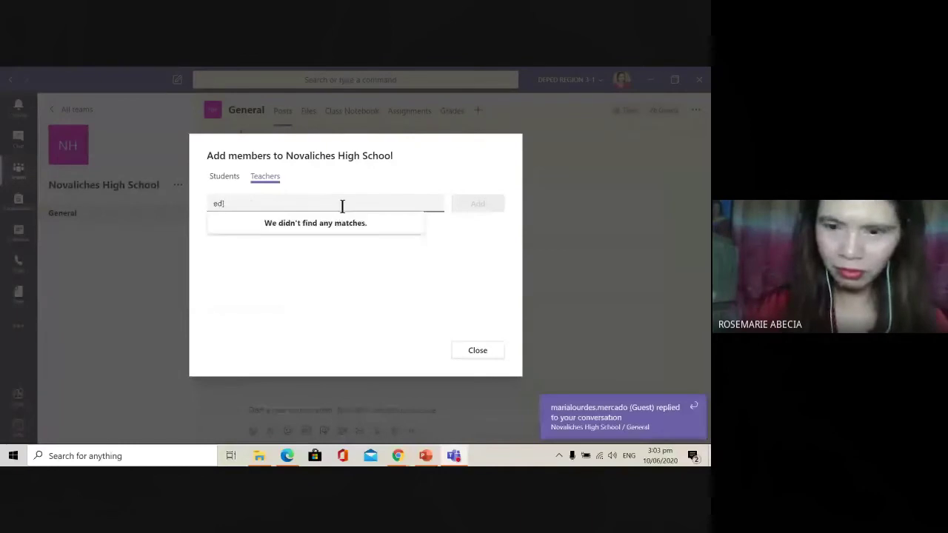
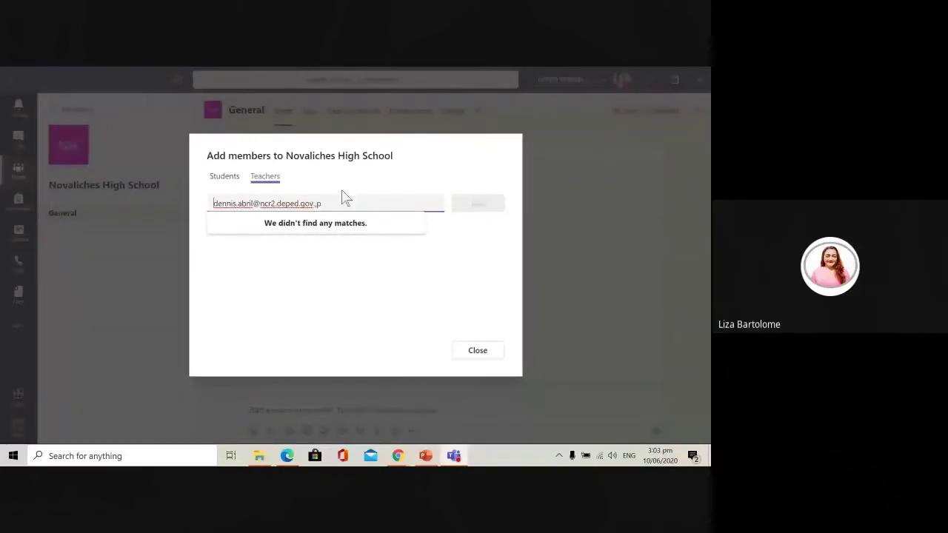
{"action": "left_click", "coordinate": [338, 202]}
{"action": "type", "text": "h"}
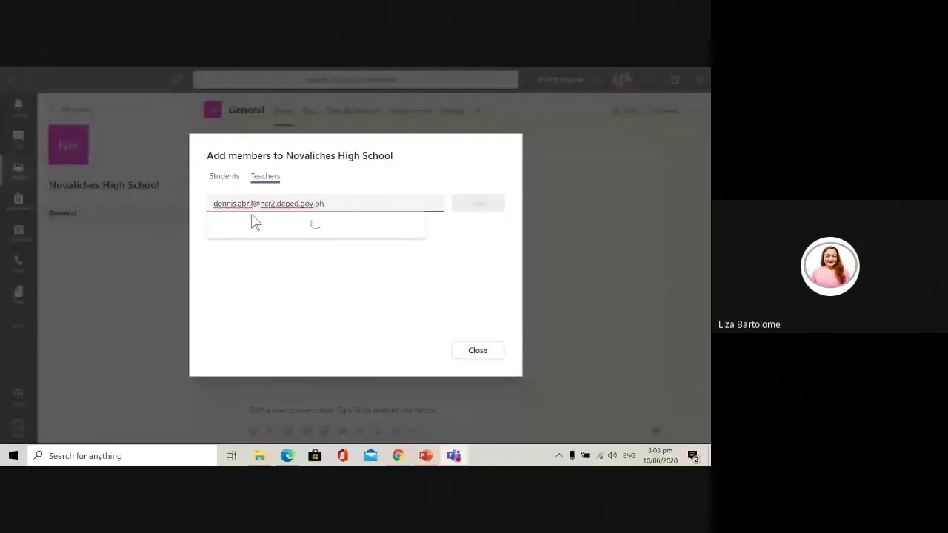
{"action": "left_click", "coordinate": [256, 238]}
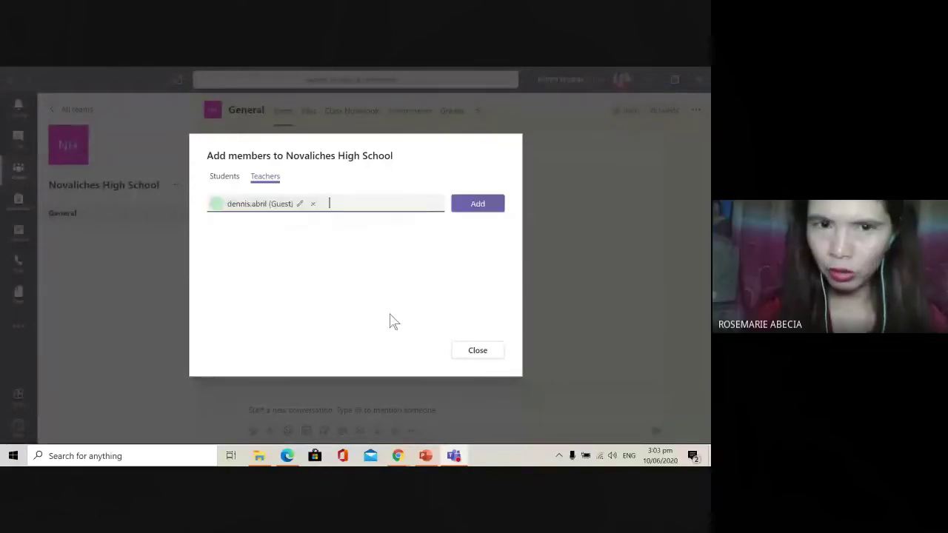
{"action": "left_click", "coordinate": [477, 203]}
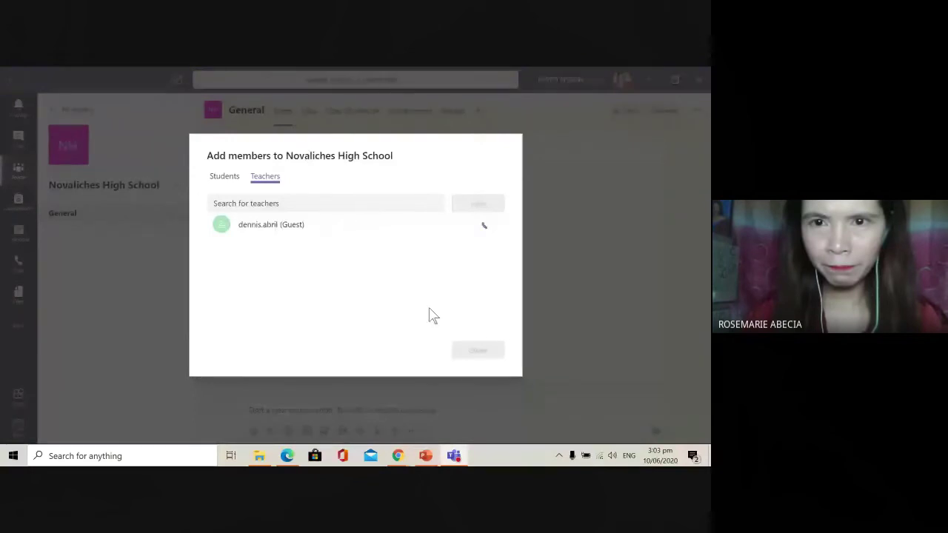
{"action": "left_click", "coordinate": [488, 228]}
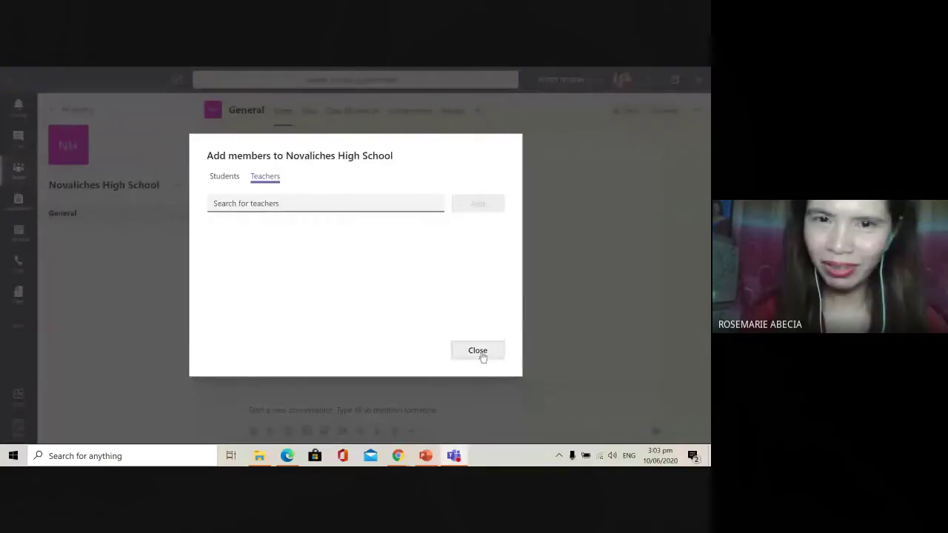
{"action": "left_click", "coordinate": [479, 355]}
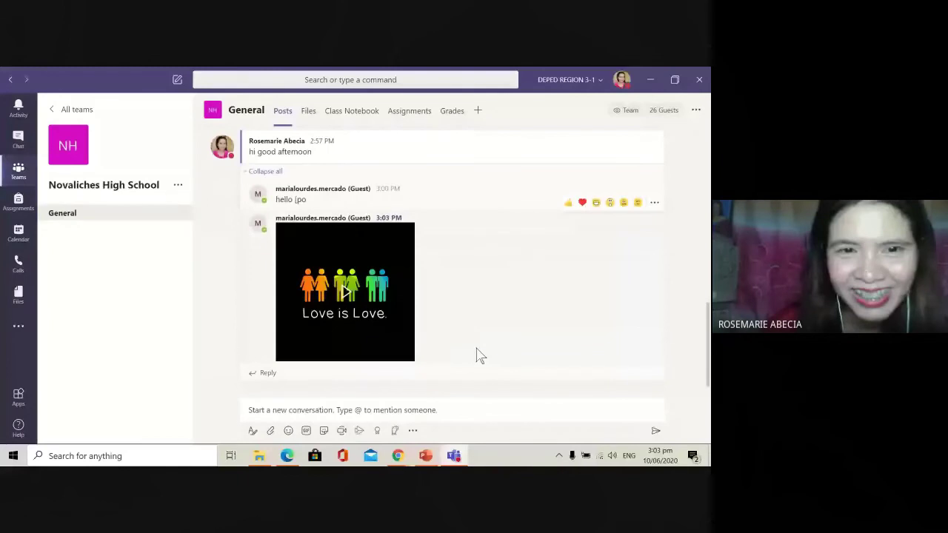
Step: Scroll through earlier General channel posts, then bring up the Novaliches High School team's options
{"action": "scroll", "coordinate": [485, 357], "scroll_direction": "up", "scroll_amount": 5}
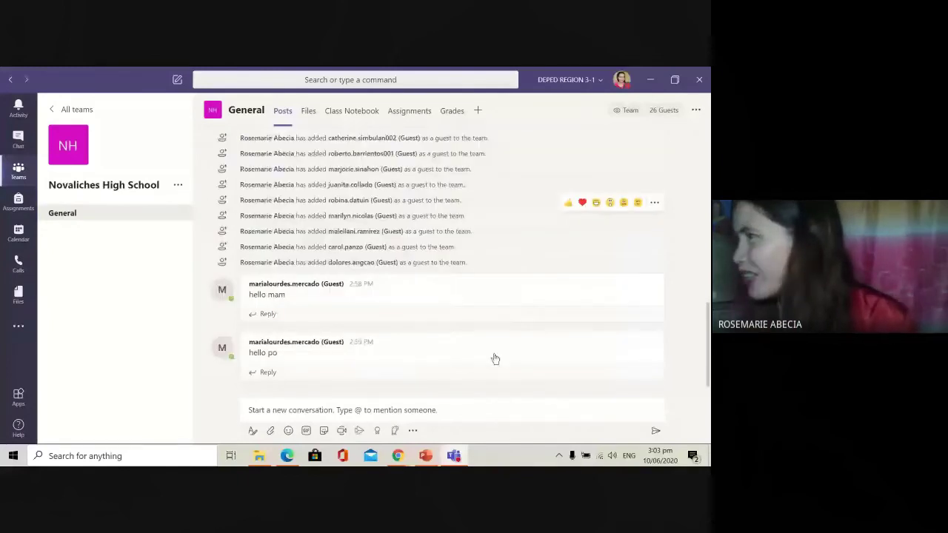
{"action": "scroll", "coordinate": [482, 347], "scroll_direction": "up", "scroll_amount": 1}
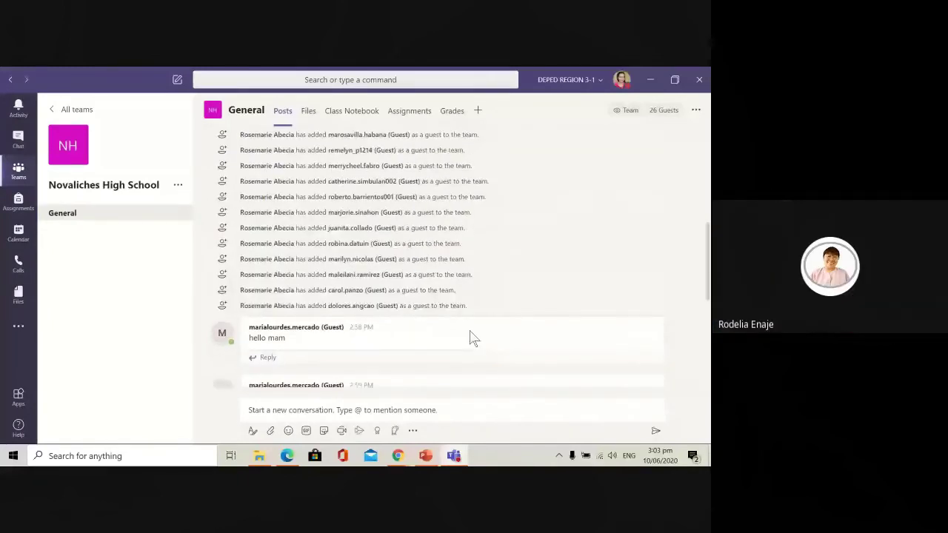
{"action": "scroll", "coordinate": [444, 356], "scroll_direction": "down", "scroll_amount": 10}
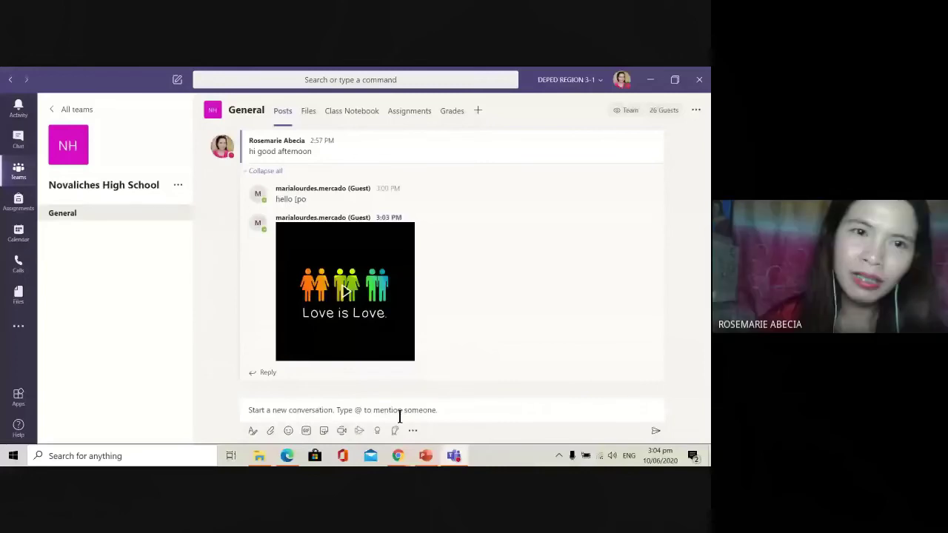
{"action": "left_click", "coordinate": [177, 184]}
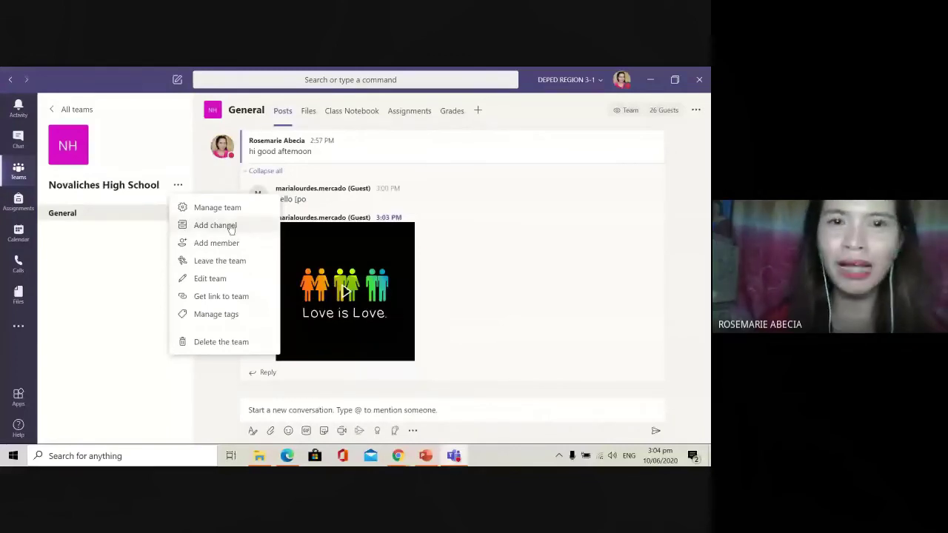
Step: Add a Standard channel 'NOVALICHES HIGH SCHOOL' set to show automatically in everyone's channel list
{"action": "left_click", "coordinate": [455, 237]}
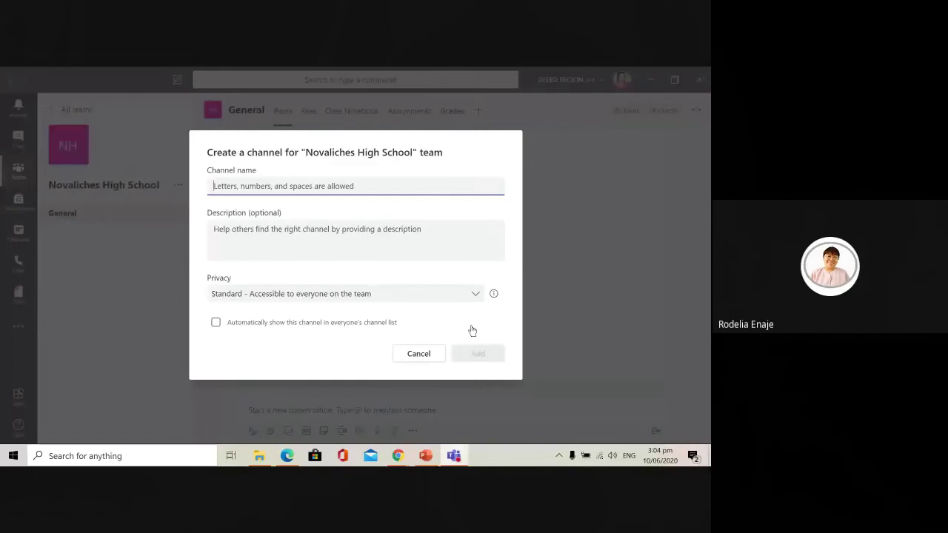
{"action": "type", "text": "NOVALICHES "}
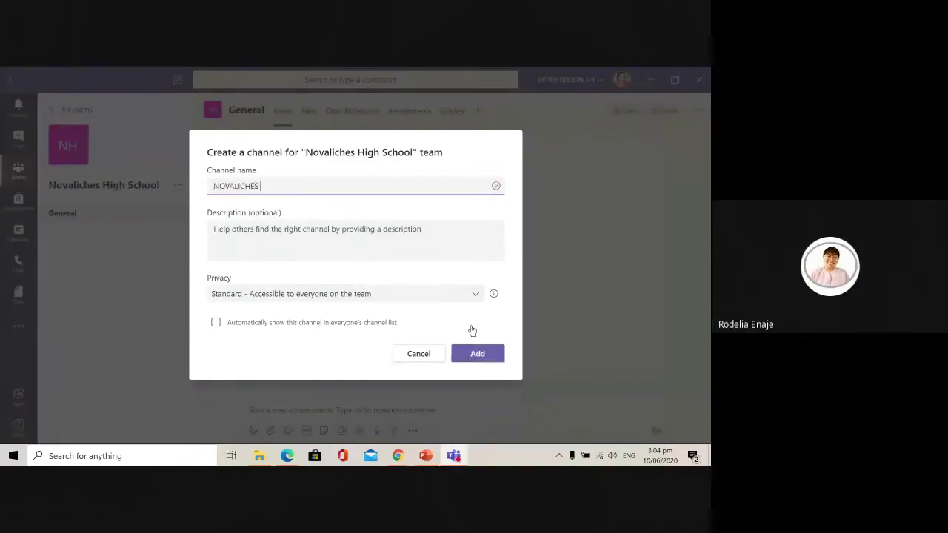
{"action": "type", "text": "HIGH SCHOOL"}
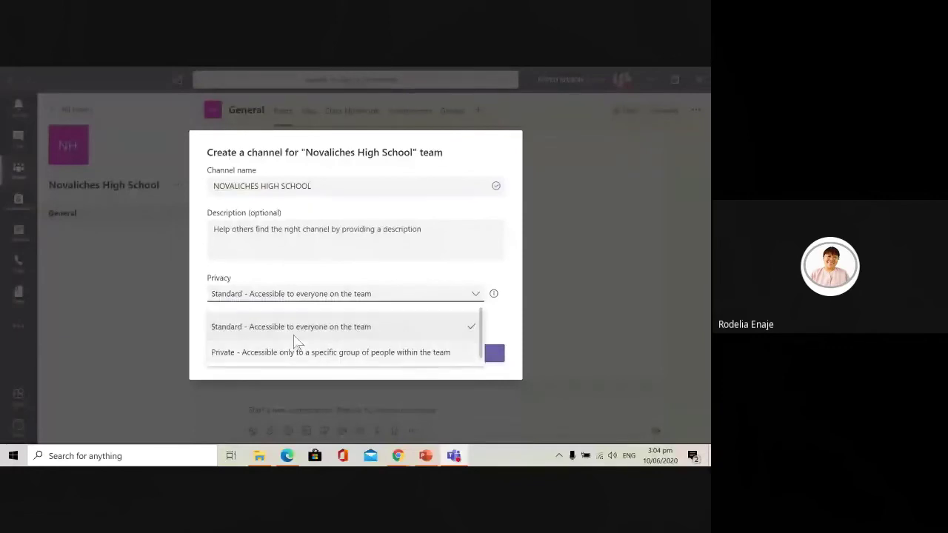
{"action": "left_click", "coordinate": [398, 335]}
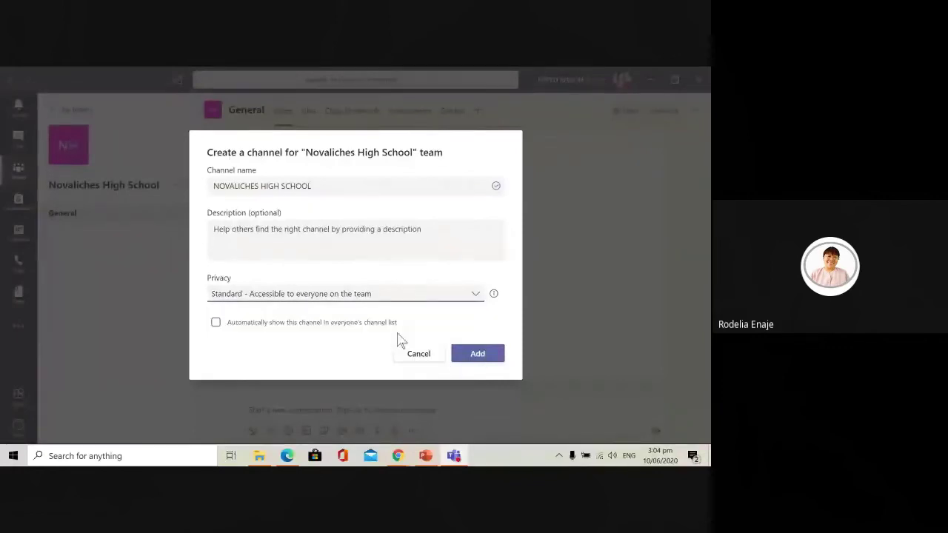
{"action": "left_click", "coordinate": [216, 323]}
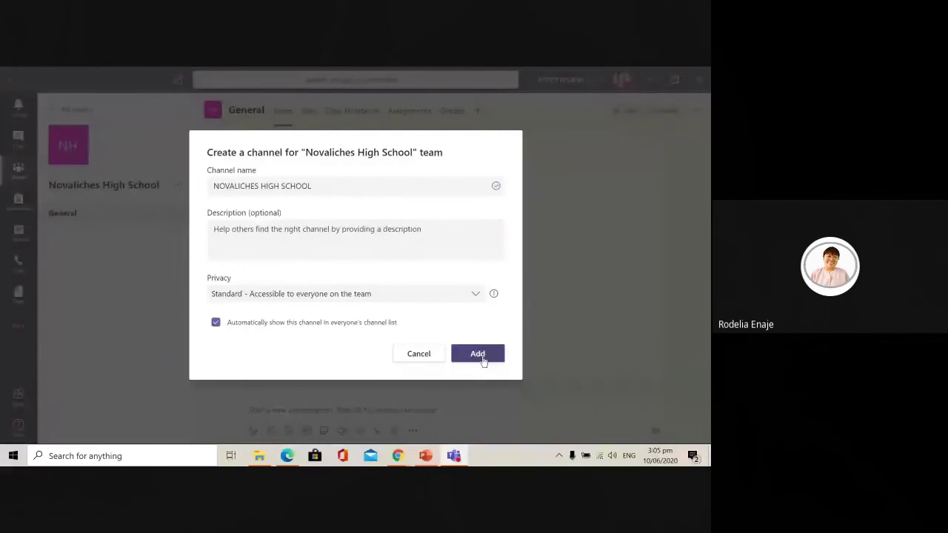
{"action": "left_click", "coordinate": [479, 355]}
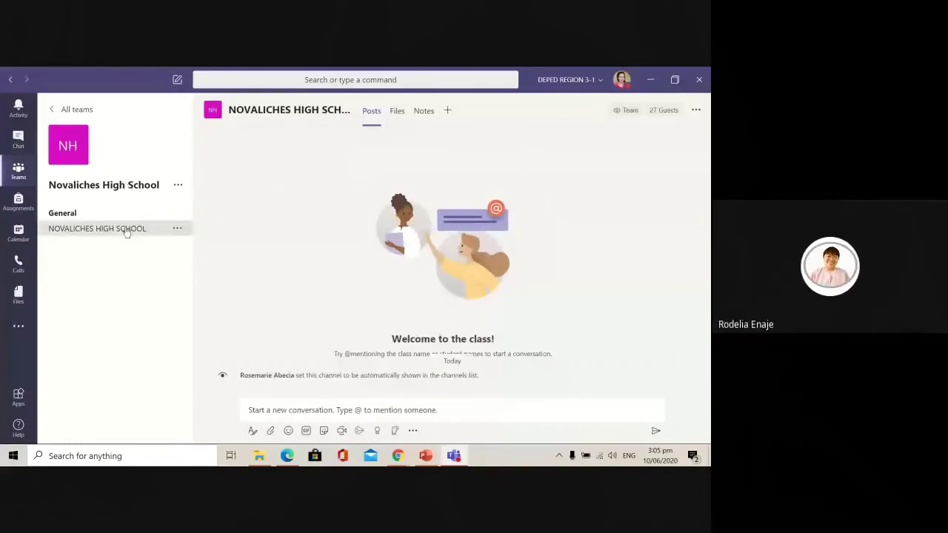
Step: Visit the new NOVALICHES HIGH SCHOOL channel and glance at its options menu
{"action": "left_click", "coordinate": [88, 219]}
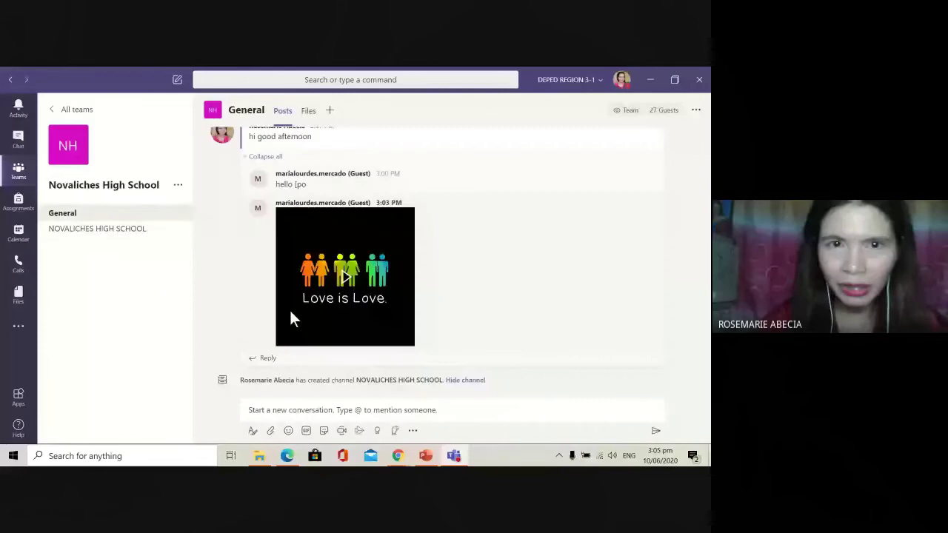
{"action": "left_click", "coordinate": [371, 402]}
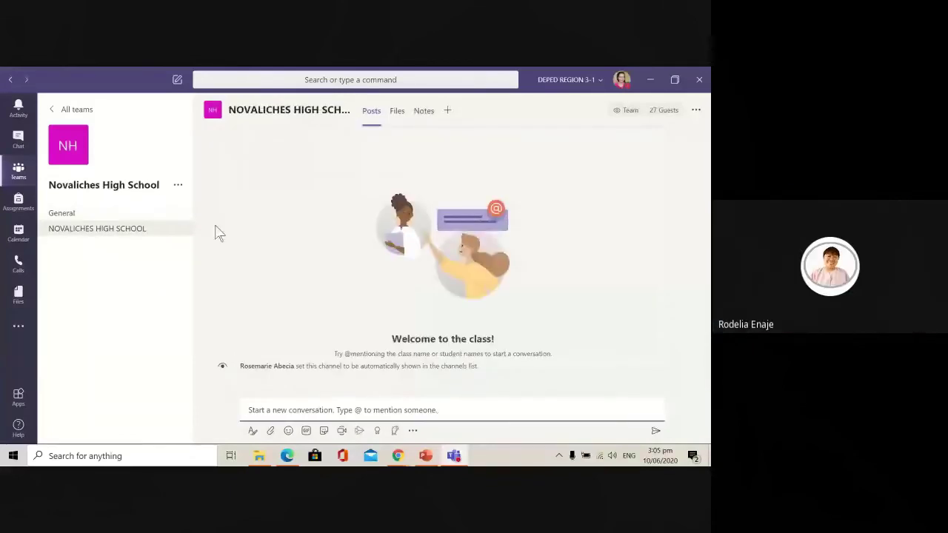
{"action": "left_click", "coordinate": [178, 228]}
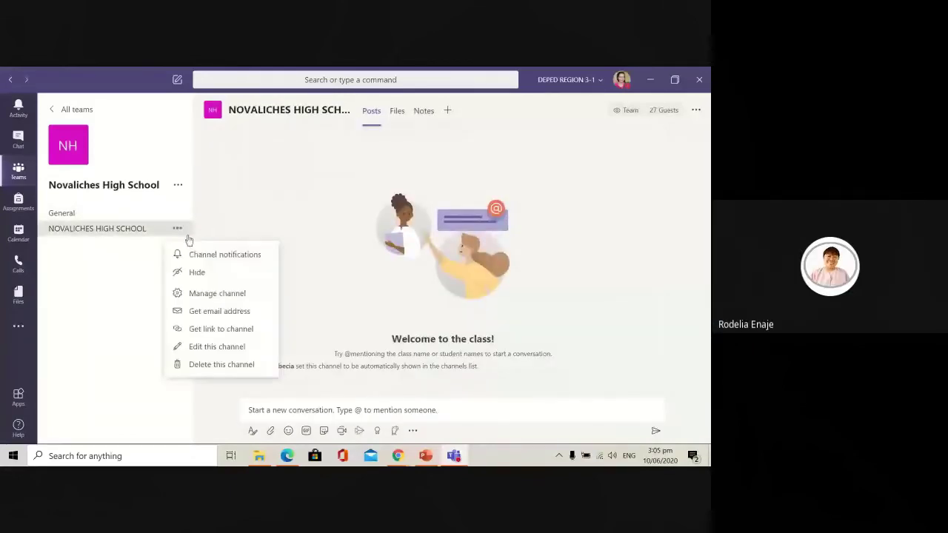
{"action": "left_click", "coordinate": [401, 410]}
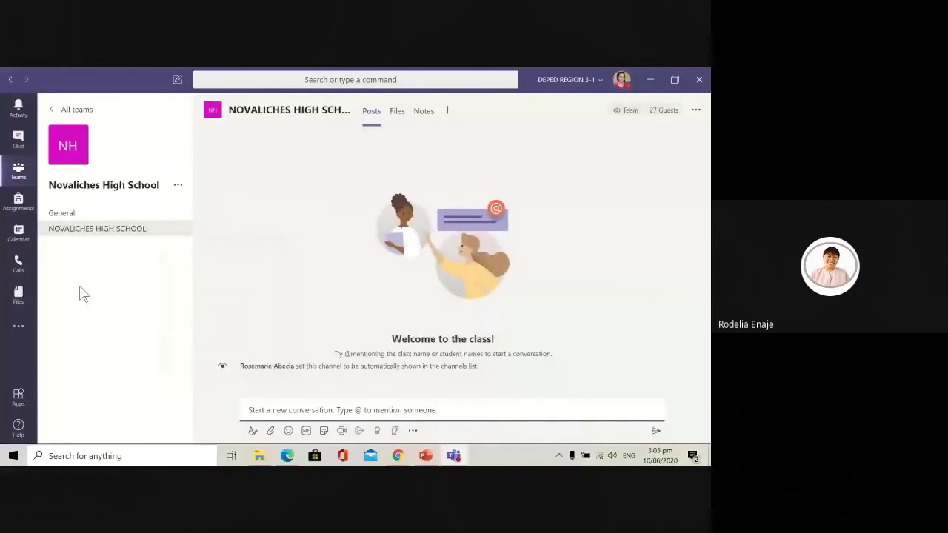
Step: Return to the General channel and scroll its posts to the Love is Love image
{"action": "left_click", "coordinate": [71, 214]}
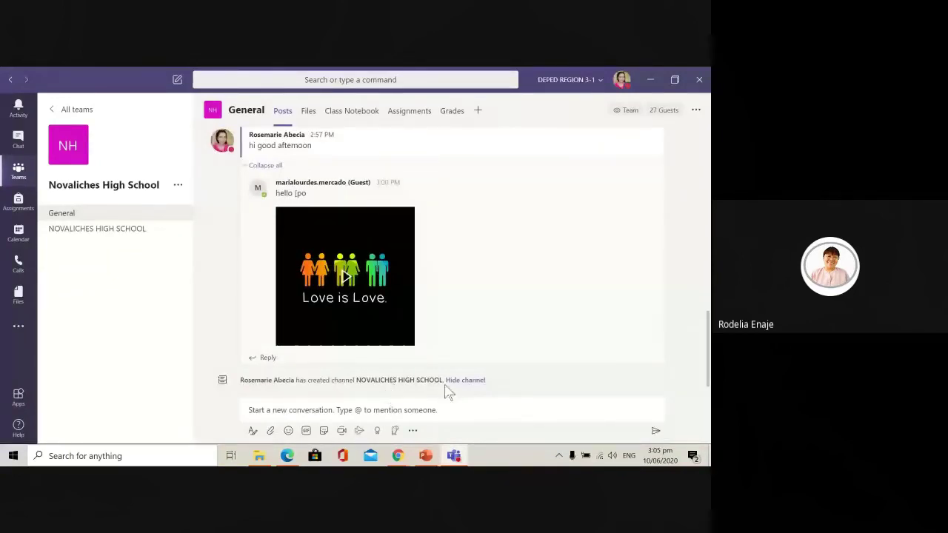
{"action": "mouse_move", "coordinate": [602, 352]}
{"action": "scroll", "coordinate": [592, 337], "scroll_direction": "up", "scroll_amount": 3}
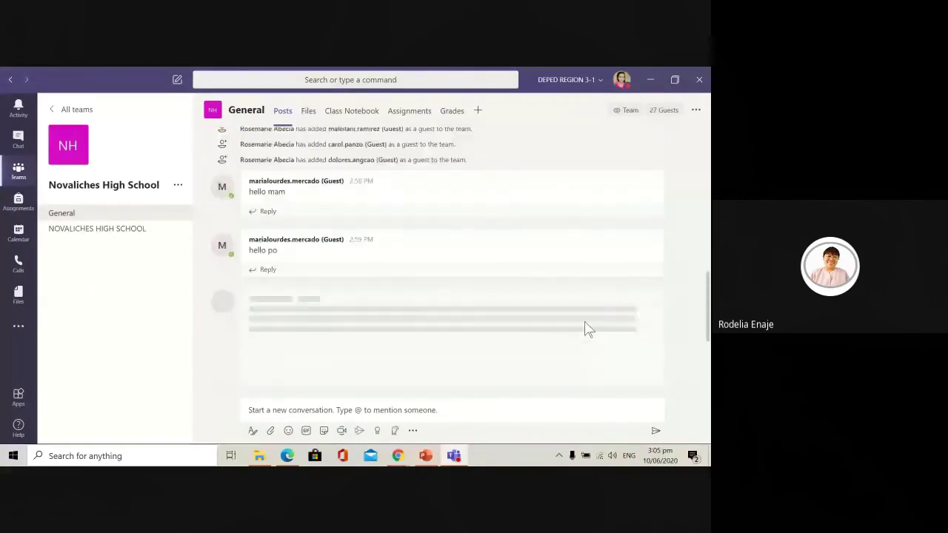
{"action": "scroll", "coordinate": [585, 329], "scroll_direction": "down", "scroll_amount": 3}
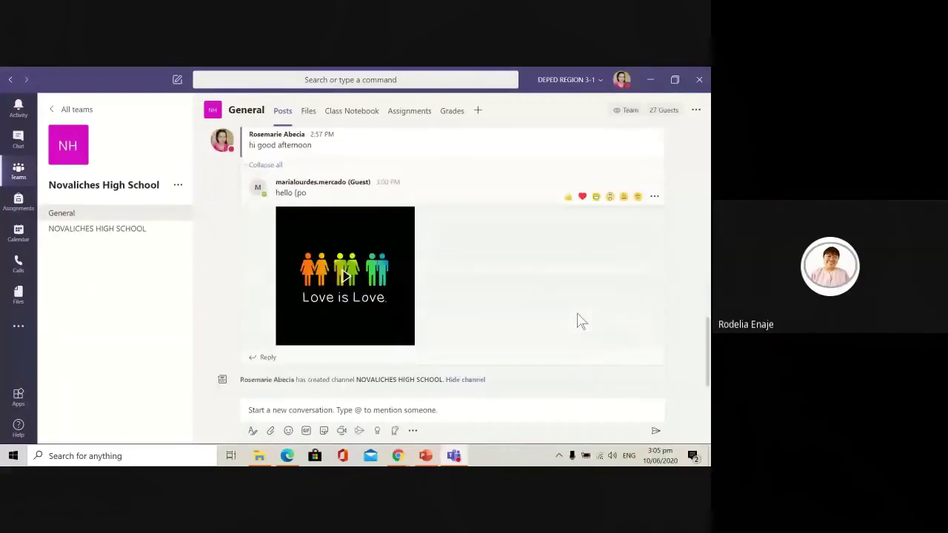
Step: Use Get link to channel on the General channel to show its teams.microsoft.com link
{"action": "left_click", "coordinate": [700, 113]}
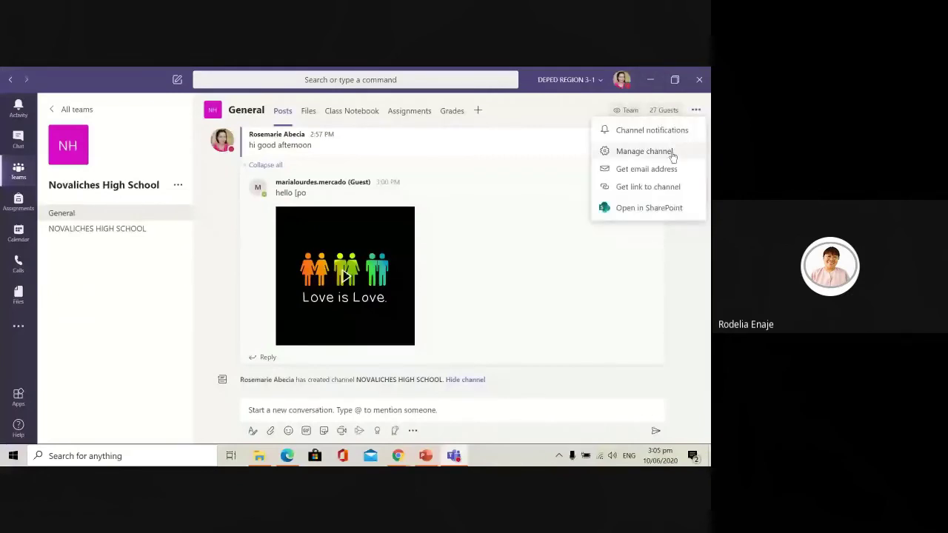
{"action": "left_click", "coordinate": [663, 194]}
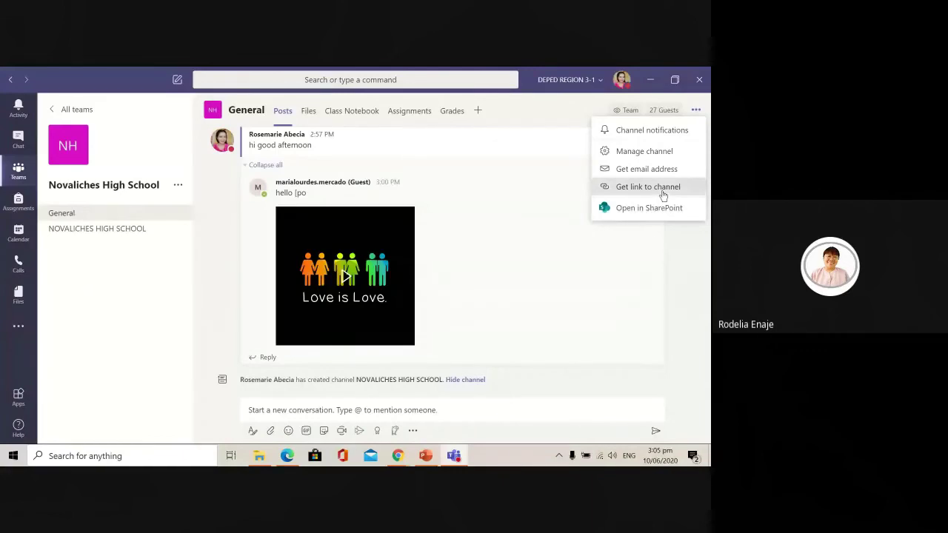
{"action": "left_click", "coordinate": [663, 194]}
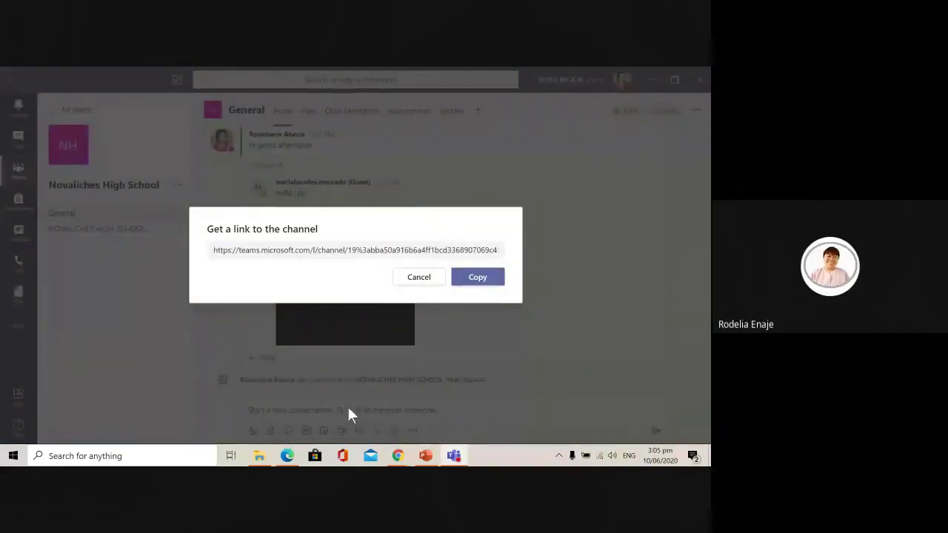
Step: In the Google Meet chat, paste the current clipboard contents and send them to everyone
{"action": "mouse_move", "coordinate": [397, 456]}
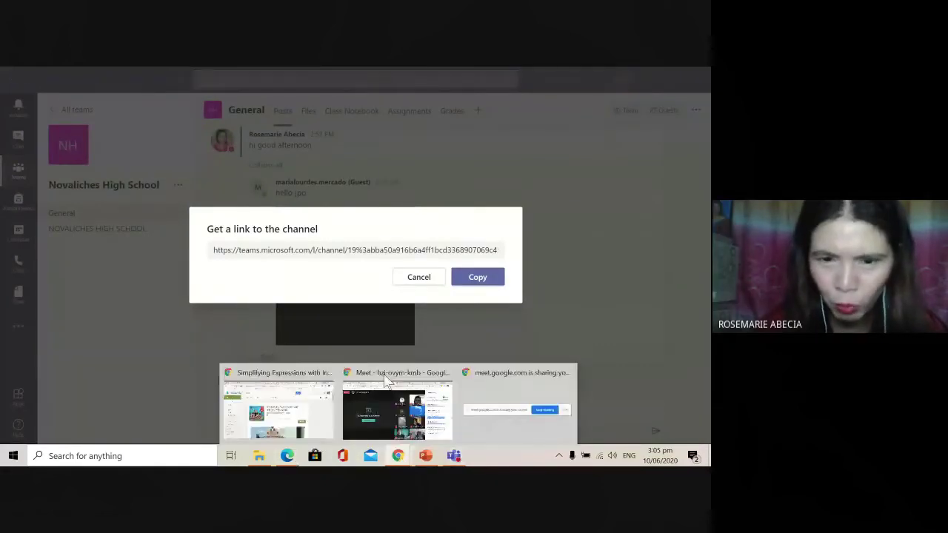
{"action": "left_click", "coordinate": [385, 398]}
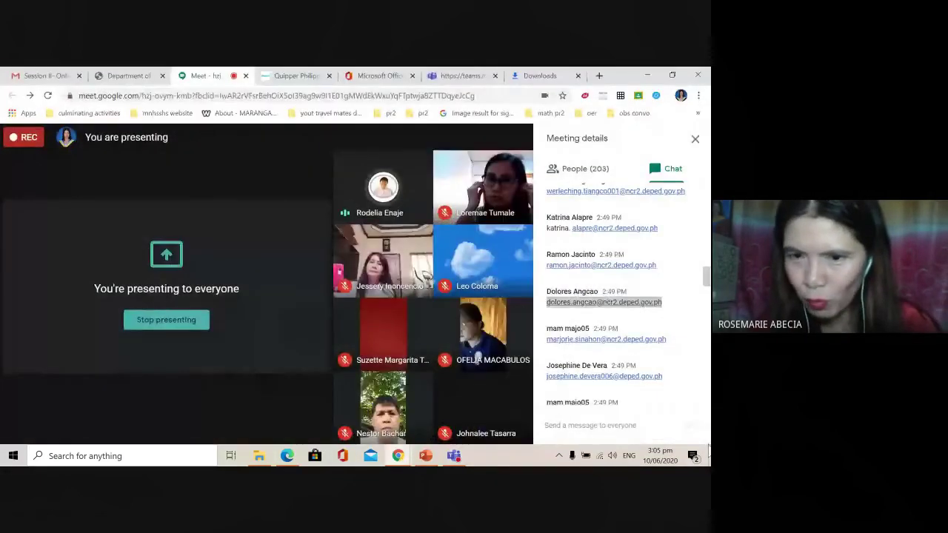
{"action": "left_click", "coordinate": [621, 425]}
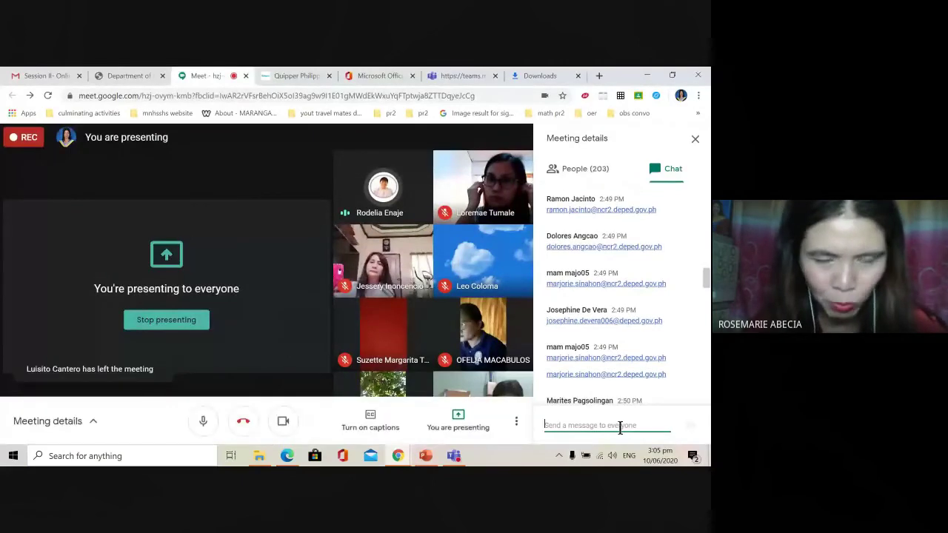
{"action": "type", "text": "v"}
{"action": "key", "text": "BackSpace"}
{"action": "key", "text": "ctrl+v"}
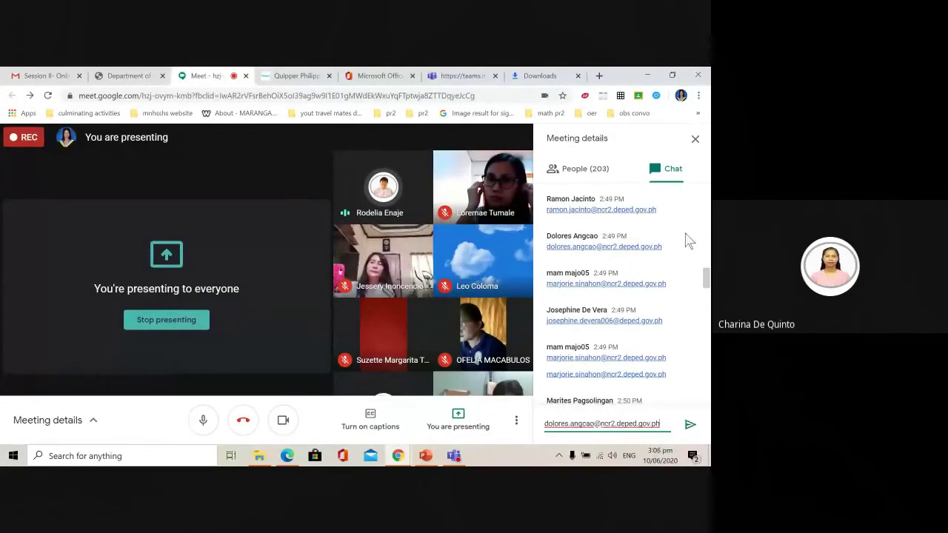
{"action": "key", "text": "Return"}
{"action": "scroll", "coordinate": [705, 311], "scroll_direction": "down", "scroll_amount": 3}
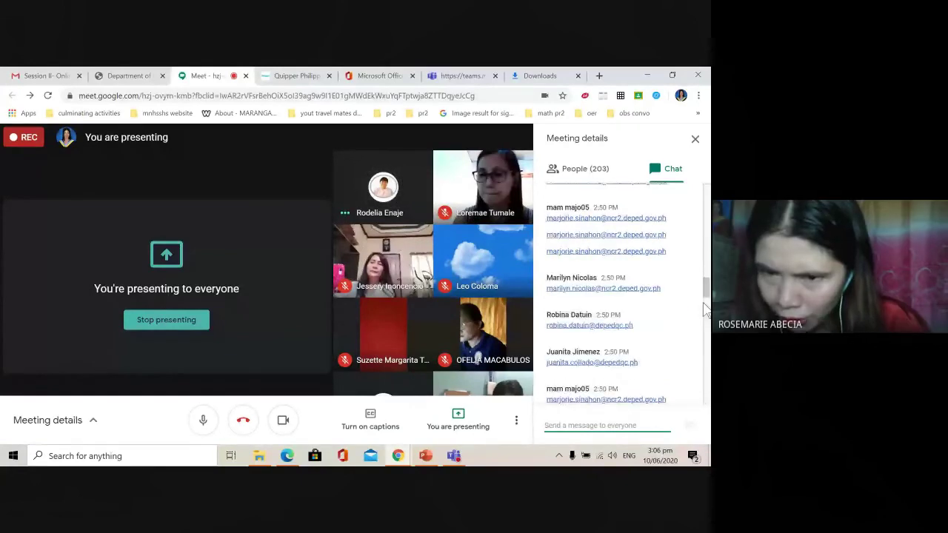
{"action": "scroll", "coordinate": [705, 309], "scroll_direction": "down", "scroll_amount": 5}
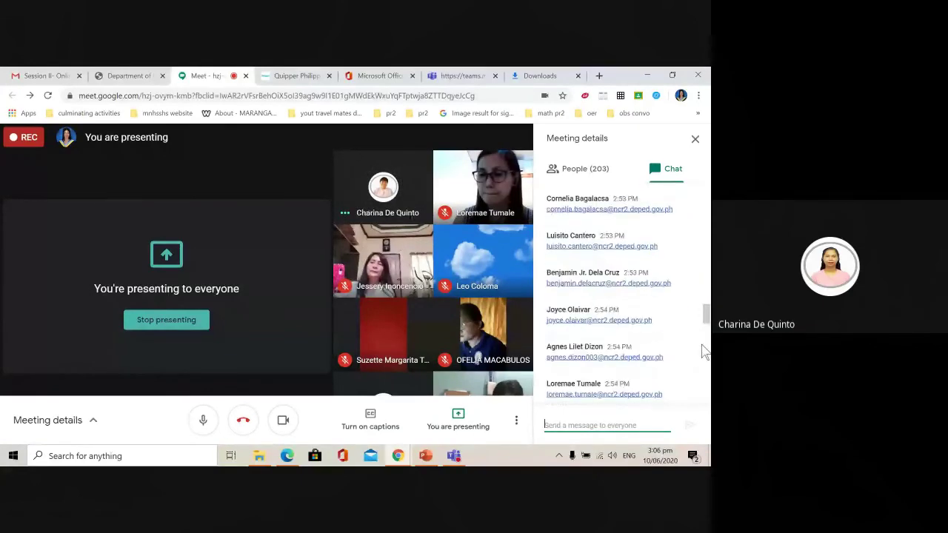
{"action": "scroll", "coordinate": [704, 352], "scroll_direction": "down", "scroll_amount": 5}
{"action": "scroll", "coordinate": [704, 353], "scroll_direction": "down", "scroll_amount": 10}
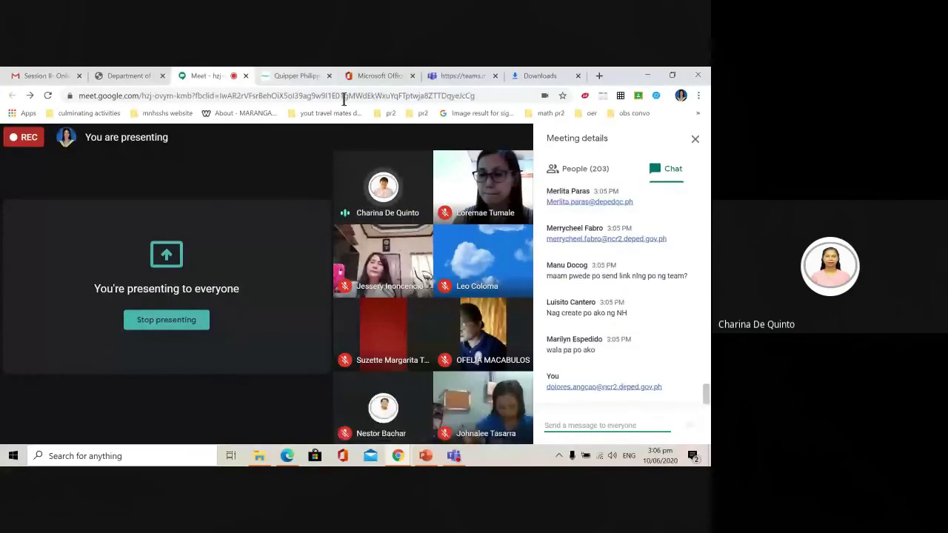
Step: Copy the General channel link from Teams and send it in the Meet chat
{"action": "key", "text": "alt+Tab"}
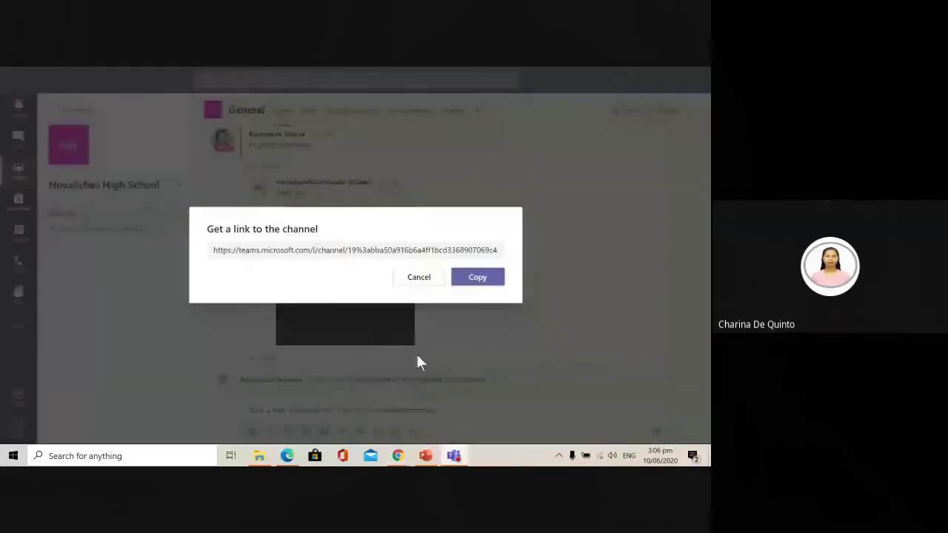
{"action": "left_click", "coordinate": [478, 278]}
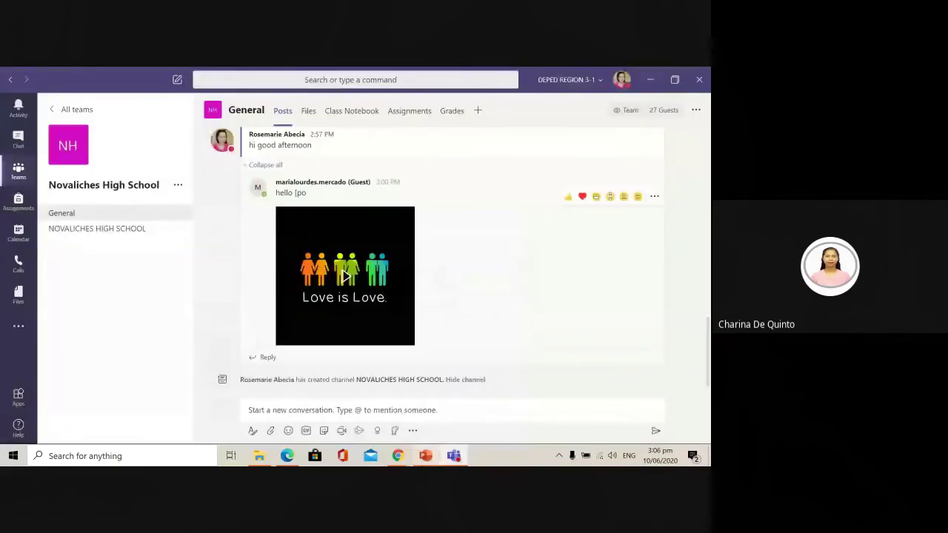
{"action": "left_click", "coordinate": [455, 457]}
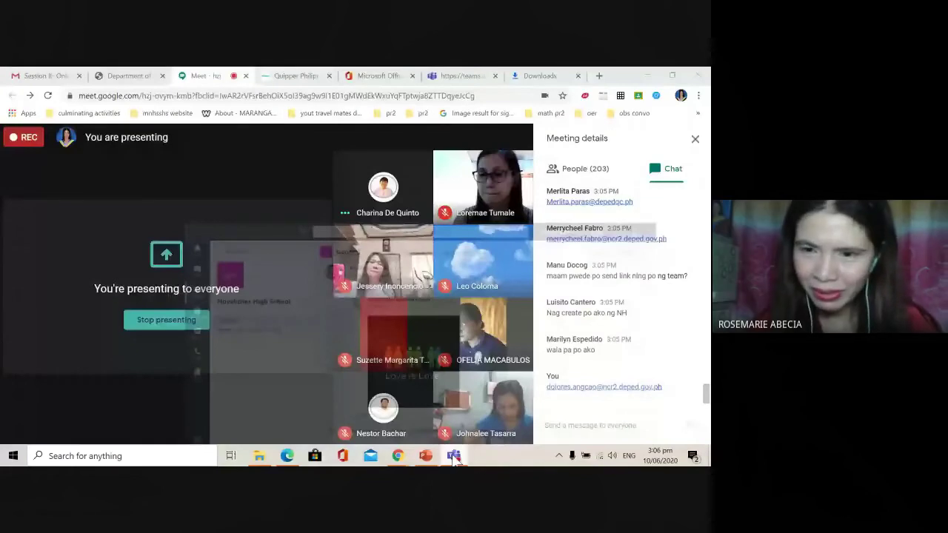
{"action": "left_click", "coordinate": [613, 424]}
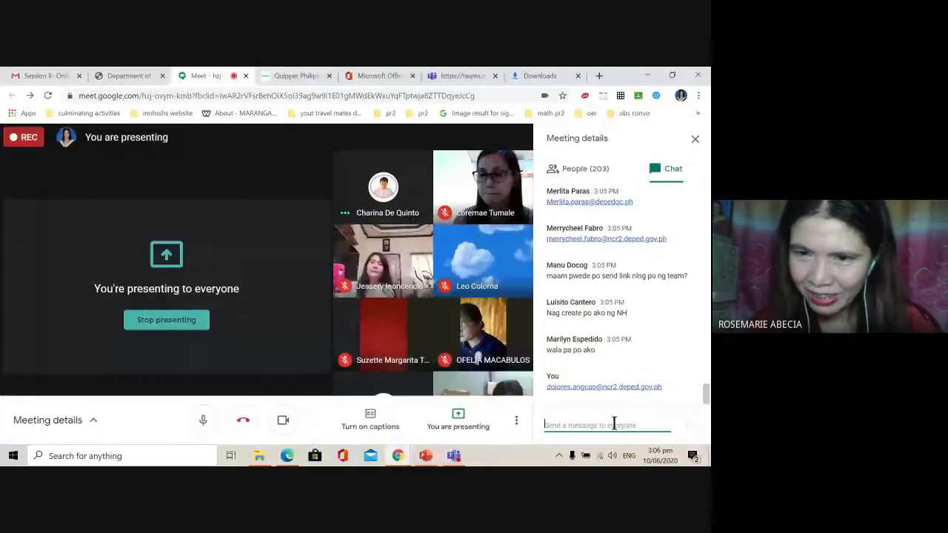
{"action": "right_click", "coordinate": [597, 423]}
{"action": "left_click", "coordinate": [607, 336]}
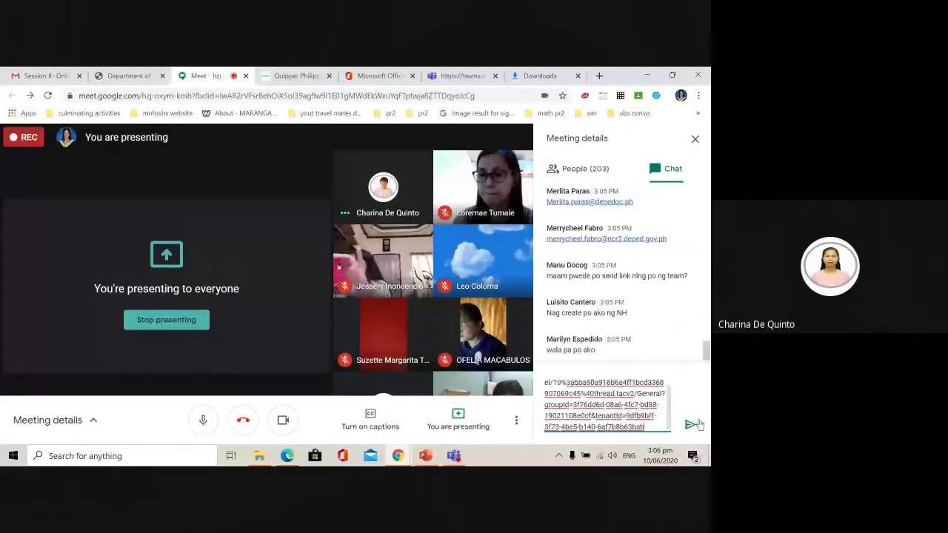
{"action": "left_click", "coordinate": [695, 423]}
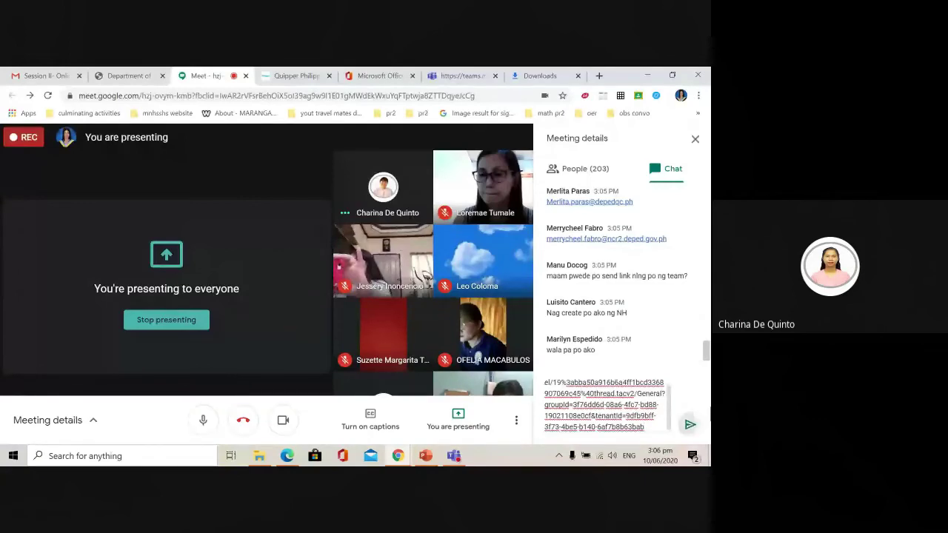
{"action": "left_click", "coordinate": [689, 425]}
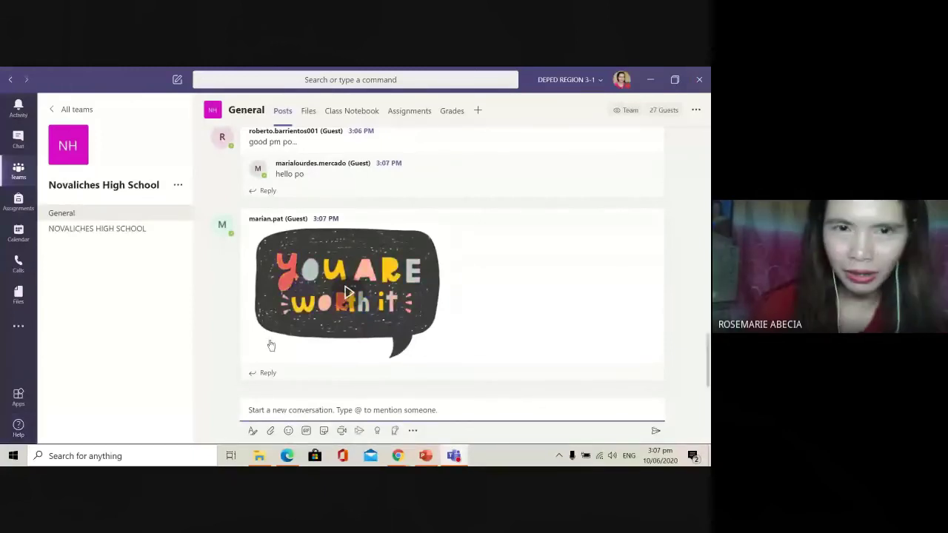
Step: Scroll the General Posts feed up and back down to the 'You are worth it' sticker
{"action": "scroll", "coordinate": [449, 317], "scroll_direction": "up", "scroll_amount": 2}
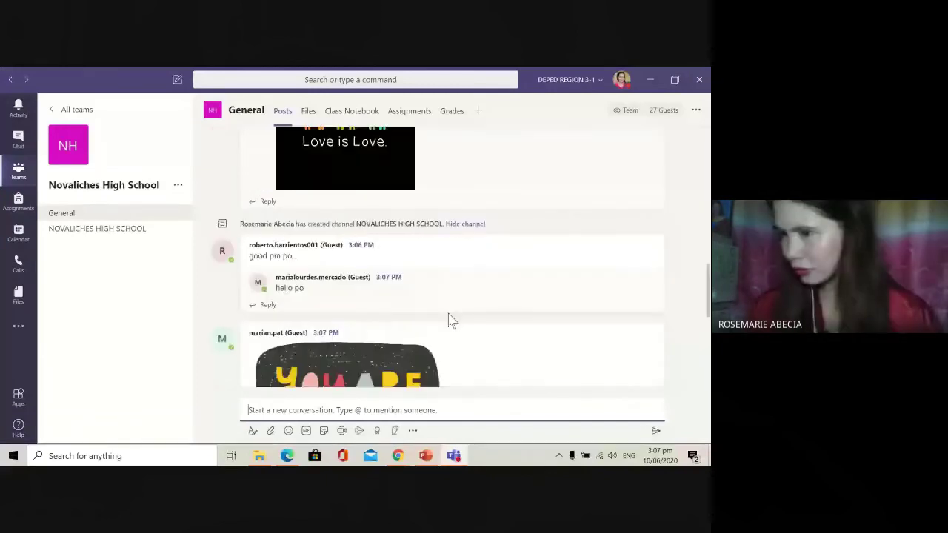
{"action": "scroll", "coordinate": [432, 361], "scroll_direction": "down", "scroll_amount": 2}
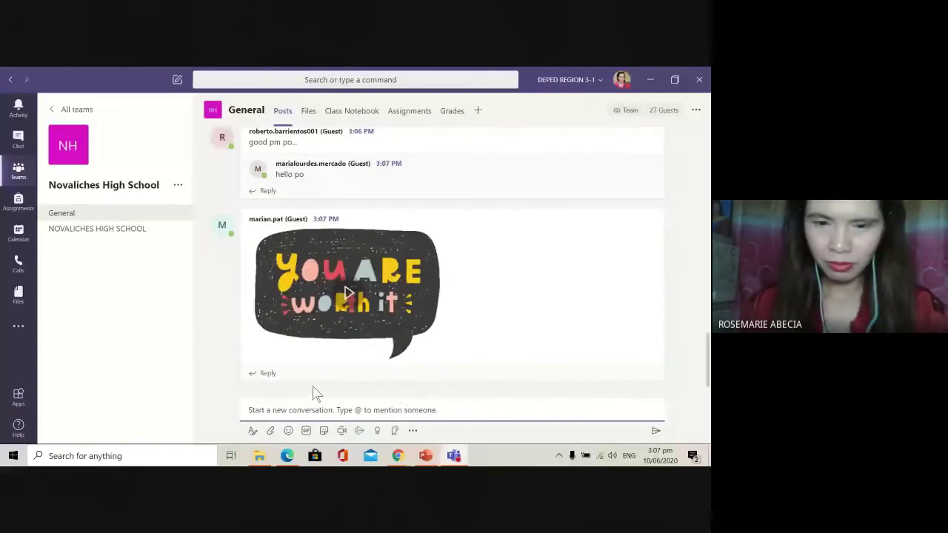
Step: Post 'welcome to our te' as a new General channel conversation
{"action": "type", "text": "welcom"}
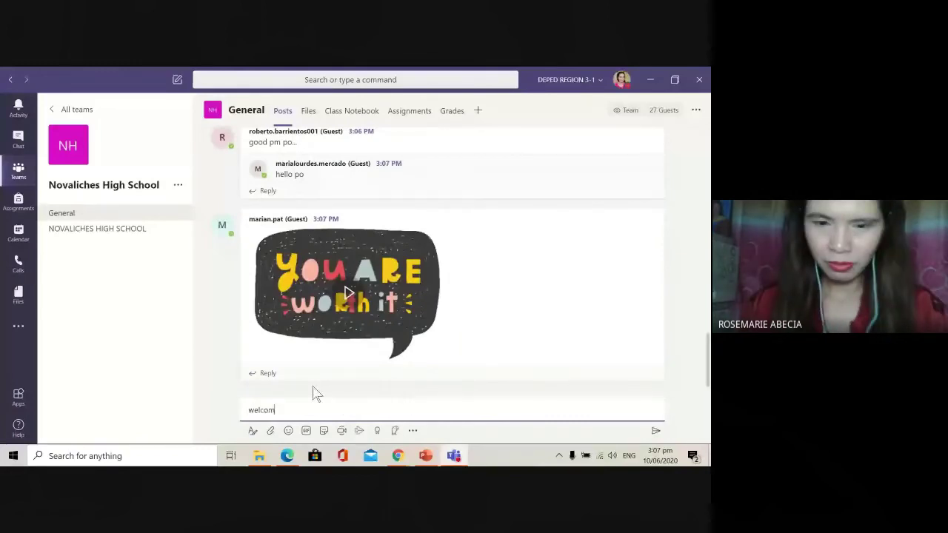
{"action": "type", "text": "e to"}
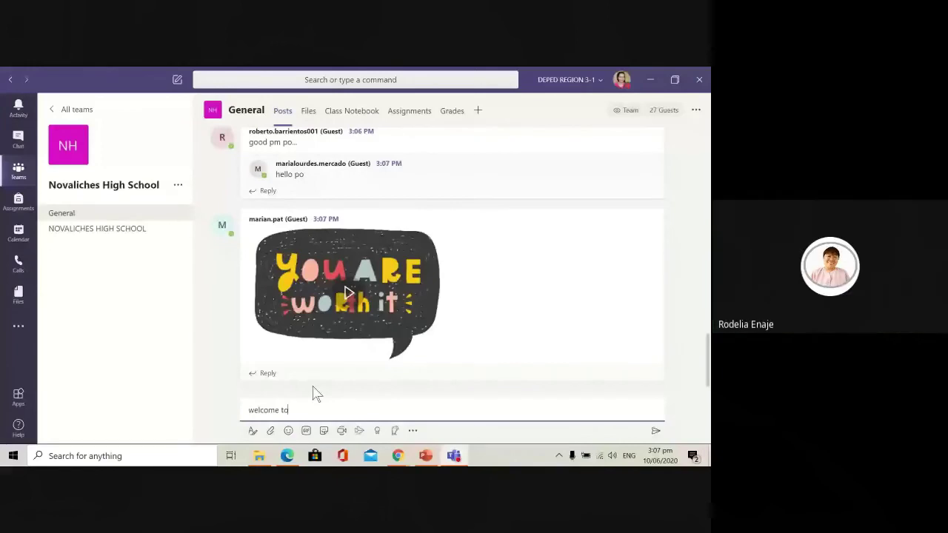
{"action": "type", "text": " our team"}
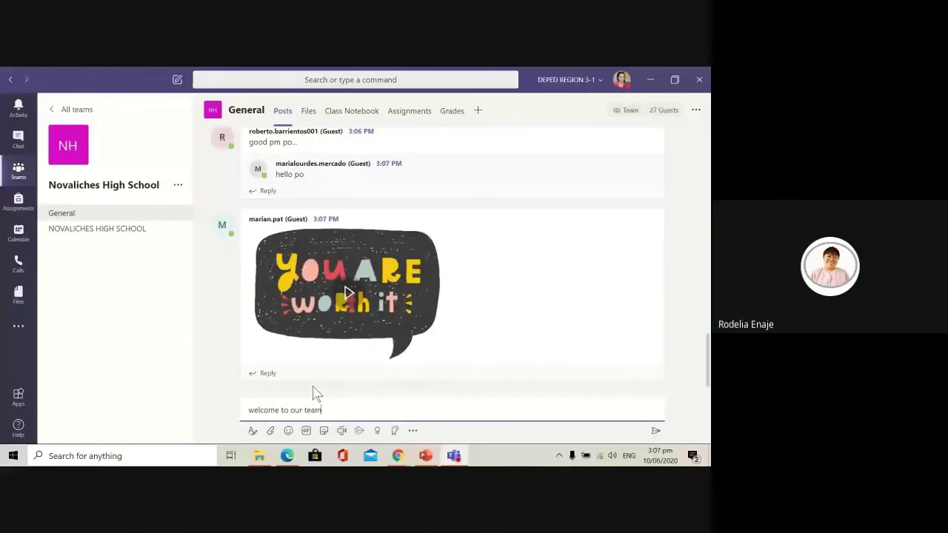
{"action": "key", "text": "Return"}
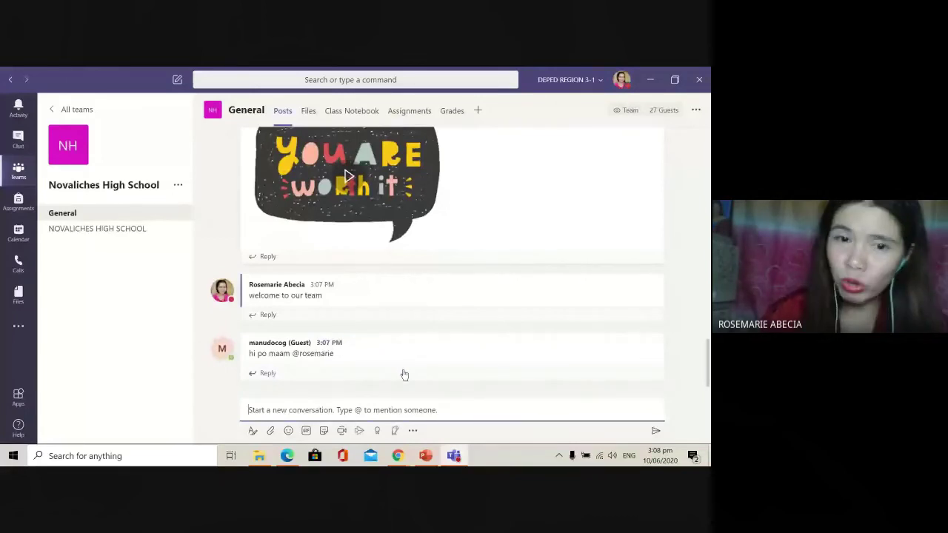
{"action": "scroll", "coordinate": [465, 379], "scroll_direction": "up", "scroll_amount": 2}
{"action": "scroll", "coordinate": [459, 392], "scroll_direction": "down", "scroll_amount": 2}
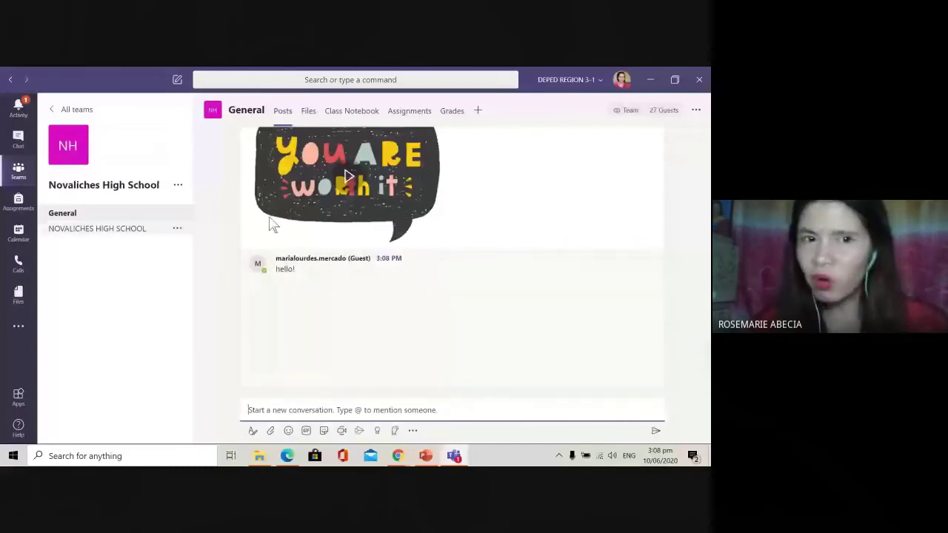
Step: Open the Add members dialog for Novaliches High School on the Teachers tab
{"action": "left_click", "coordinate": [180, 187]}
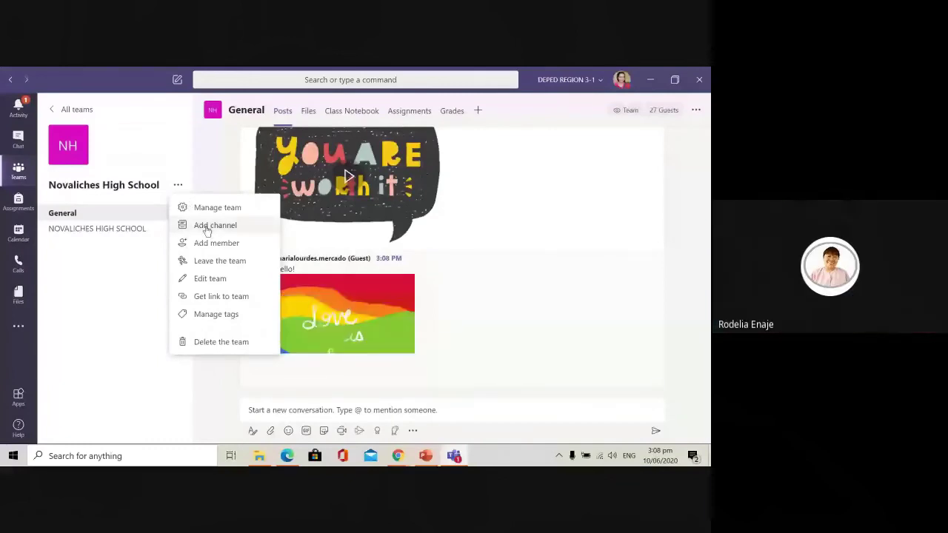
{"action": "left_click", "coordinate": [265, 244]}
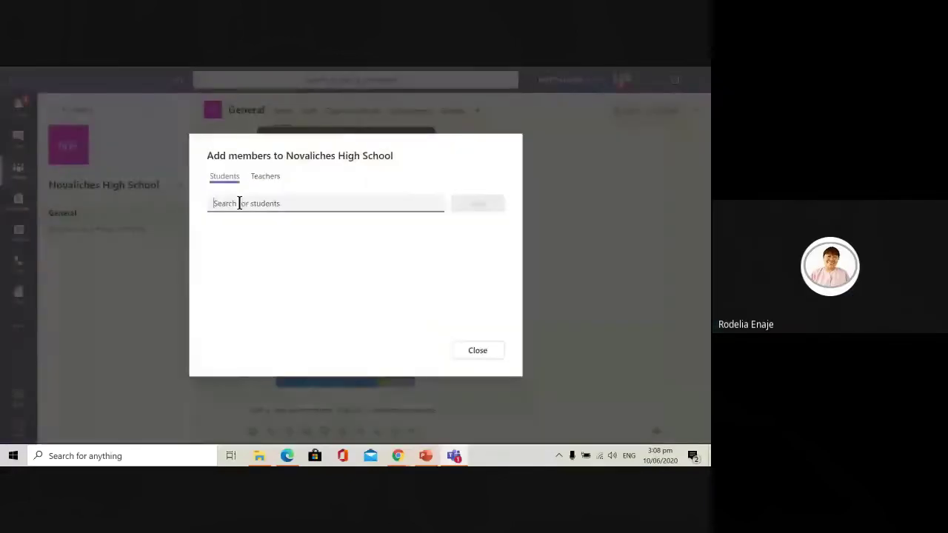
{"action": "left_click", "coordinate": [265, 176]}
Step: Enter the teacher's e-mail address and add them to the team as a guest
{"action": "left_click", "coordinate": [252, 200]}
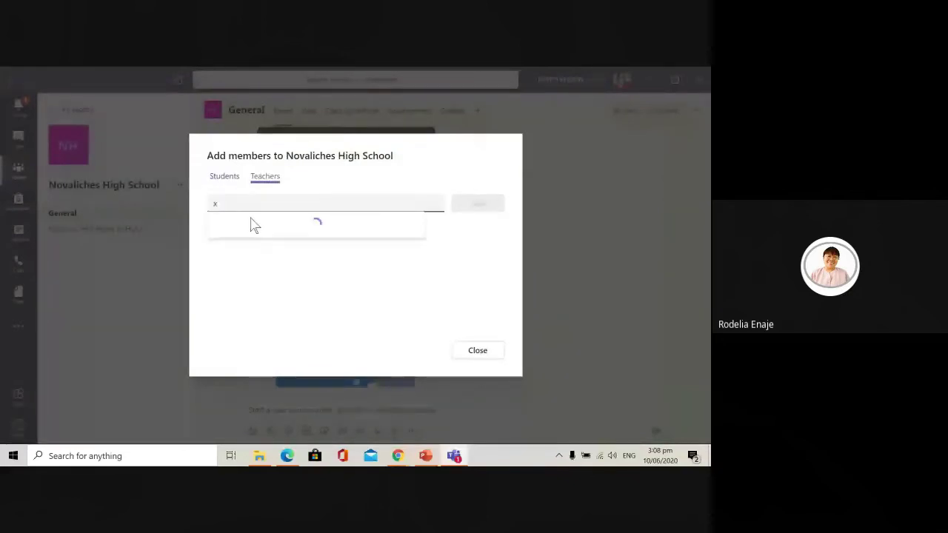
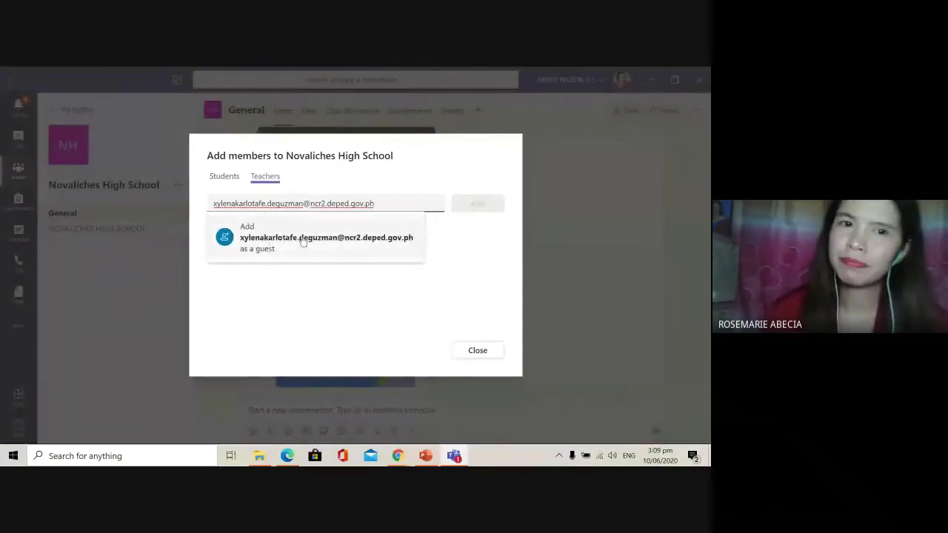
{"action": "left_click", "coordinate": [302, 241]}
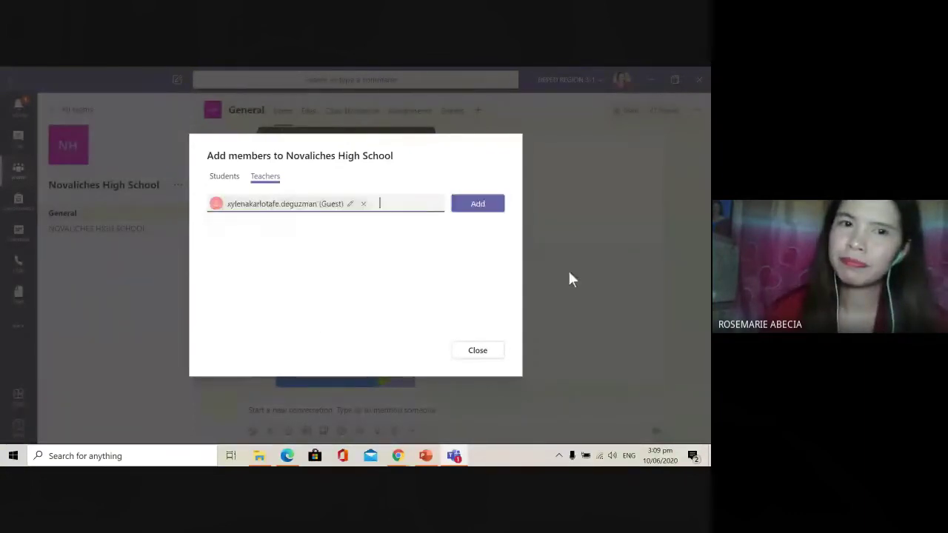
{"action": "left_click", "coordinate": [474, 205]}
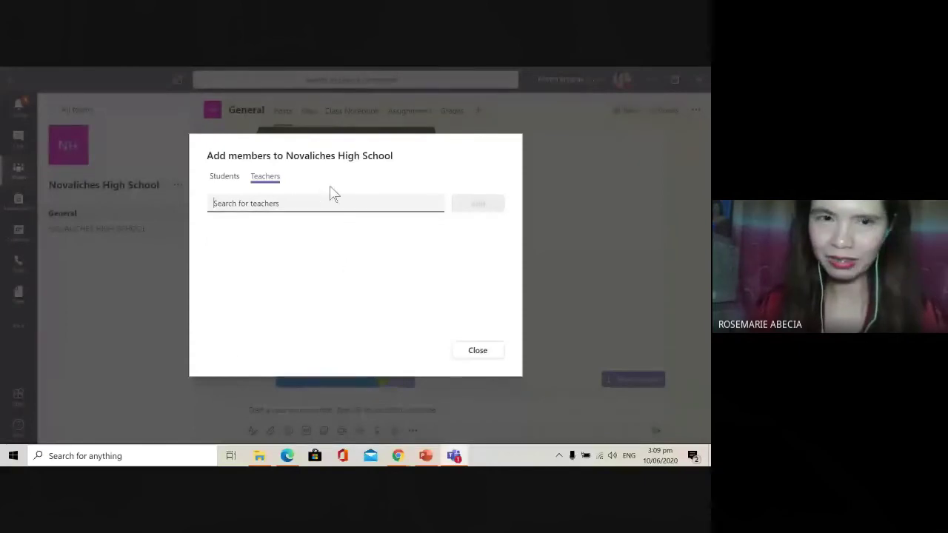
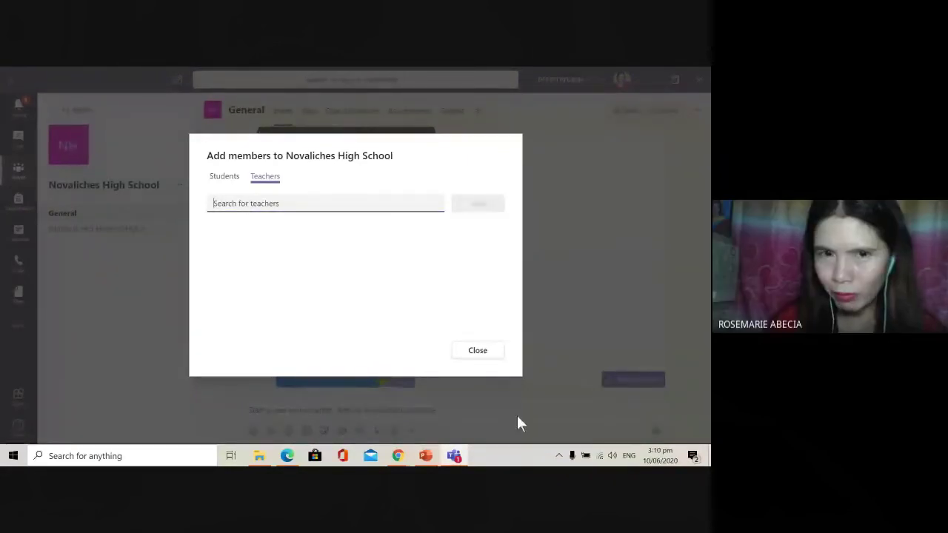
Step: Close Add members, visit Join or create a team, then return to the Teams grid and find Novaliches High School
{"action": "left_click", "coordinate": [478, 350]}
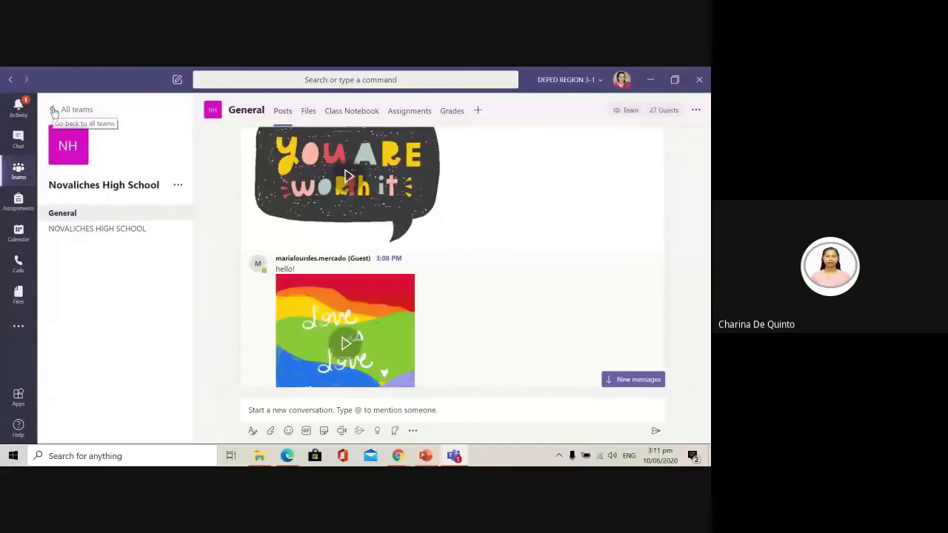
{"action": "left_click", "coordinate": [63, 112]}
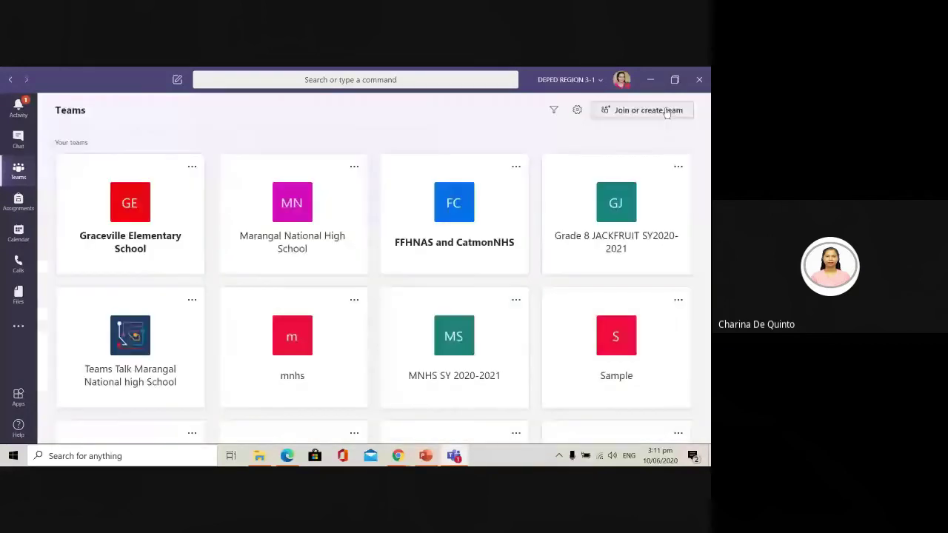
{"action": "left_click", "coordinate": [615, 113]}
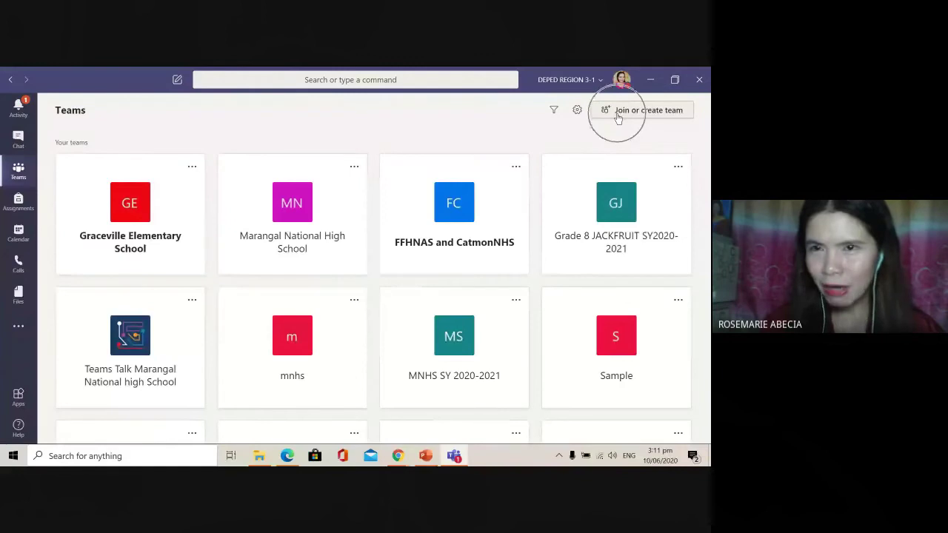
{"action": "left_click", "coordinate": [617, 117]}
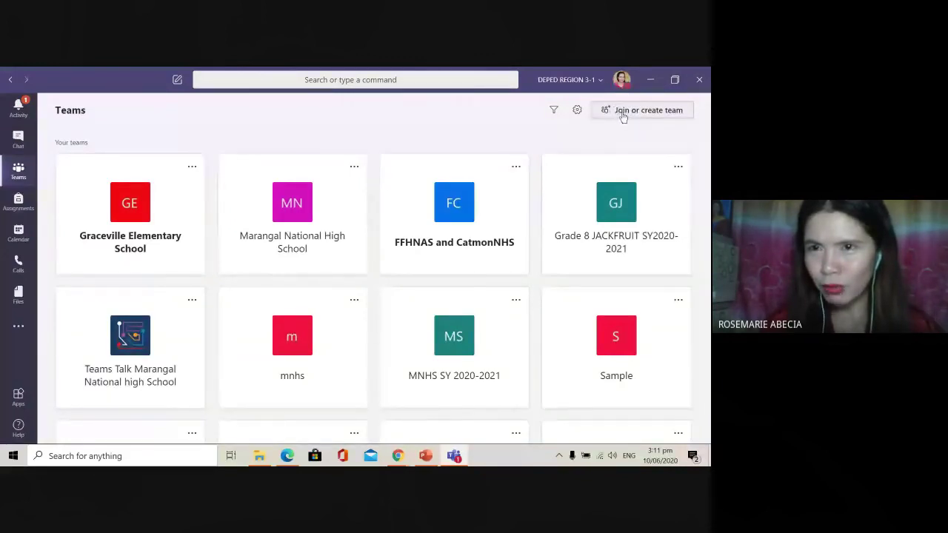
{"action": "left_click", "coordinate": [622, 116]}
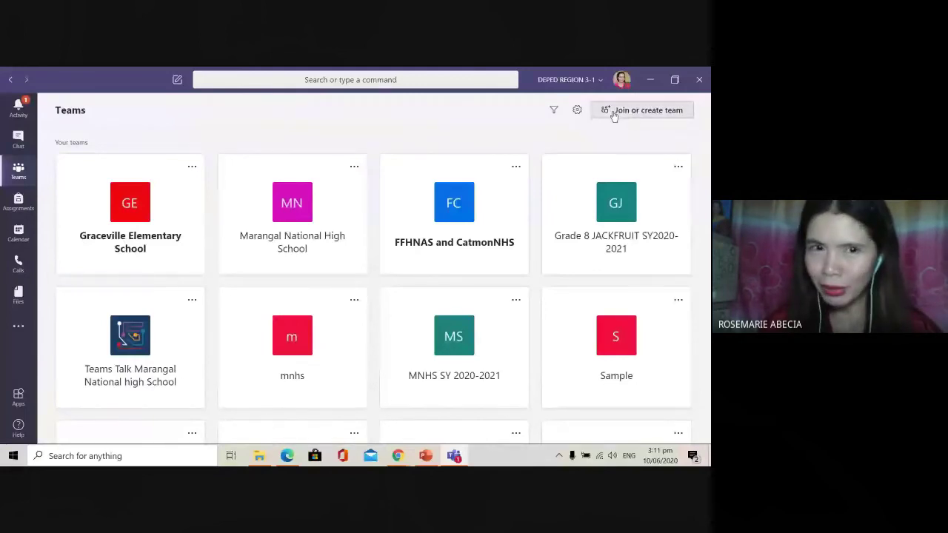
{"action": "left_click", "coordinate": [613, 111]}
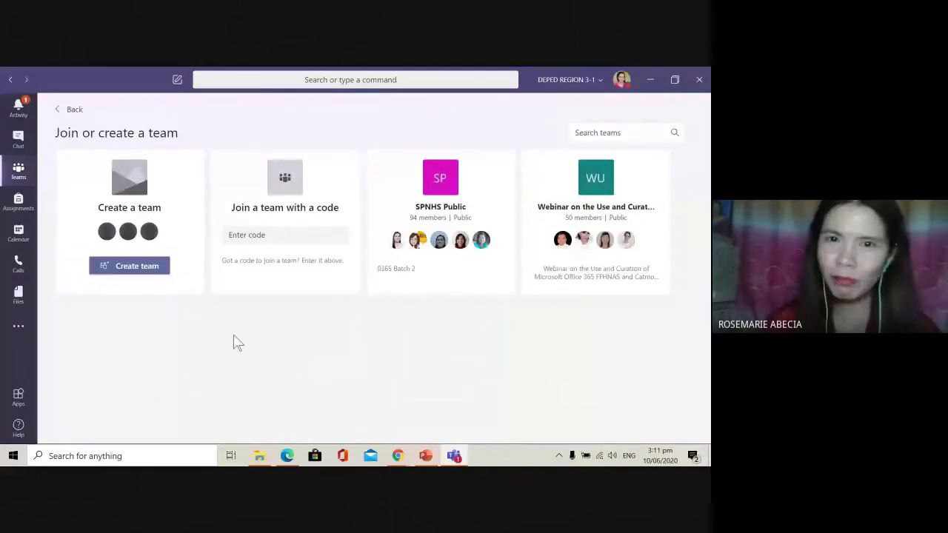
{"action": "key", "text": "alt+Left"}
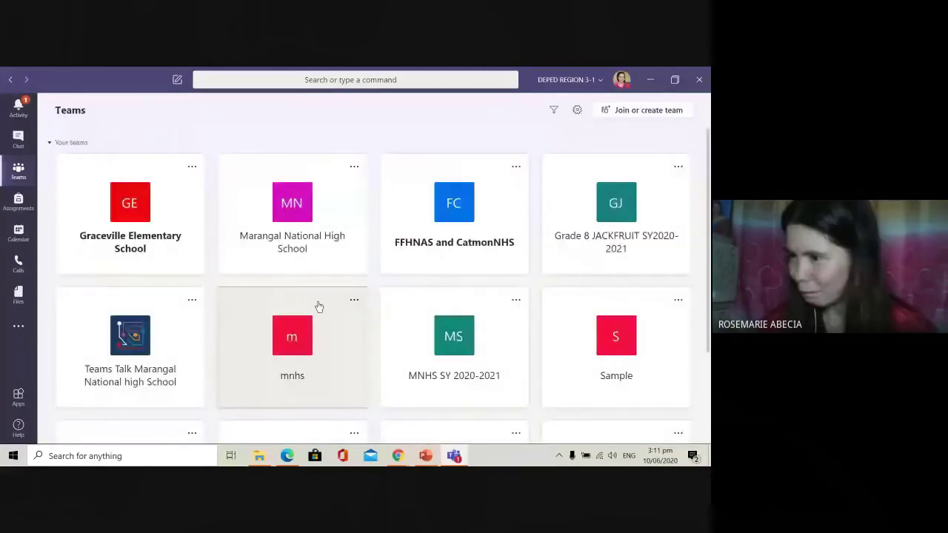
{"action": "scroll", "coordinate": [654, 317], "scroll_direction": "down", "scroll_amount": 2}
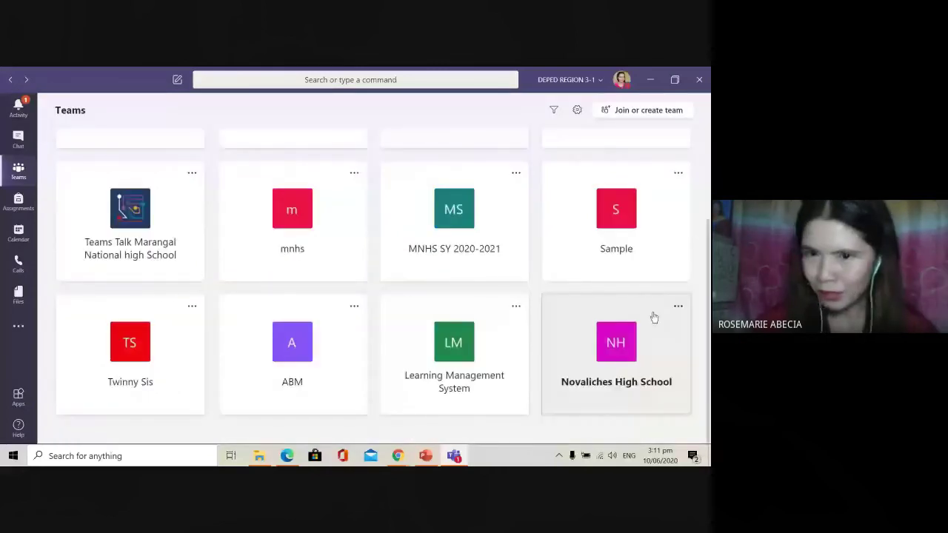
Step: Open the Novaliches High School team's General channel and its '...' team options menu
{"action": "left_click", "coordinate": [625, 358]}
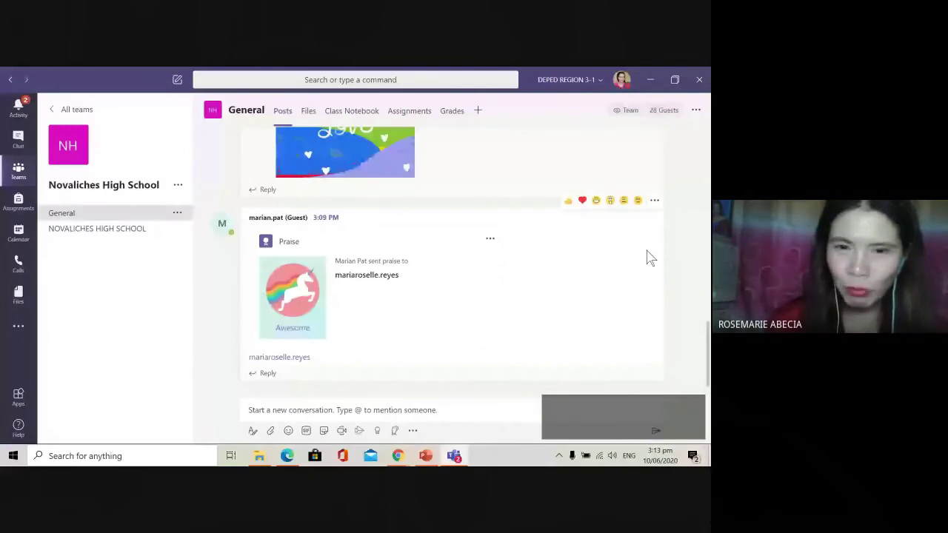
{"action": "scroll", "coordinate": [559, 243], "scroll_direction": "up", "scroll_amount": 5}
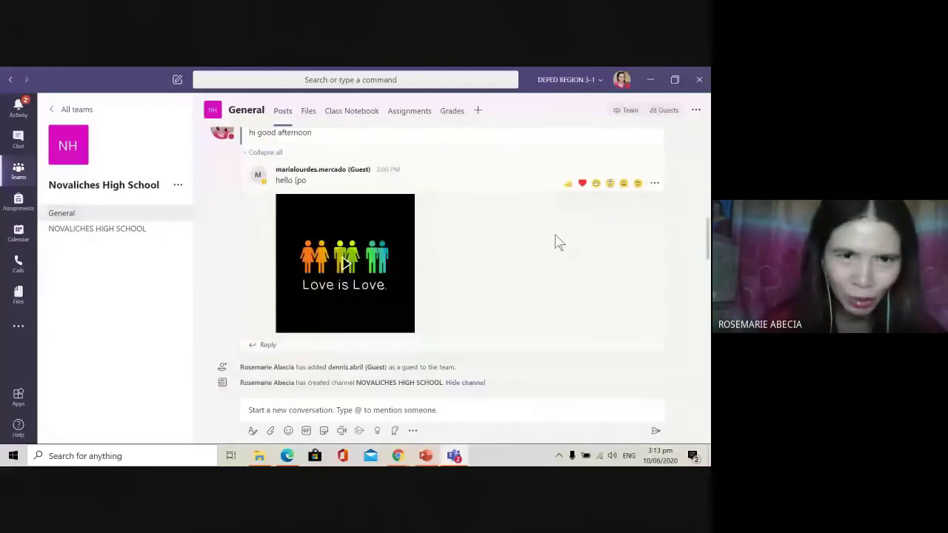
{"action": "left_click", "coordinate": [178, 185]}
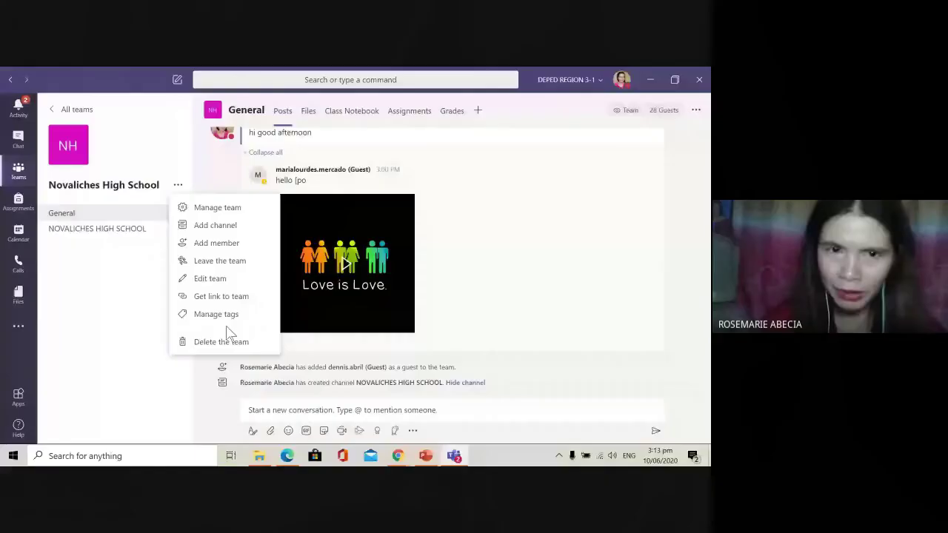
Step: Copy the Novaliches High School team's shareable link using Get link to team
{"action": "left_click", "coordinate": [221, 296]}
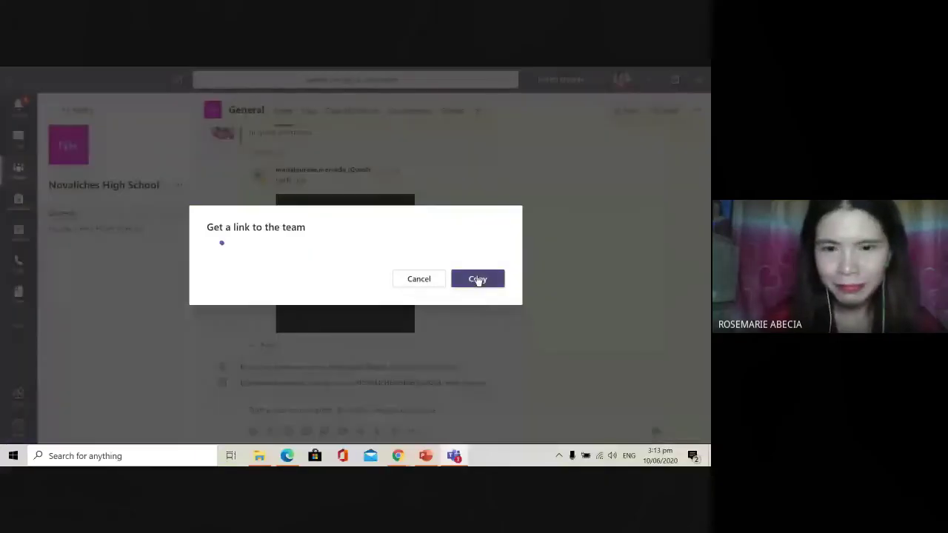
{"action": "left_click", "coordinate": [477, 279]}
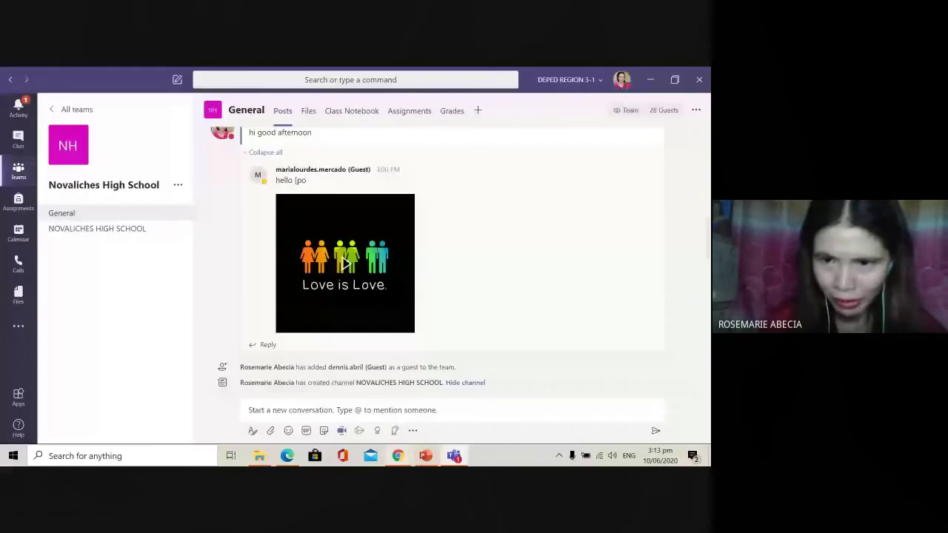
{"action": "mouse_move", "coordinate": [397, 453]}
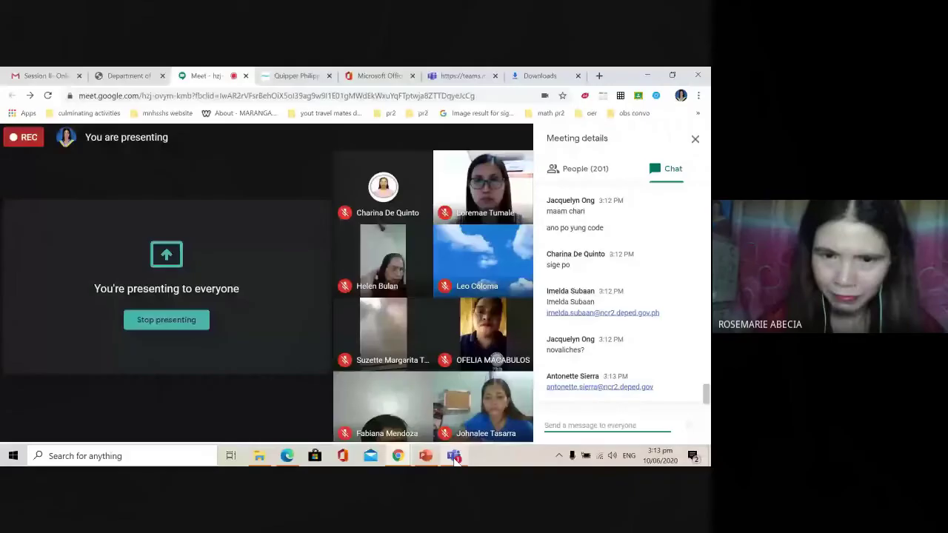
{"action": "left_click", "coordinate": [454, 456]}
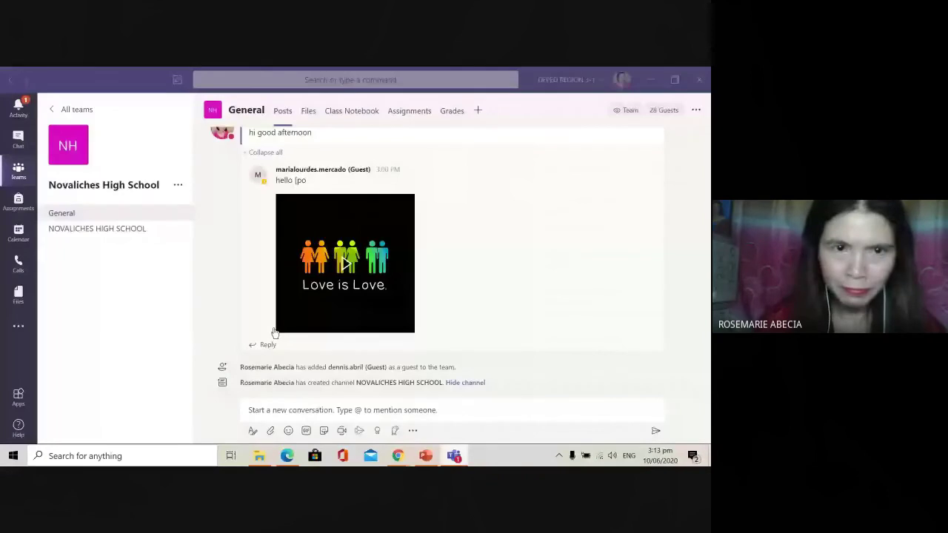
{"action": "left_click", "coordinate": [178, 185]}
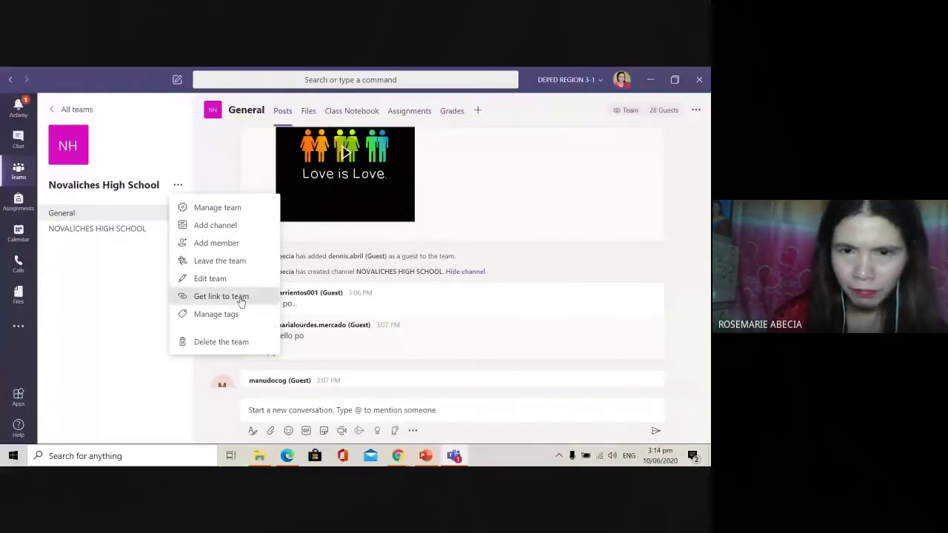
{"action": "left_click", "coordinate": [417, 320]}
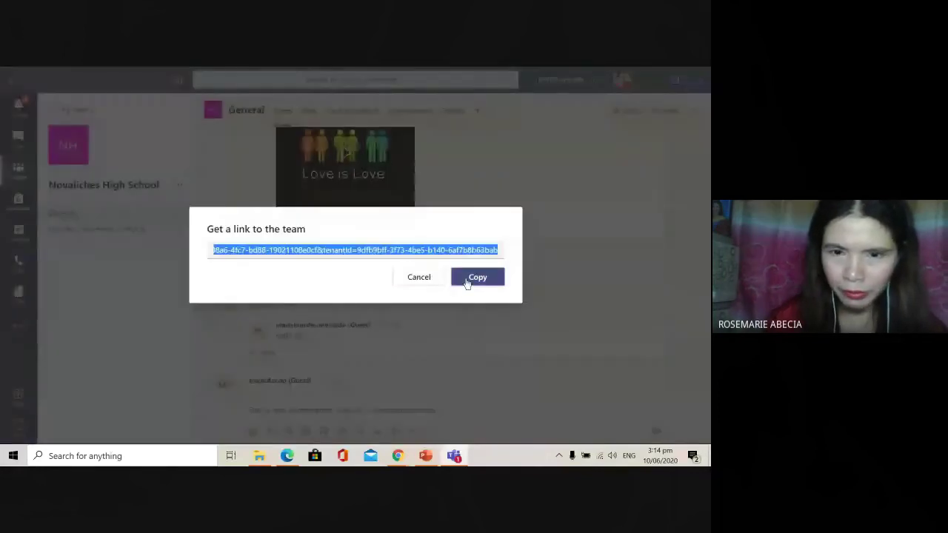
{"action": "left_click", "coordinate": [469, 283]}
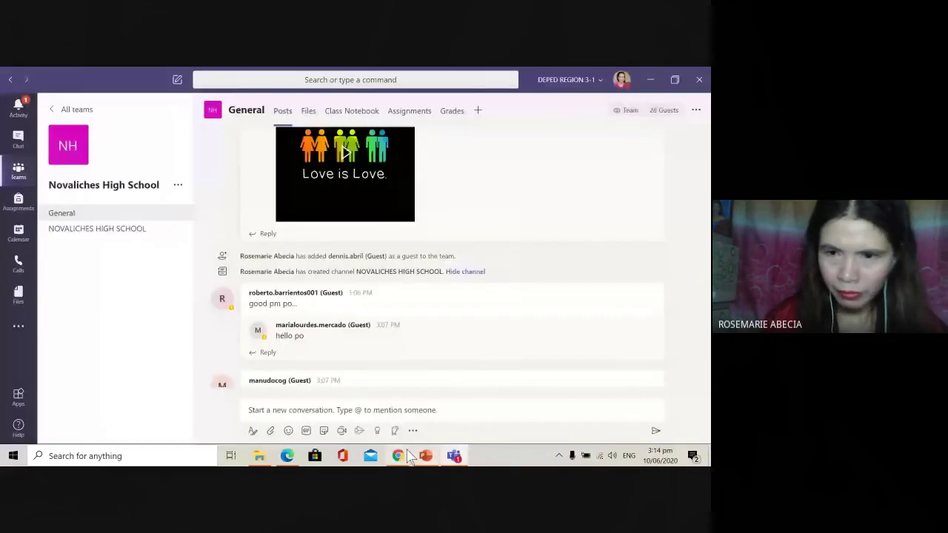
{"action": "left_click", "coordinate": [404, 454]}
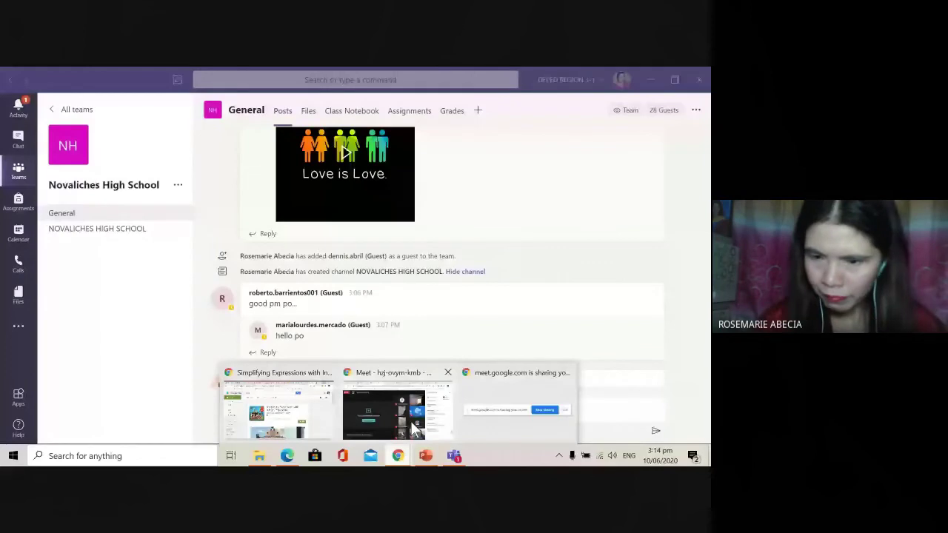
Step: Paste the copied team link into the Google Meet chat and send it
{"action": "left_click", "coordinate": [411, 422]}
{"action": "key", "text": "ctrl+v"}
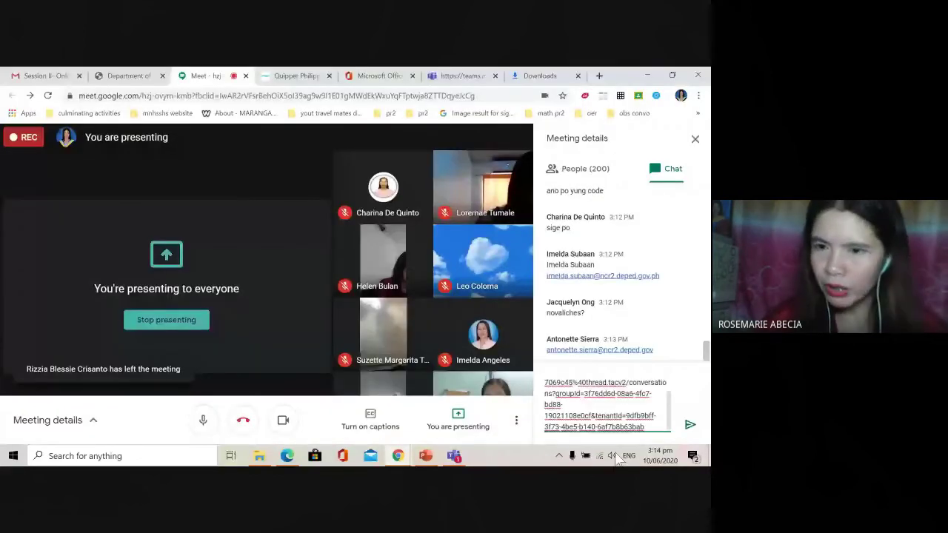
{"action": "left_click", "coordinate": [689, 424]}
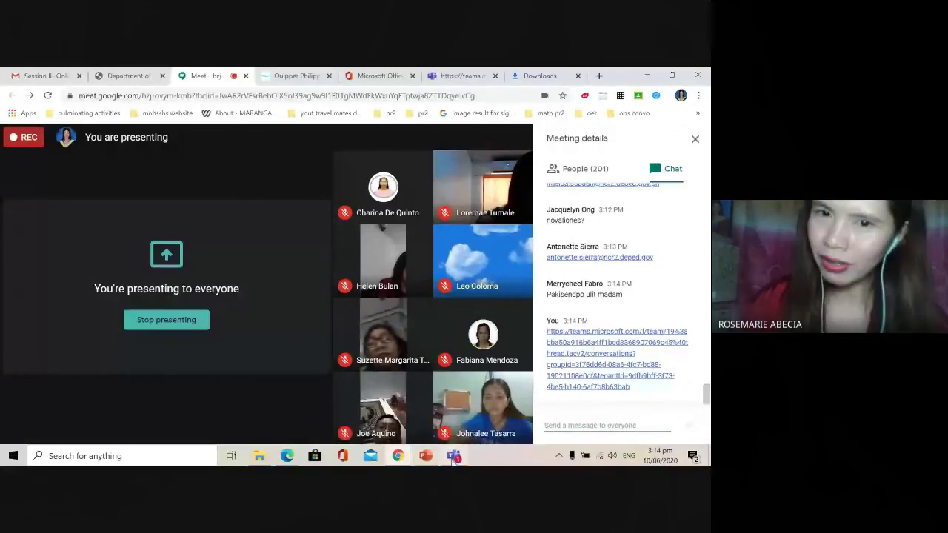
{"action": "key", "text": "alt+Tab"}
{"action": "scroll", "coordinate": [567, 362], "scroll_direction": "down", "scroll_amount": 3}
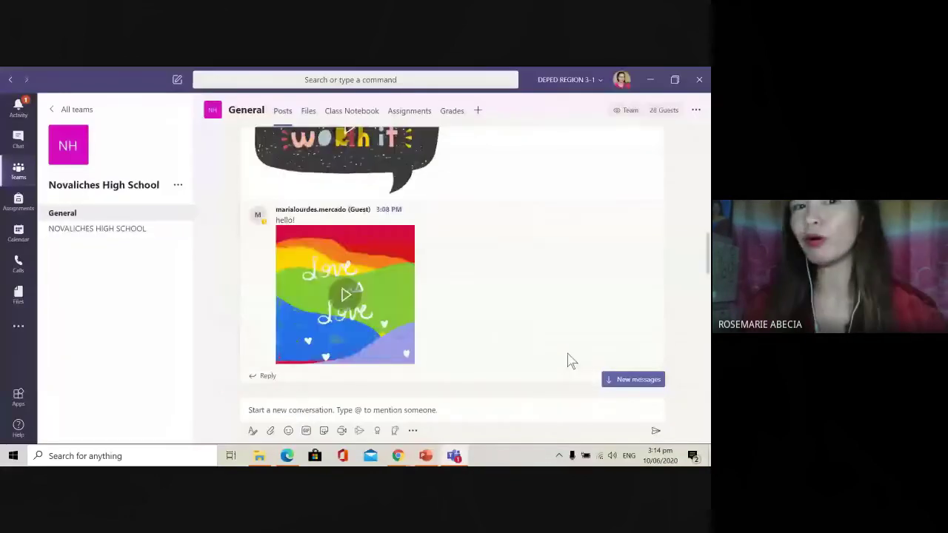
{"action": "scroll", "coordinate": [547, 364], "scroll_direction": "down", "scroll_amount": 3}
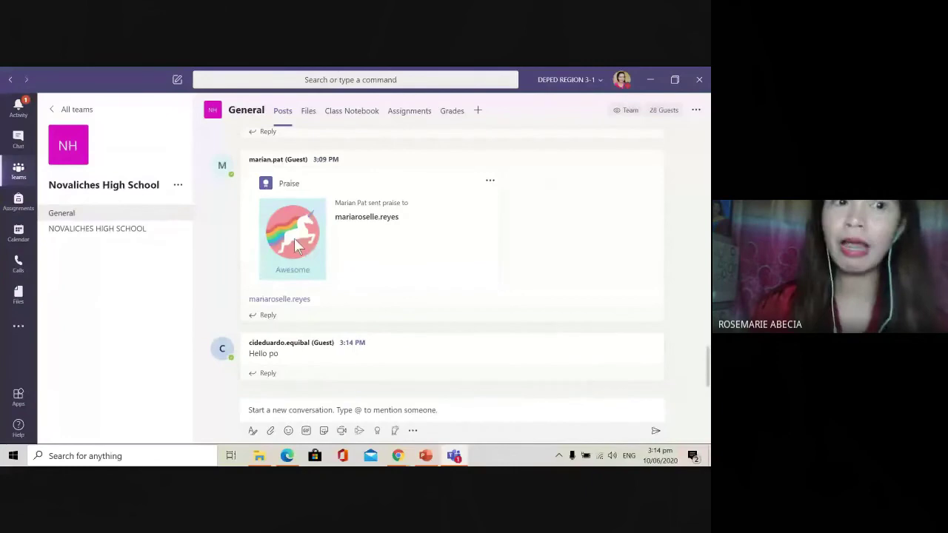
{"action": "left_click", "coordinate": [86, 228]}
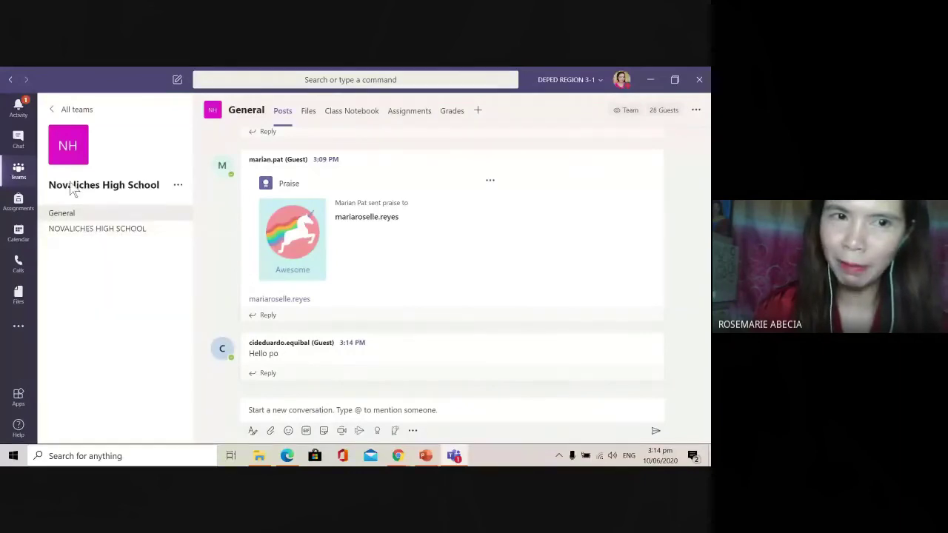
{"action": "left_click", "coordinate": [118, 237]}
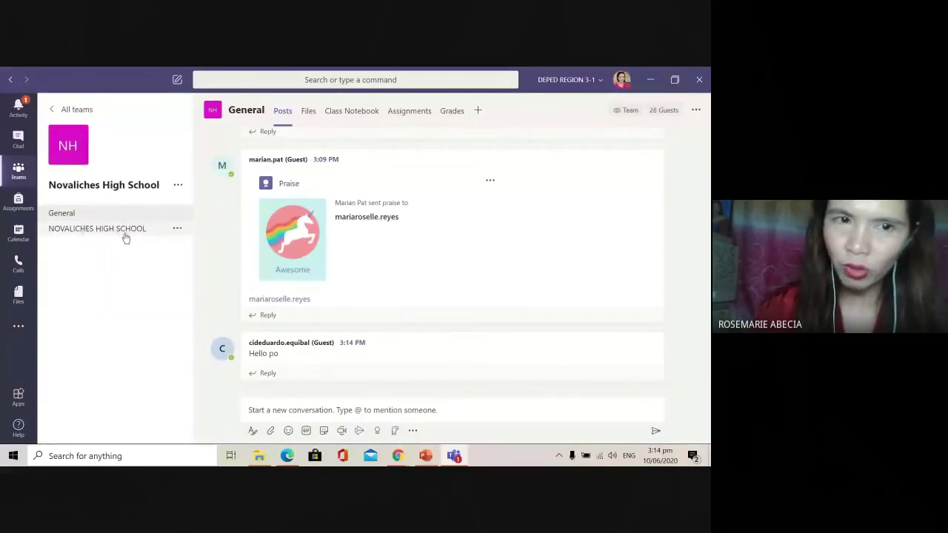
Step: Delete the NOVALICHES HIGH SCHOOL channel and confirm the deletion
{"action": "left_click", "coordinate": [124, 236]}
{"action": "left_click", "coordinate": [177, 230]}
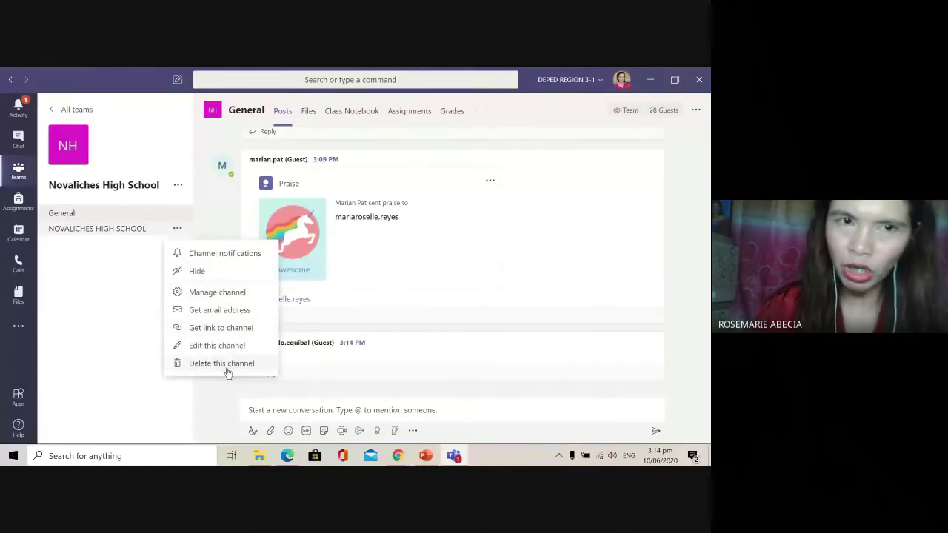
{"action": "key", "text": "Escape"}
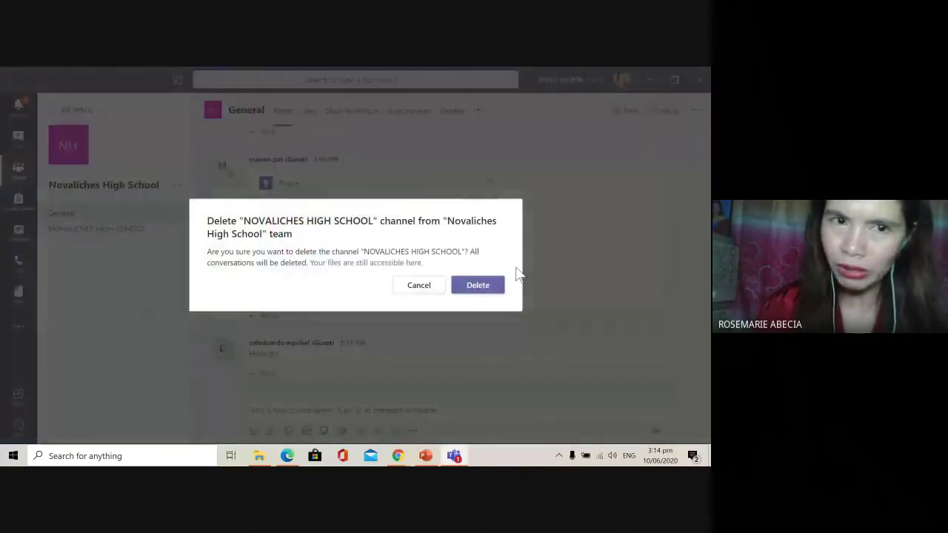
{"action": "left_click", "coordinate": [479, 288]}
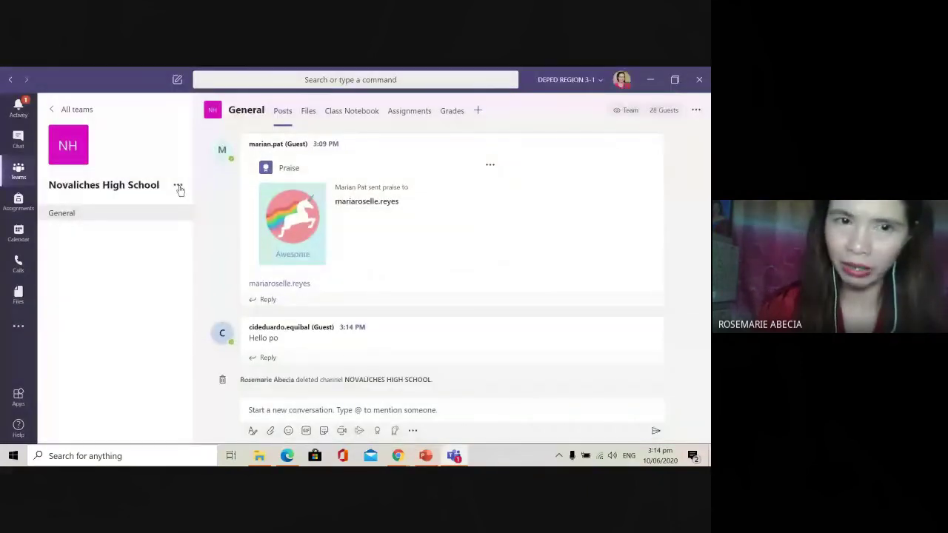
{"action": "left_click", "coordinate": [178, 185]}
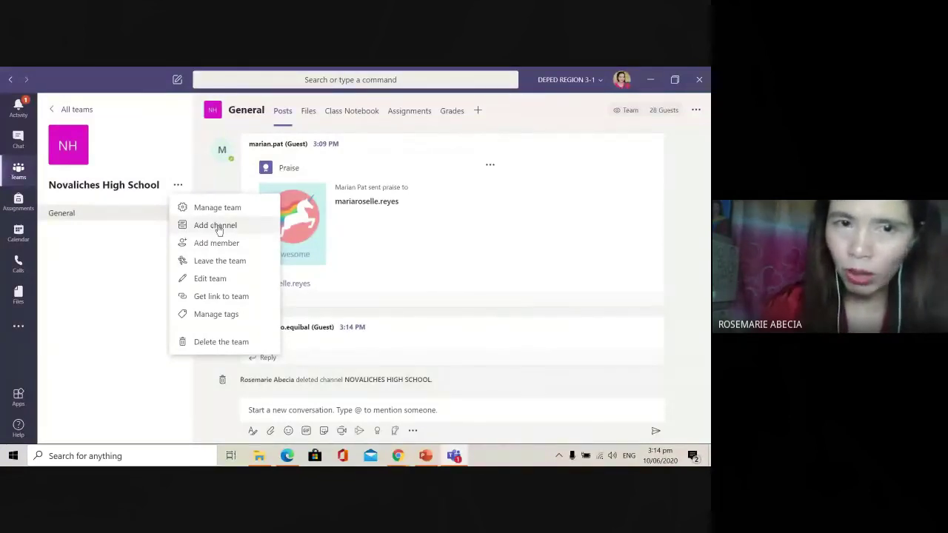
{"action": "left_click", "coordinate": [219, 231]}
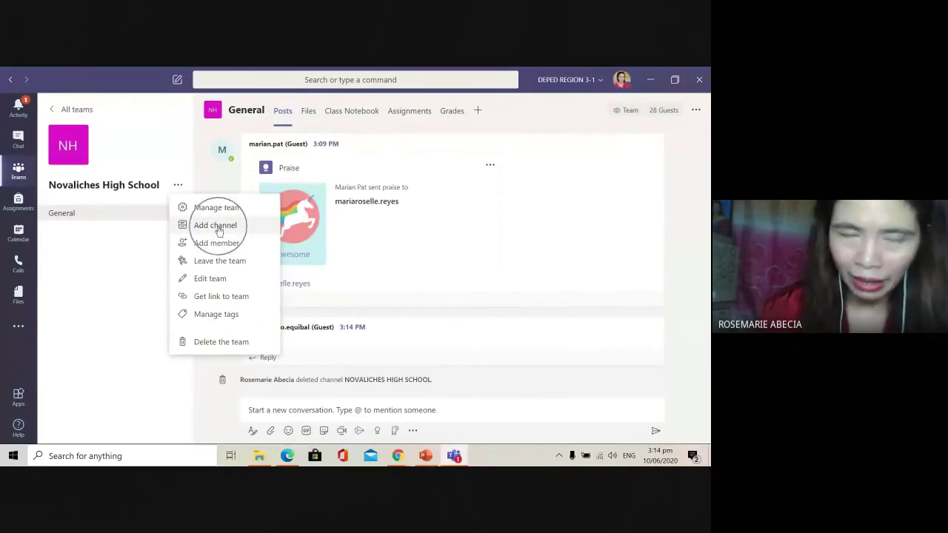
{"action": "left_click", "coordinate": [216, 231]}
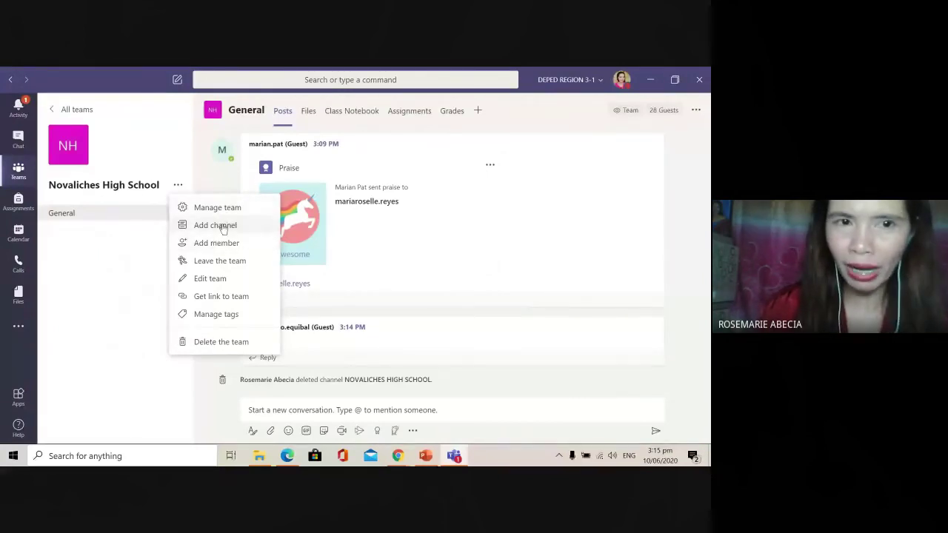
{"action": "left_click", "coordinate": [111, 266]}
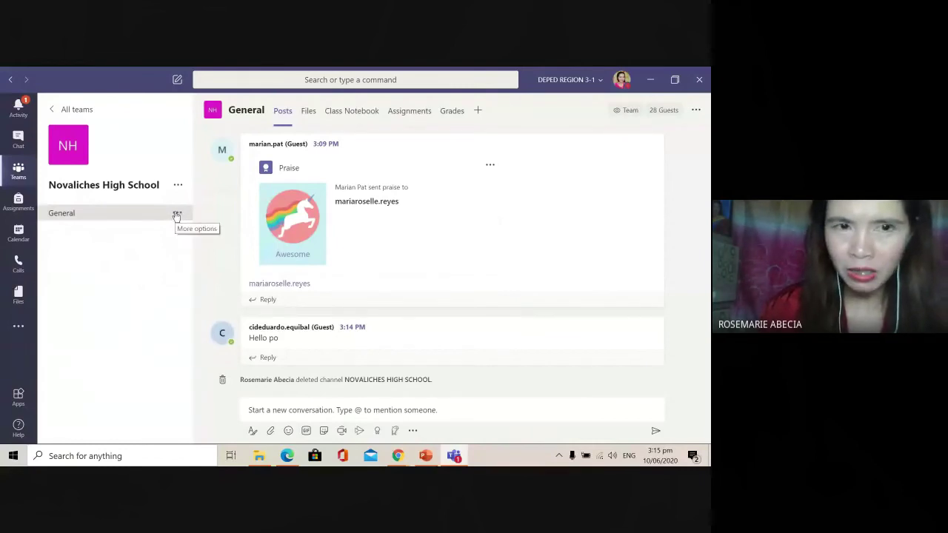
{"action": "left_click", "coordinate": [177, 214]}
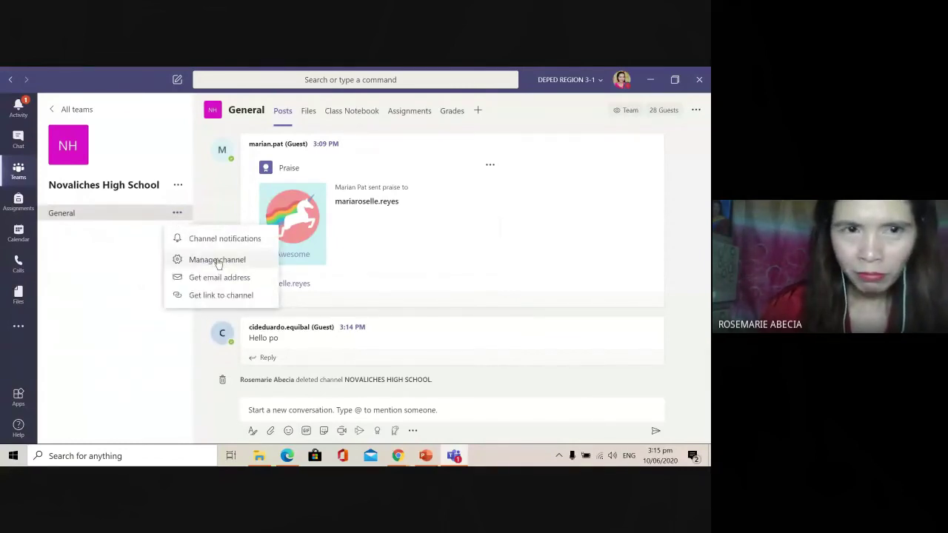
{"action": "left_click", "coordinate": [180, 186]}
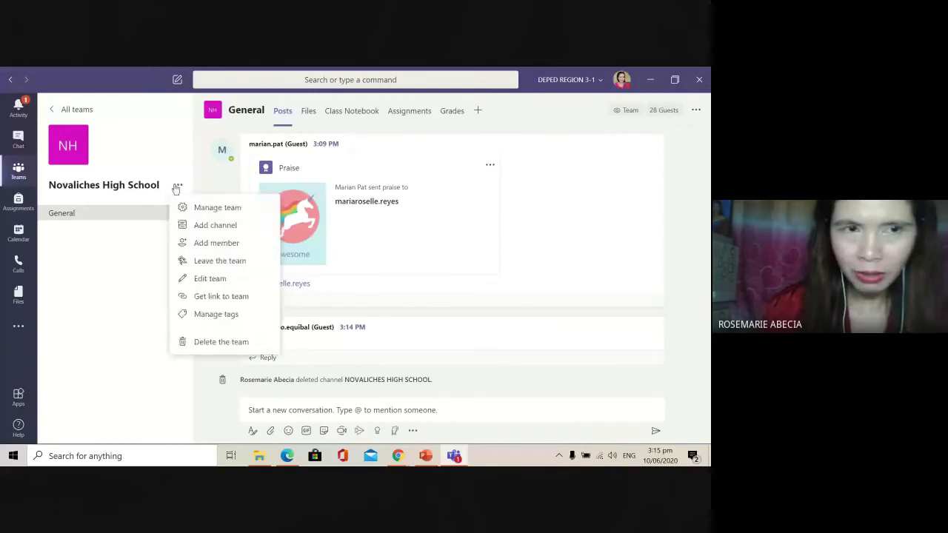
{"action": "left_click", "coordinate": [126, 263]}
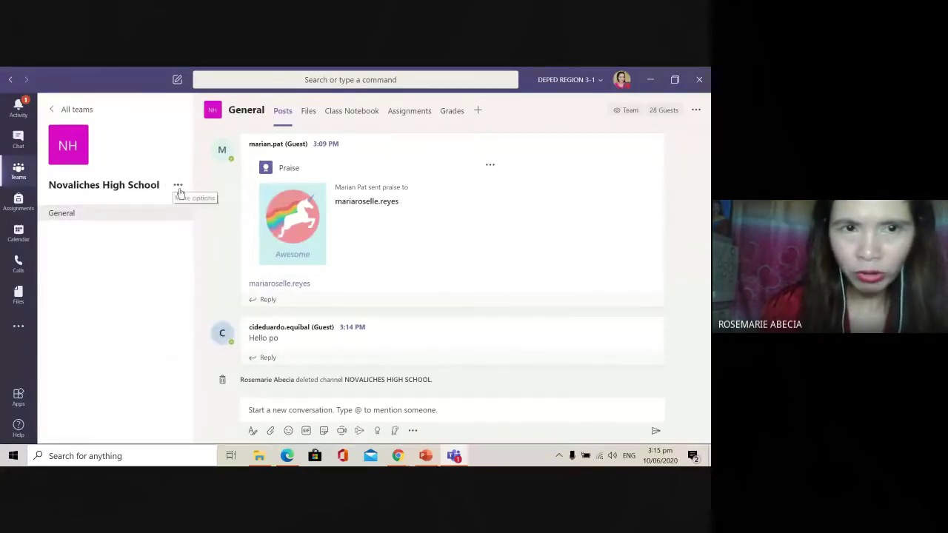
{"action": "left_click", "coordinate": [178, 186]}
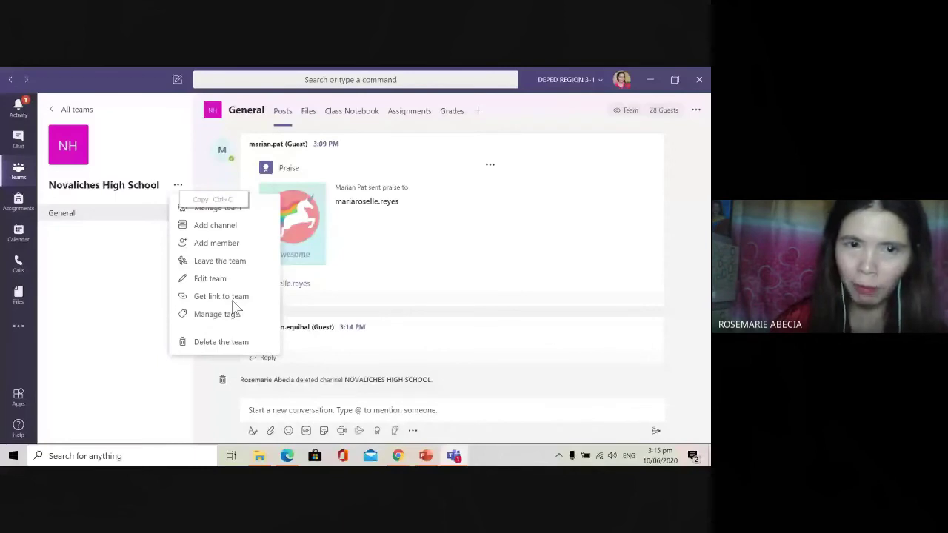
{"action": "left_click", "coordinate": [234, 299]}
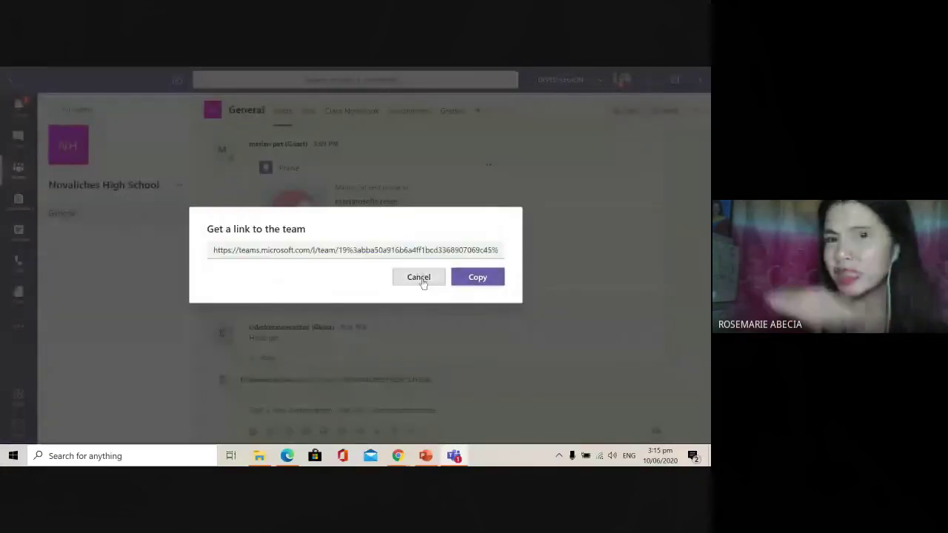
{"action": "left_click", "coordinate": [418, 278]}
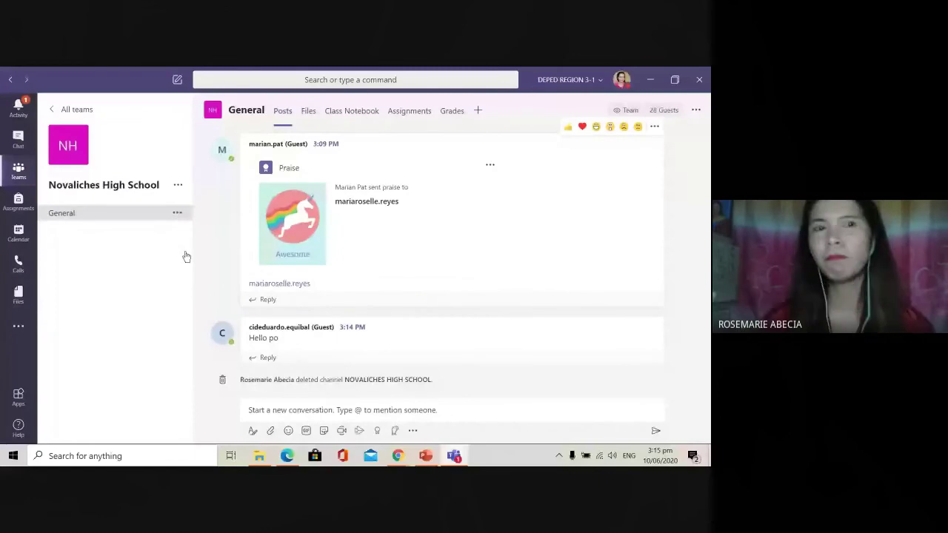
Step: Scroll the General channel posts and bring up the paperclip attach options
{"action": "scroll", "coordinate": [589, 372], "scroll_direction": "up", "scroll_amount": 3}
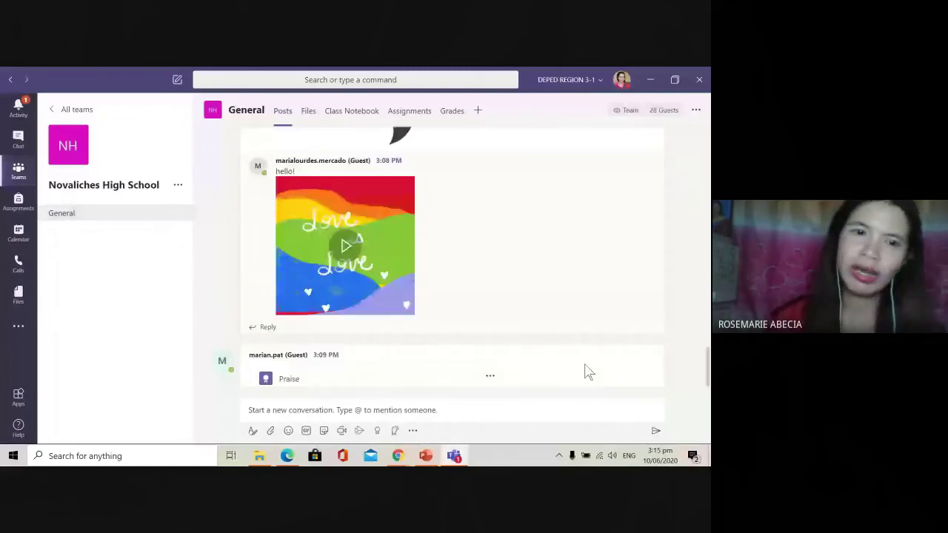
{"action": "scroll", "coordinate": [592, 356], "scroll_direction": "down", "scroll_amount": 3}
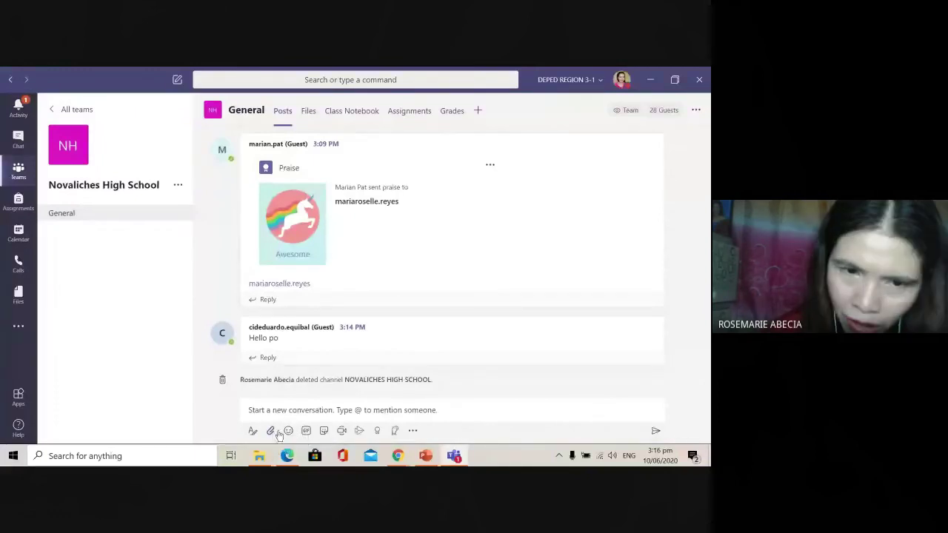
{"action": "left_click", "coordinate": [271, 430]}
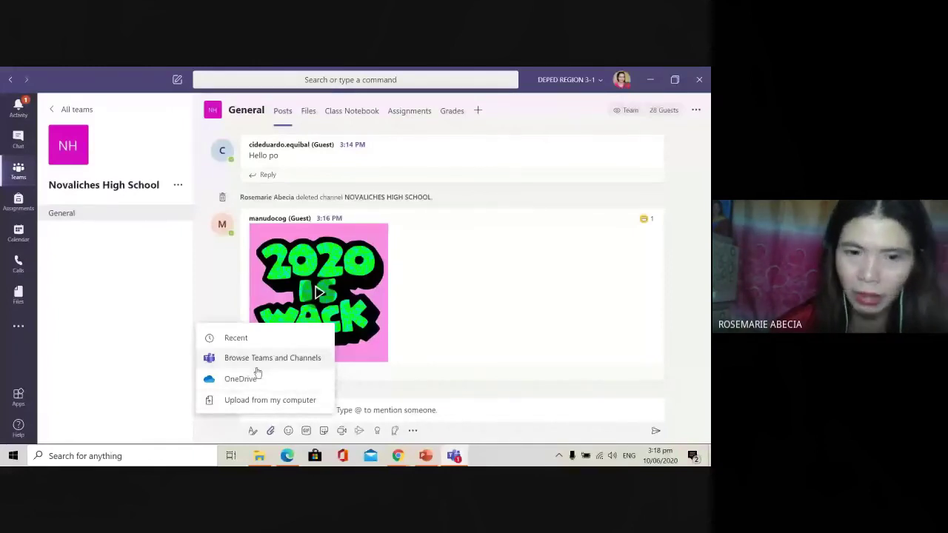
Step: Upload the colourful four-square logo image from Downloads and post it to General
{"action": "left_click", "coordinate": [259, 402]}
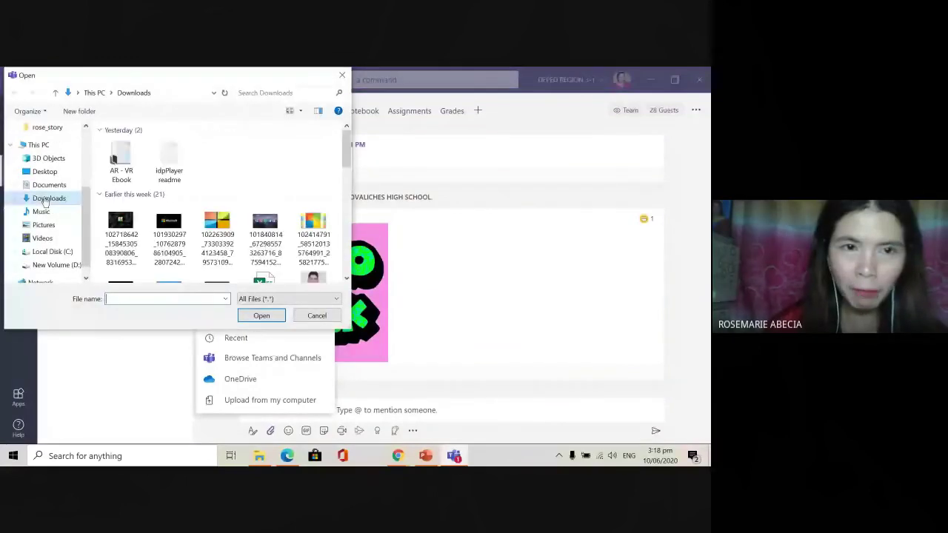
{"action": "scroll", "coordinate": [267, 232], "scroll_direction": "down", "scroll_amount": 2}
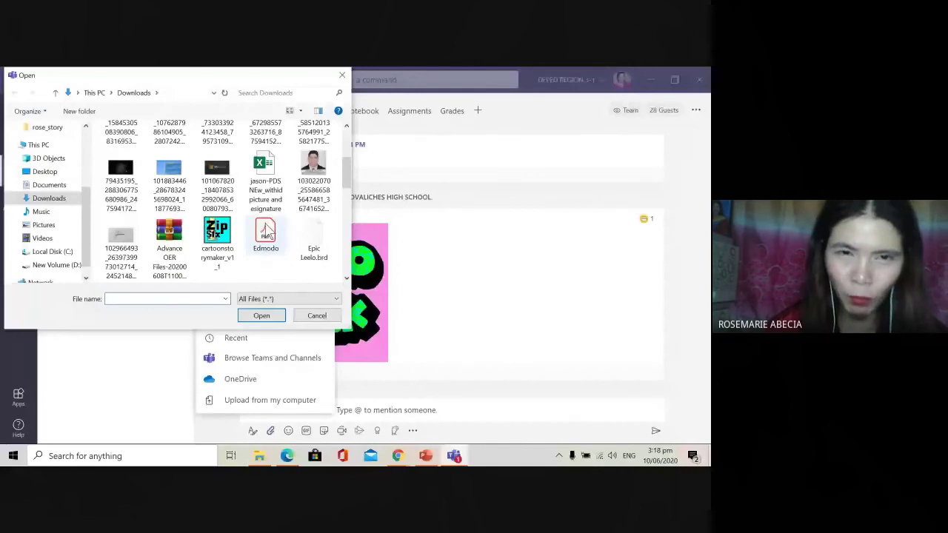
{"action": "scroll", "coordinate": [267, 232], "scroll_direction": "up", "scroll_amount": 2}
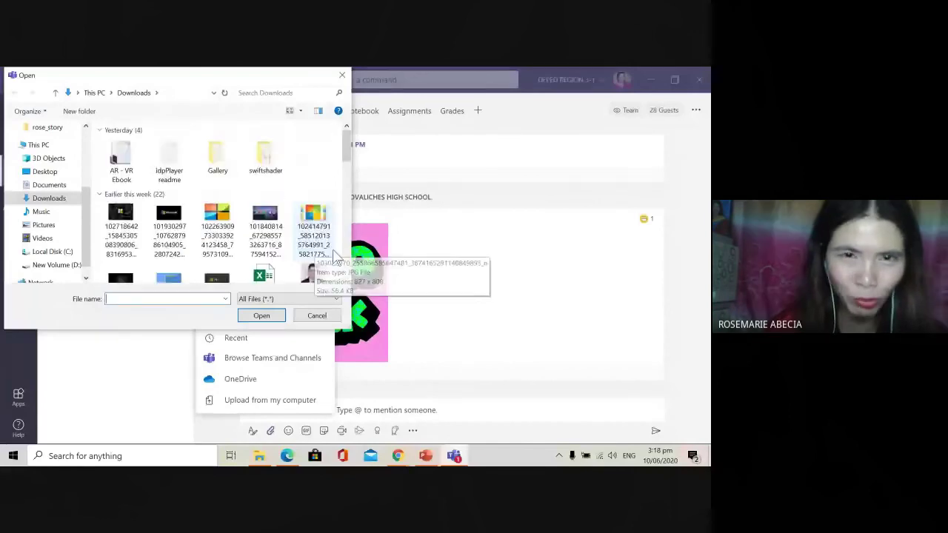
{"action": "scroll", "coordinate": [270, 245], "scroll_direction": "down", "scroll_amount": 1}
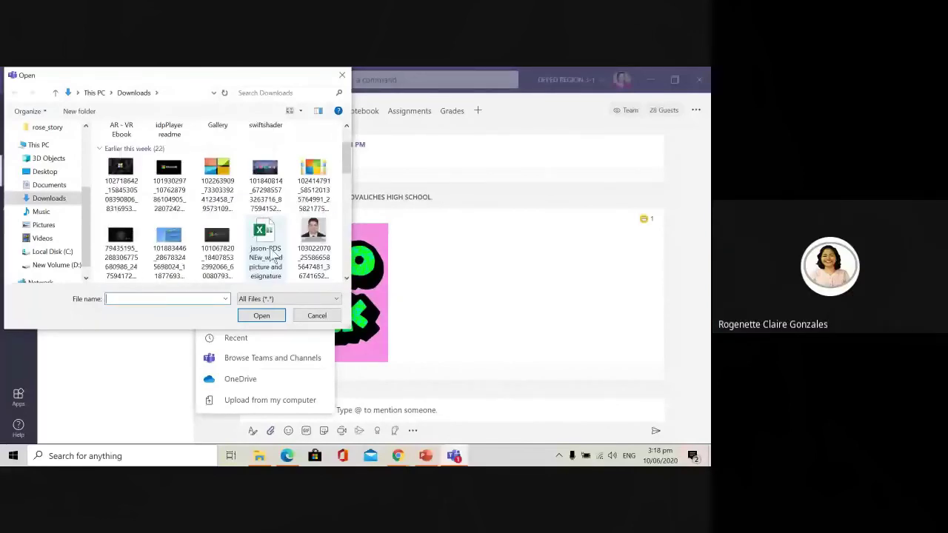
{"action": "double_click", "coordinate": [271, 252]}
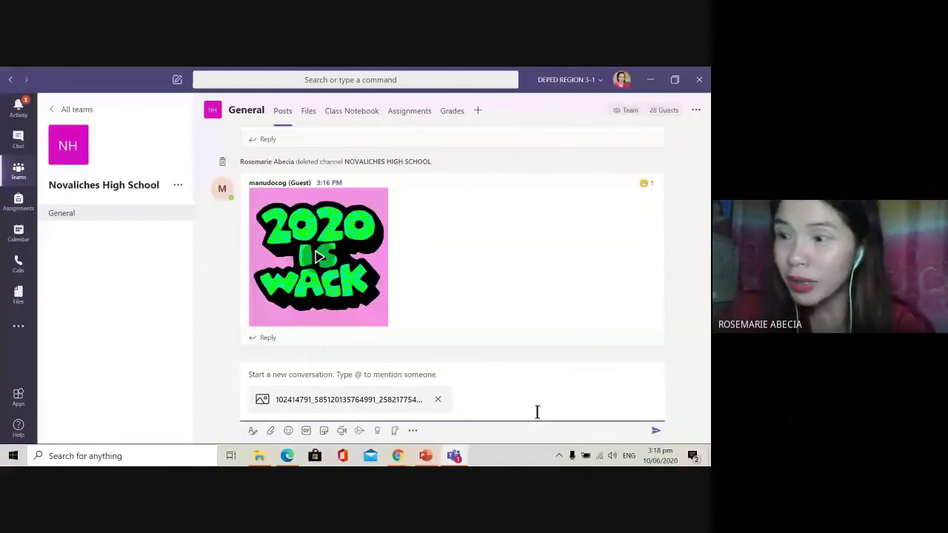
{"action": "key", "text": "Return"}
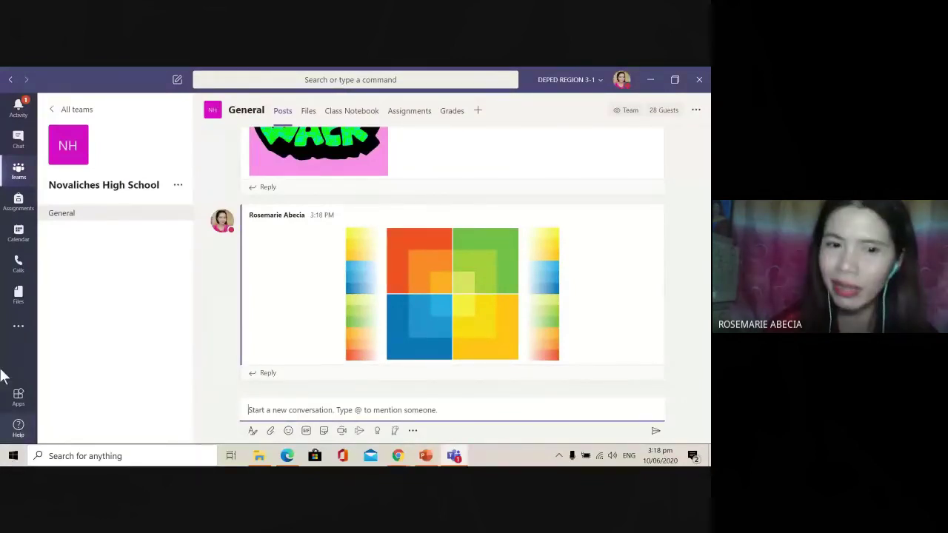
{"action": "left_click", "coordinate": [271, 431]}
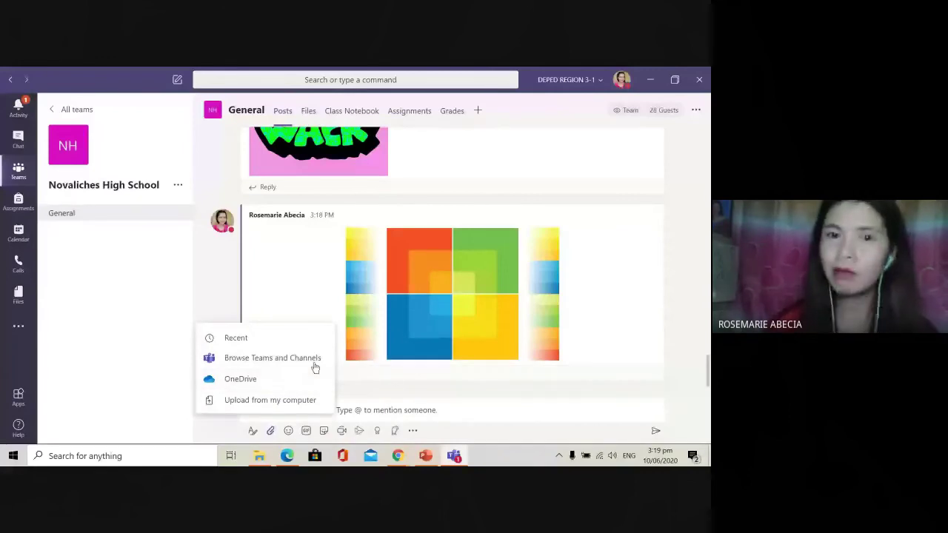
{"action": "left_click", "coordinate": [531, 414]}
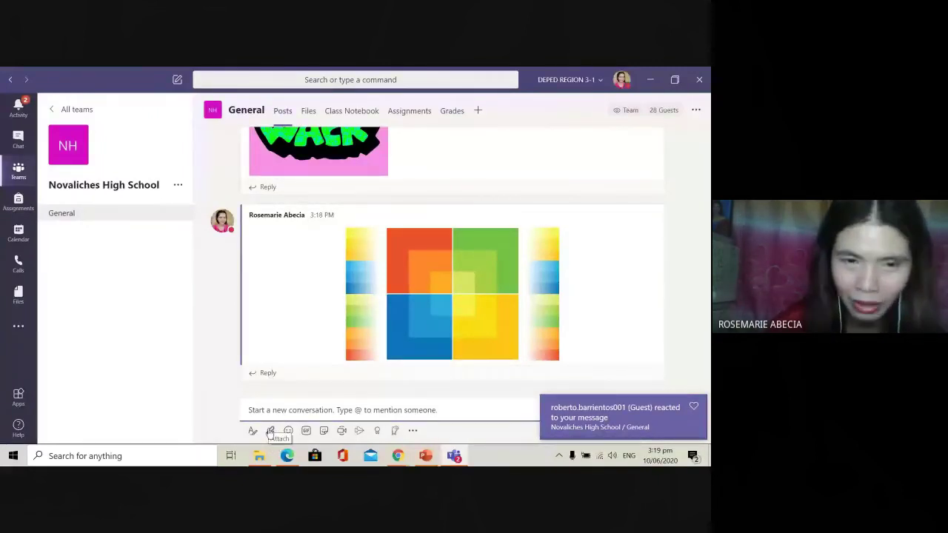
{"action": "left_click", "coordinate": [270, 432]}
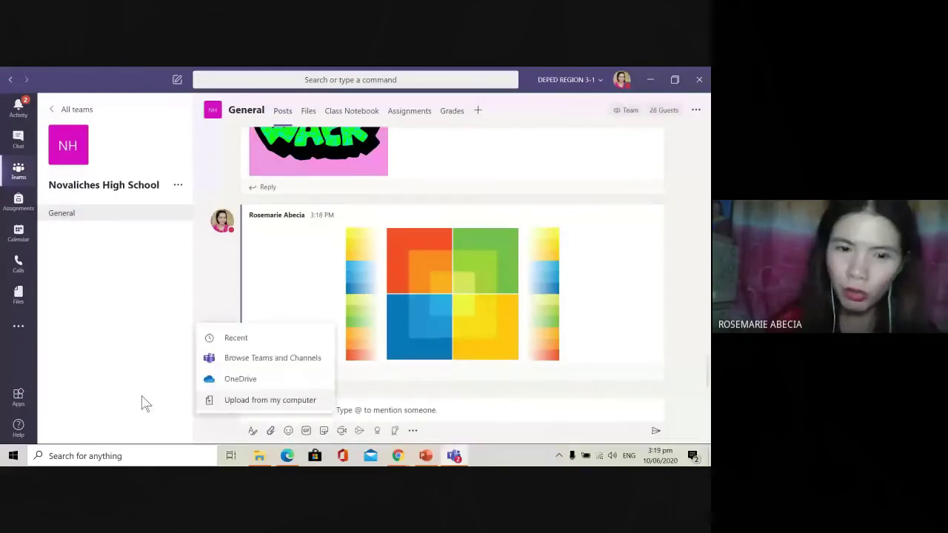
{"action": "left_click", "coordinate": [290, 437]}
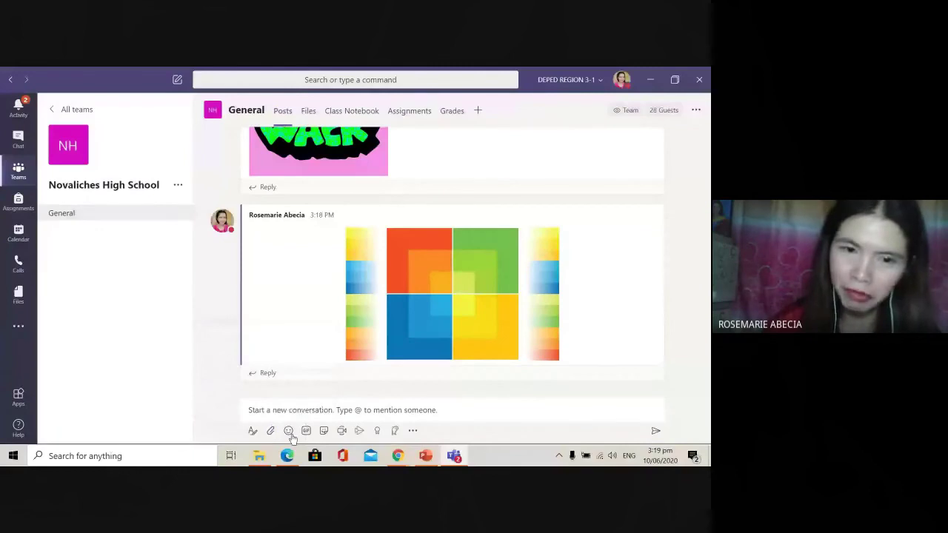
{"action": "left_click", "coordinate": [307, 431]}
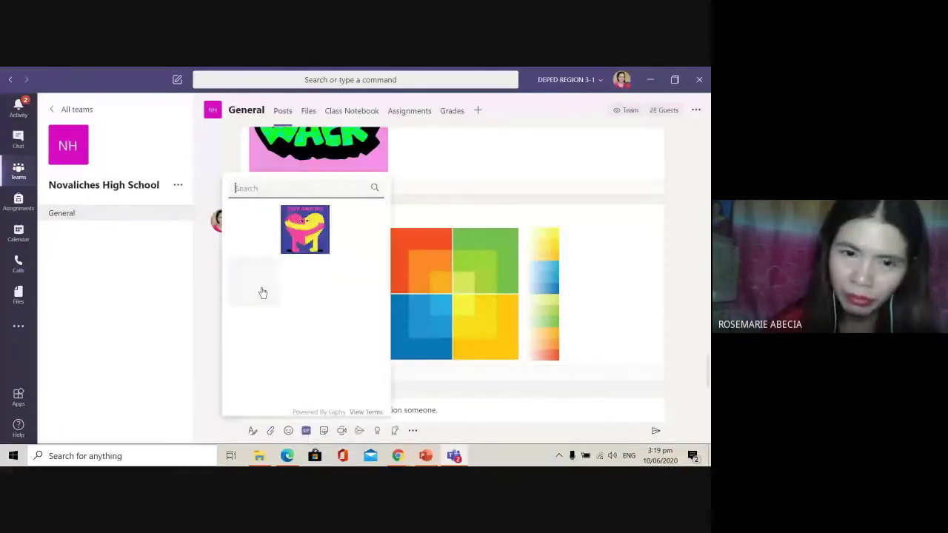
{"action": "left_click", "coordinate": [303, 240]}
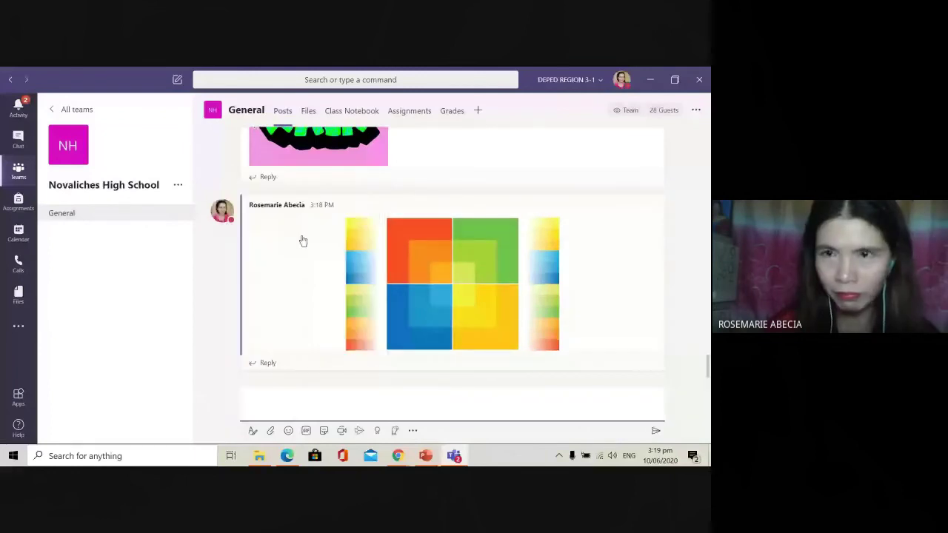
{"action": "left_click", "coordinate": [302, 241]}
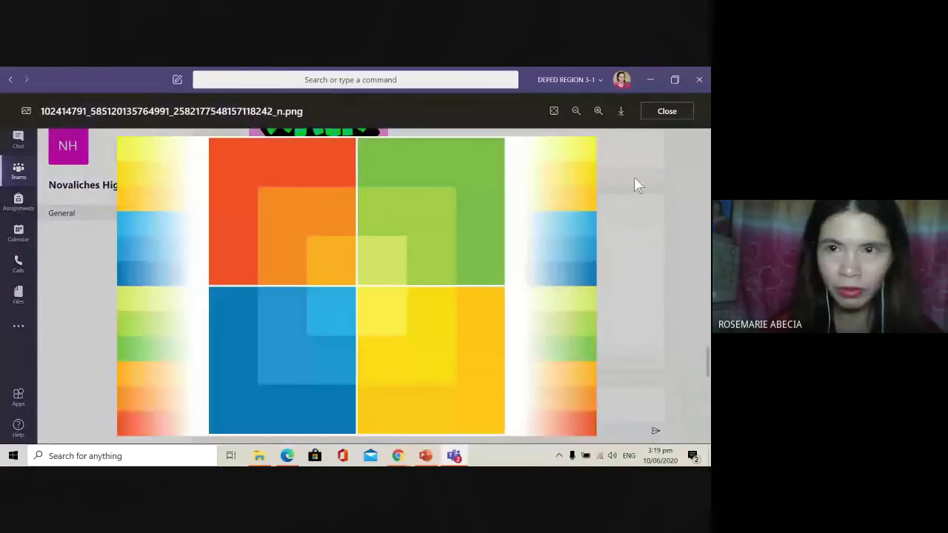
{"action": "left_click", "coordinate": [667, 111]}
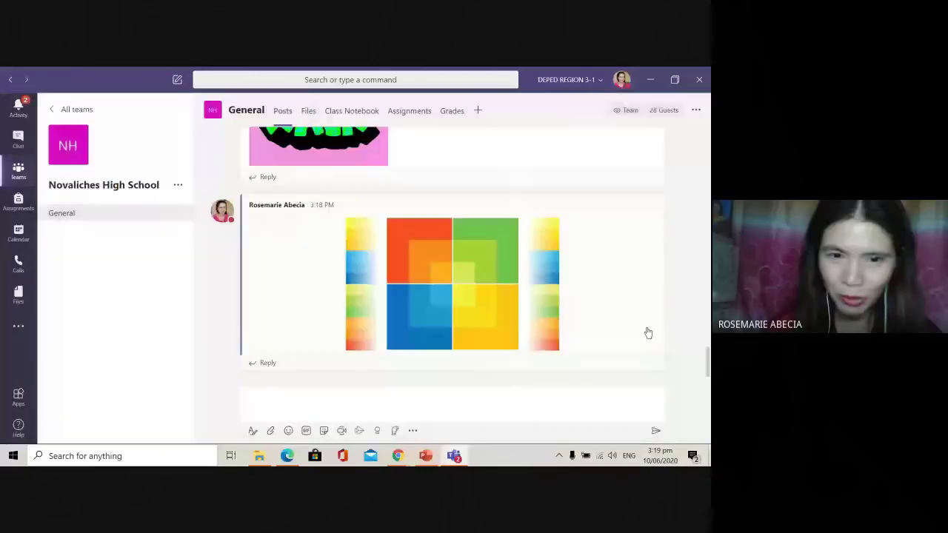
Step: Paste the STOP HATING GIF into a new General post, start Meet now, then remove the GIF
{"action": "left_click", "coordinate": [305, 430]}
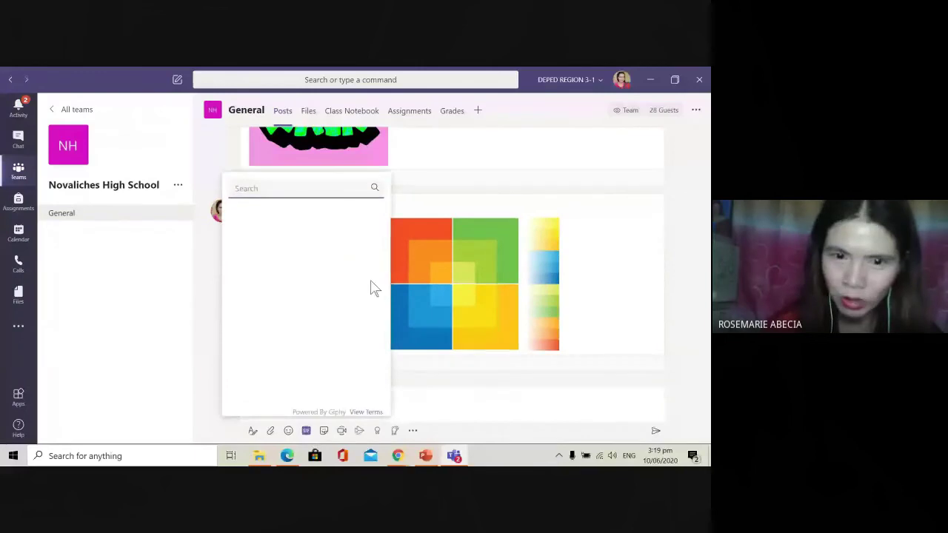
{"action": "left_click", "coordinate": [359, 462]}
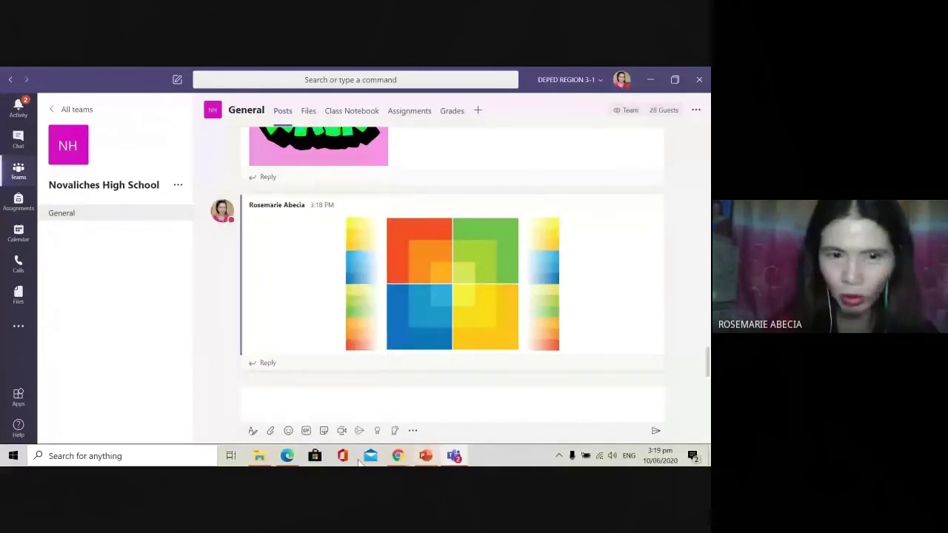
{"action": "left_click", "coordinate": [341, 413]}
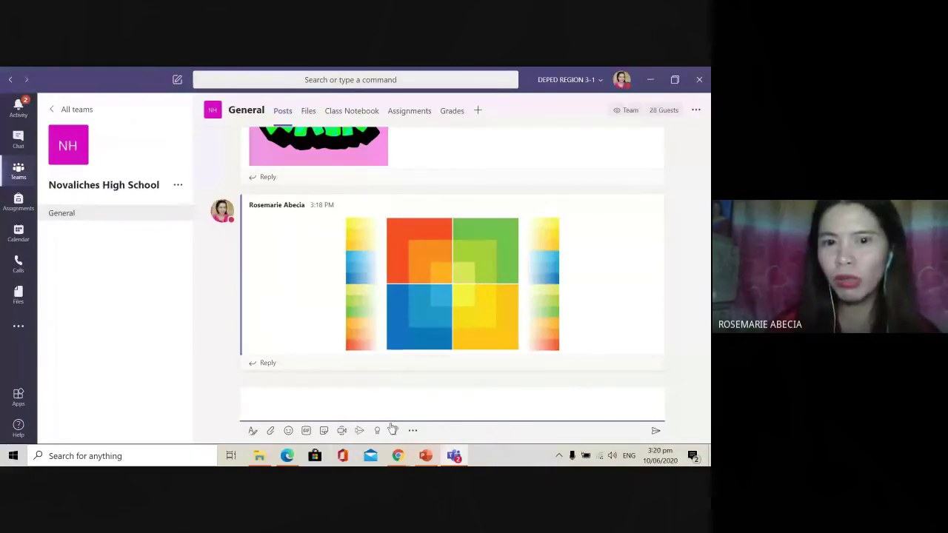
{"action": "key", "text": "ctrl+v"}
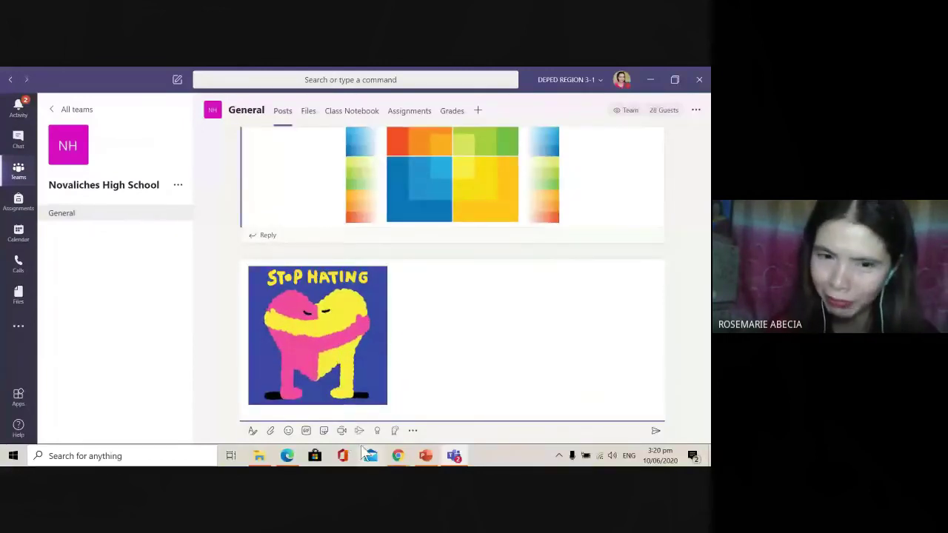
{"action": "left_click", "coordinate": [341, 431]}
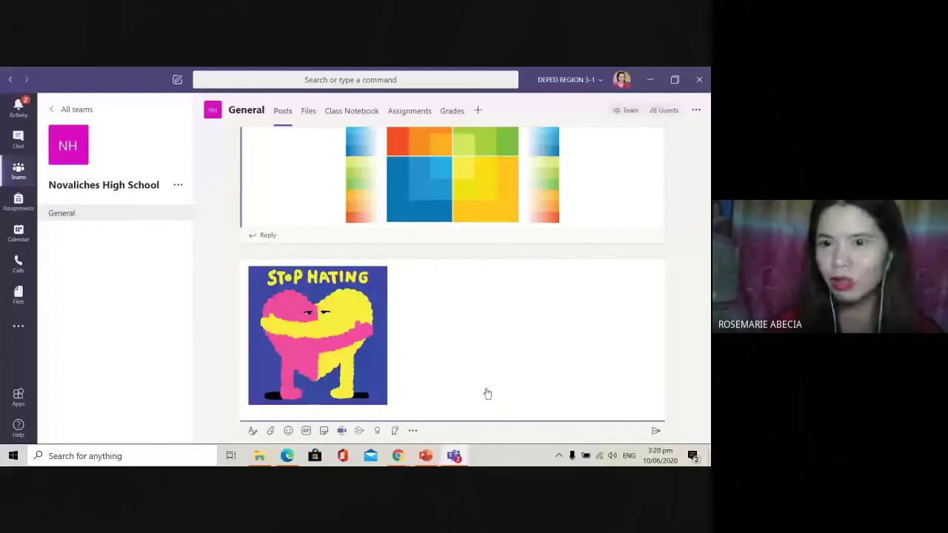
{"action": "key", "text": "BackSpace"}
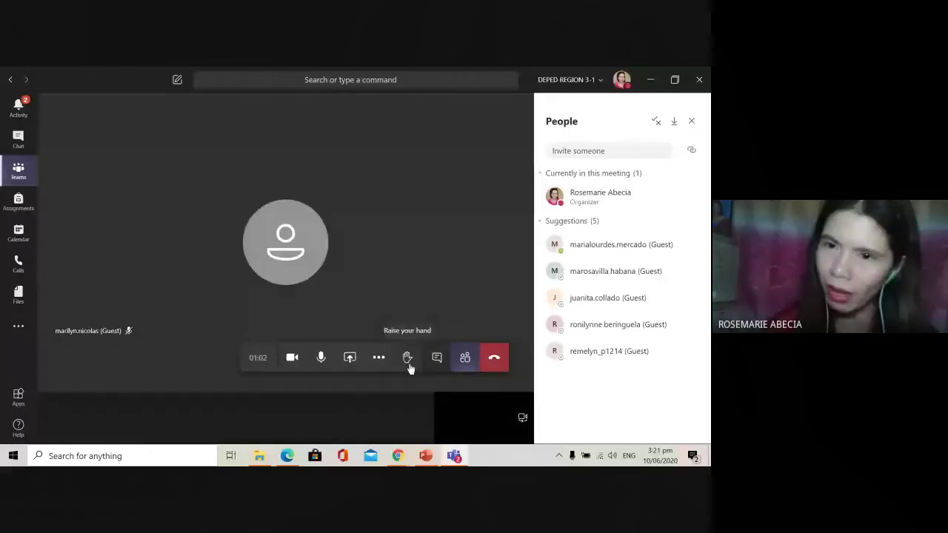
Step: Raise and lower a hand in the meeting, then open the More actions menu
{"action": "left_click", "coordinate": [408, 359]}
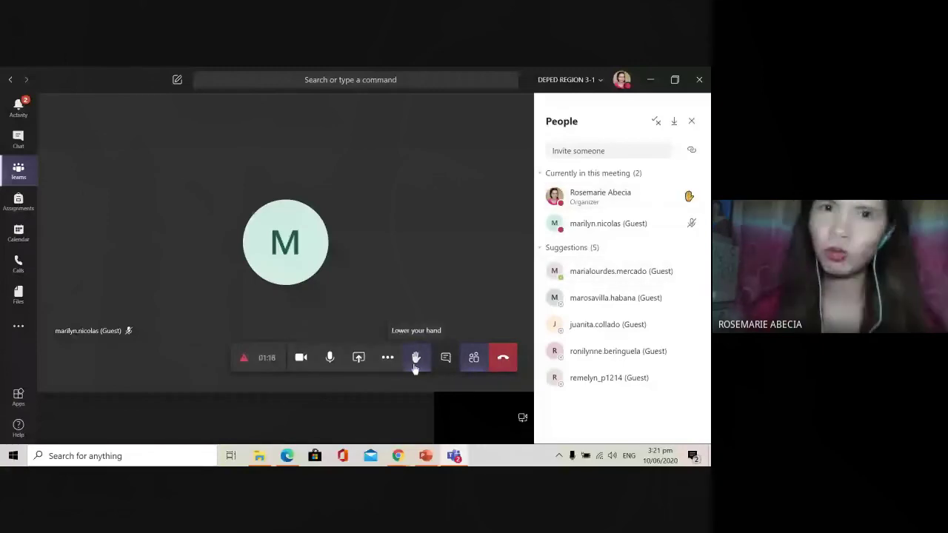
{"action": "left_click", "coordinate": [416, 357]}
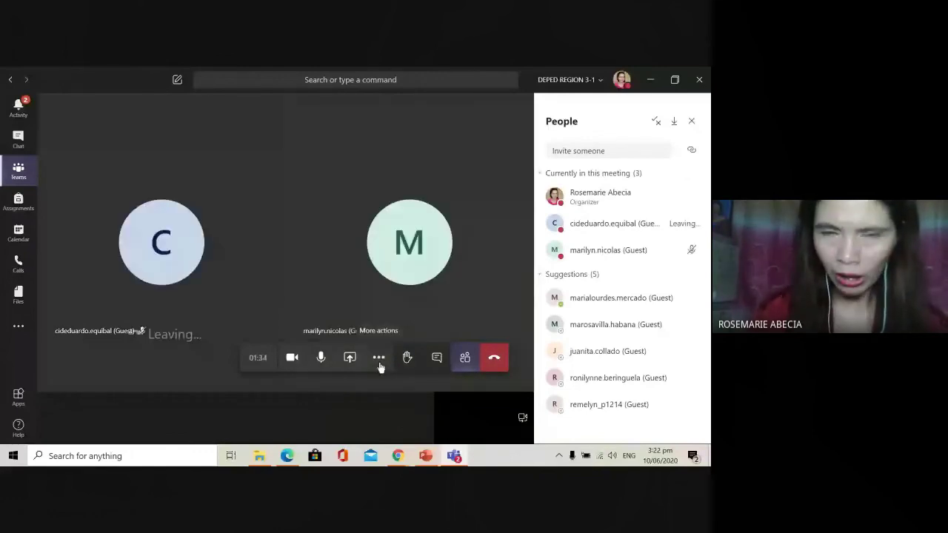
{"action": "left_click", "coordinate": [379, 362]}
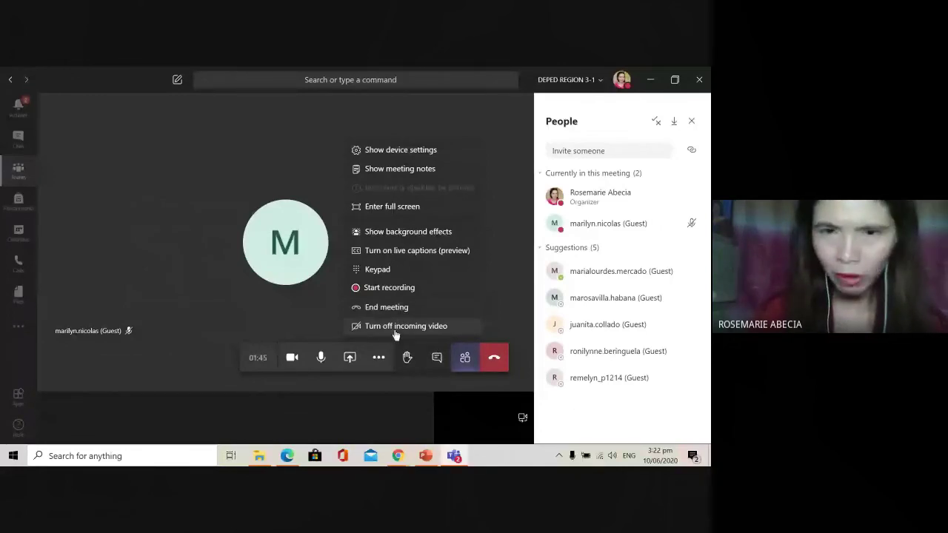
Step: Turn on live captions (preview), then reopen the More actions list
{"action": "left_click", "coordinate": [412, 255]}
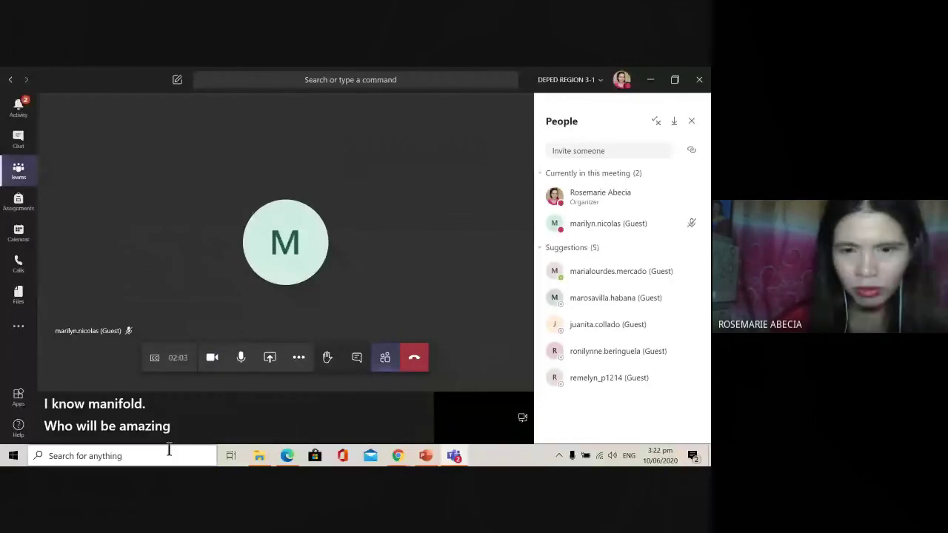
{"action": "left_click", "coordinate": [299, 359]}
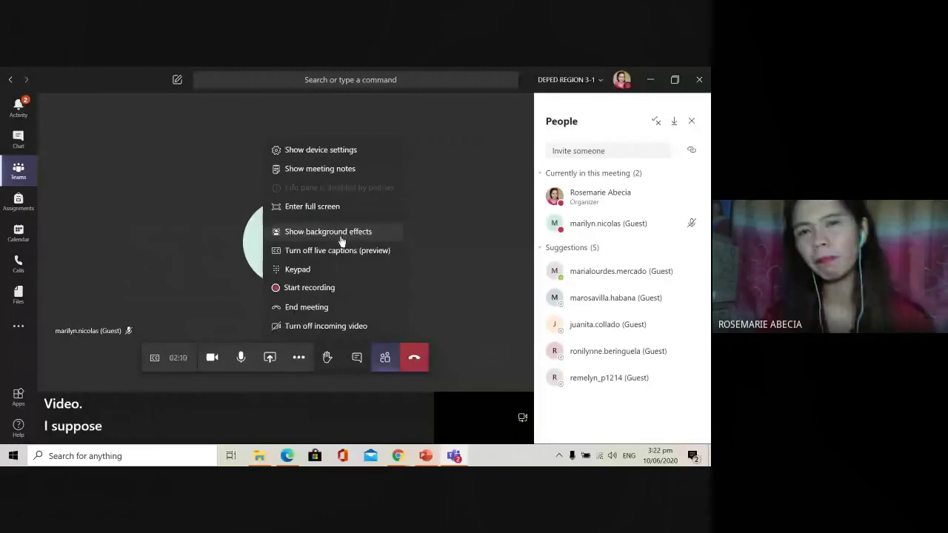
Step: Pick a background image from the Background settings thumbnails, then close the panel
{"action": "left_click", "coordinate": [341, 235]}
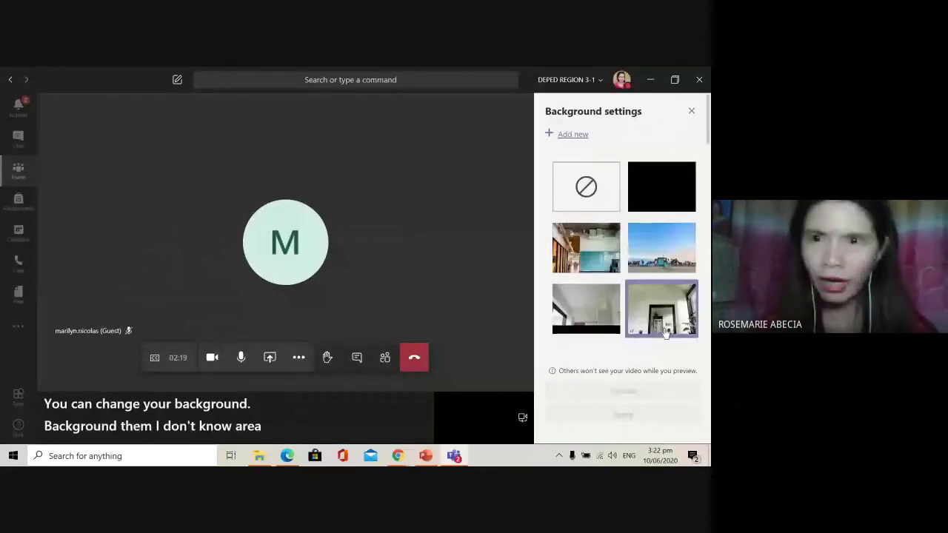
{"action": "scroll", "coordinate": [611, 333], "scroll_direction": "down", "scroll_amount": 3}
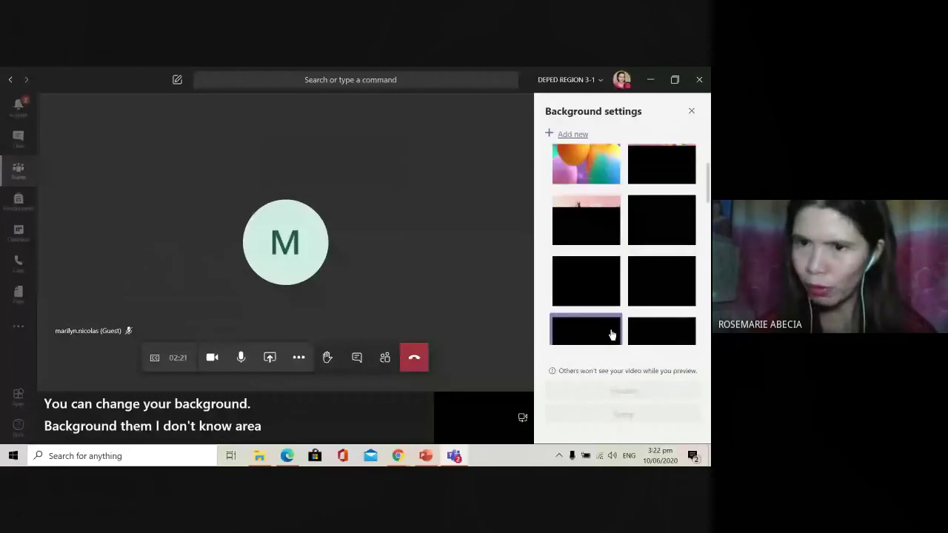
{"action": "scroll", "coordinate": [659, 273], "scroll_direction": "down", "scroll_amount": 3}
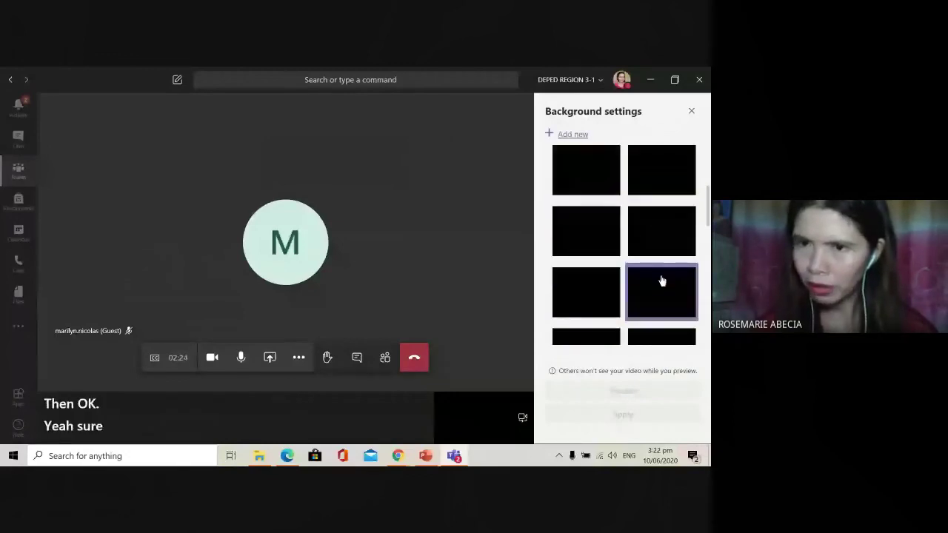
{"action": "left_click", "coordinate": [651, 268]}
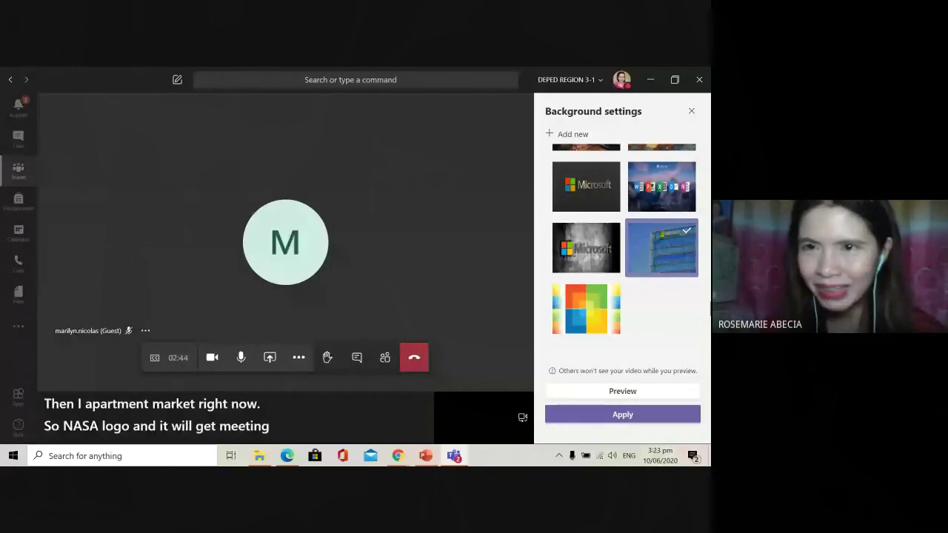
{"action": "scroll", "coordinate": [692, 268], "scroll_direction": "up", "scroll_amount": 5}
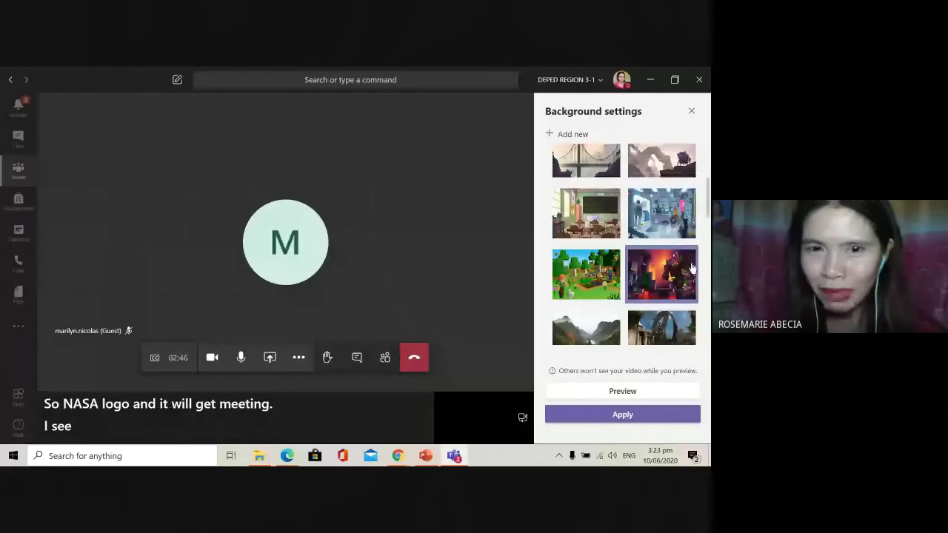
{"action": "scroll", "coordinate": [692, 268], "scroll_direction": "up", "scroll_amount": 5}
{"action": "left_click", "coordinate": [691, 111]}
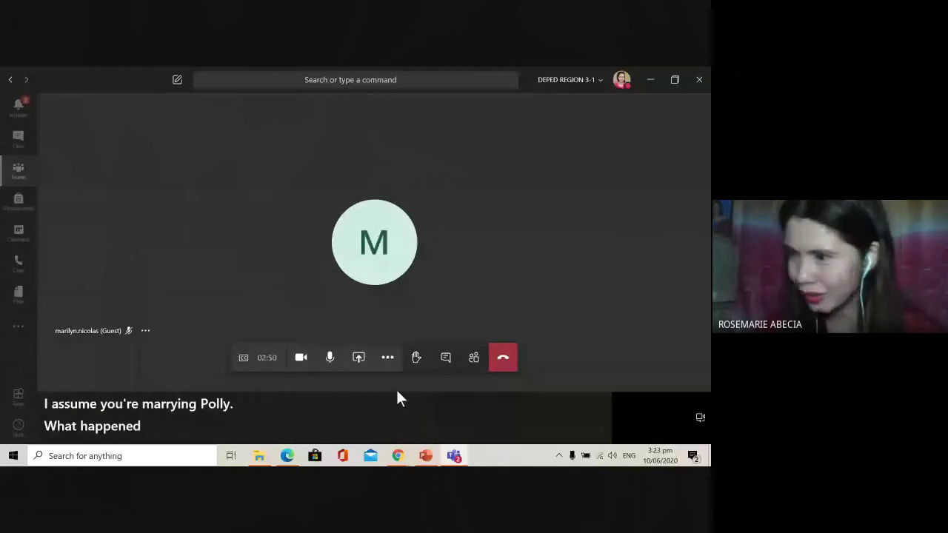
Step: Show the People participant list, then bring up Show background effects from More actions
{"action": "left_click", "coordinate": [472, 359]}
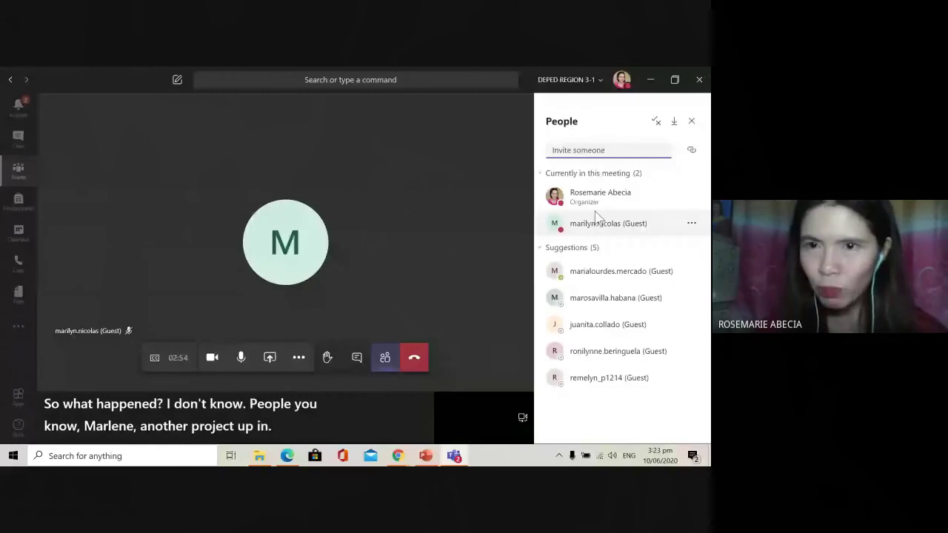
{"action": "left_click", "coordinate": [380, 362]}
{"action": "left_click", "coordinate": [472, 359]}
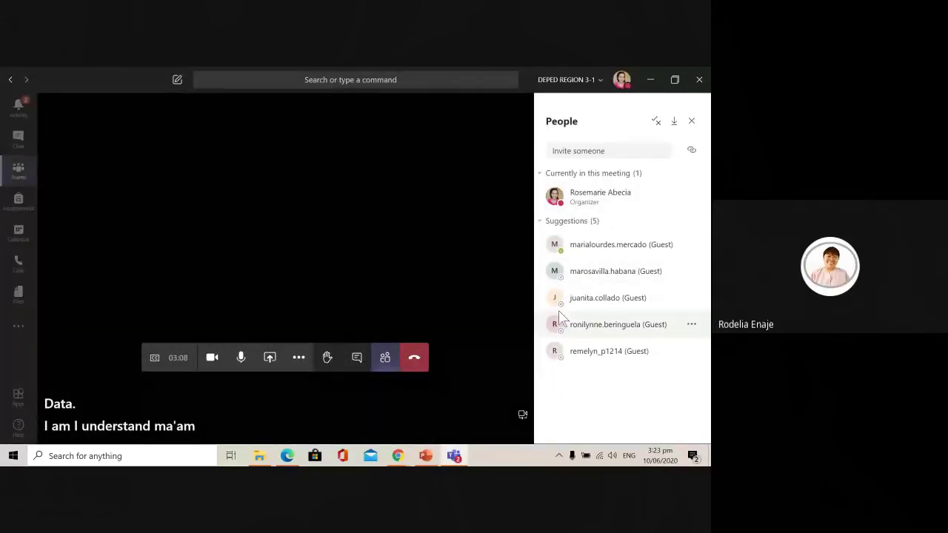
{"action": "left_click", "coordinate": [299, 361]}
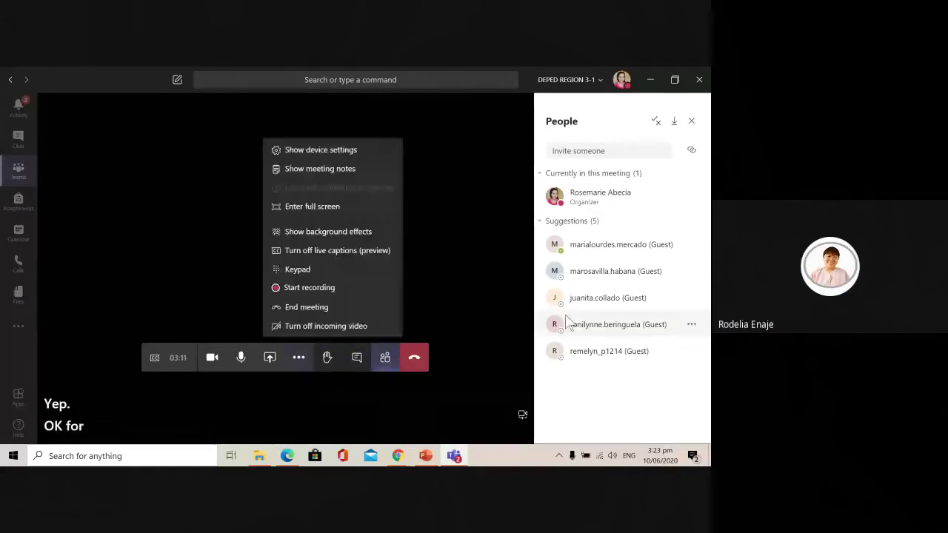
{"action": "left_click", "coordinate": [341, 233]}
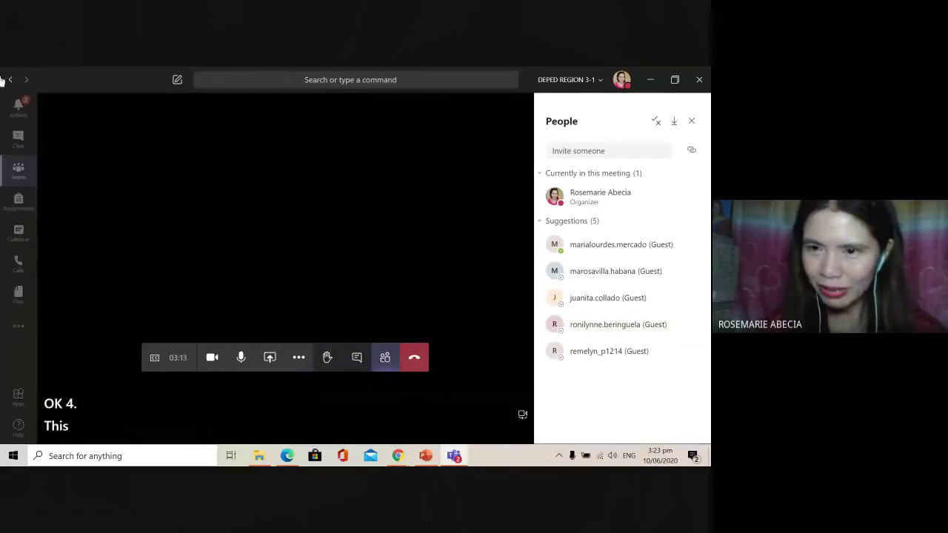
Step: Apply the Microsoft office building background, close the panel, and show Participants
{"action": "scroll", "coordinate": [692, 310], "scroll_direction": "down", "scroll_amount": 10}
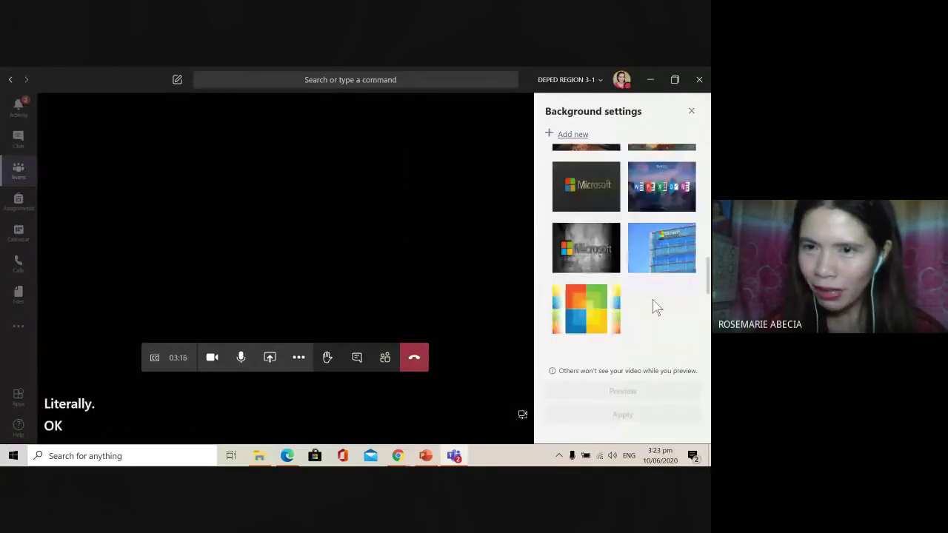
{"action": "left_click", "coordinate": [658, 254]}
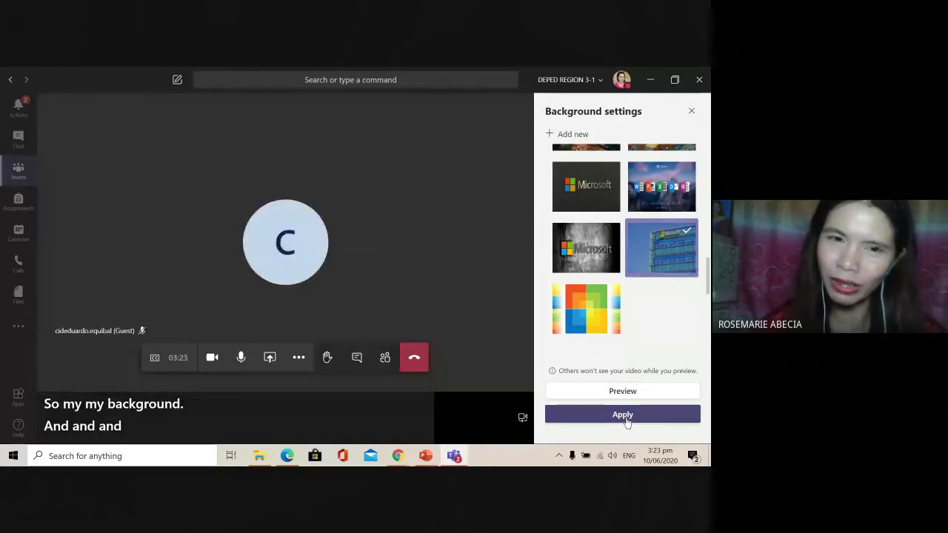
{"action": "left_click", "coordinate": [626, 419]}
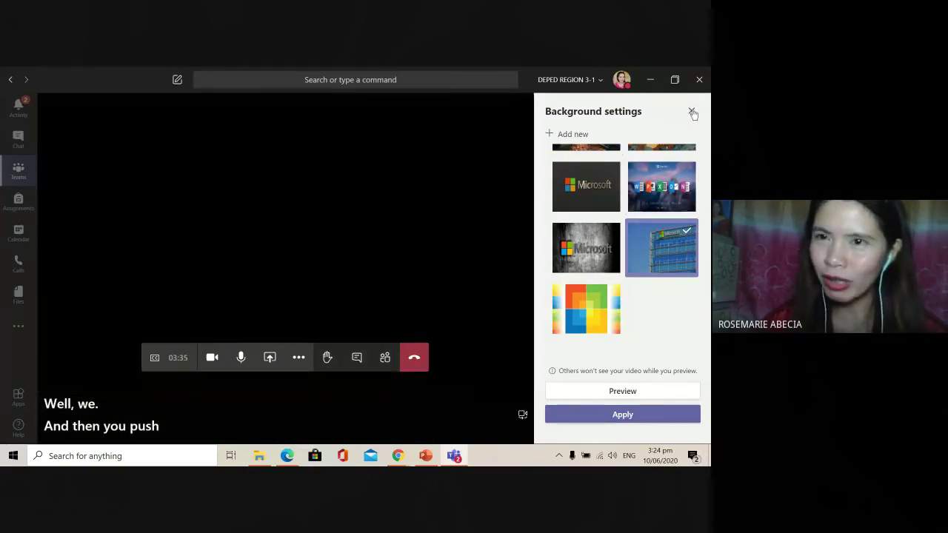
{"action": "left_click", "coordinate": [689, 111]}
{"action": "left_click", "coordinate": [472, 367]}
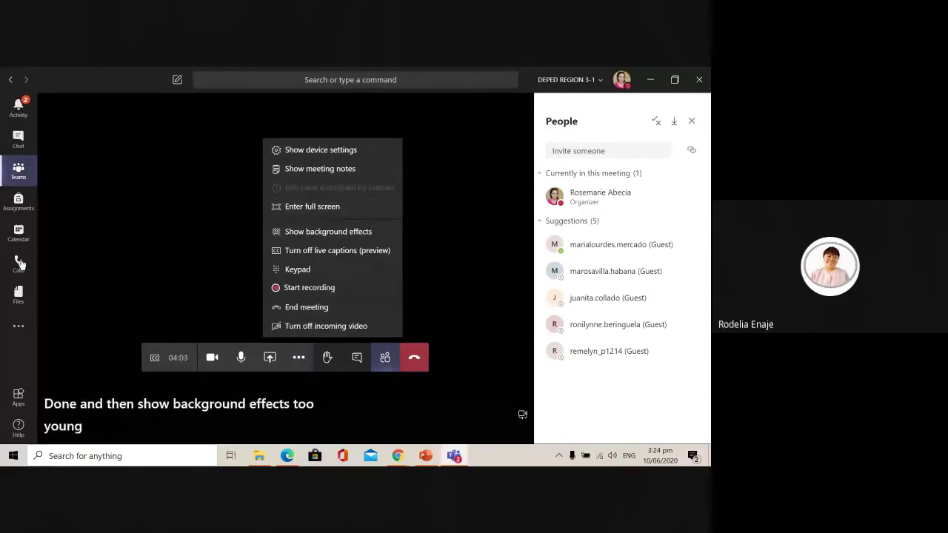
Step: Select a bright room background thumbnail, then close Background settings
{"action": "left_click", "coordinate": [351, 230]}
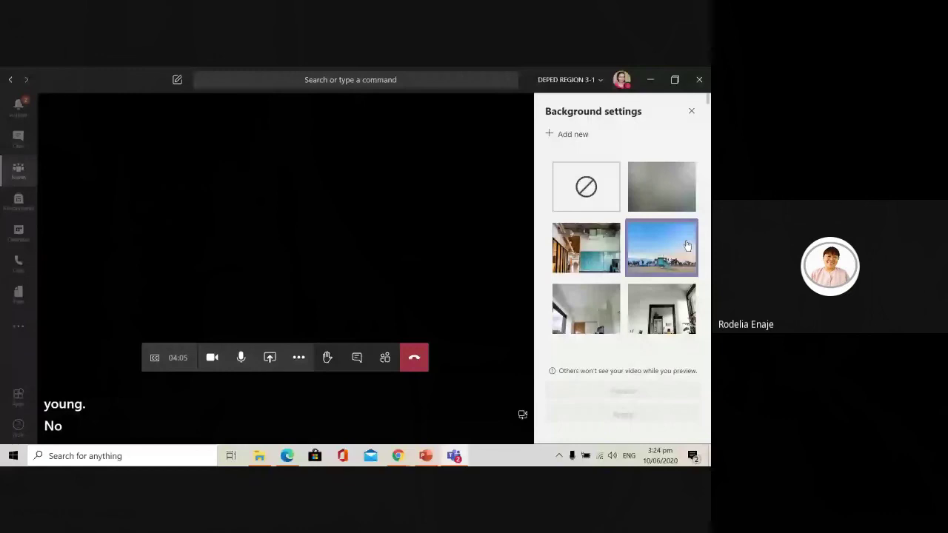
{"action": "left_click", "coordinate": [661, 309]}
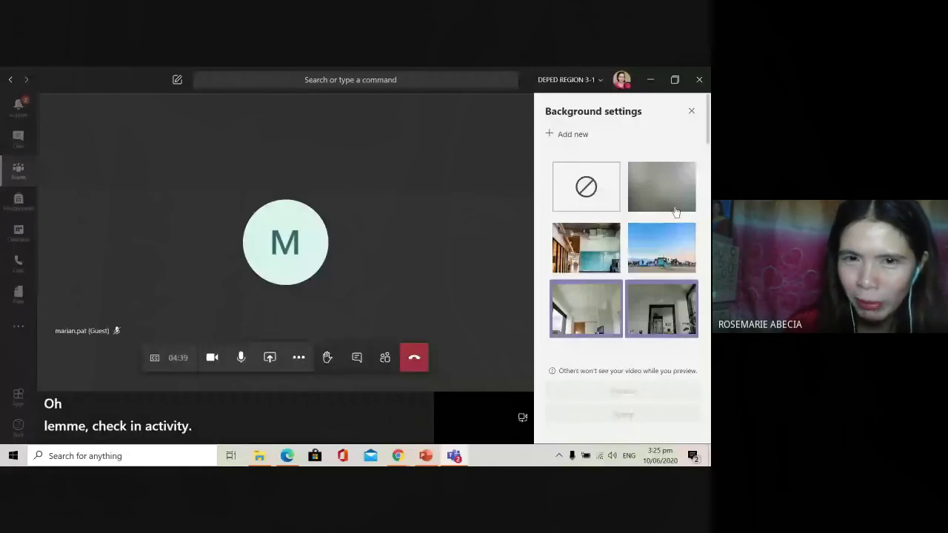
{"action": "left_click", "coordinate": [385, 357]}
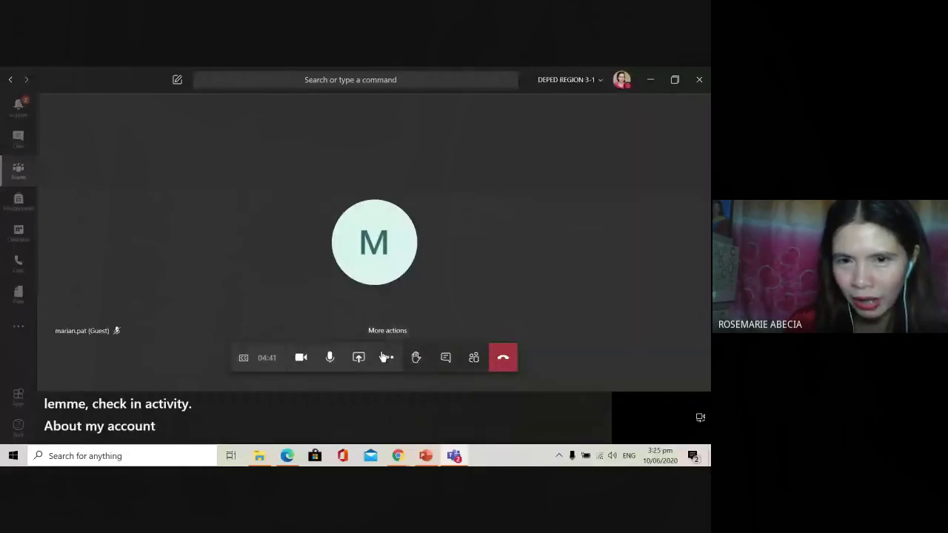
Step: Toggle the More actions menu, then show the meeting chat beside the call
{"action": "left_click", "coordinate": [385, 357]}
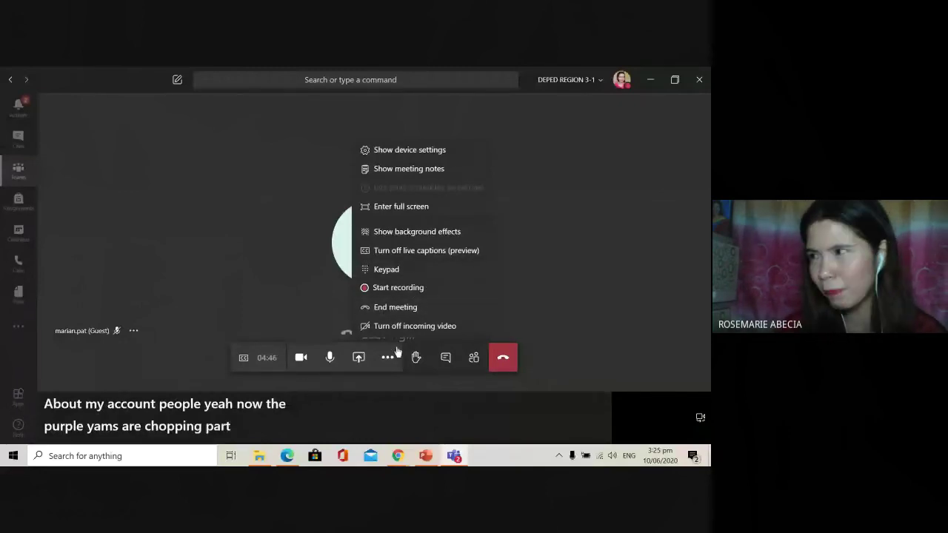
{"action": "left_click", "coordinate": [445, 357]}
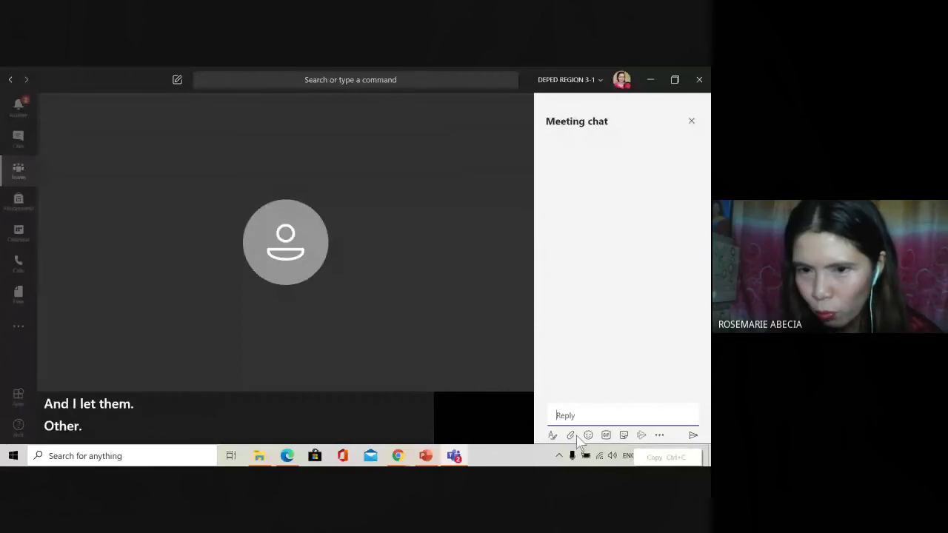
Step: Expand the chat compose box's formatting options and view the attachment choices
{"action": "left_click", "coordinate": [551, 436]}
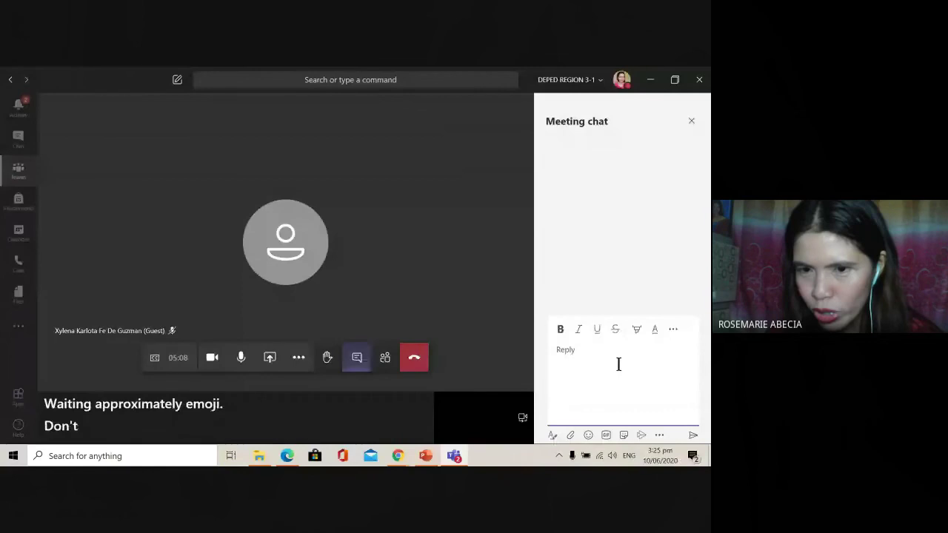
{"action": "left_click", "coordinate": [672, 329]}
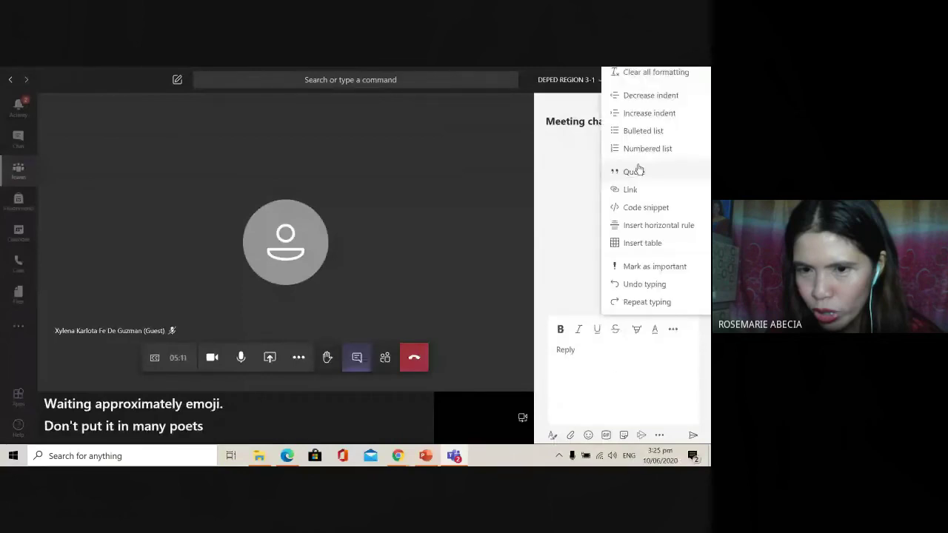
{"action": "left_click", "coordinate": [635, 171]}
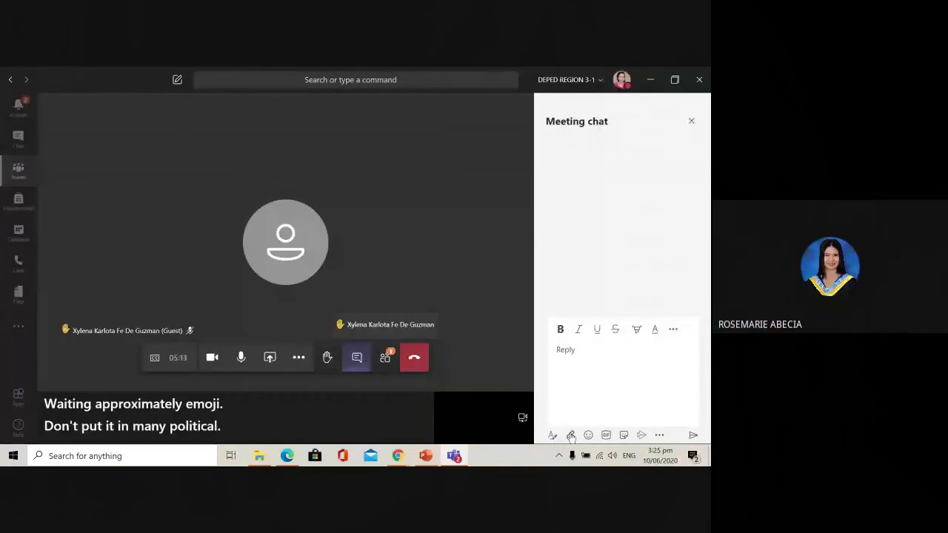
{"action": "left_click", "coordinate": [571, 436]}
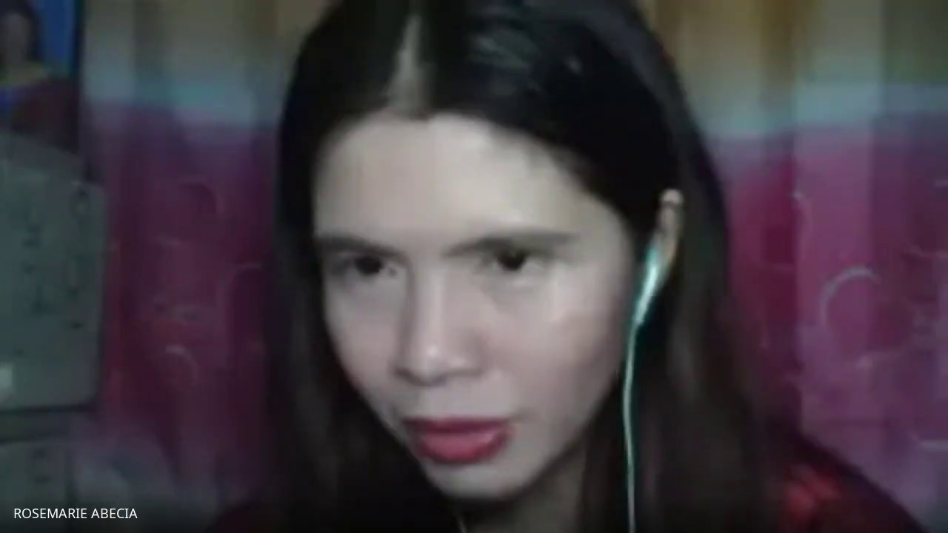
Step: Insert the dancing french fries sticker from the sticker collection and send it
{"action": "left_click", "coordinate": [624, 435]}
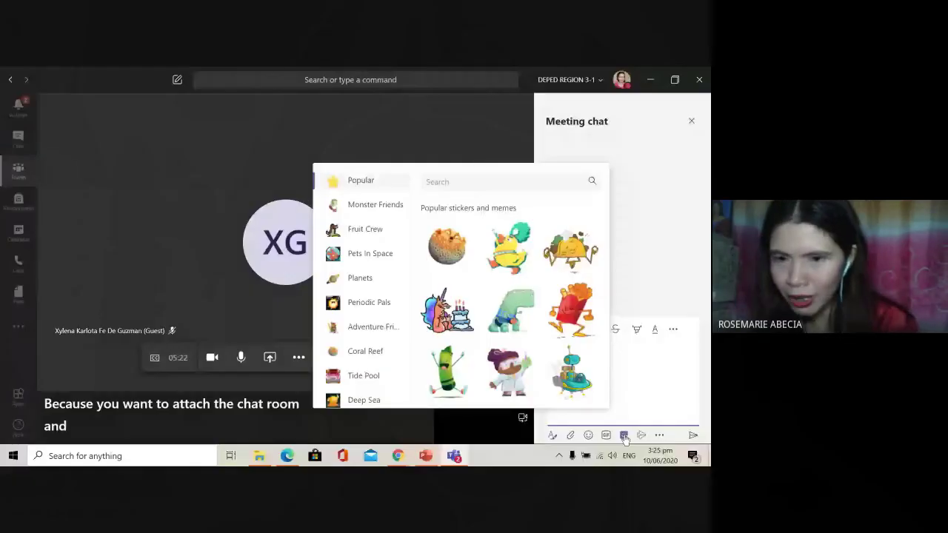
{"action": "left_click", "coordinate": [610, 375]}
{"action": "left_click", "coordinate": [625, 436]}
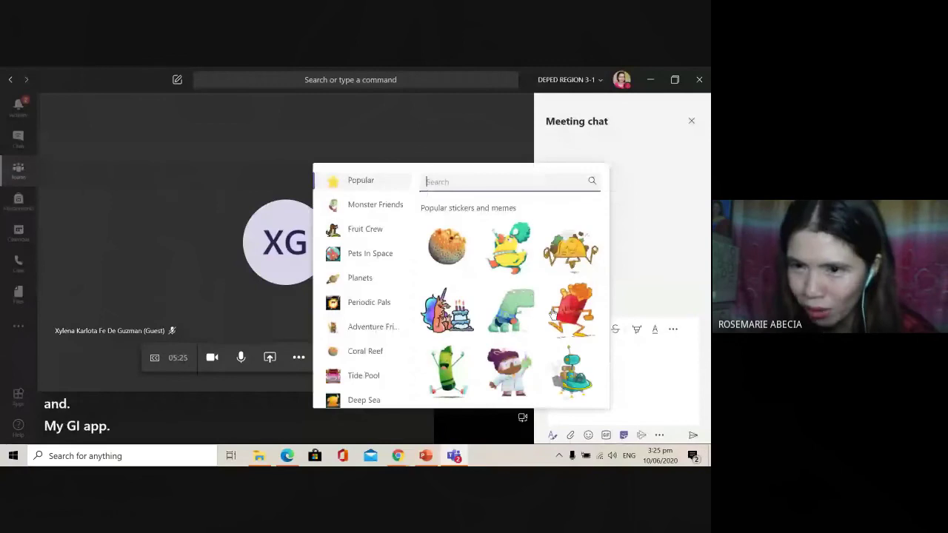
{"action": "left_click", "coordinate": [657, 407]}
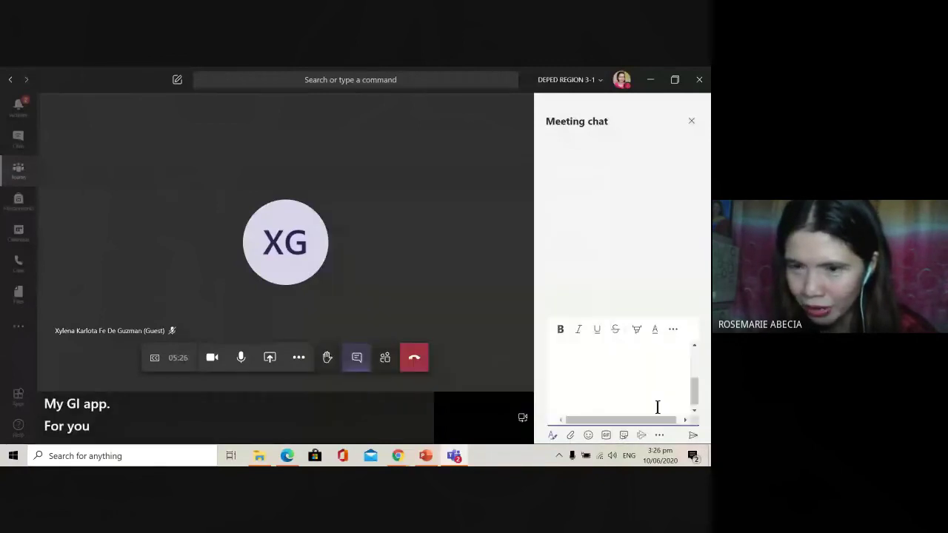
{"action": "scroll", "coordinate": [688, 337], "scroll_direction": "up", "scroll_amount": 2}
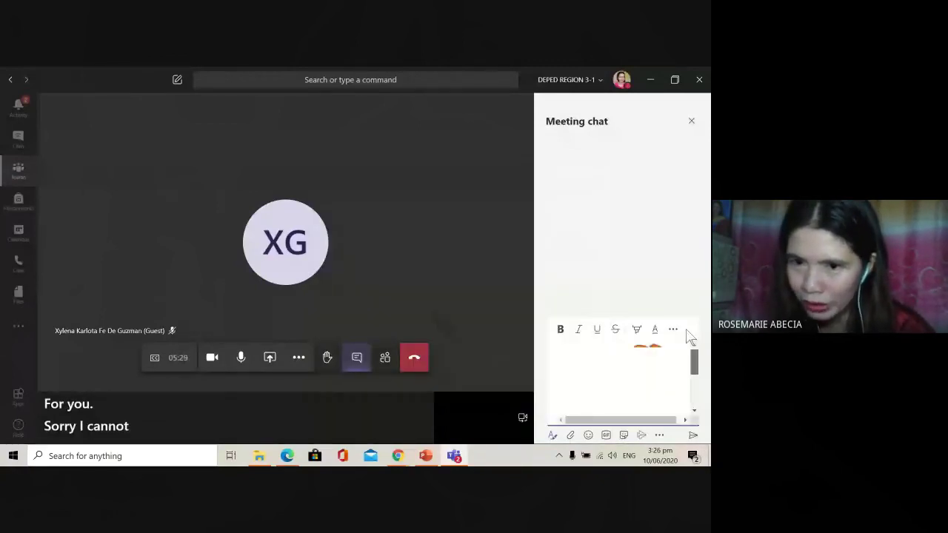
{"action": "left_click", "coordinate": [692, 437]}
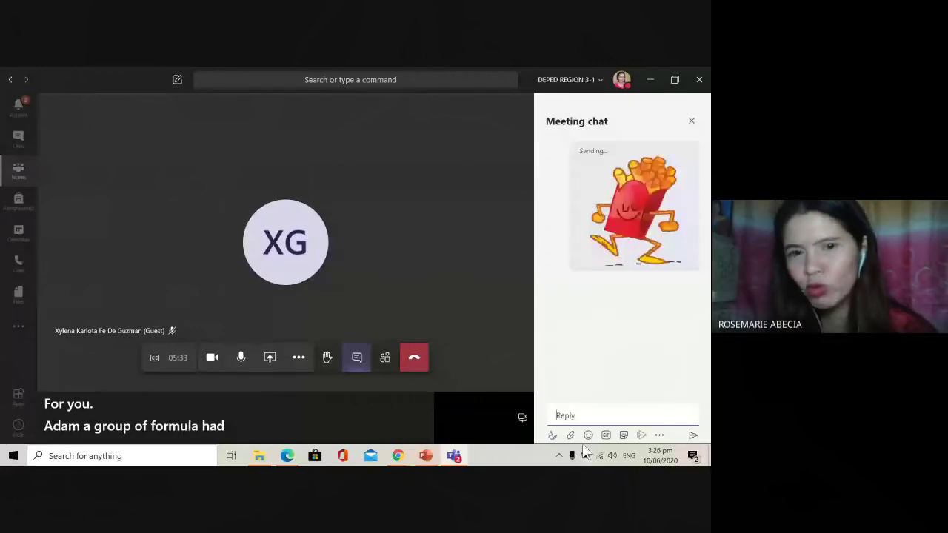